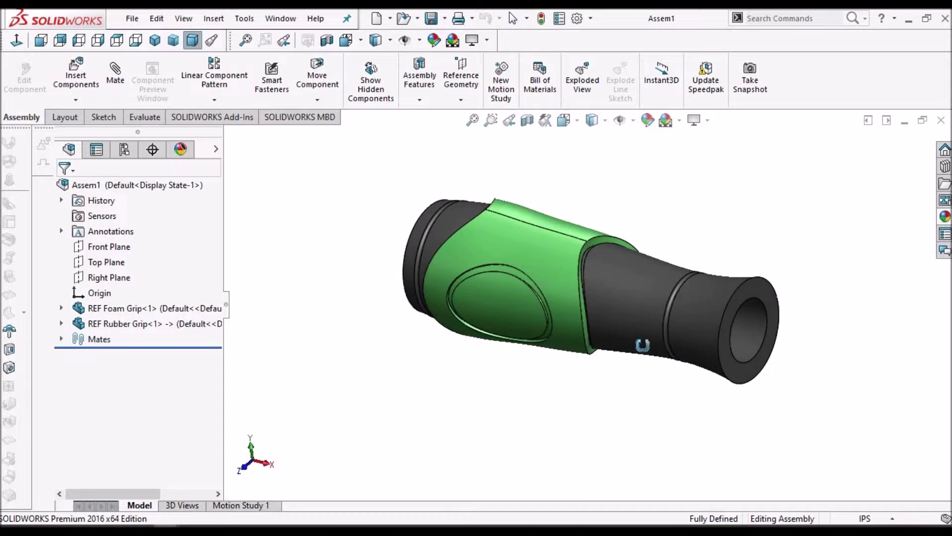
# Step: Isolate the REF Foam Grip component in the assembly, examine its shape up close, and restore all components
pyautogui.click(655, 322)
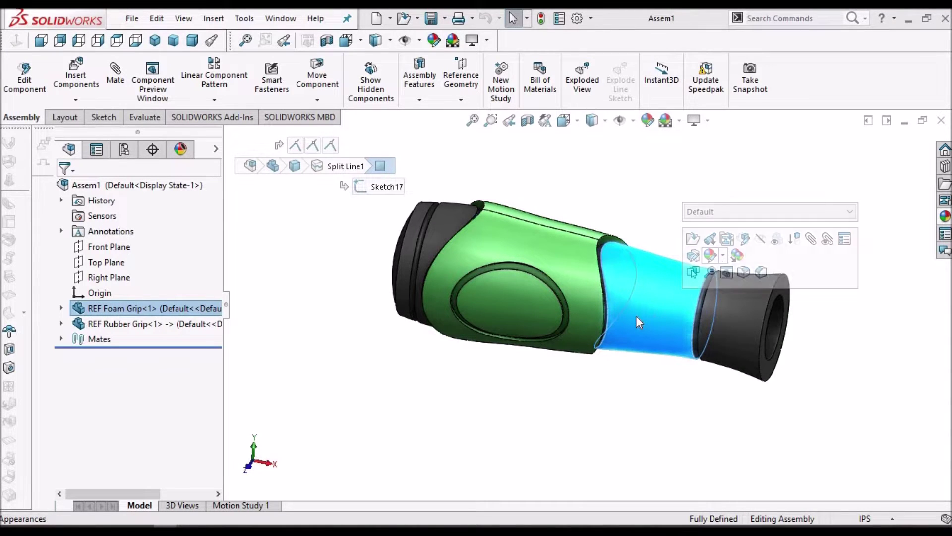
pyautogui.rightClick(637, 317)
pyautogui.click(686, 293)
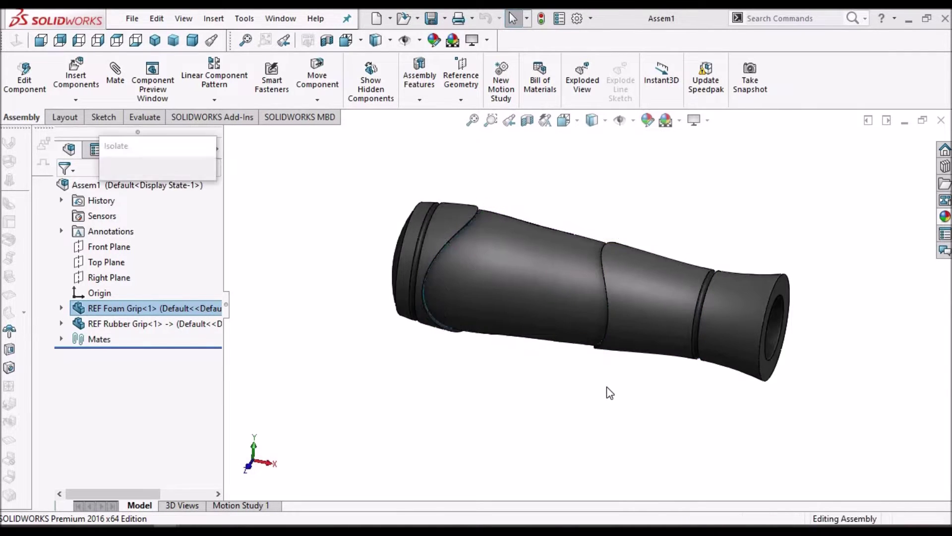
pyautogui.scroll(-4, 602, 278)
pyautogui.scroll(4, 602, 280)
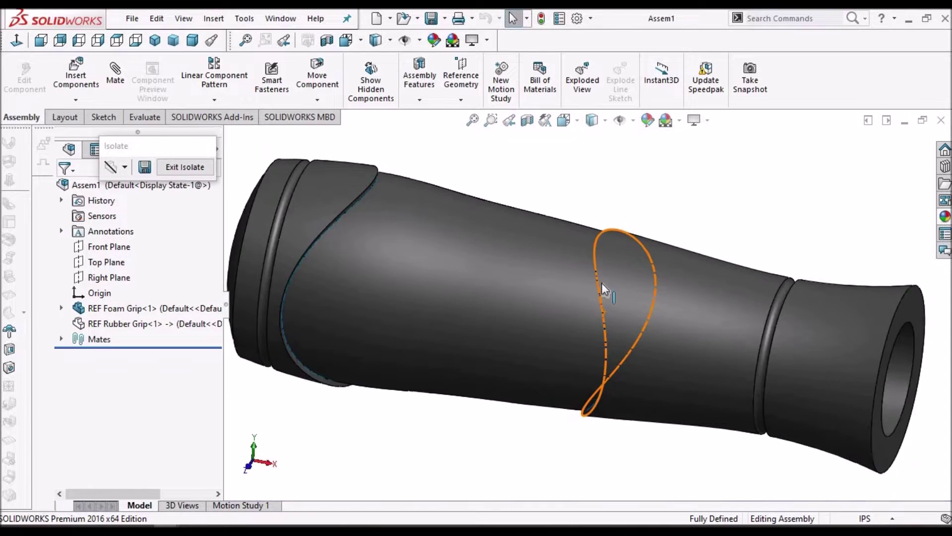
pyautogui.click(185, 166)
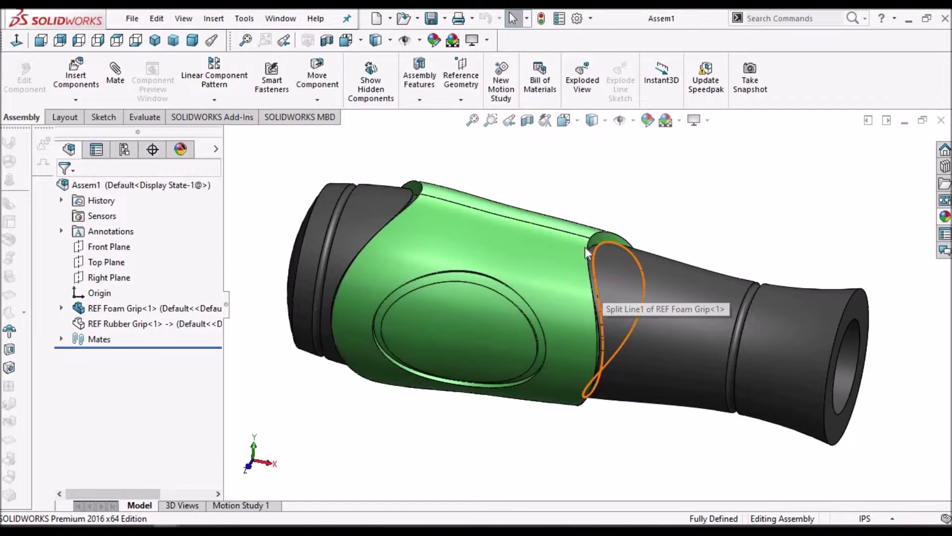
# Step: Isolate the REF Rubber Grip component, inspect it from another angle, and restore all components
pyautogui.click(546, 284)
pyautogui.scroll(2, 546, 283)
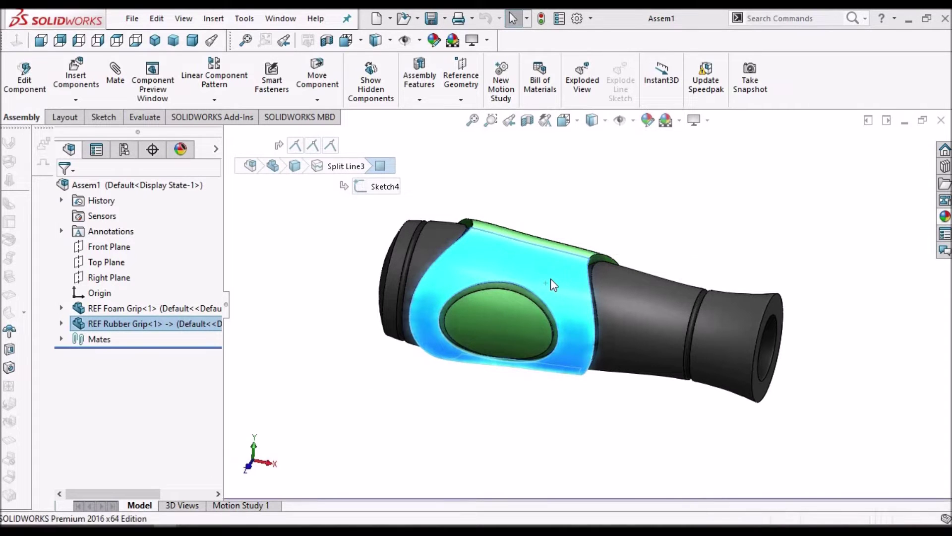
pyautogui.rightClick(551, 283)
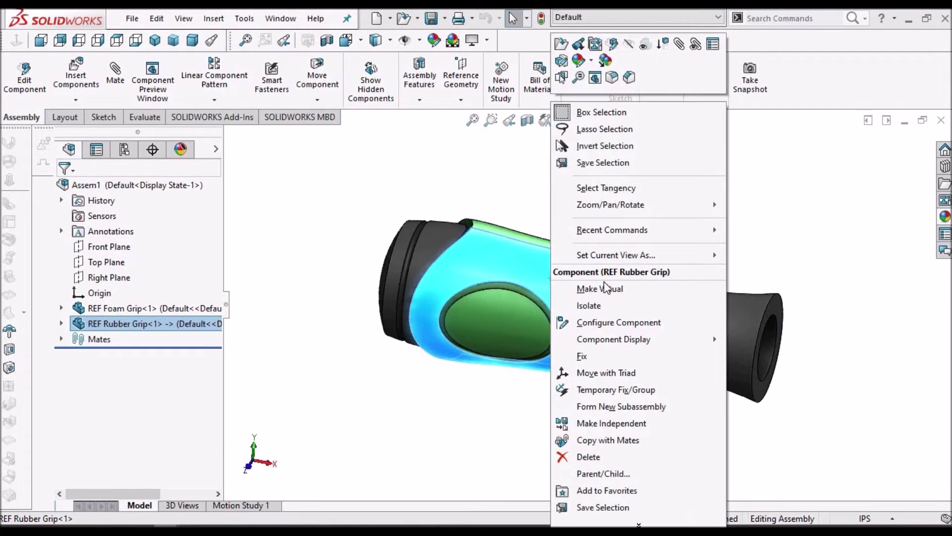
pyautogui.click(597, 305)
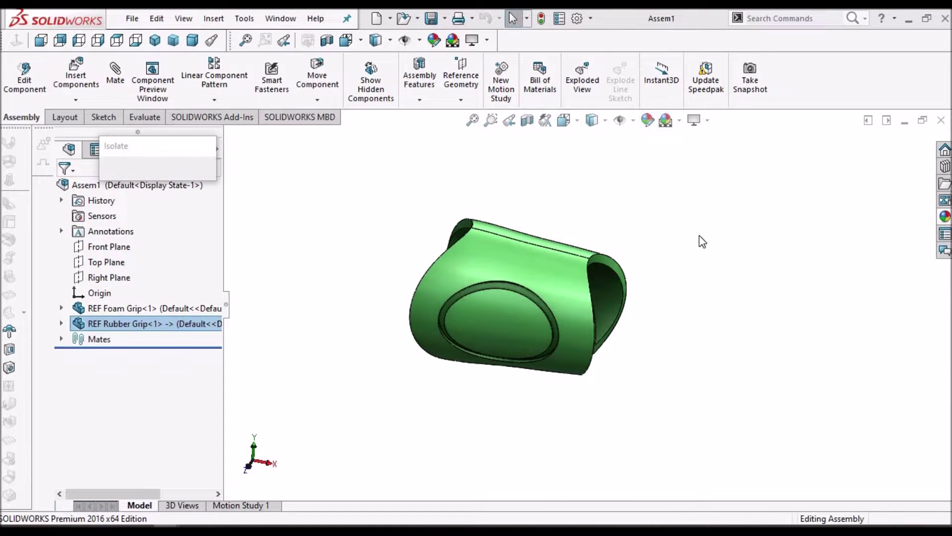
pyautogui.moveTo(518, 256); pyautogui.dragTo(595, 272, button='middle')
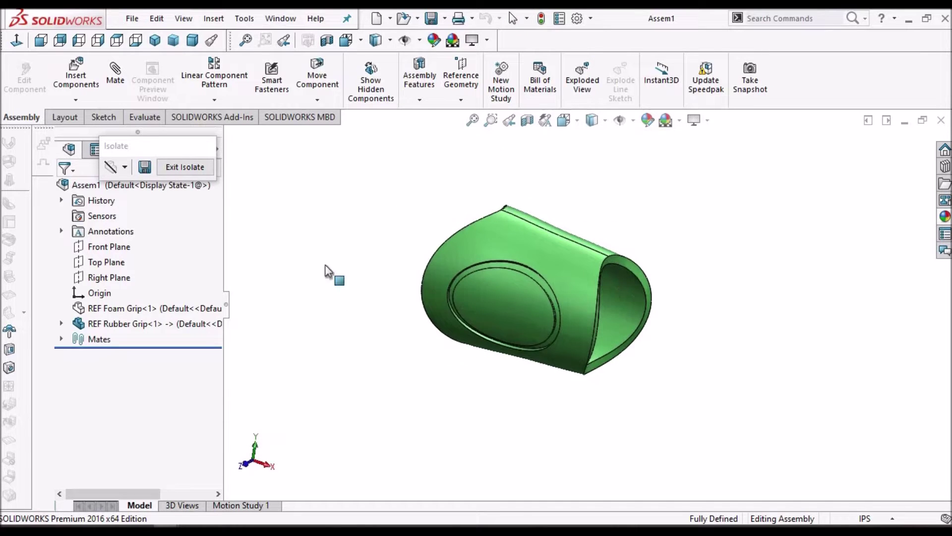
pyautogui.click(184, 167)
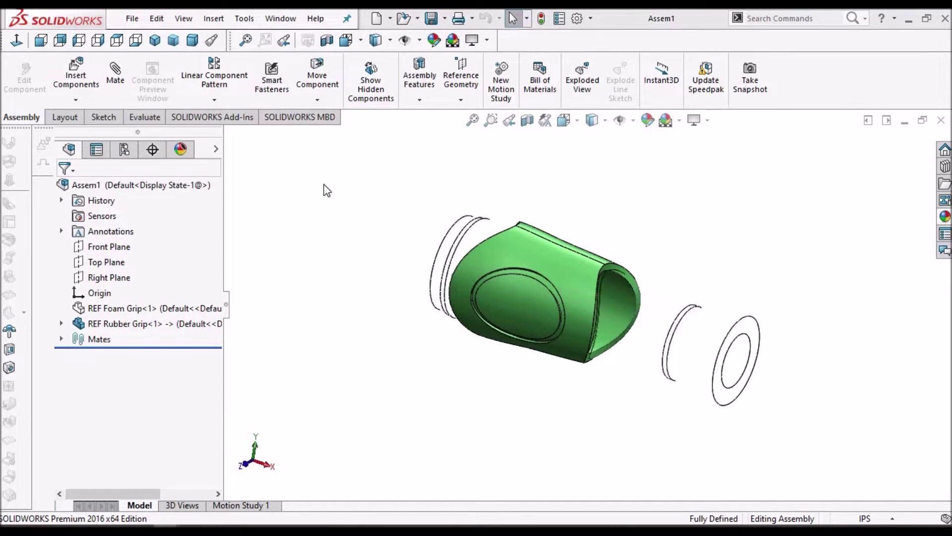
# Step: Set the dimetric view and consult the Bicycle Handle Grips reference PDF before returning to the REF Foam Grip part
pyautogui.click(192, 40)
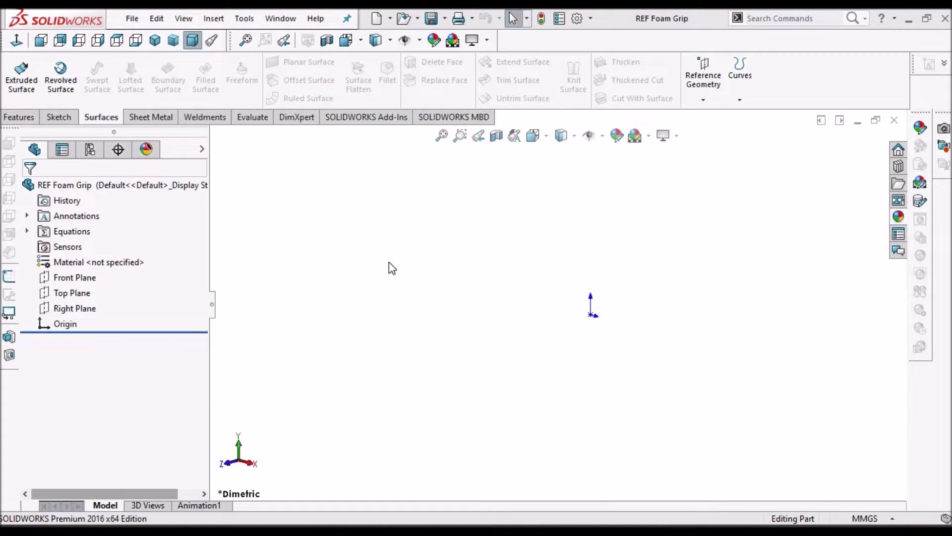
pyautogui.hotkey('alt', 'Tab')
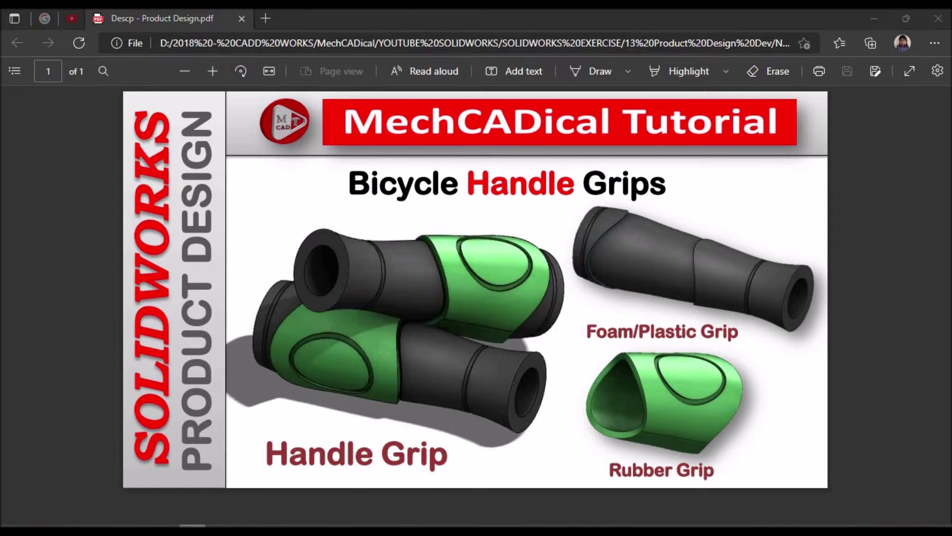
pyautogui.hotkey('alt', 'Tab')
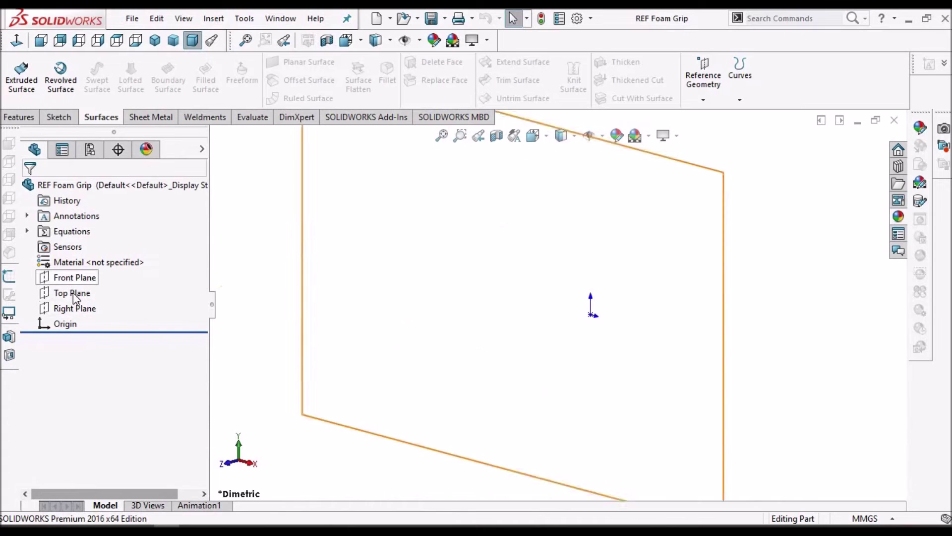
# Step: Create two reference planes spaced 25 mm apart, offset from the Right Plane
pyautogui.click(479, 279)
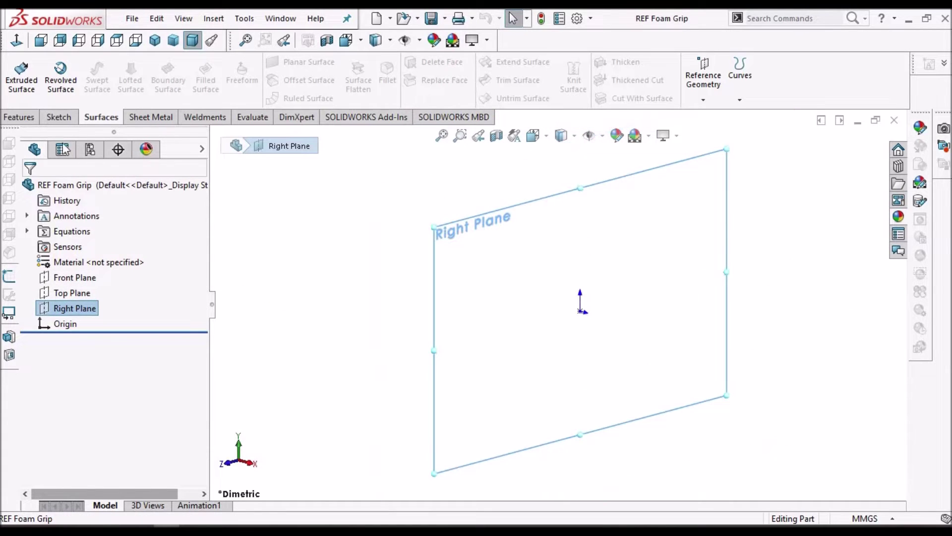
pyautogui.click(19, 117)
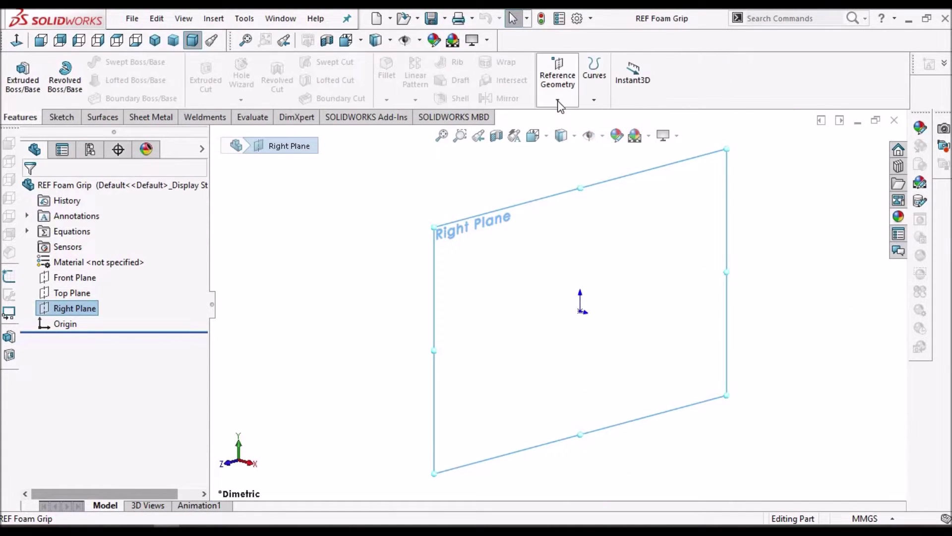
pyautogui.click(558, 101)
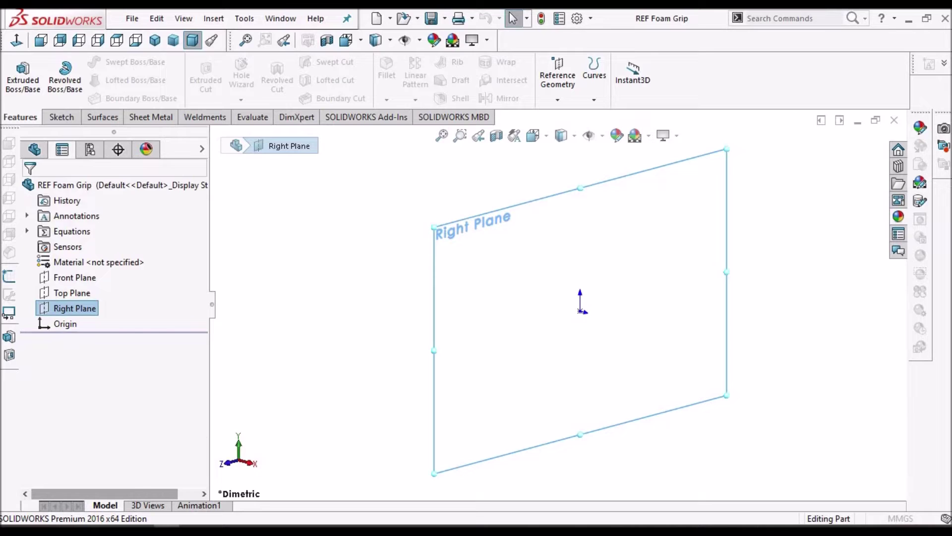
pyautogui.doubleClick(158, 363)
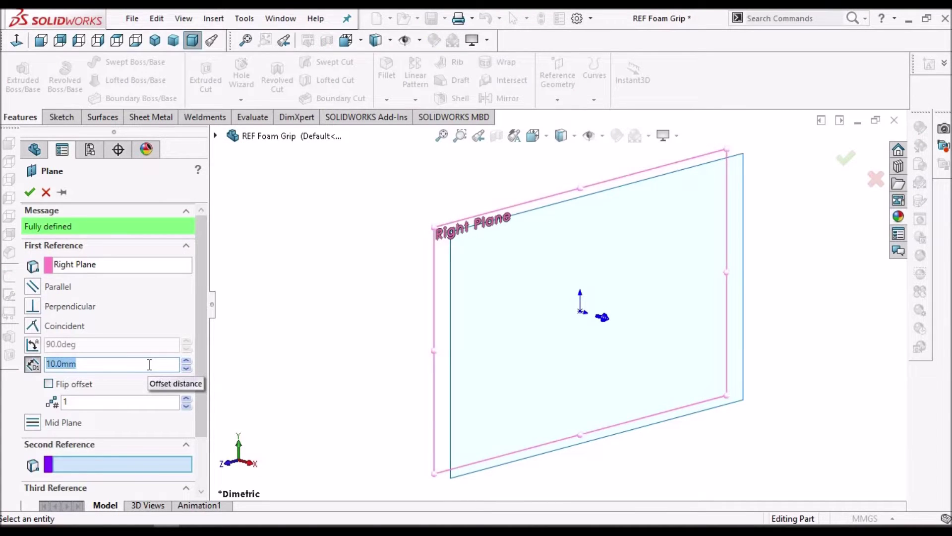
pyautogui.write('25')
pyautogui.press('Return')
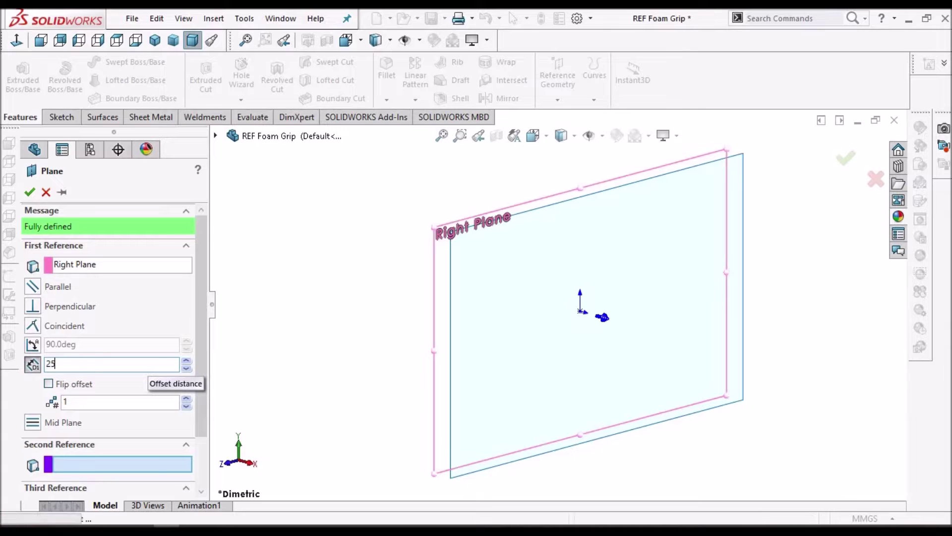
pyautogui.click(79, 403)
pyautogui.doubleClick(80, 403)
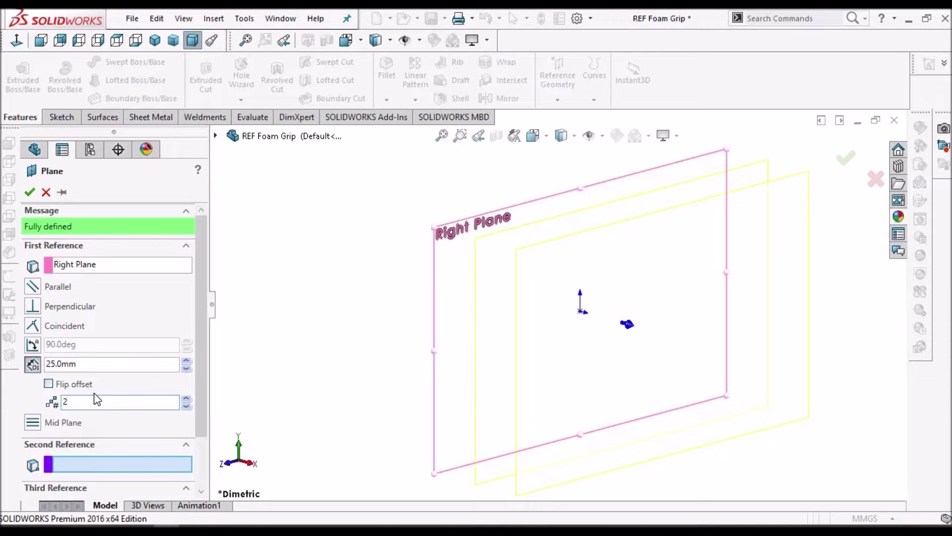
pyautogui.click(32, 192)
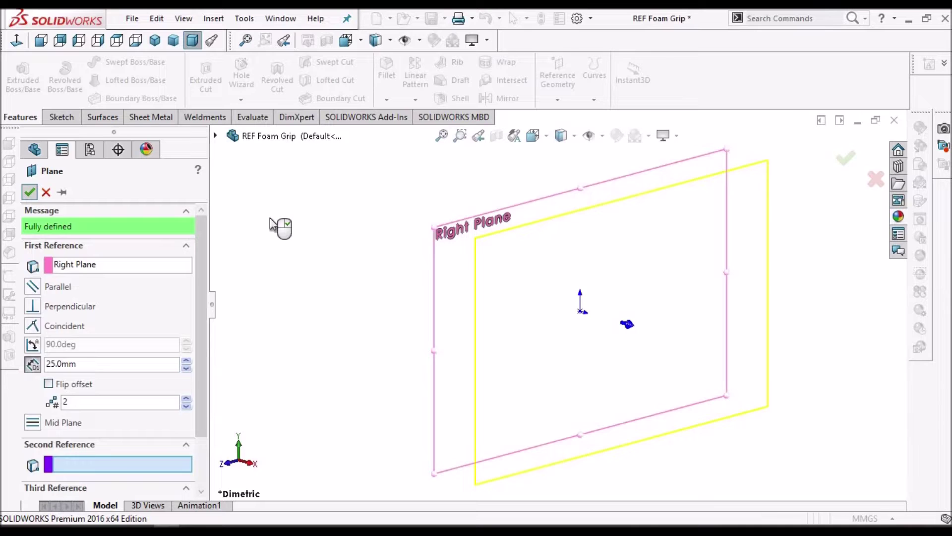
pyautogui.rightClick(270, 220)
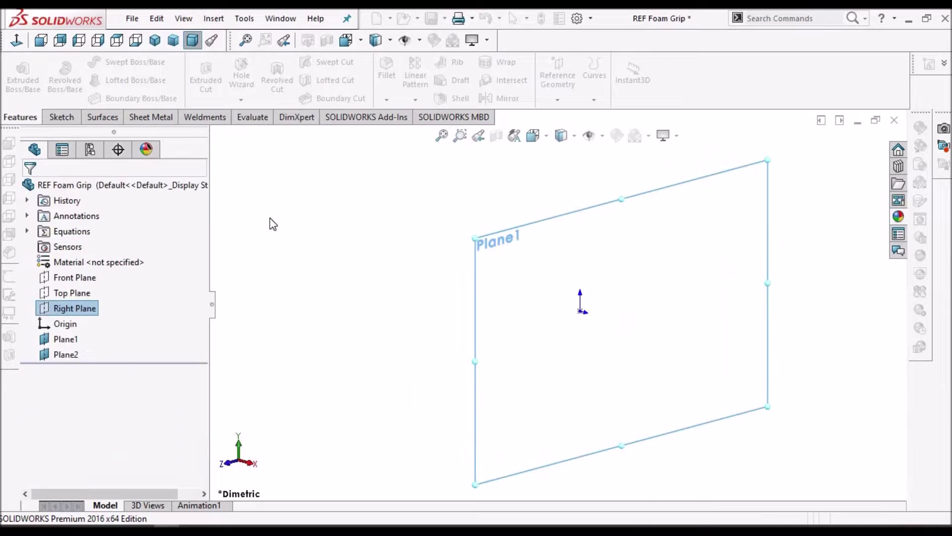
# Step: Turn on the display of planes and show the Right Plane
pyautogui.click(598, 138)
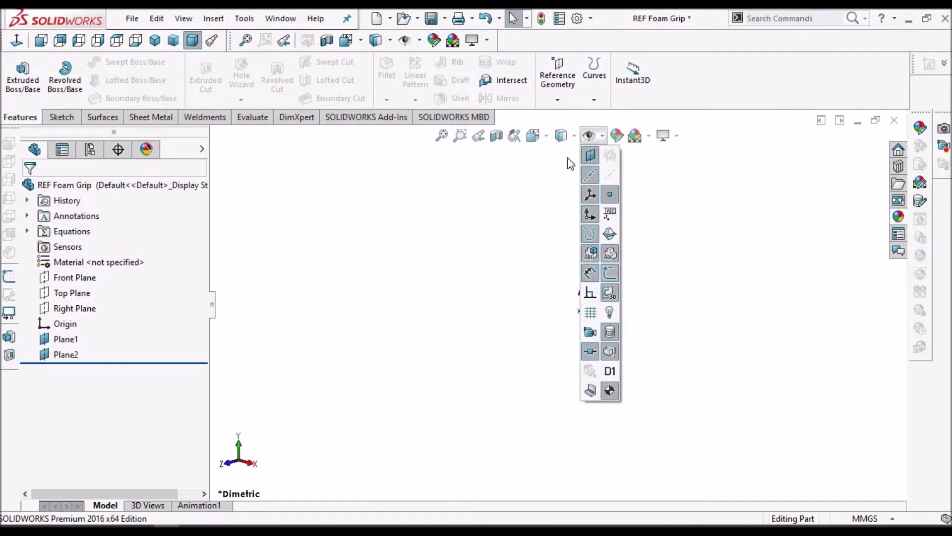
pyautogui.click(590, 156)
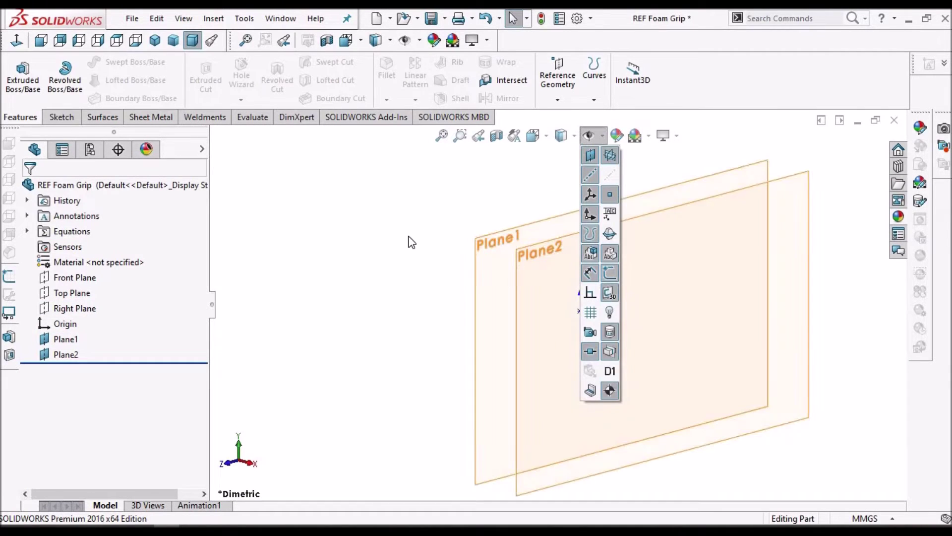
pyautogui.click(70, 308)
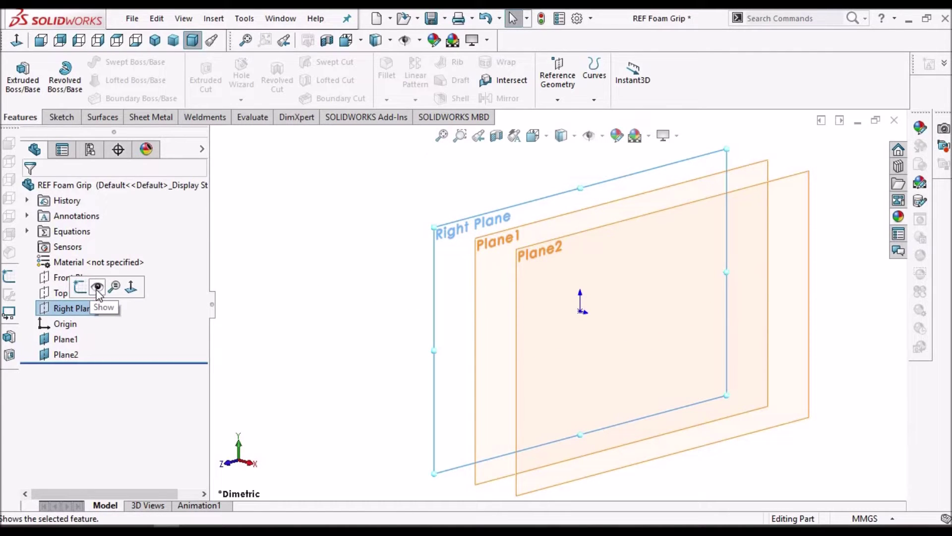
pyautogui.click(97, 290)
pyautogui.click(316, 276)
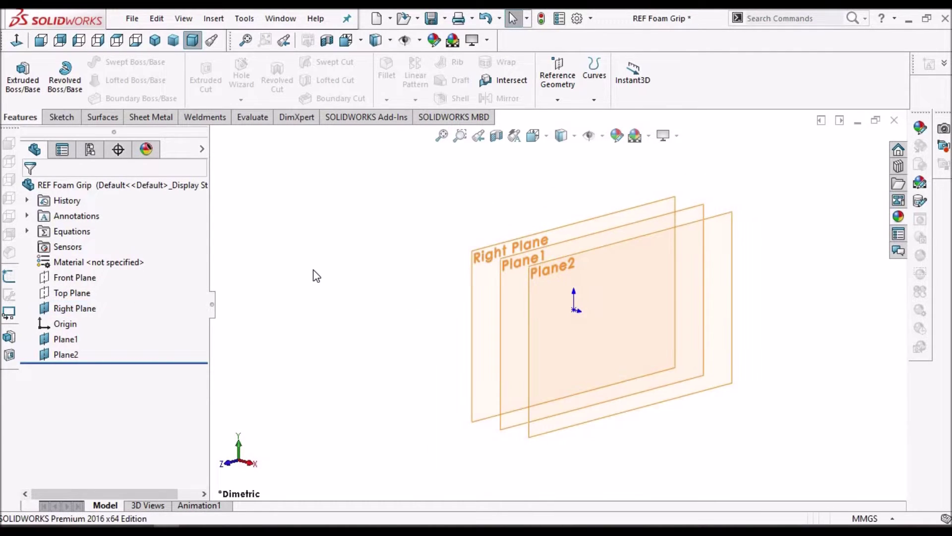
# Step: Create three reference planes spaced 25 mm apart on the opposite side of the Right Plane using a flipped offset
pyautogui.click(481, 291)
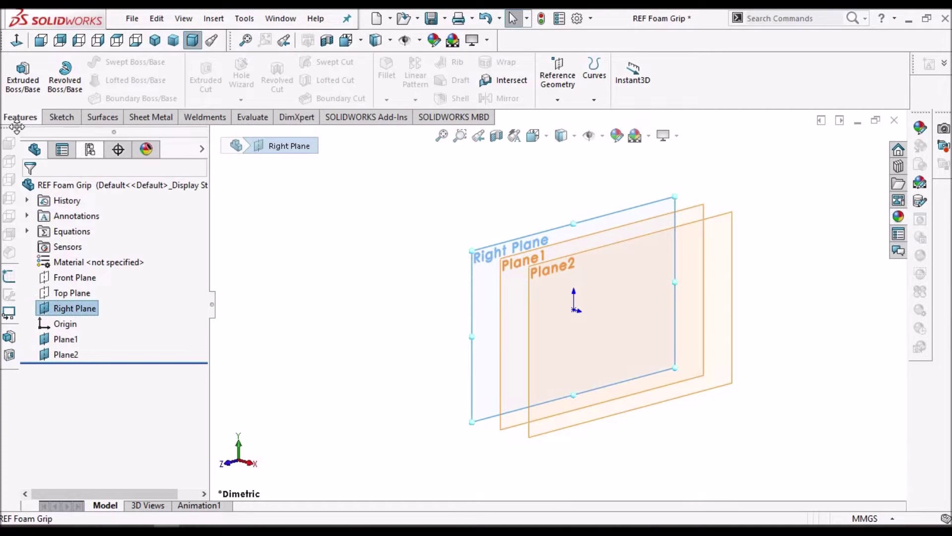
pyautogui.click(558, 99)
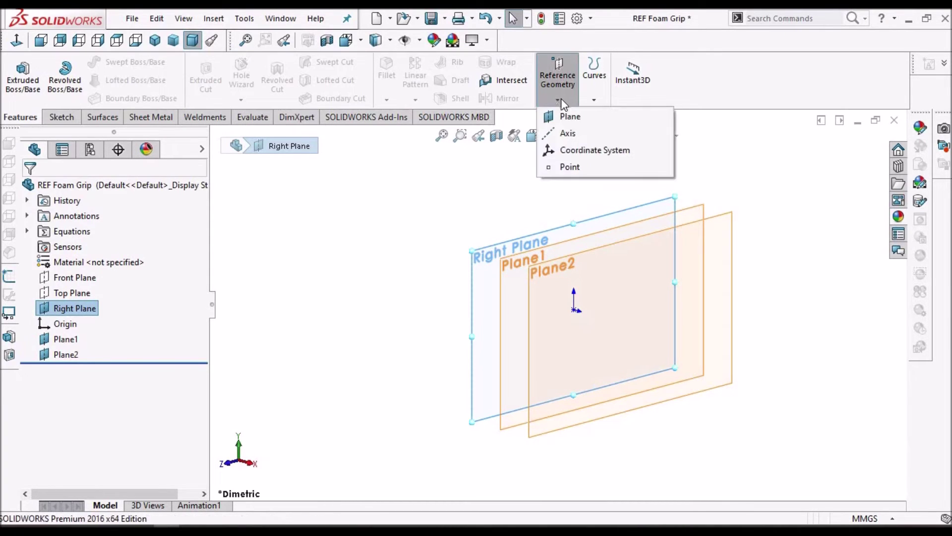
pyautogui.click(569, 117)
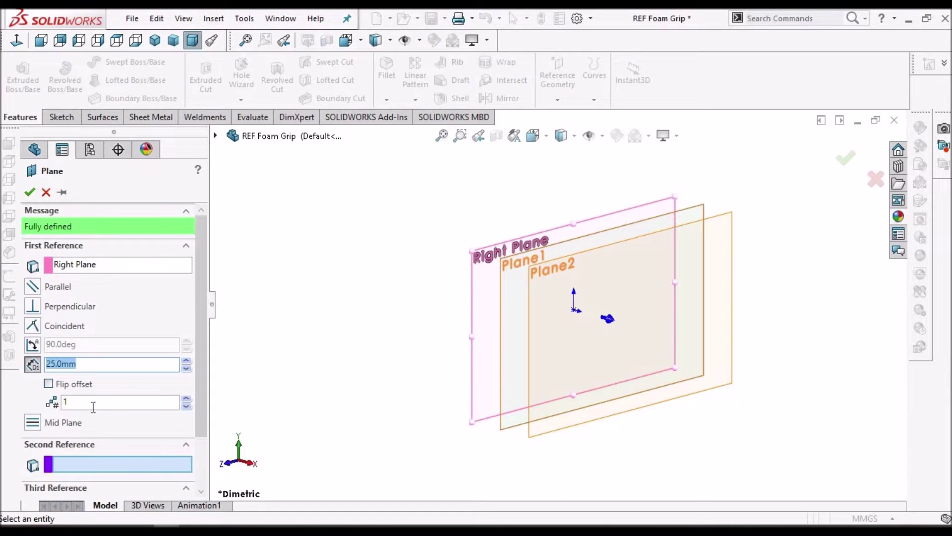
pyautogui.click(49, 384)
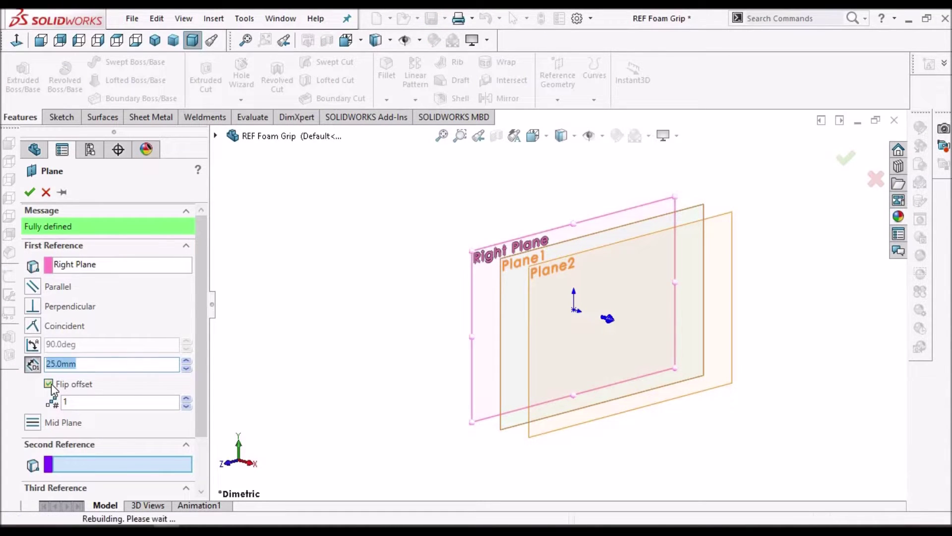
pyautogui.click(87, 402)
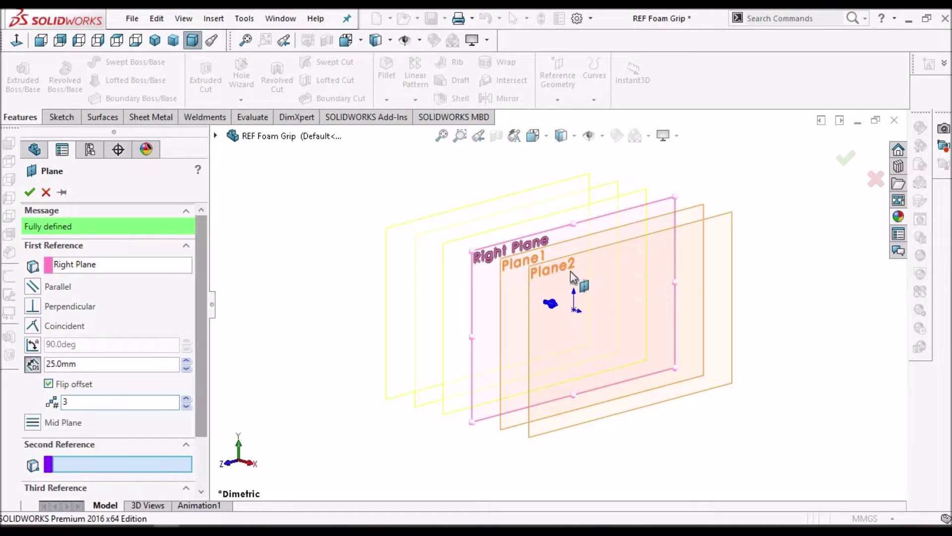
pyautogui.scroll(-5, 478, 262)
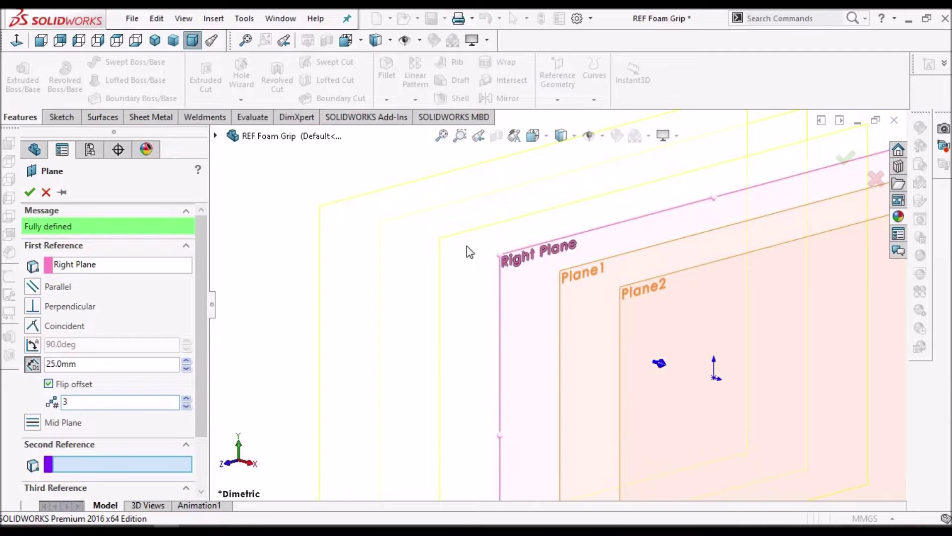
pyautogui.scroll(2, 476, 247)
pyautogui.click(29, 192)
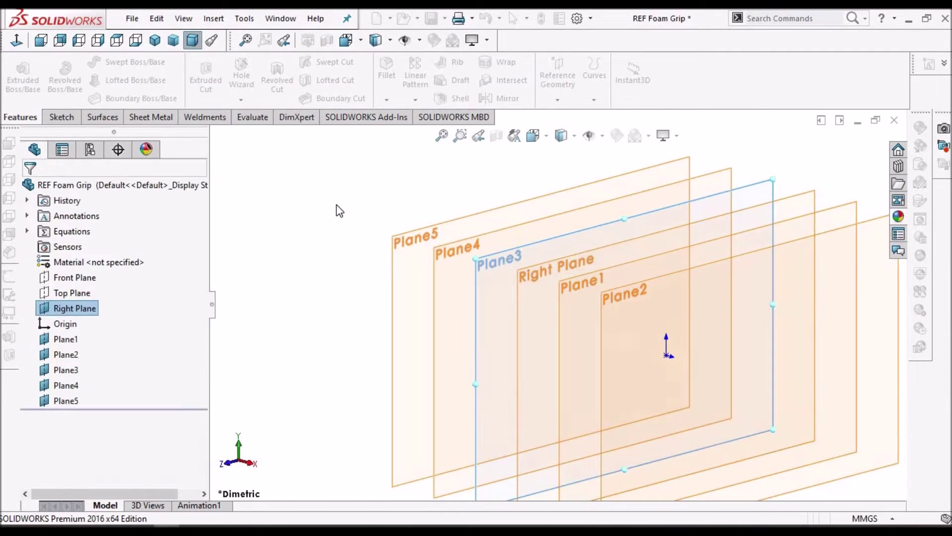
pyautogui.click(337, 205)
# Step: Examine the order and spacing of the parallel planes on both sides of the Right Plane
pyautogui.scroll(3, 337, 213)
pyautogui.scroll(1, 599, 321)
pyautogui.scroll(-2, 600, 321)
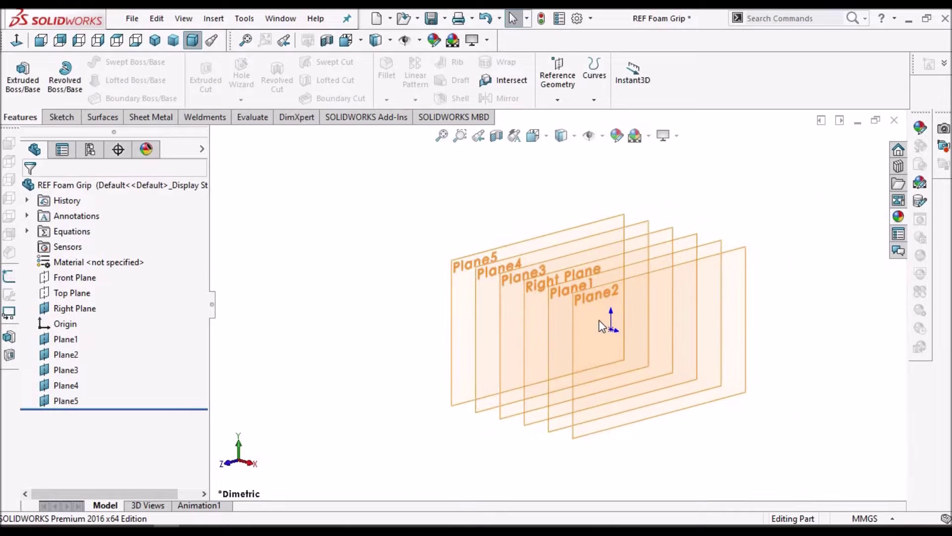
pyautogui.scroll(-2, 602, 325)
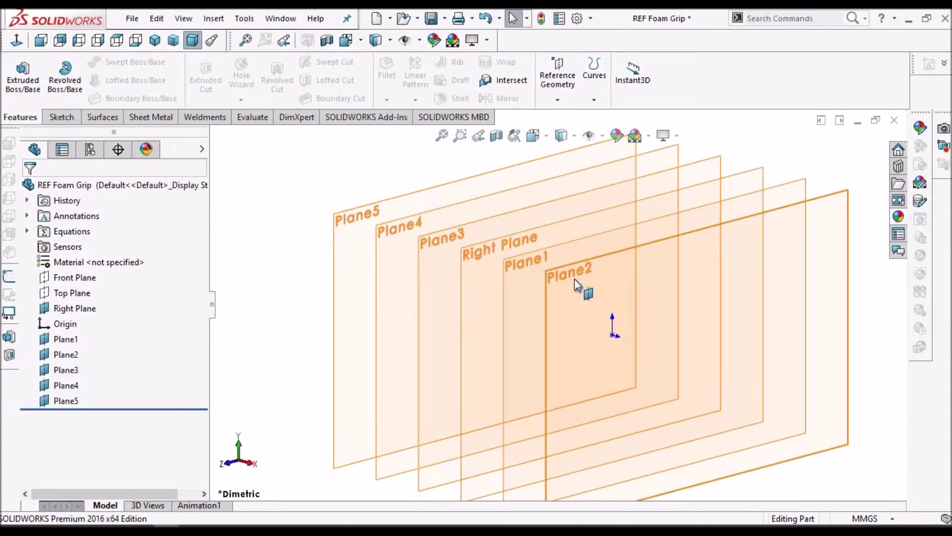
pyautogui.click(483, 252)
pyautogui.click(350, 205)
pyautogui.scroll(3, 349, 202)
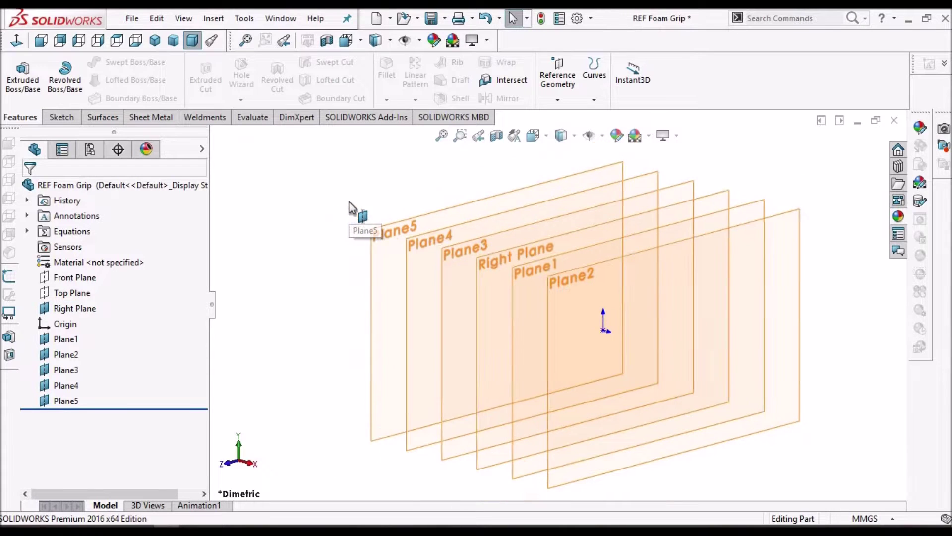
pyautogui.scroll(2, 341, 206)
pyautogui.scroll(-1, 645, 329)
pyautogui.scroll(-1, 520, 298)
pyautogui.scroll(-1, 520, 299)
# Step: Start a sketch on the Right Plane and draw a circle about 48 mm in diameter centred on the origin
pyautogui.click(450, 241)
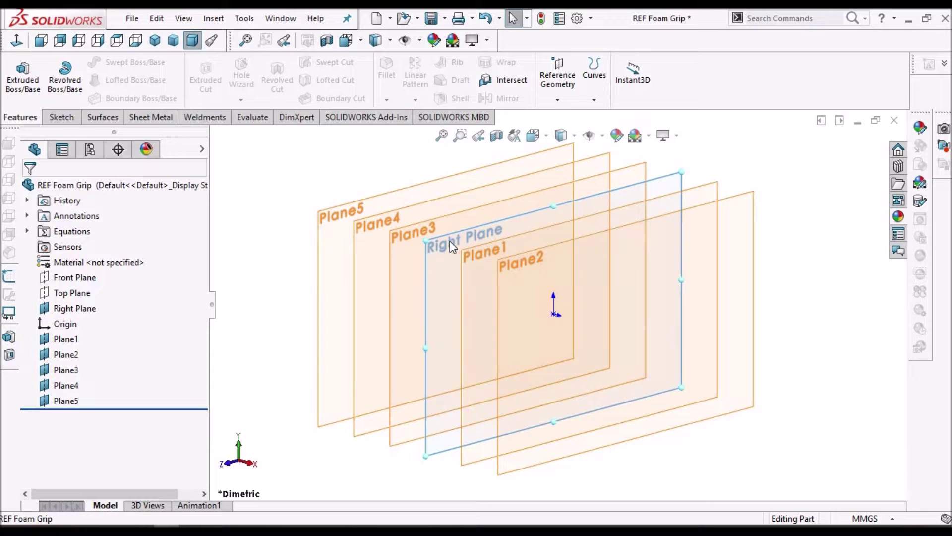
pyautogui.click(18, 70)
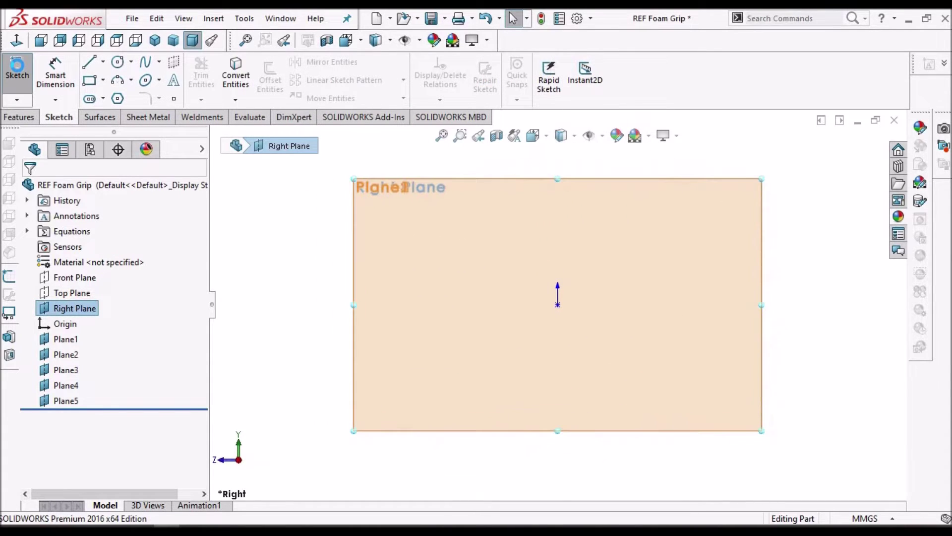
pyautogui.click(119, 62)
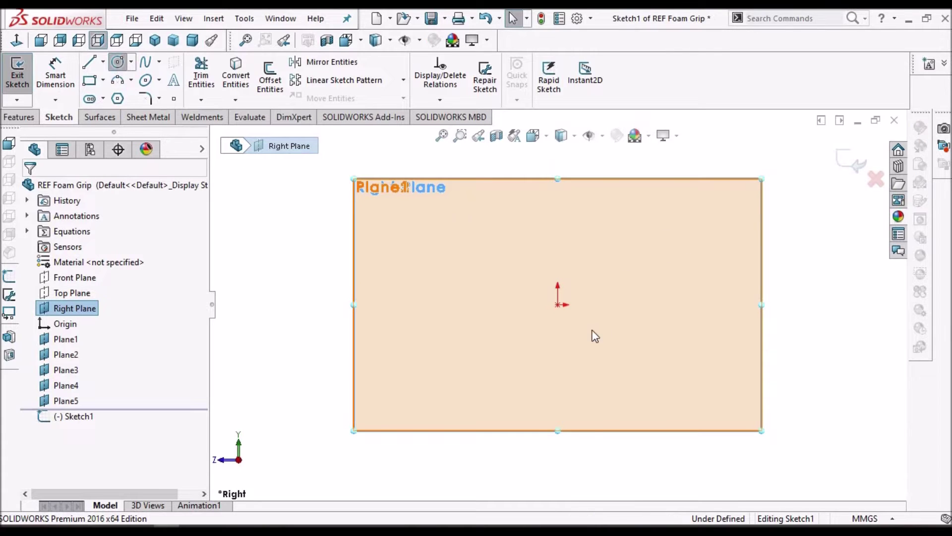
pyautogui.click(559, 305)
pyautogui.click(602, 272)
# Step: Dimension the circle's diameter to 22 mm with Smart Dimension
pyautogui.rightClick(263, 248)
pyautogui.click(278, 247)
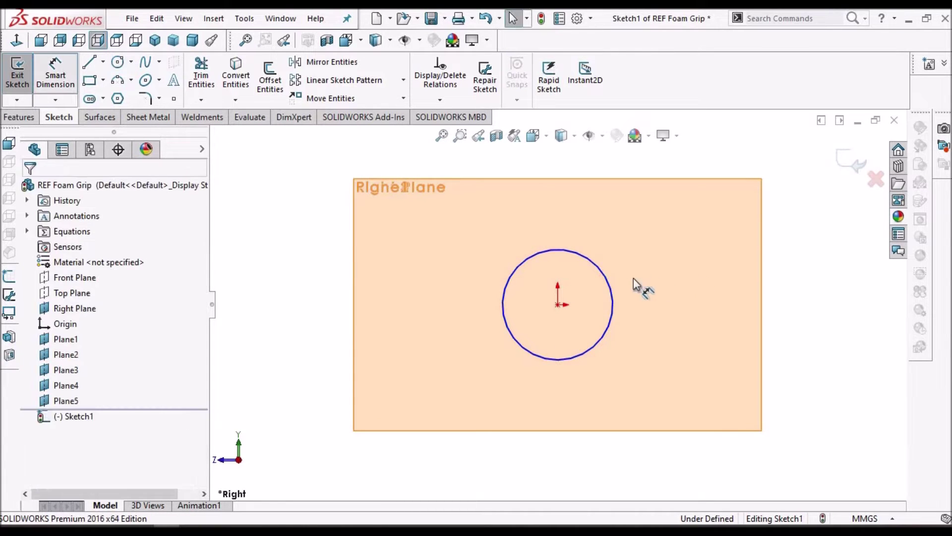
pyautogui.click(579, 287)
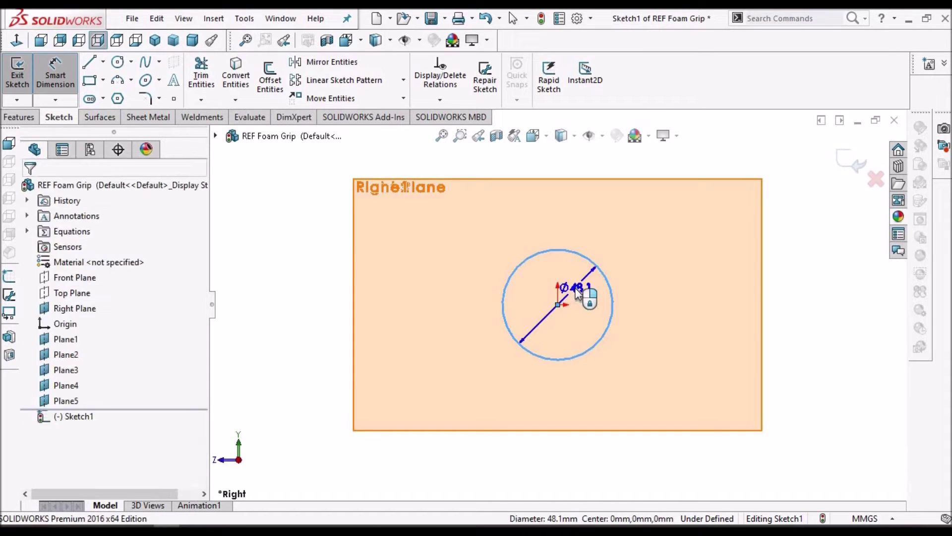
pyautogui.click(575, 288)
pyautogui.click(579, 290)
pyautogui.write('22')
pyautogui.press('Return')
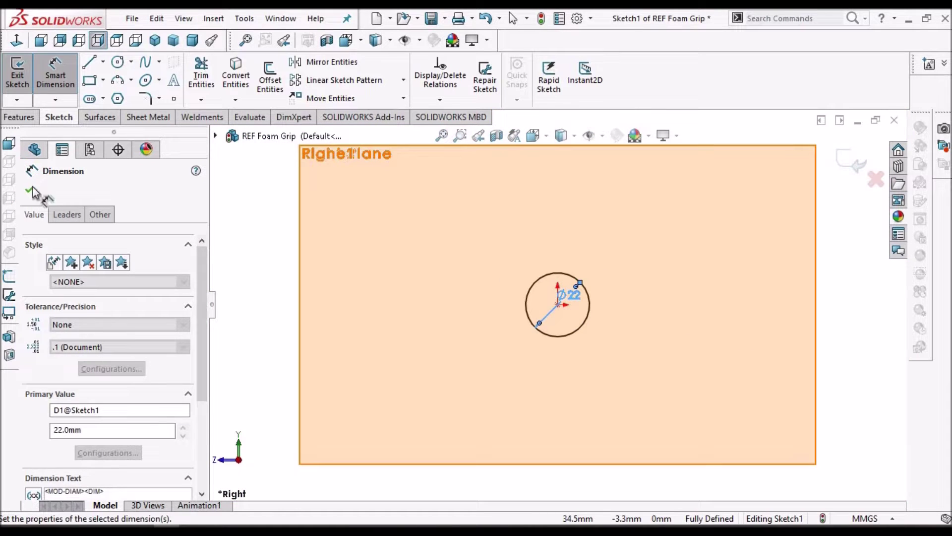
pyautogui.press('Escape')
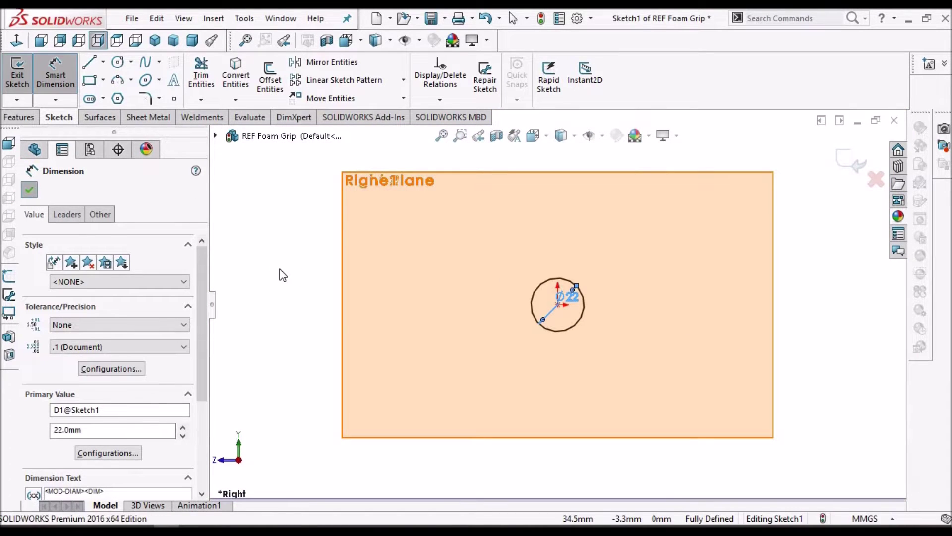
pyautogui.press('Escape')
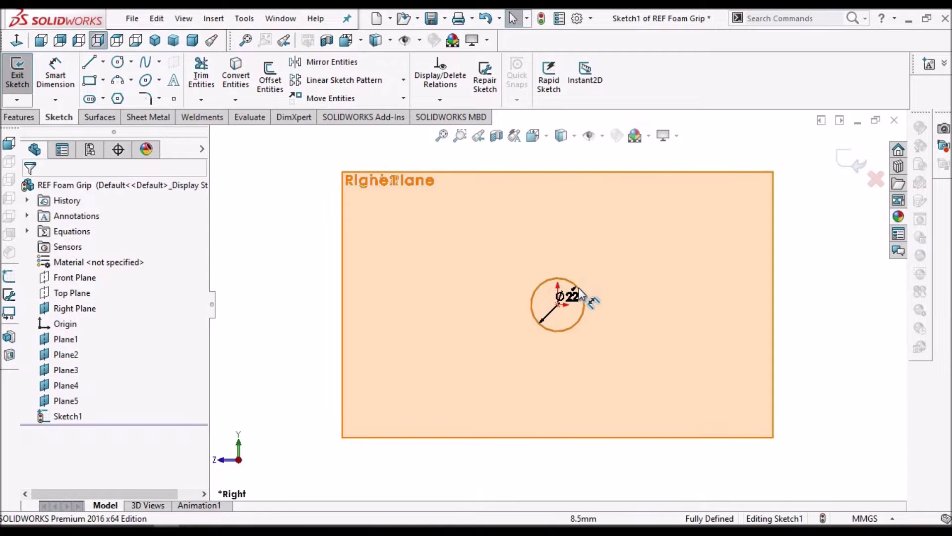
# Step: Convert the 22 mm circle to construction geometry
pyautogui.scroll(-2, 571, 292)
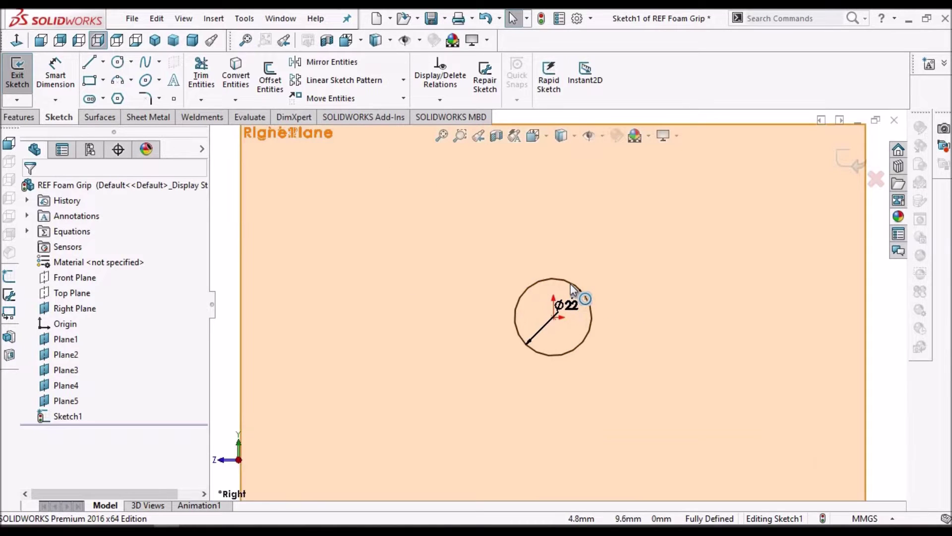
pyautogui.click(569, 285)
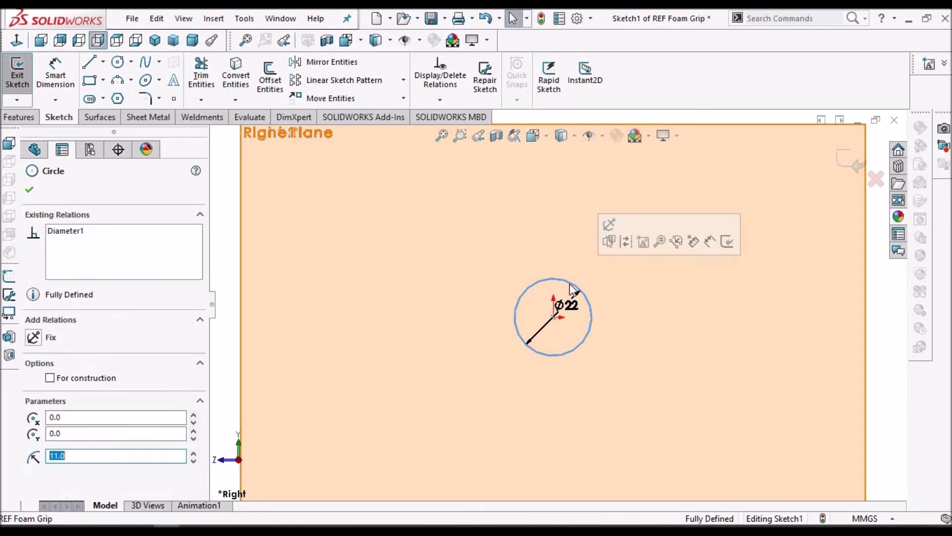
pyautogui.click(50, 378)
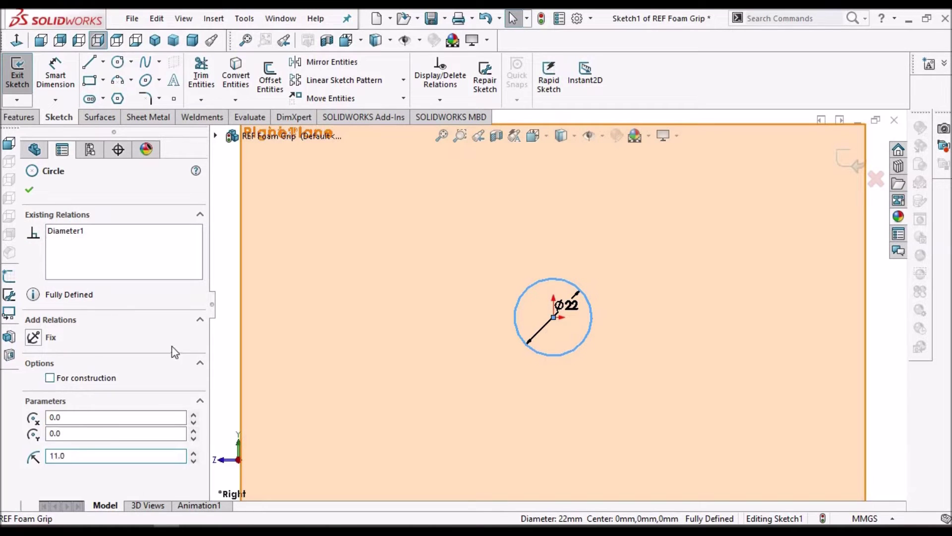
pyautogui.click(30, 192)
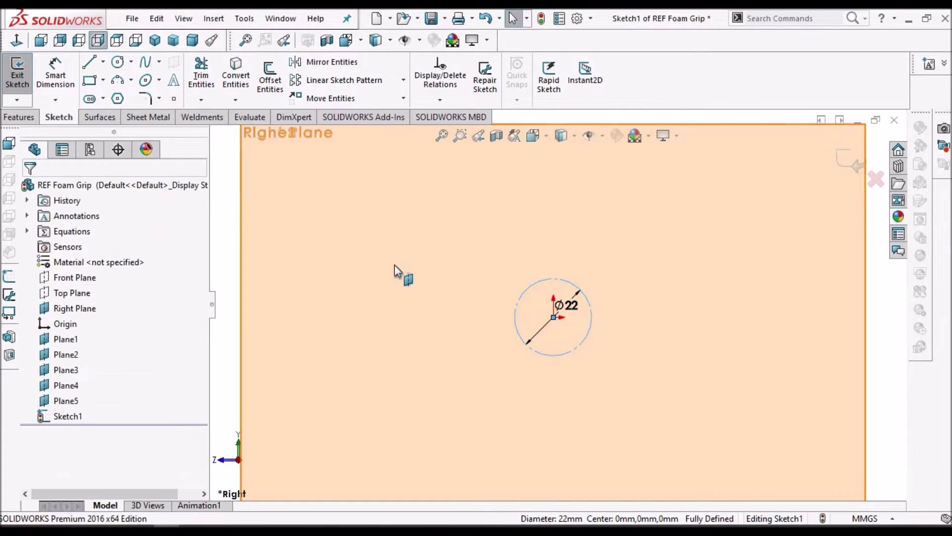
# Step: Offset the construction circle outward by 6 mm and close the Right Plane sketch
pyautogui.press('f')
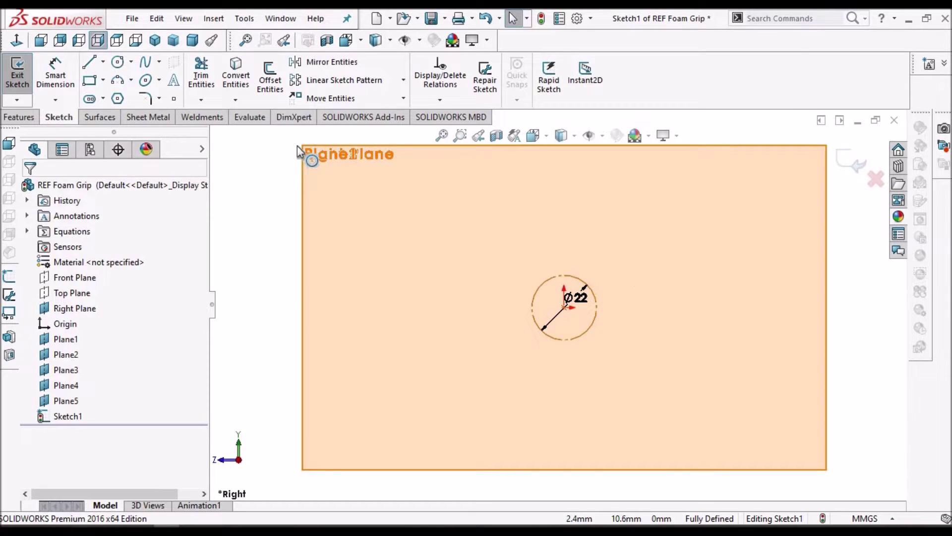
pyautogui.click(265, 87)
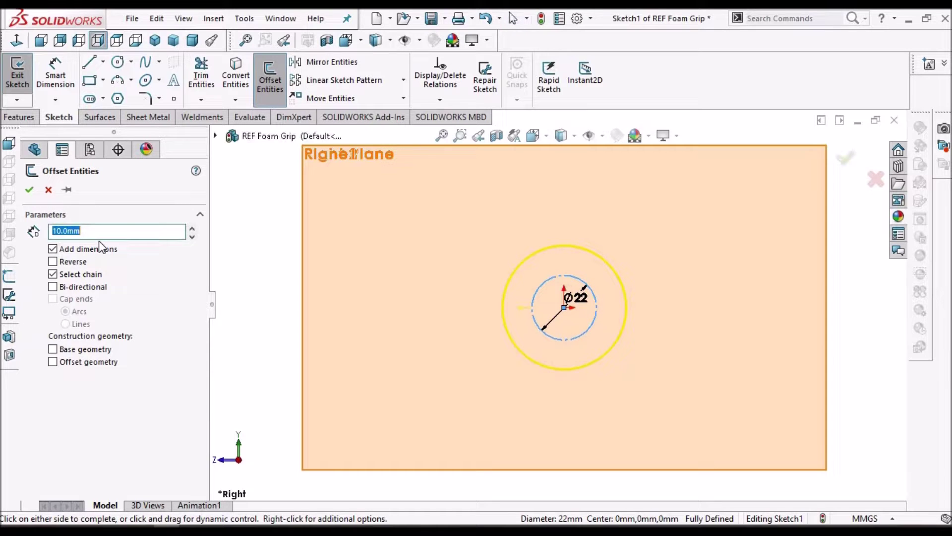
pyautogui.write('6')
pyautogui.press('Return')
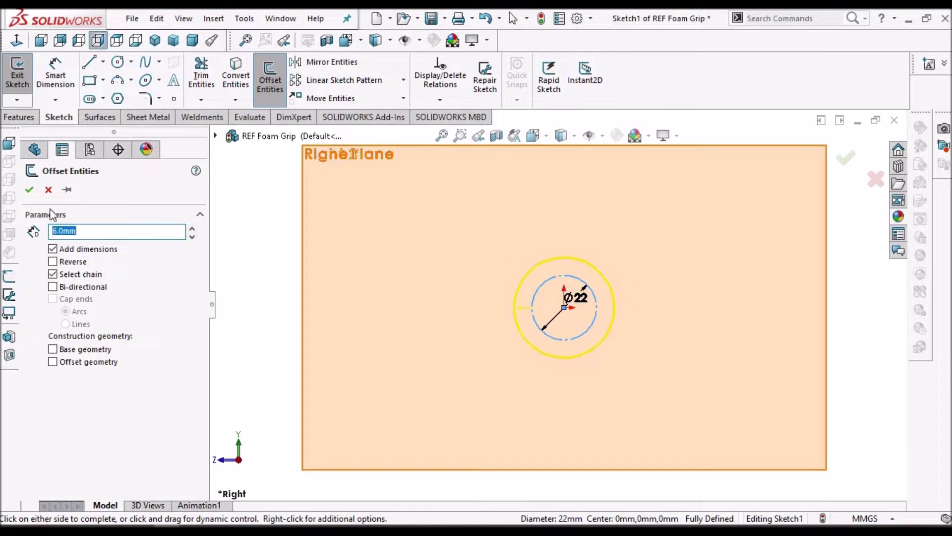
pyautogui.click(372, 240)
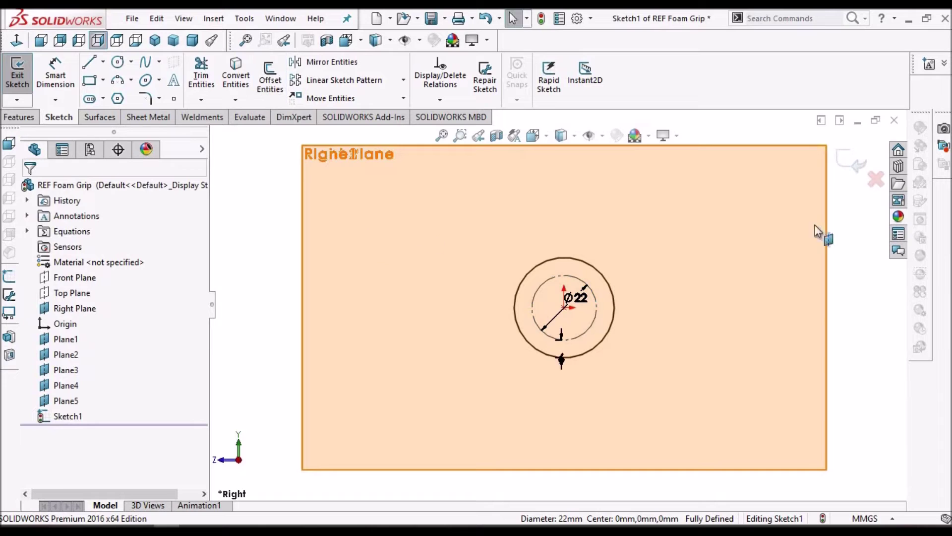
pyautogui.click(853, 161)
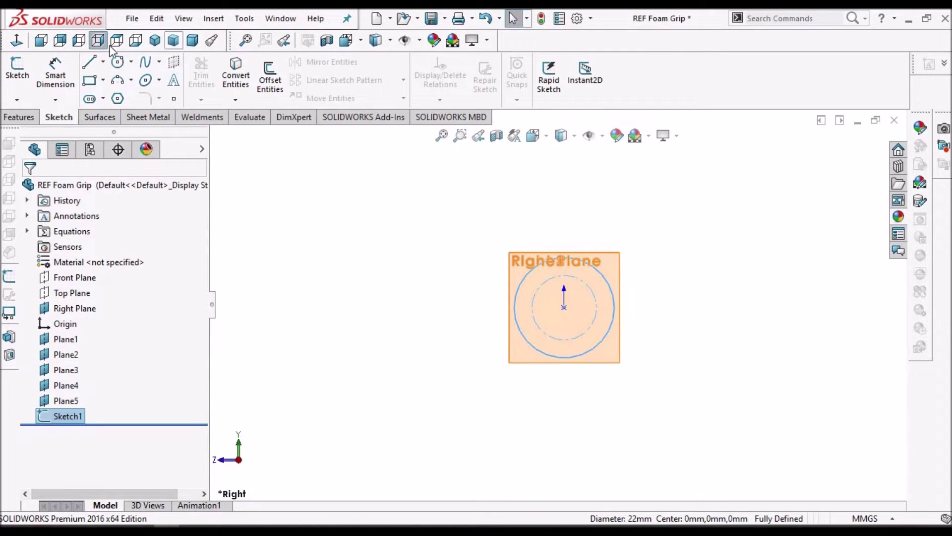
# Step: Start a new sketch on Plane1 and orient the view normal to it
pyautogui.click(193, 39)
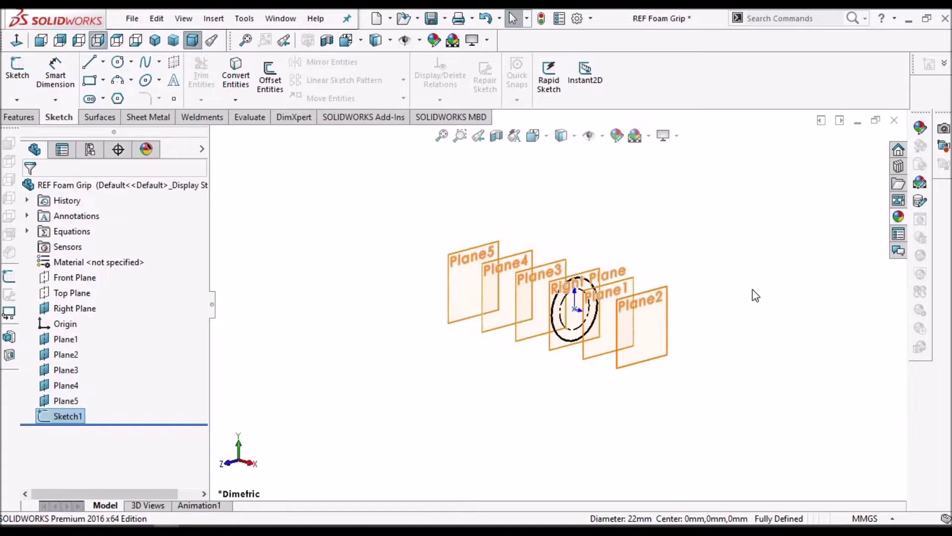
pyautogui.scroll(-2, 600, 313)
pyautogui.click(735, 268)
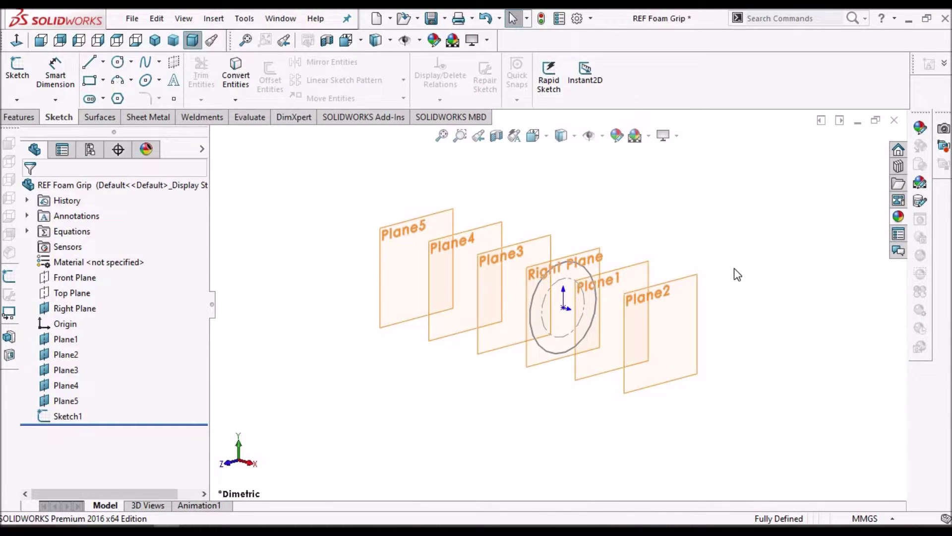
pyautogui.click(637, 273)
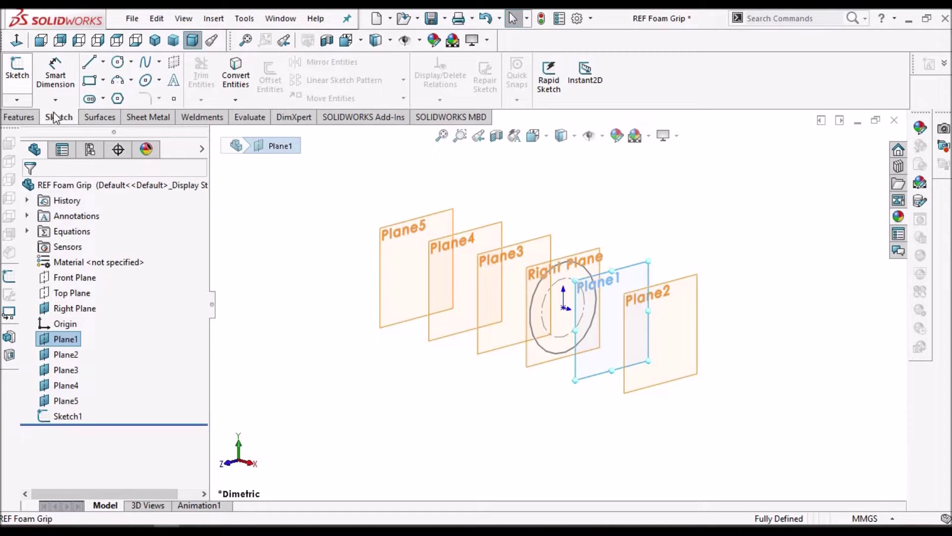
pyautogui.click(28, 77)
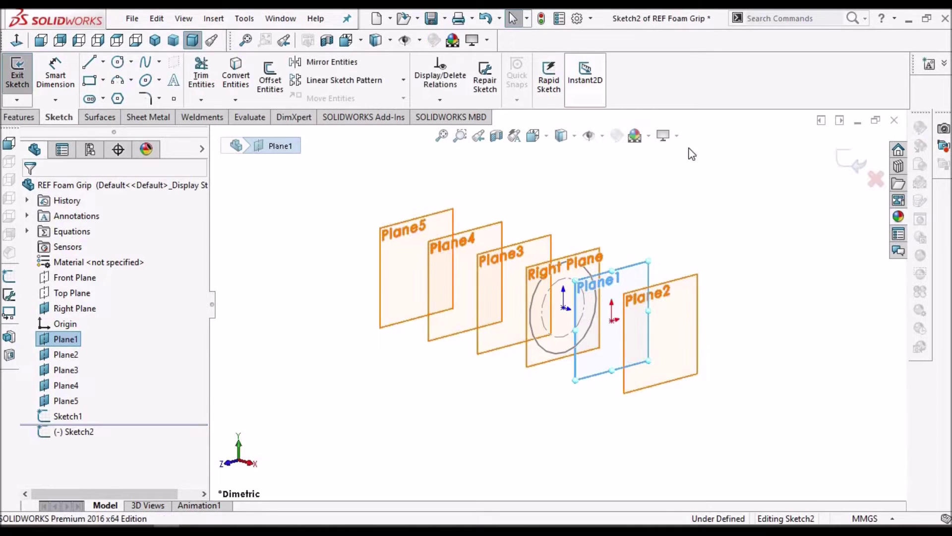
pyautogui.click(16, 41)
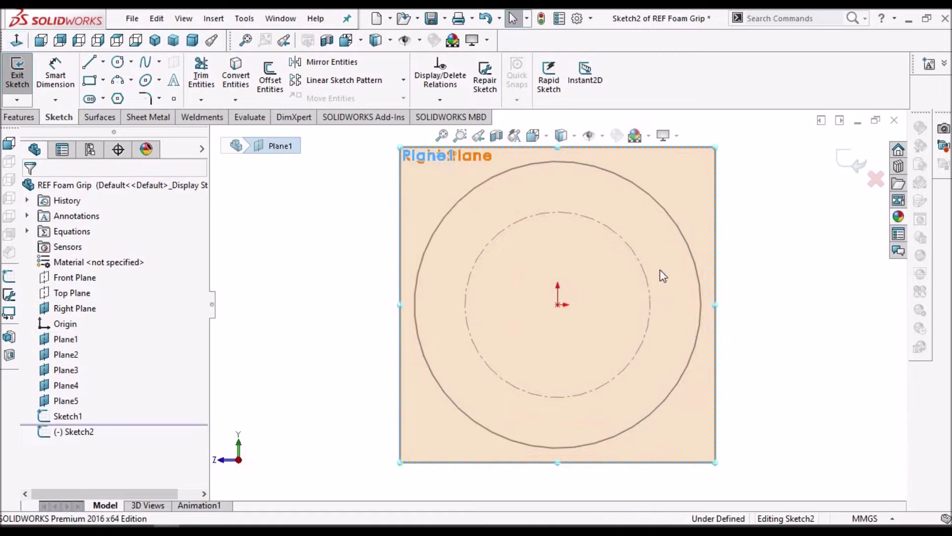
# Step: Offset the 22 mm construction circle outward by 4 mm in the Plane1 sketch, close the sketch and rebuild the part
pyautogui.click(660, 270)
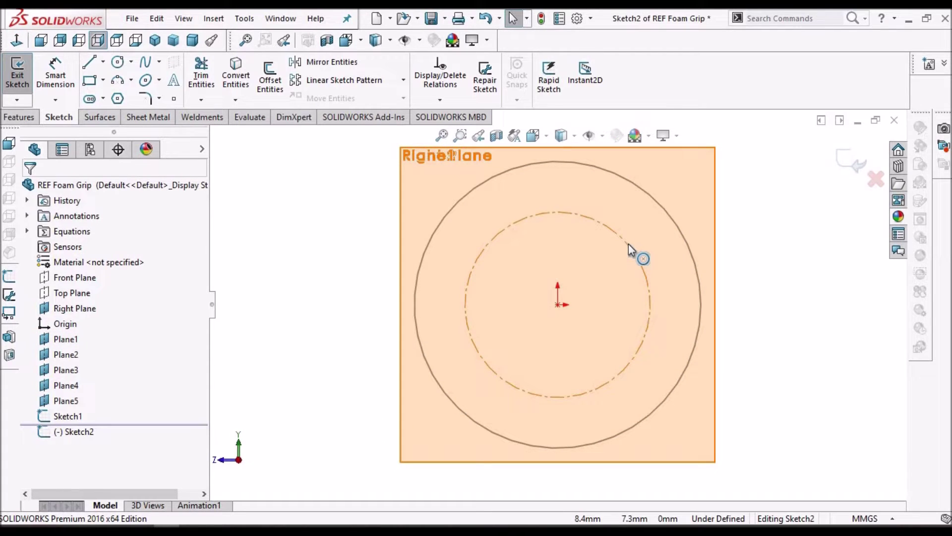
pyautogui.click(629, 243)
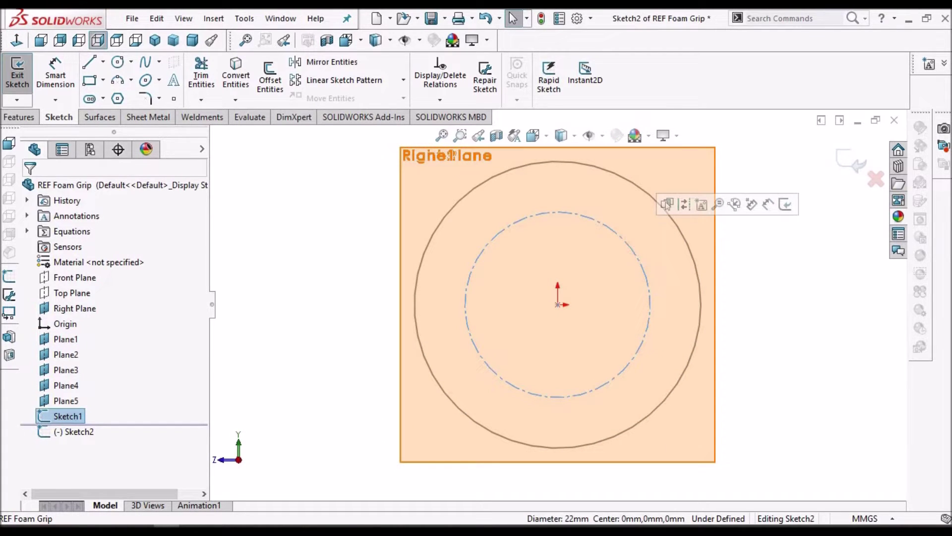
pyautogui.click(752, 297)
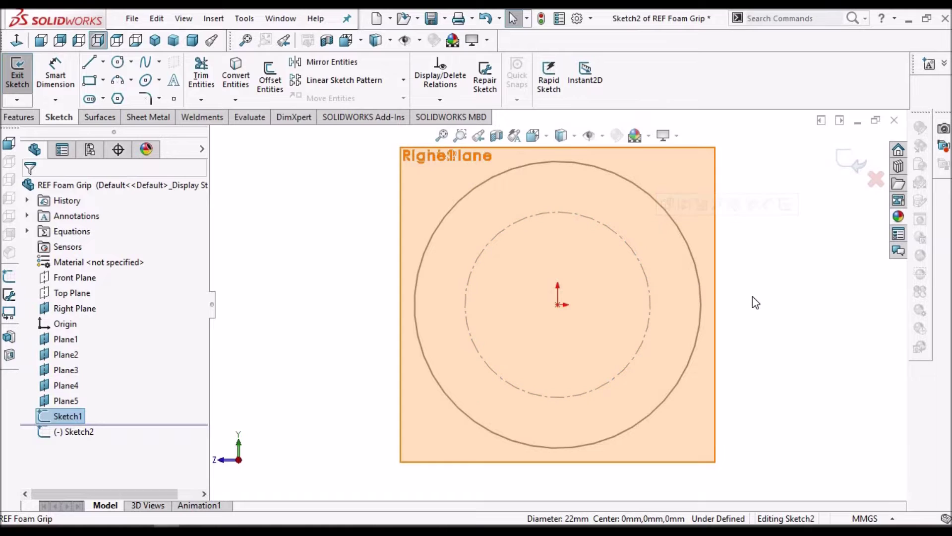
pyautogui.click(613, 235)
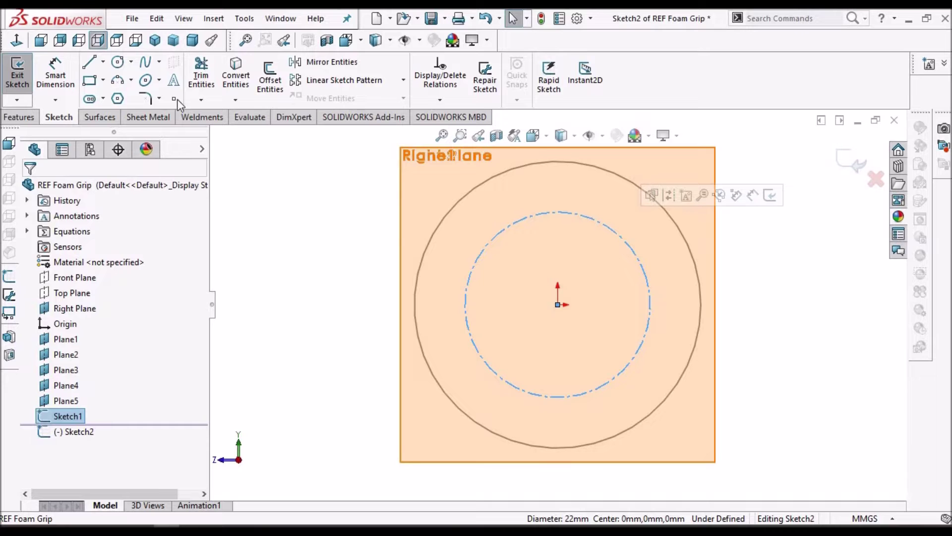
pyautogui.click(265, 89)
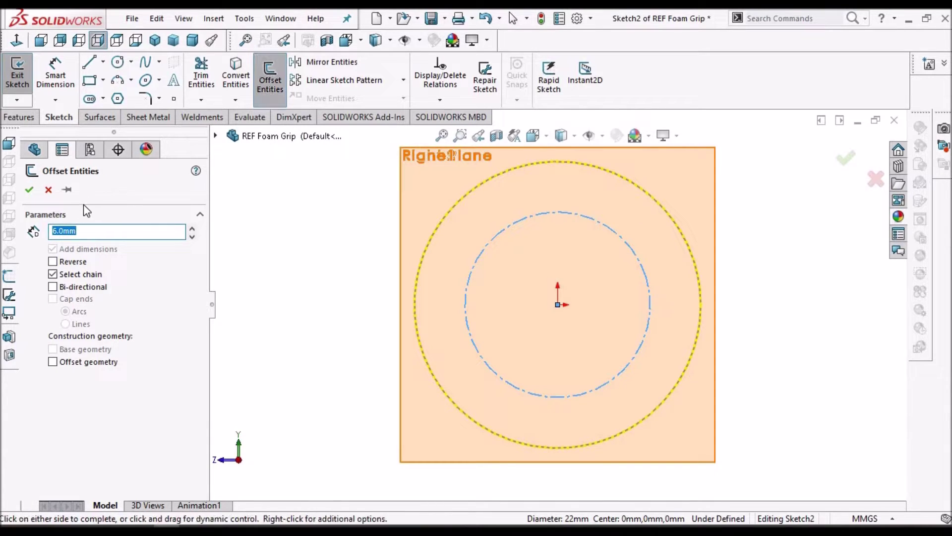
pyautogui.write('4')
pyautogui.press('Return')
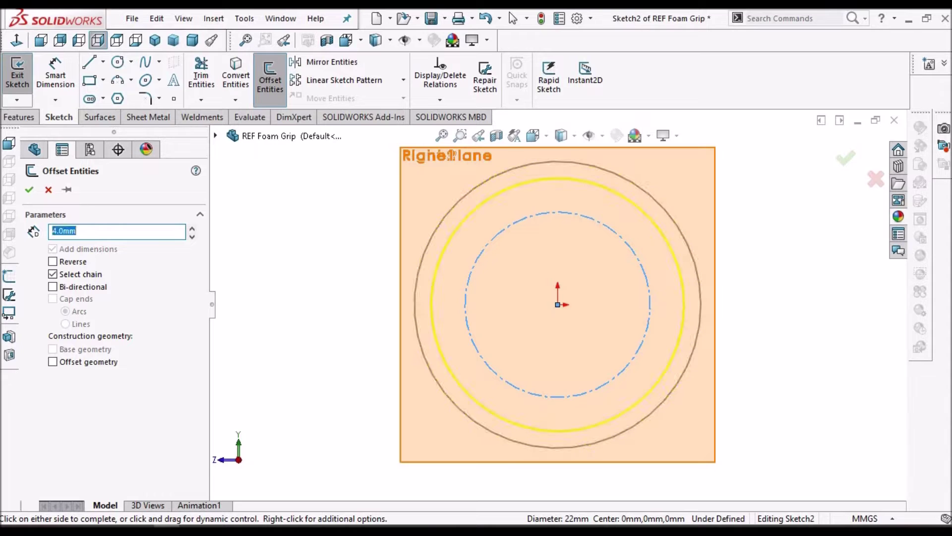
pyautogui.press('Return')
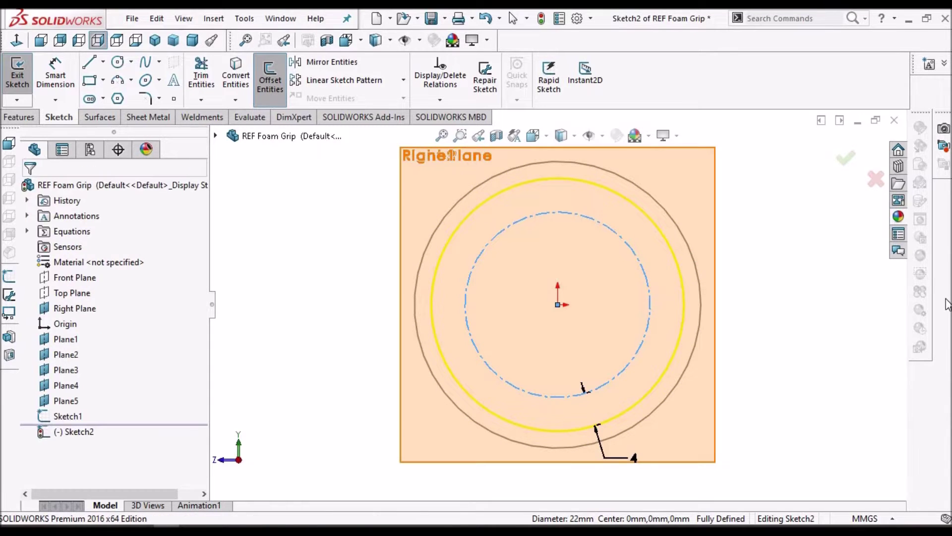
pyautogui.click(851, 160)
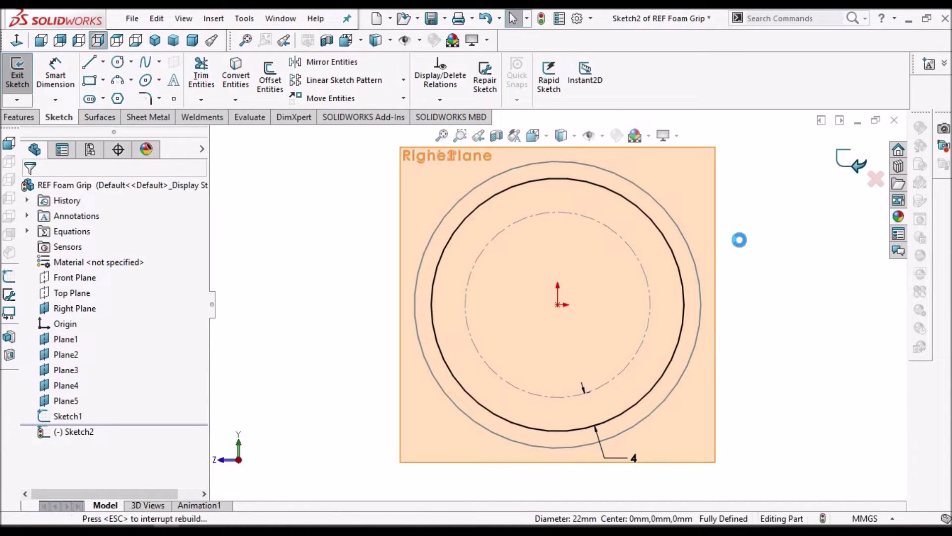
pyautogui.hotkey('ctrl', 'b')
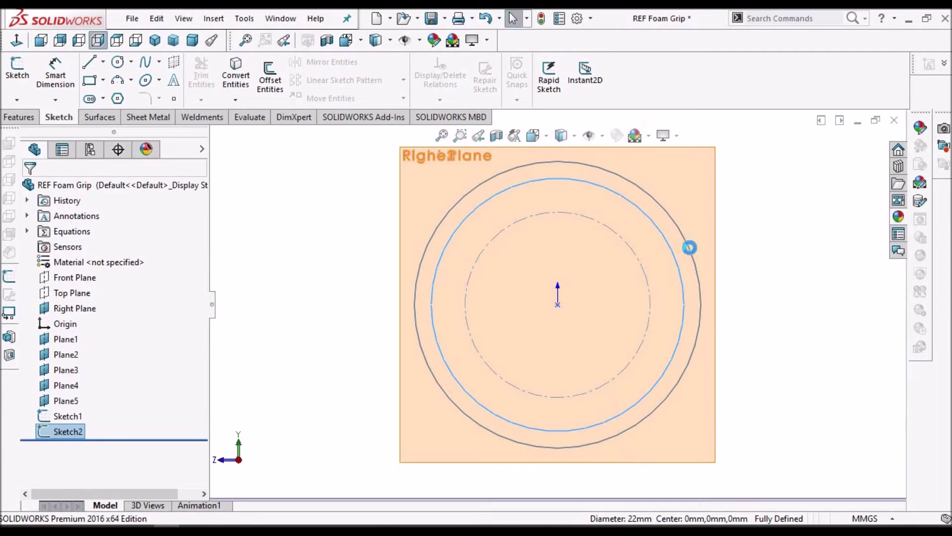
# Step: Start a new sketch on Plane2 for the next grip profile
pyautogui.click(193, 40)
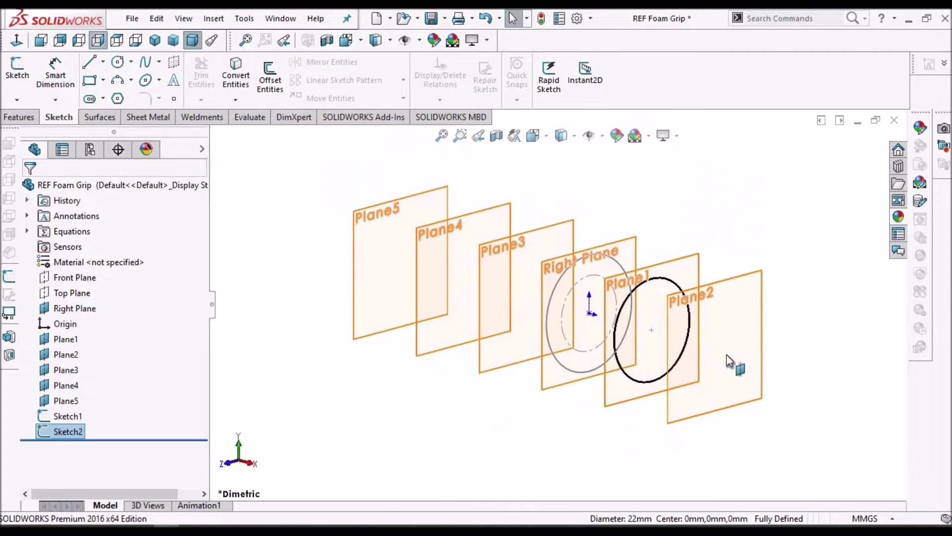
pyautogui.scroll(-1, 719, 295)
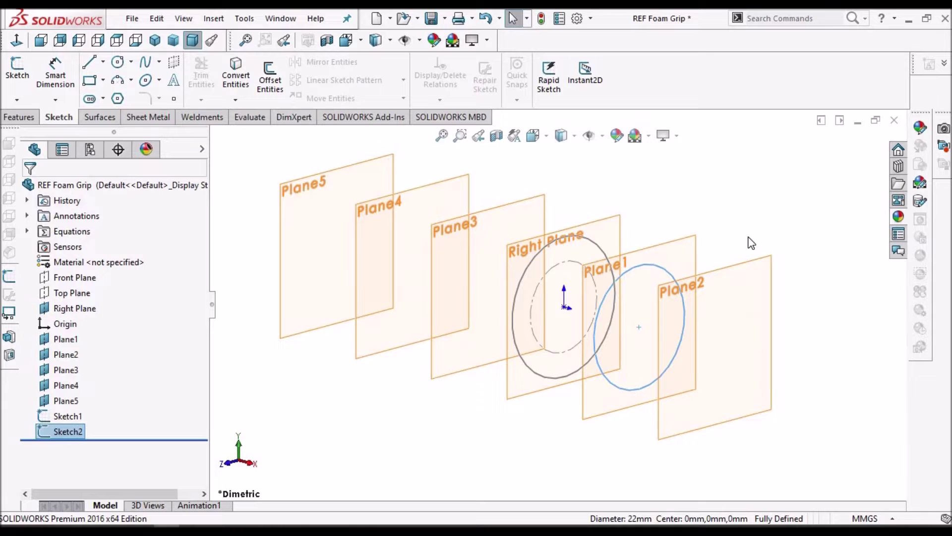
pyautogui.click(751, 243)
pyautogui.click(734, 296)
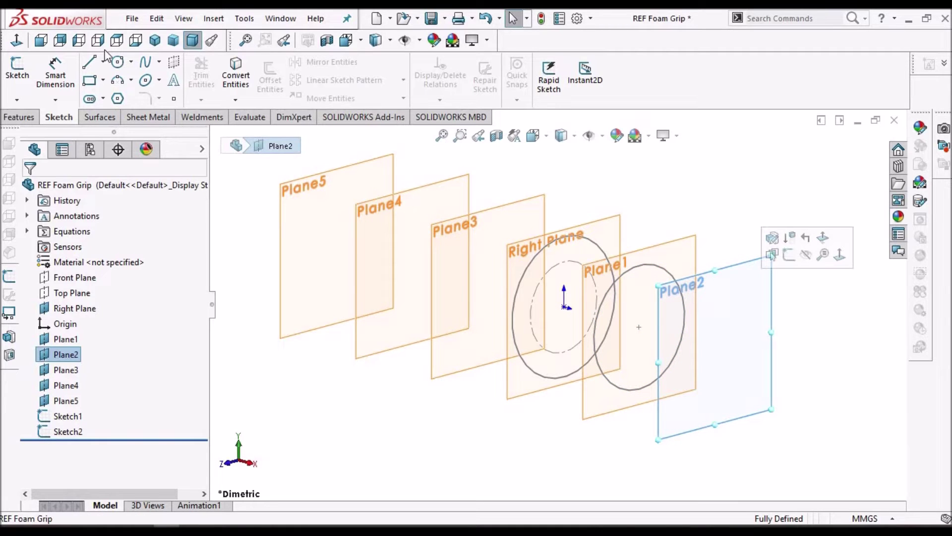
pyautogui.click(17, 68)
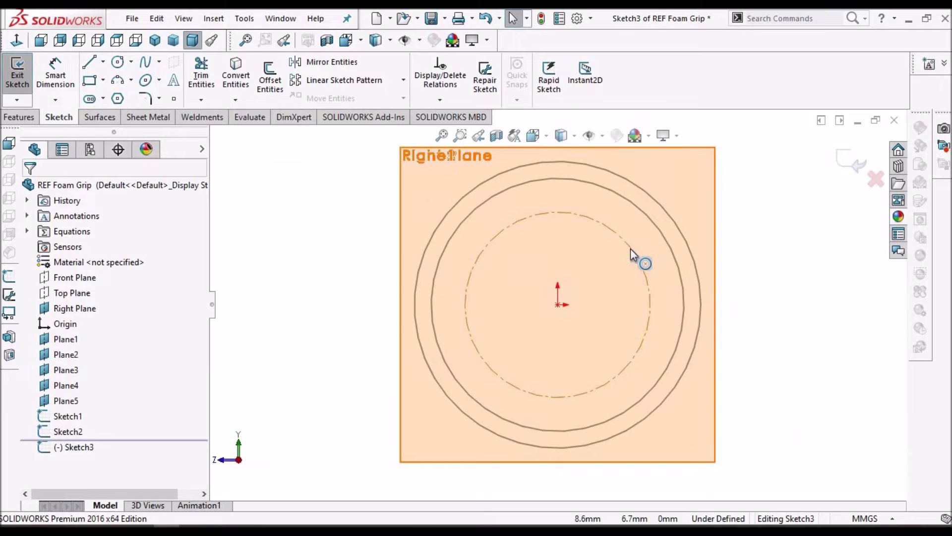
# Step: Offset the 22 mm construction circle outward by 7 mm in the Plane2 sketch and close the sketch
pyautogui.click(630, 249)
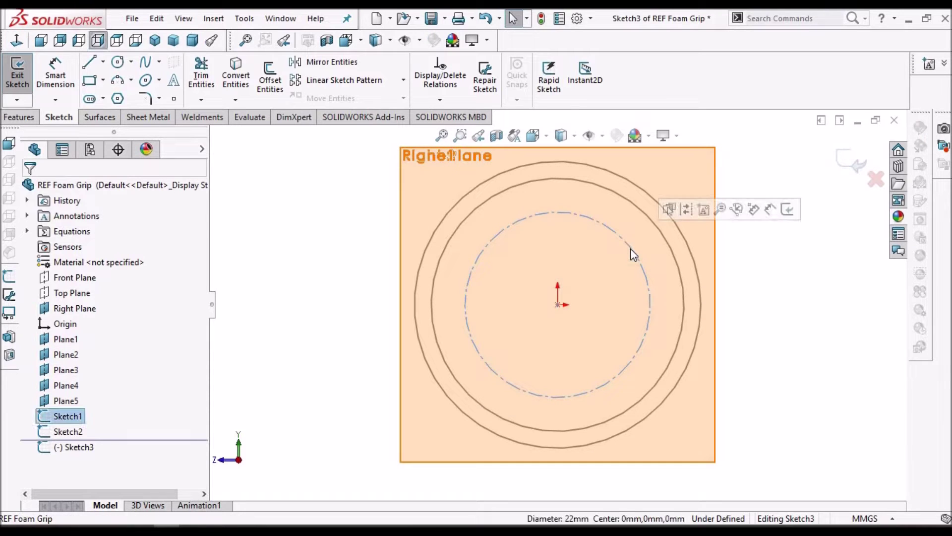
pyautogui.click(272, 77)
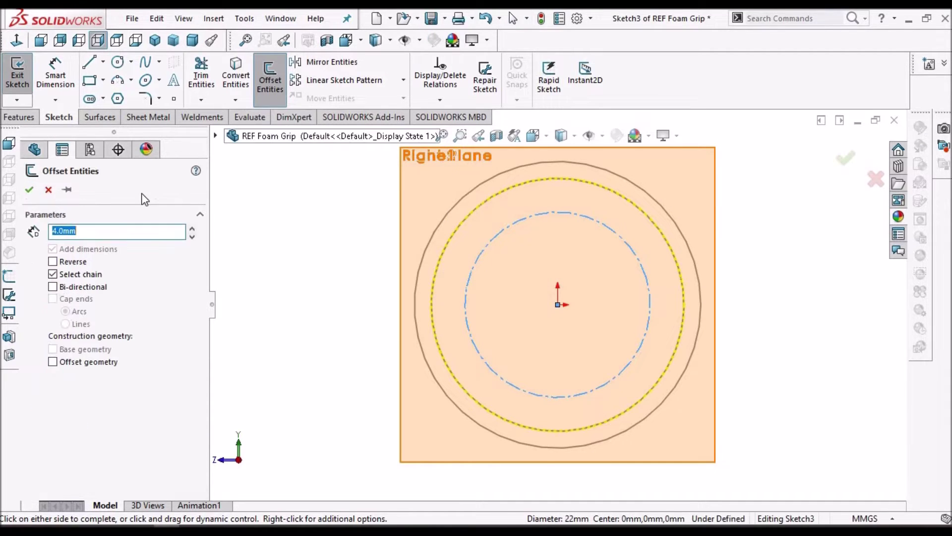
pyautogui.press('Return')
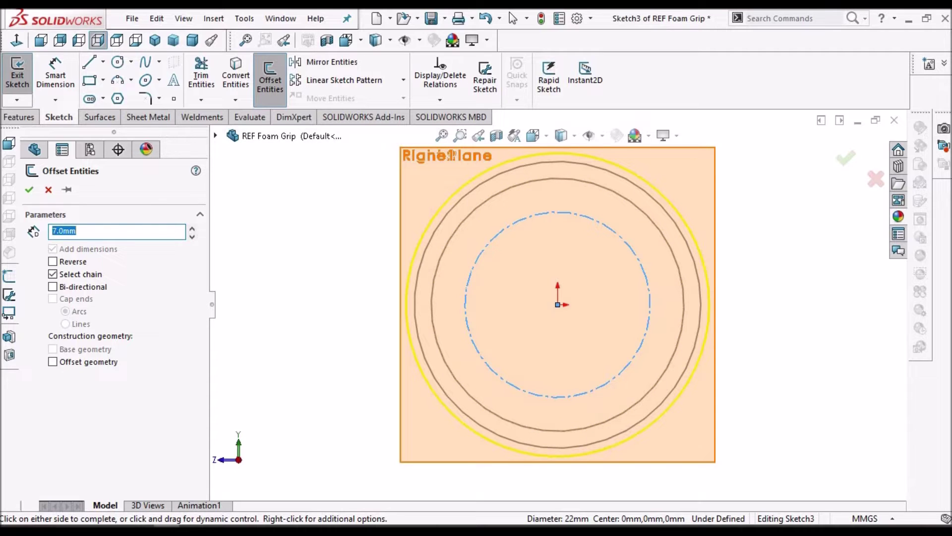
pyautogui.click(30, 191)
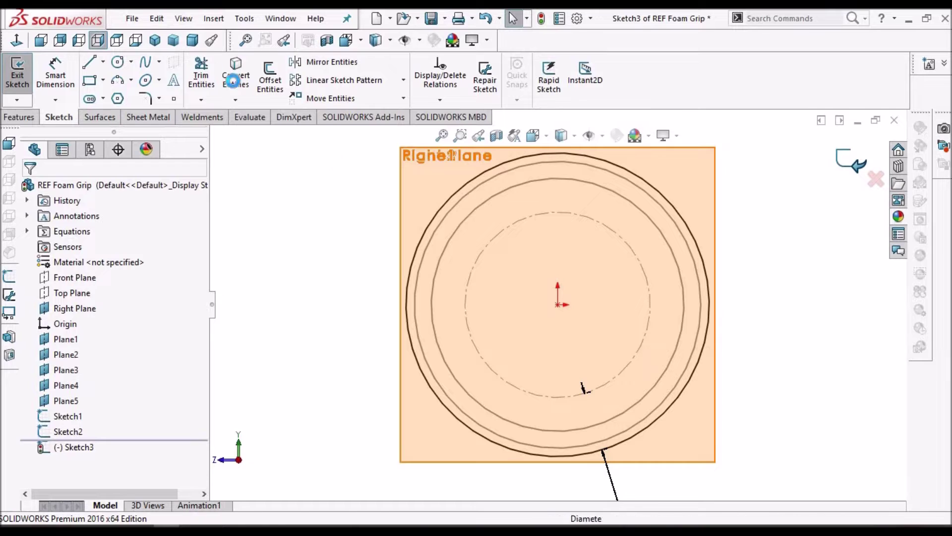
pyautogui.click(192, 40)
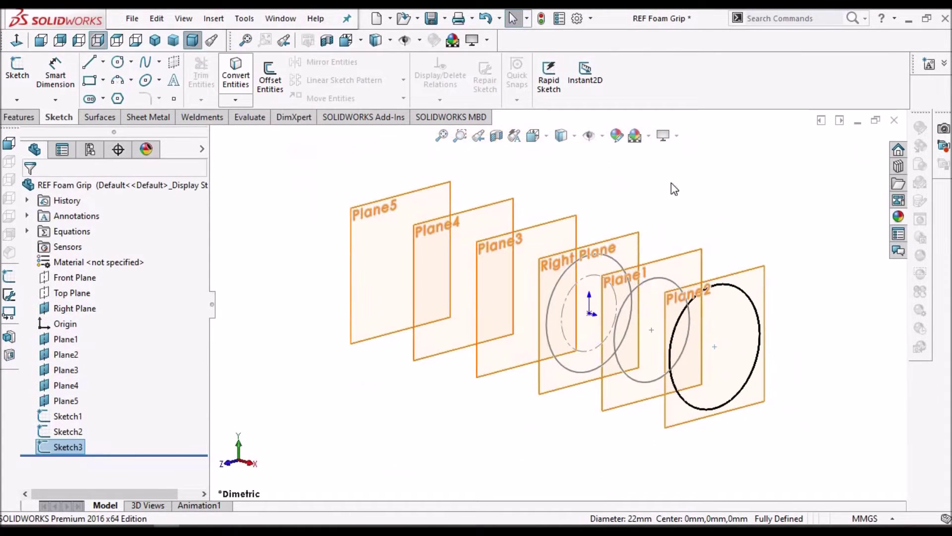
# Step: Start a new sketch on Plane3 and orient the view normal to it
pyautogui.click(572, 318)
pyautogui.scroll(-1, 572, 310)
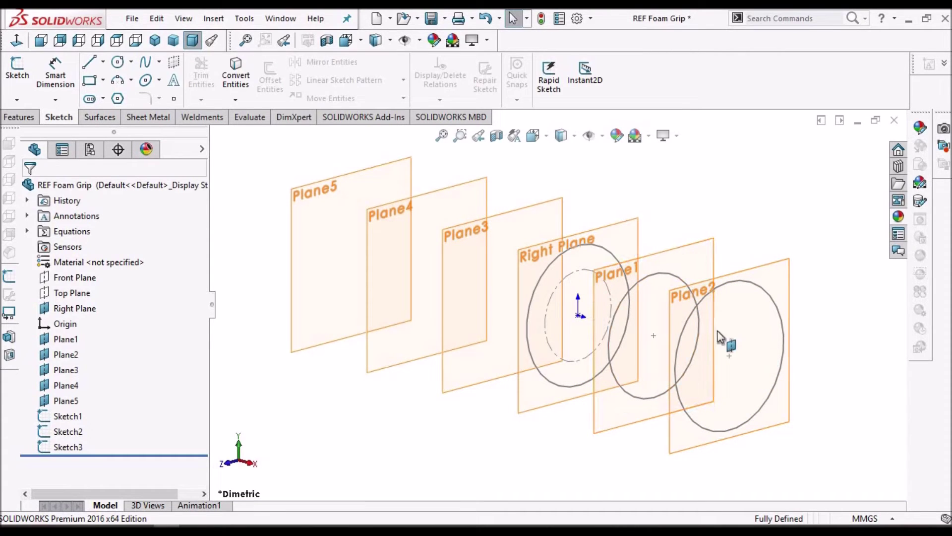
pyautogui.click(538, 214)
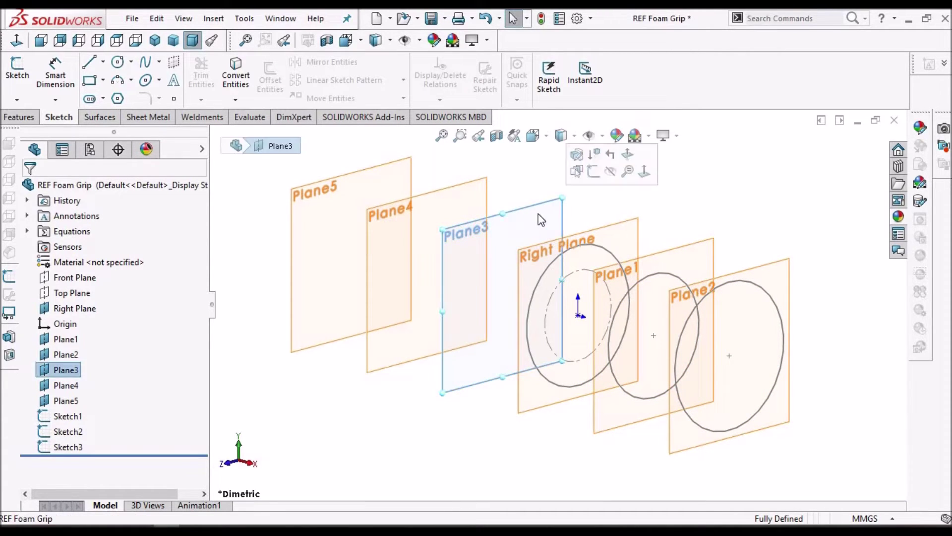
pyautogui.click(17, 70)
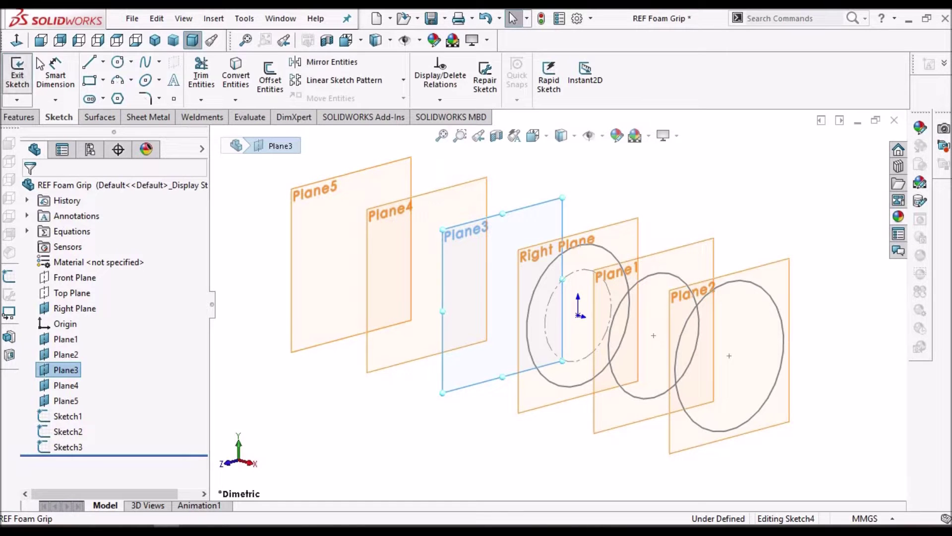
pyautogui.click(16, 39)
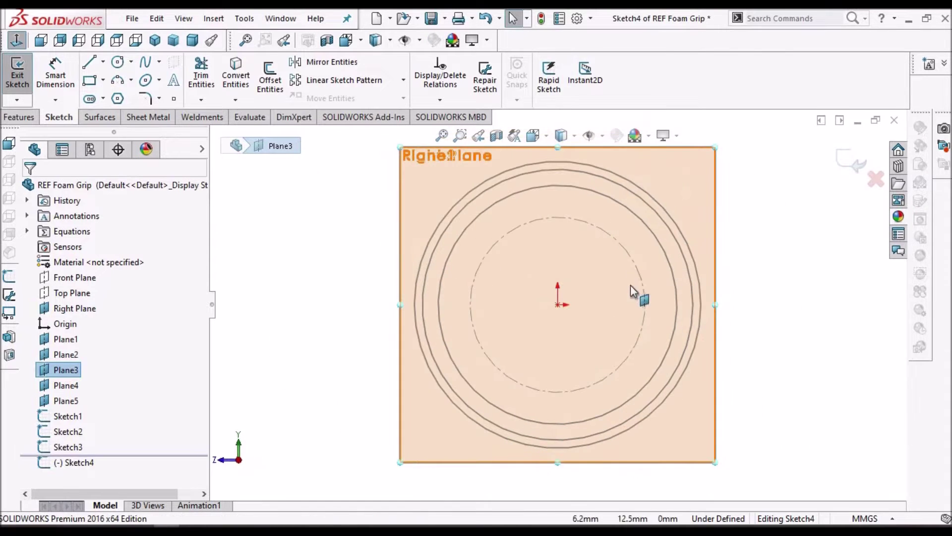
# Step: Offset the 22 mm construction circle outward by 8 mm in the Plane3 sketch and close the sketch
pyautogui.click(623, 245)
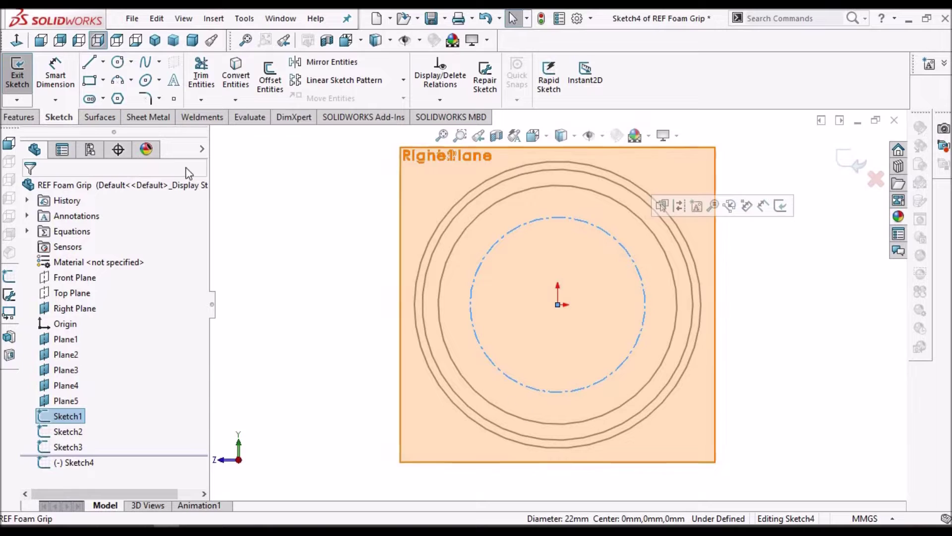
pyautogui.click(268, 80)
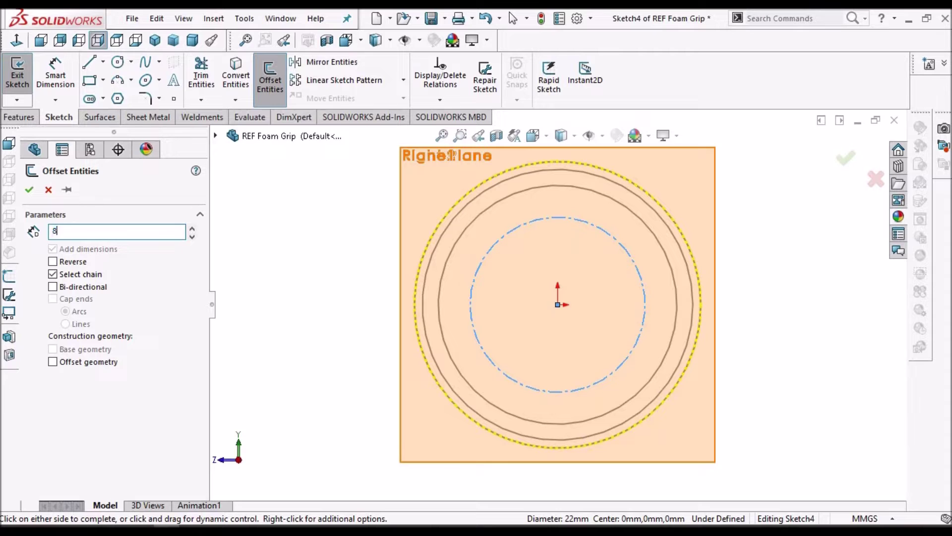
pyautogui.write('8')
pyautogui.press('Return')
pyautogui.click(29, 190)
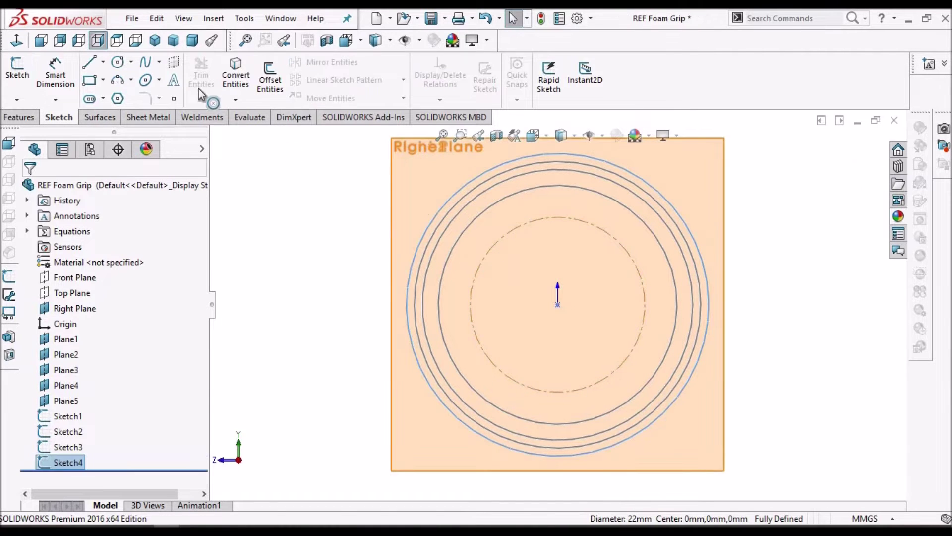
pyautogui.click(191, 44)
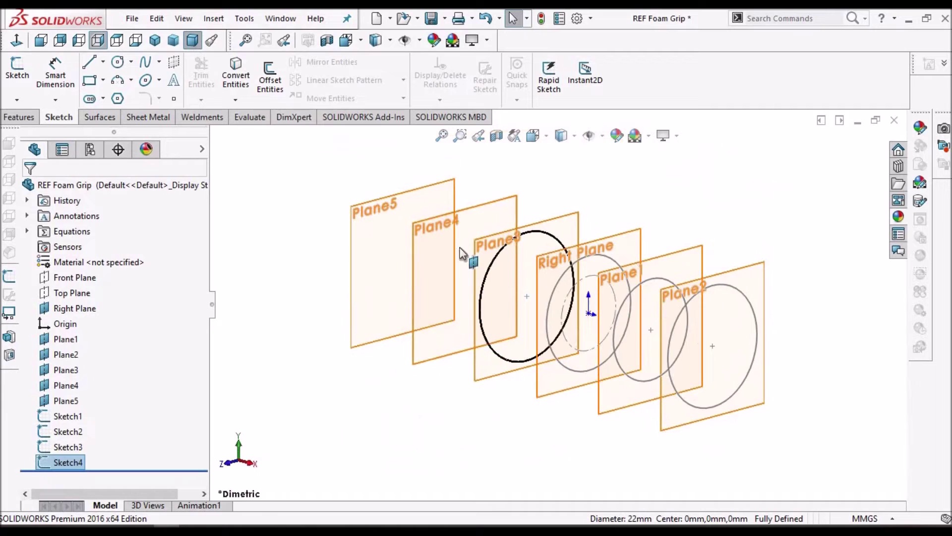
# Step: Start a new sketch on Plane4 and orient the view normal to it
pyautogui.click(402, 316)
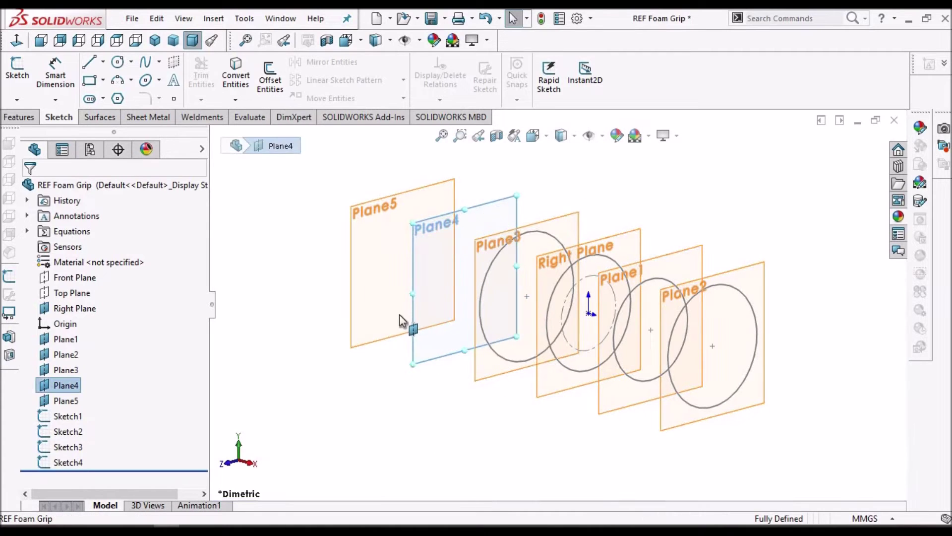
pyautogui.click(17, 67)
pyautogui.click(18, 41)
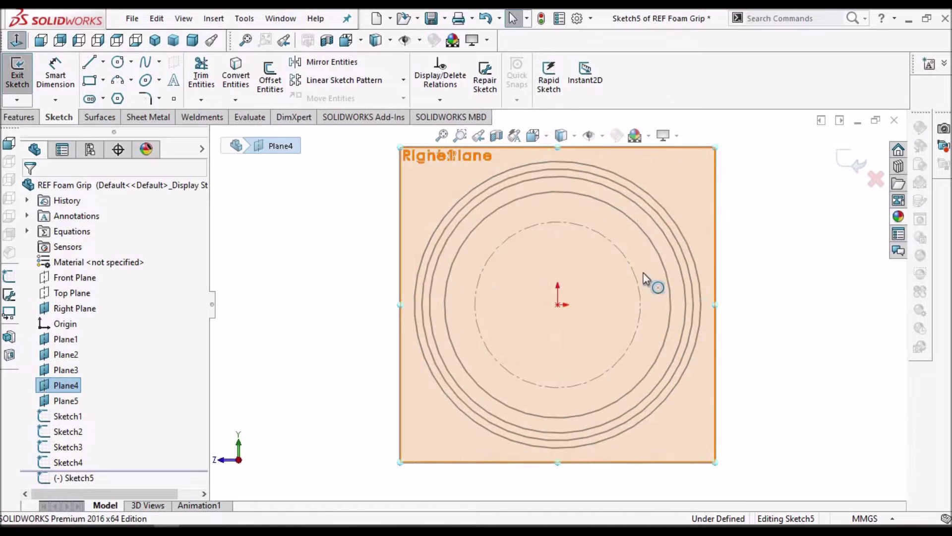
# Step: Offset the 22 mm construction circle outward by 10 mm in the Plane4 sketch, close the sketch and rebuild the part
pyautogui.click(617, 245)
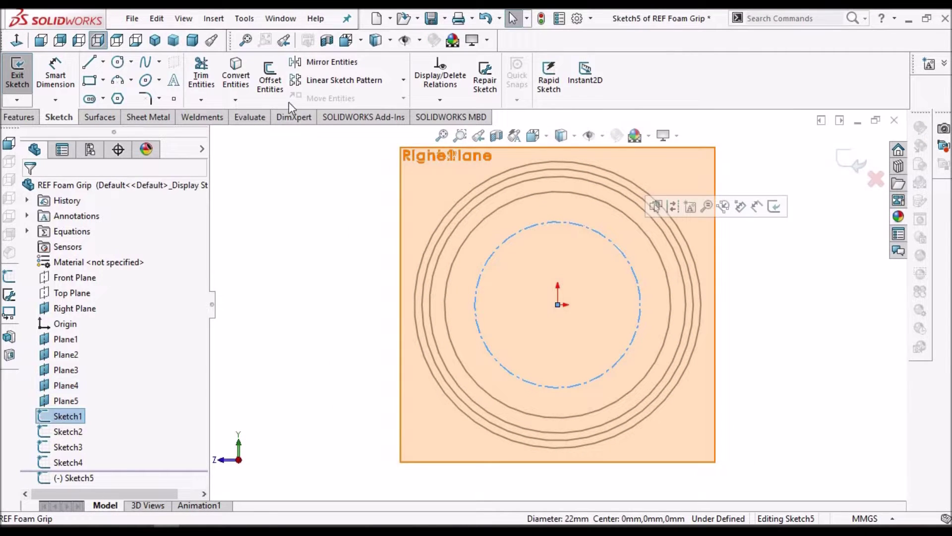
pyautogui.click(270, 74)
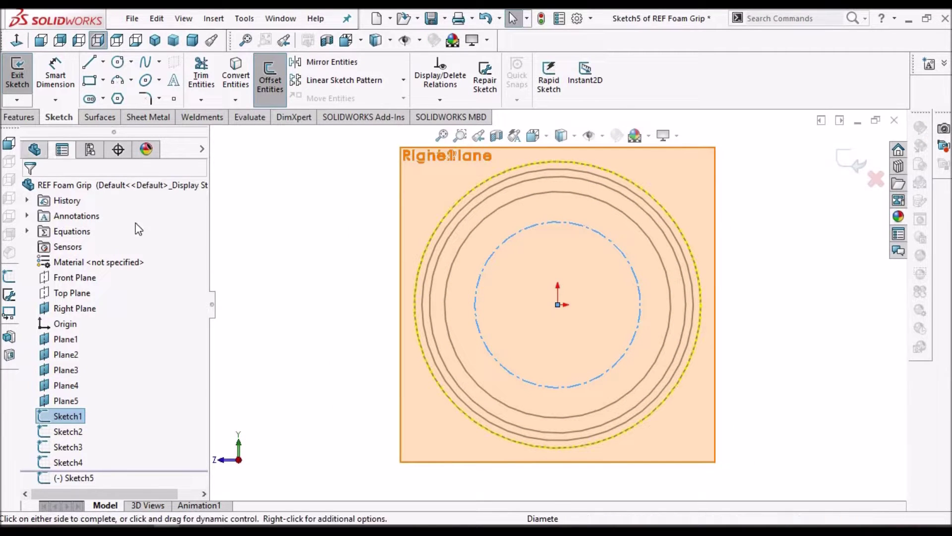
pyautogui.press('Return')
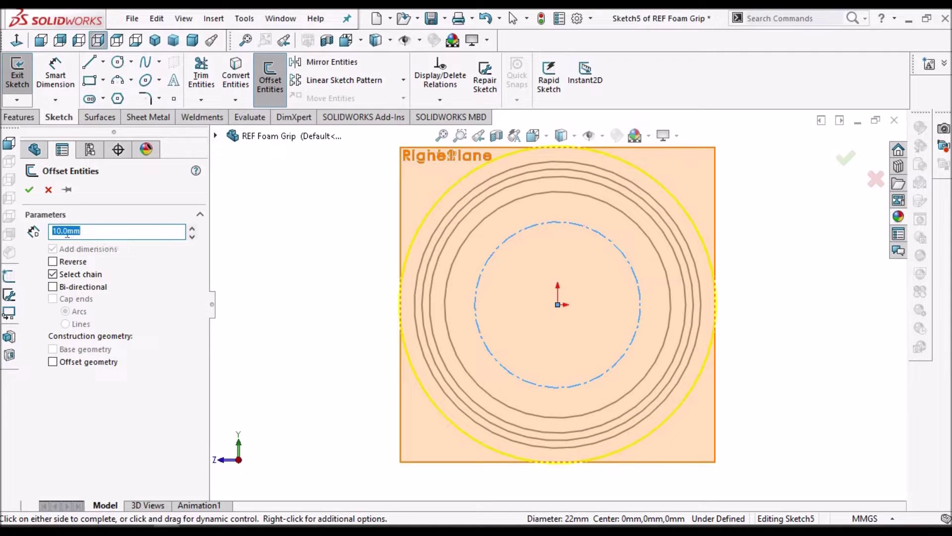
pyautogui.click(30, 191)
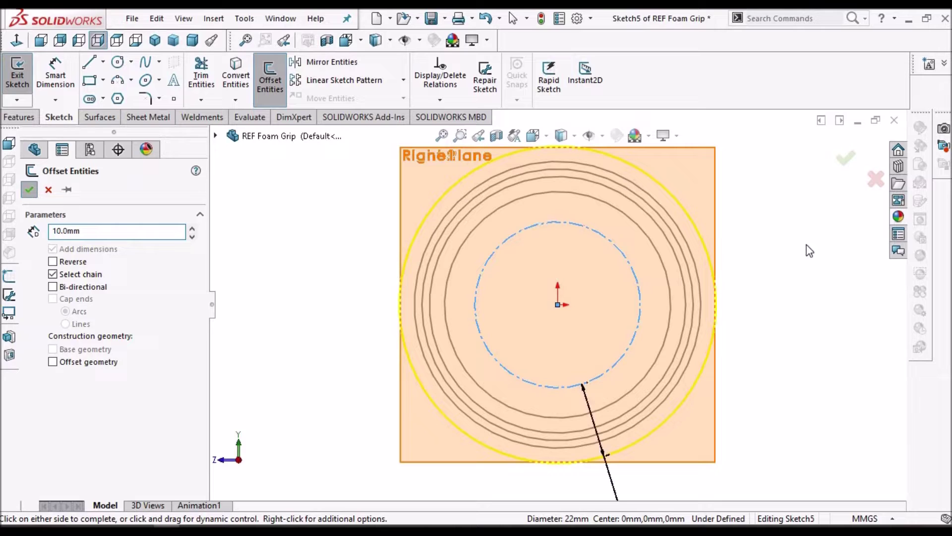
pyautogui.hotkey('ctrl', 'b')
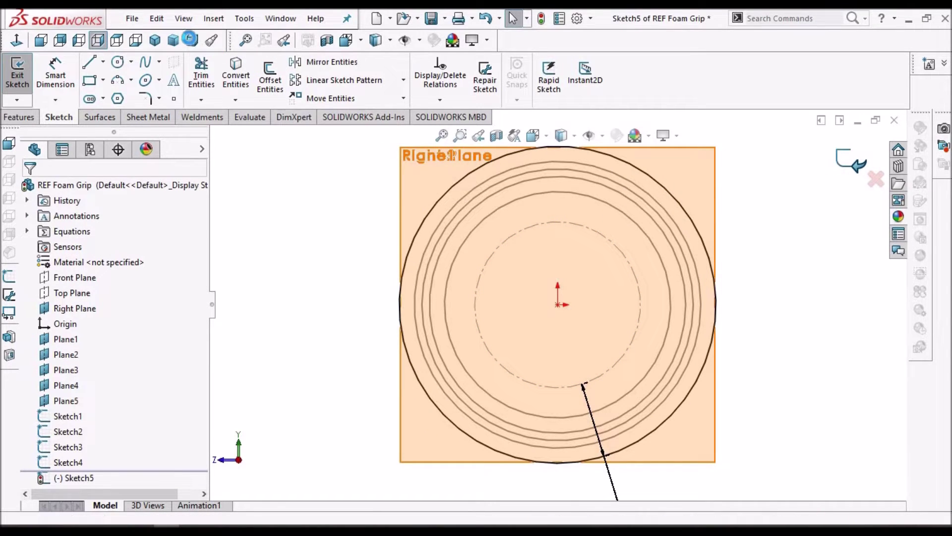
pyautogui.click(192, 41)
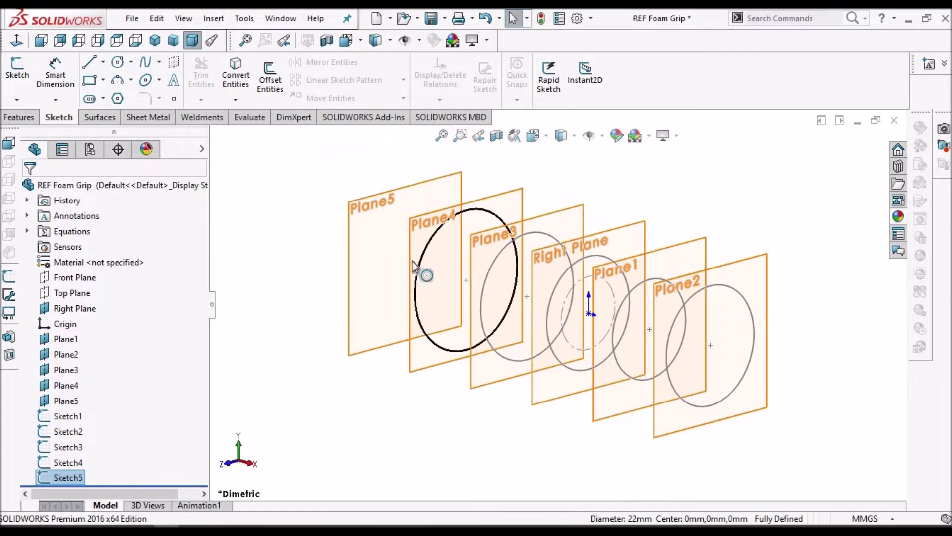
# Step: Offset the 22 mm construction circle outward by 8 mm in a new, closed sketch on Plane5 and save the part
pyautogui.click(386, 235)
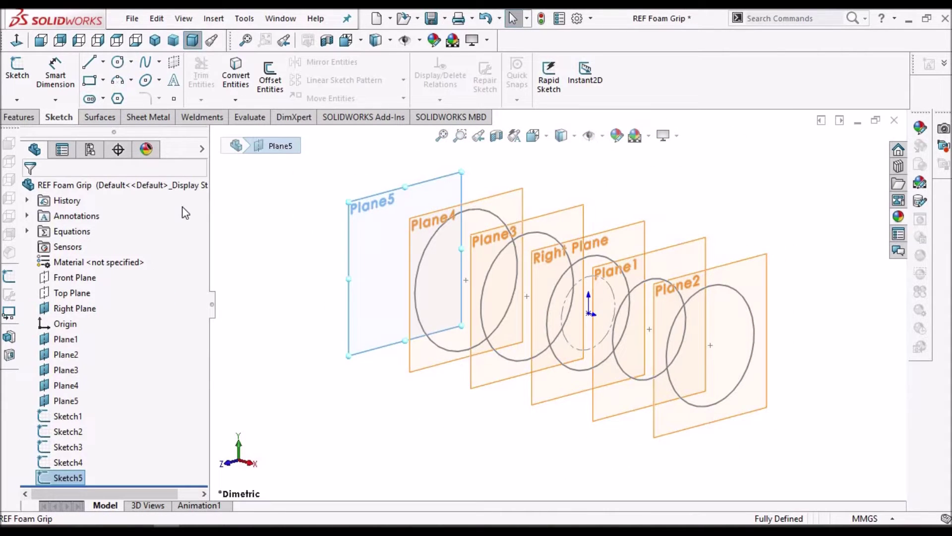
pyautogui.click(14, 70)
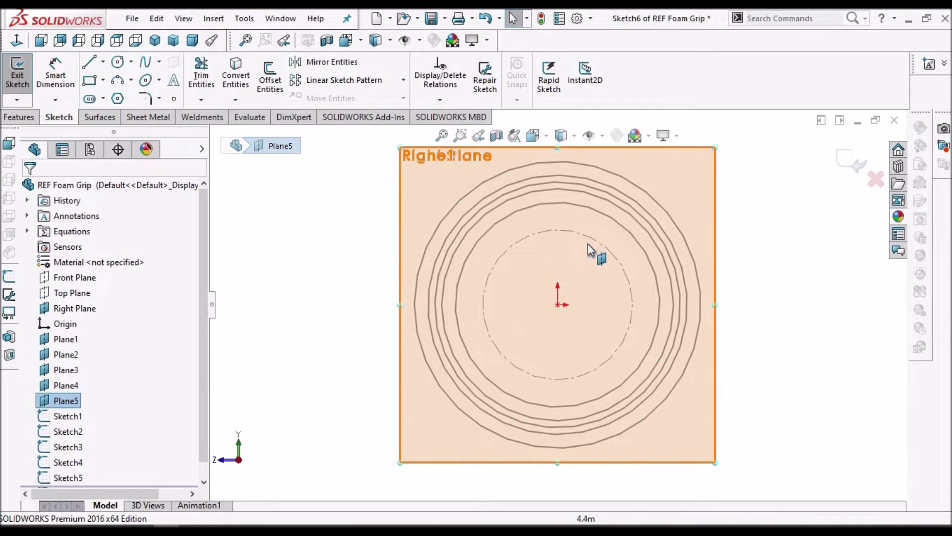
pyautogui.click(597, 243)
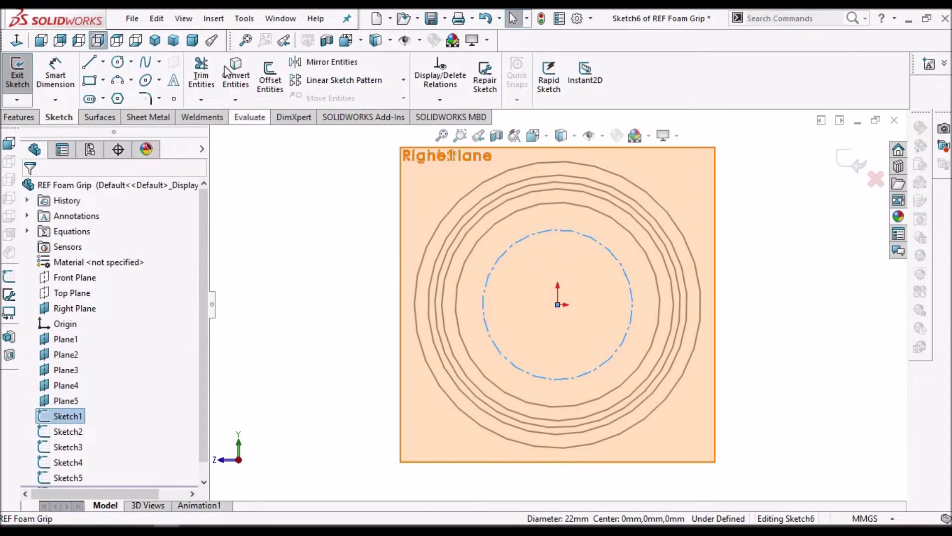
pyautogui.click(271, 79)
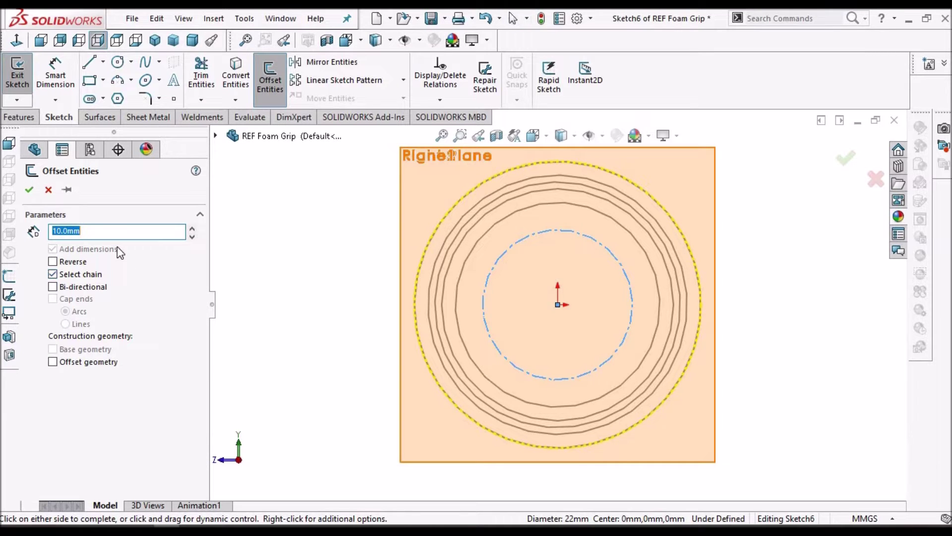
pyautogui.write('8')
pyautogui.press('Return')
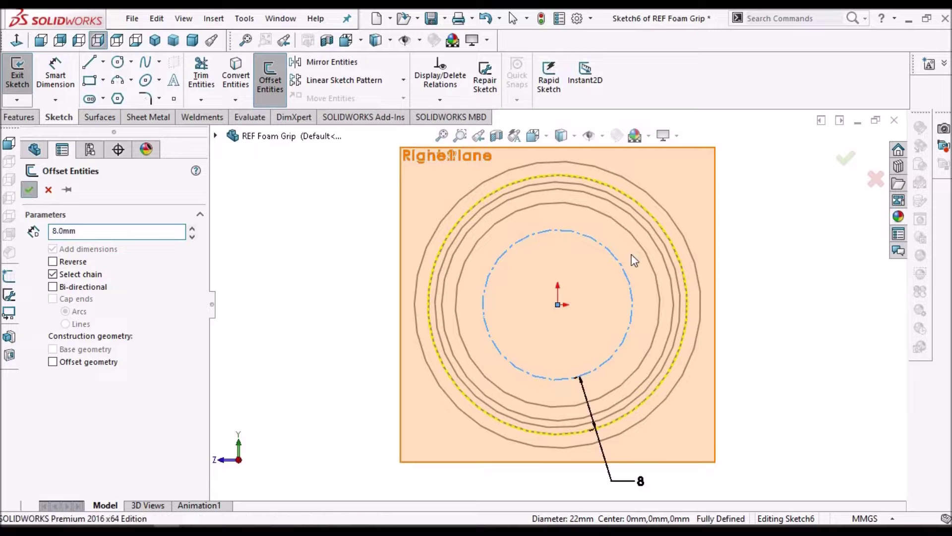
pyautogui.click(851, 163)
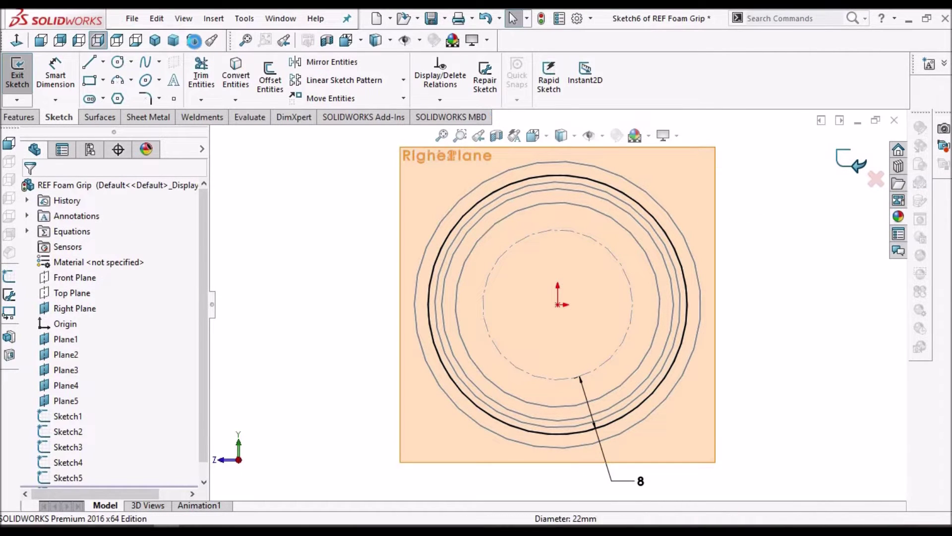
pyautogui.click(191, 40)
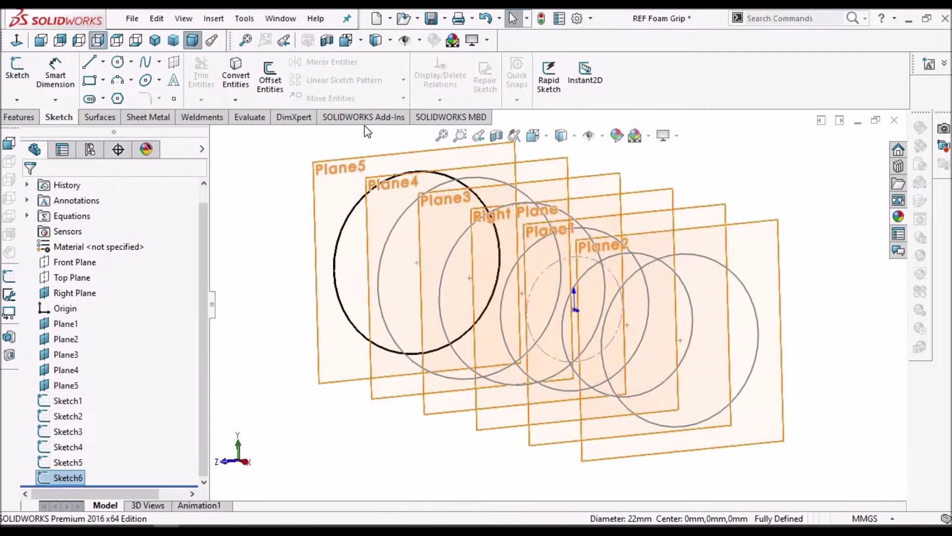
pyautogui.click(427, 19)
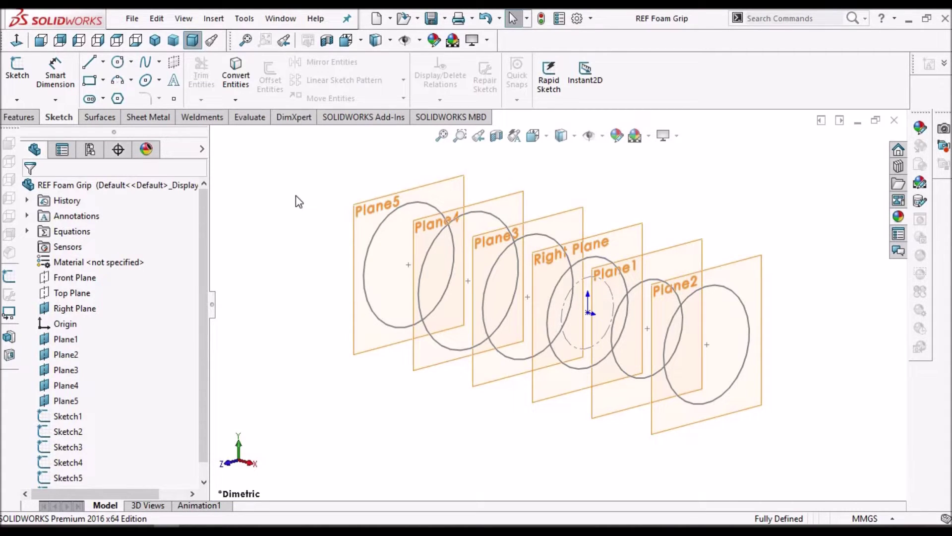
# Step: Loft a solid body through the six circular profiles in order from Plane2 through Plane1, Right Plane, Plane3 and Plane4 to Plane5
pyautogui.click(22, 119)
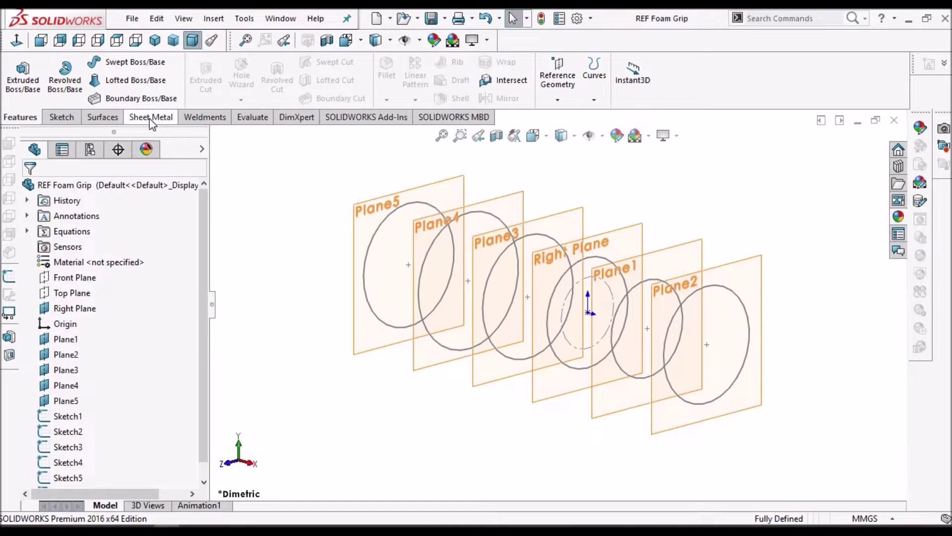
pyautogui.click(138, 84)
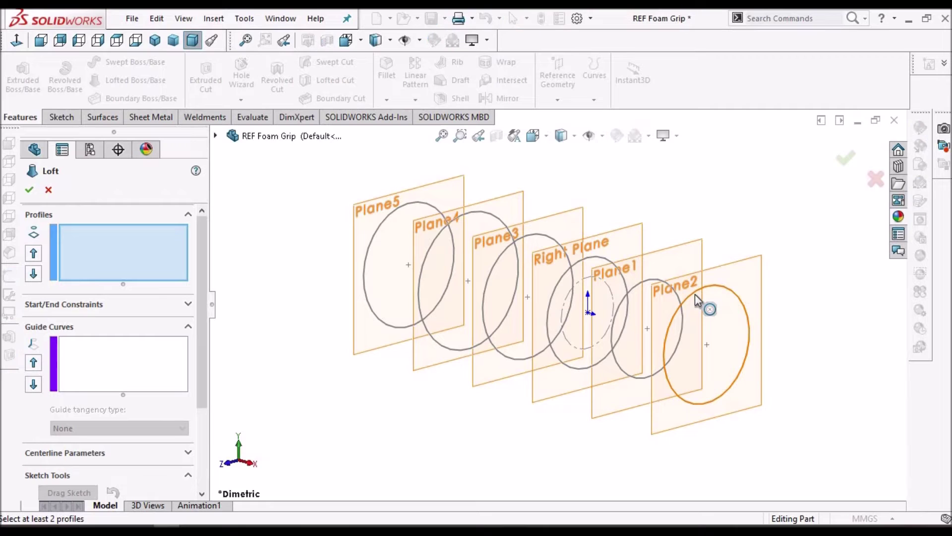
pyautogui.click(663, 286)
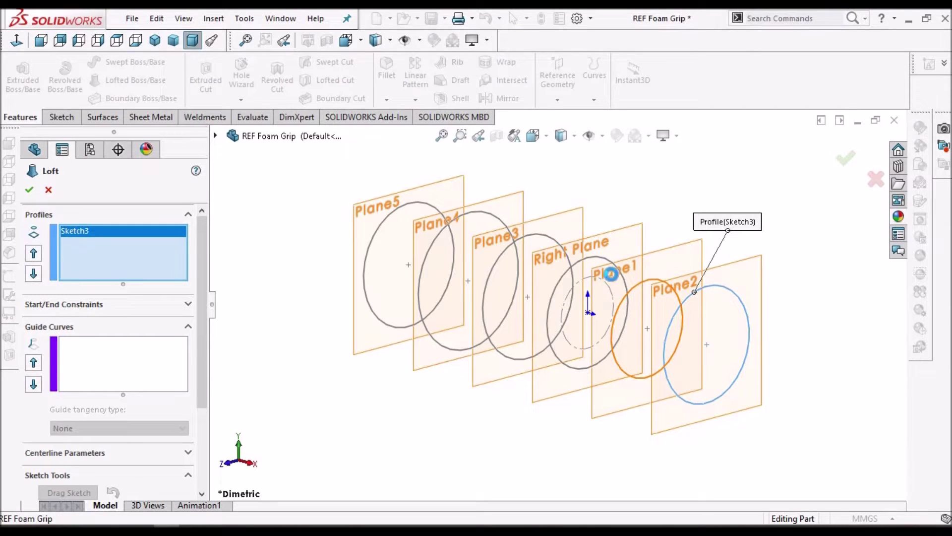
pyautogui.click(595, 261)
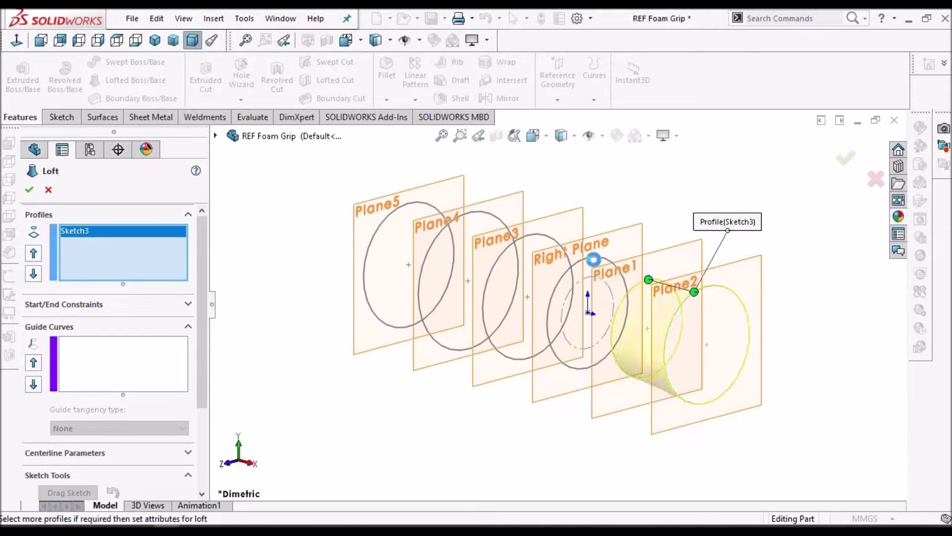
pyautogui.click(595, 261)
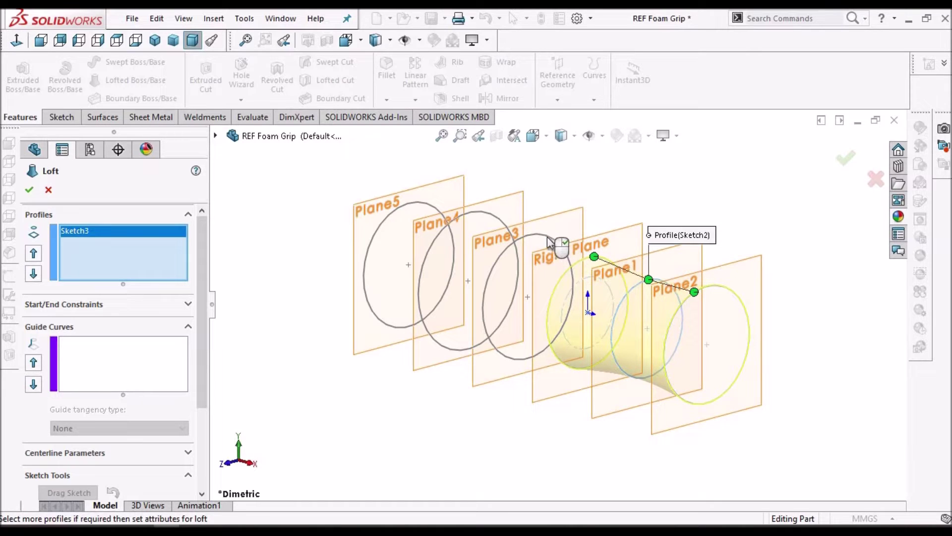
pyautogui.click(477, 215)
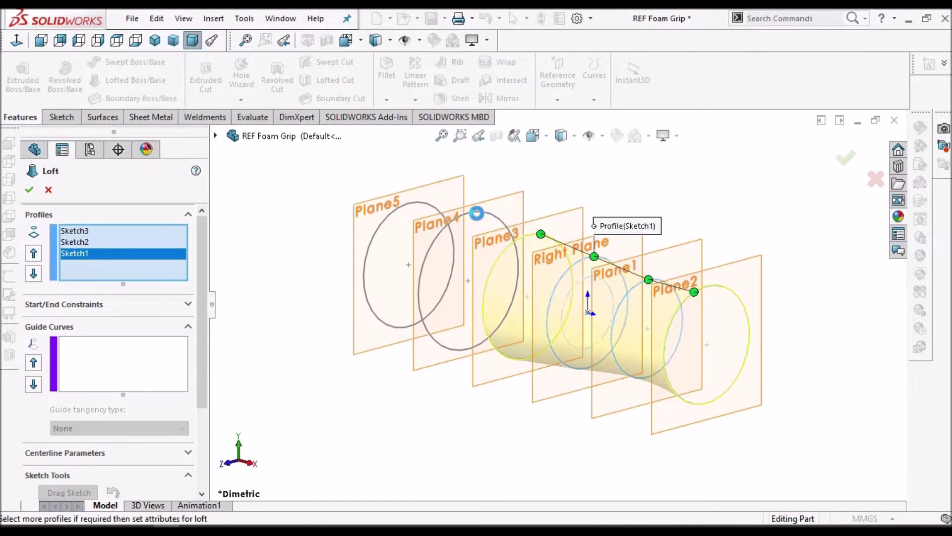
pyautogui.click(397, 201)
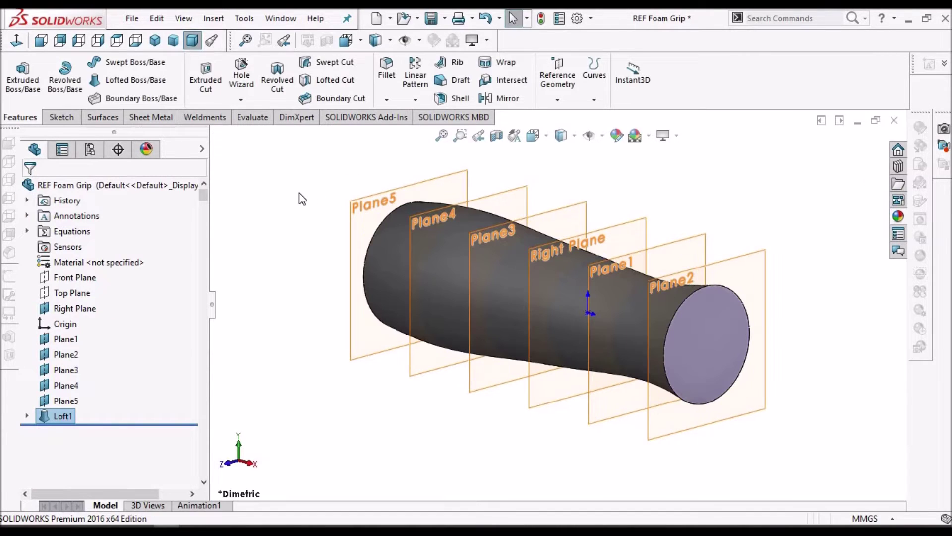
# Step: Inspect the lofted grip in a section view cut along the Front Plane, then turn the section view off
pyautogui.moveTo(565, 327); pyautogui.dragTo(690, 301, button='middle')
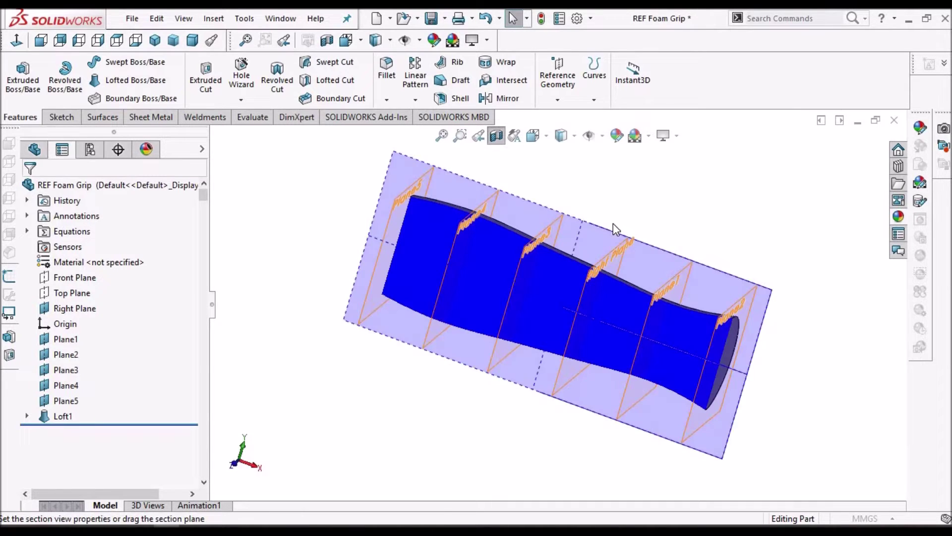
pyautogui.click(35, 192)
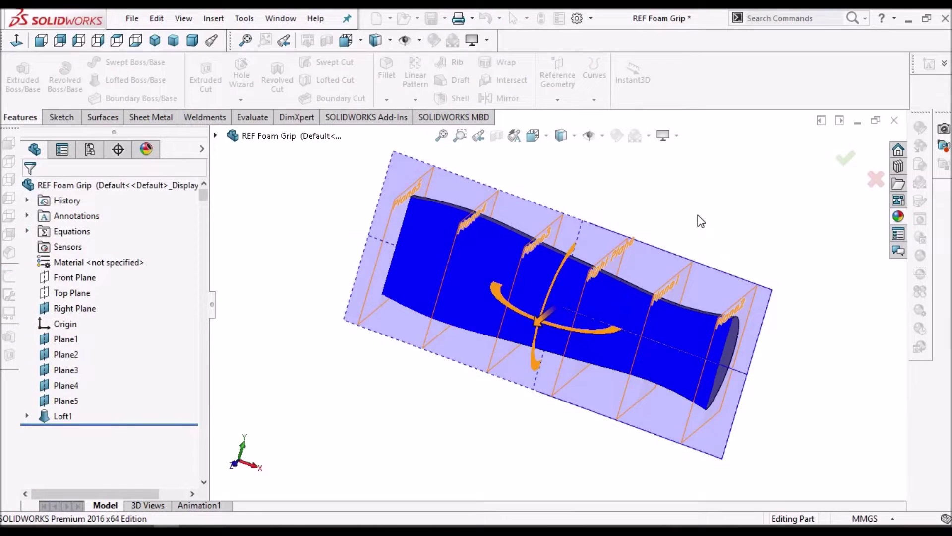
pyautogui.click(73, 278)
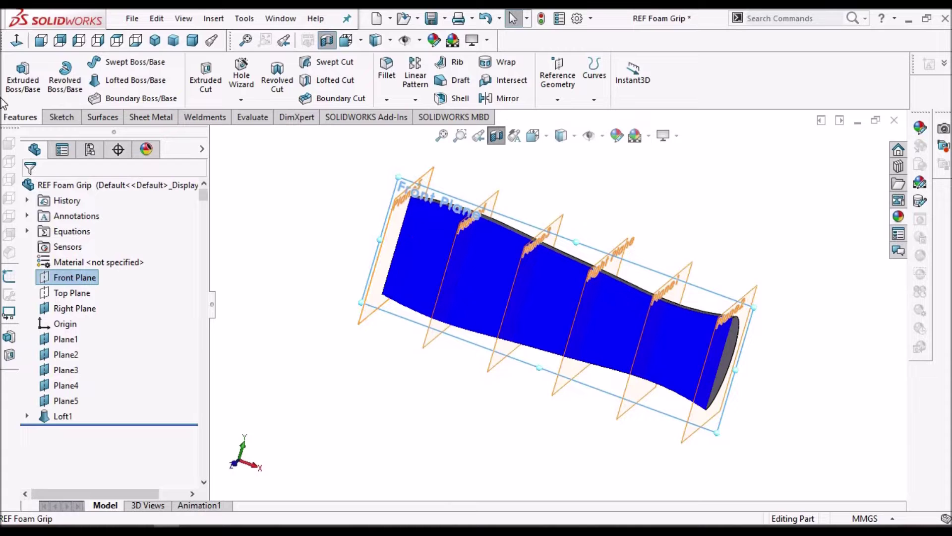
pyautogui.click(23, 87)
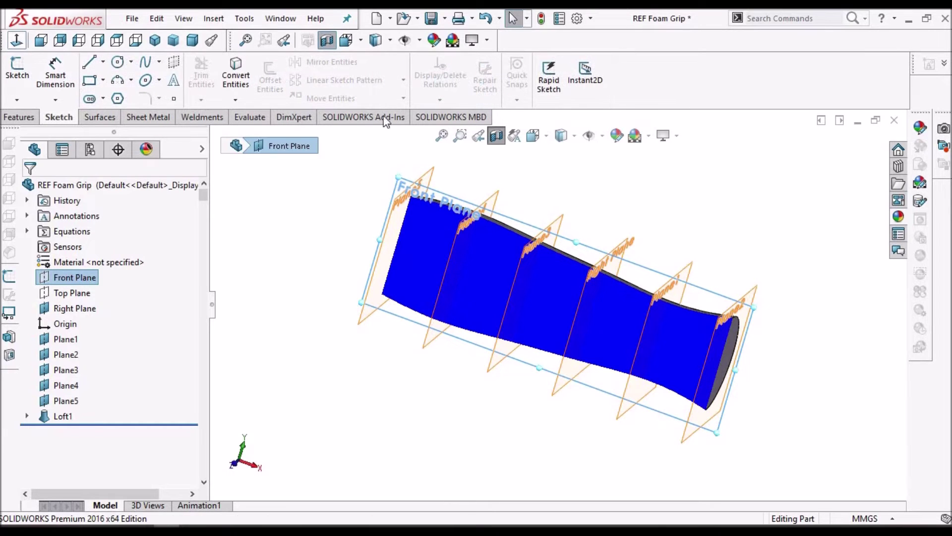
pyautogui.click(572, 166)
pyautogui.click(497, 136)
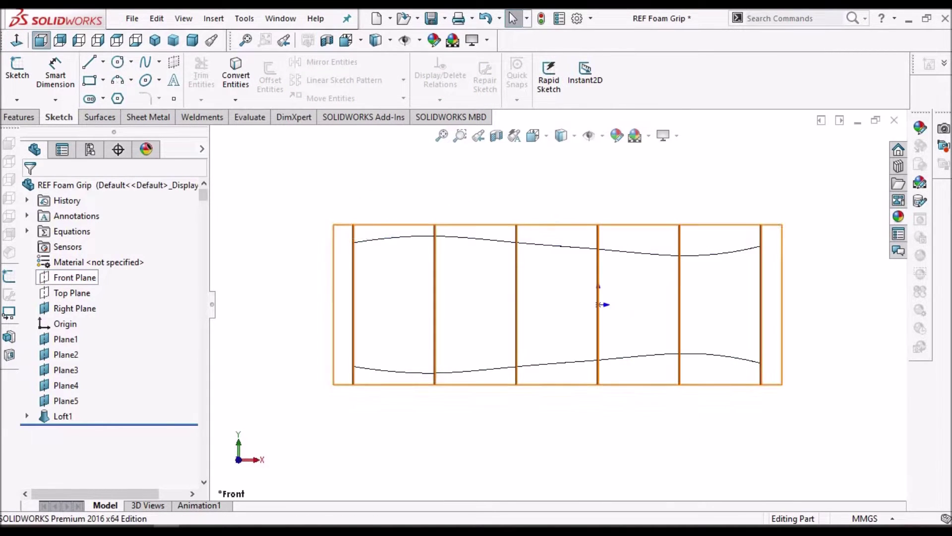
# Step: Start a sketch on the Front Plane and convert the grip's upper silhouette edge into a sketch spline
pyautogui.click(70, 278)
pyautogui.click(15, 74)
pyautogui.click(542, 244)
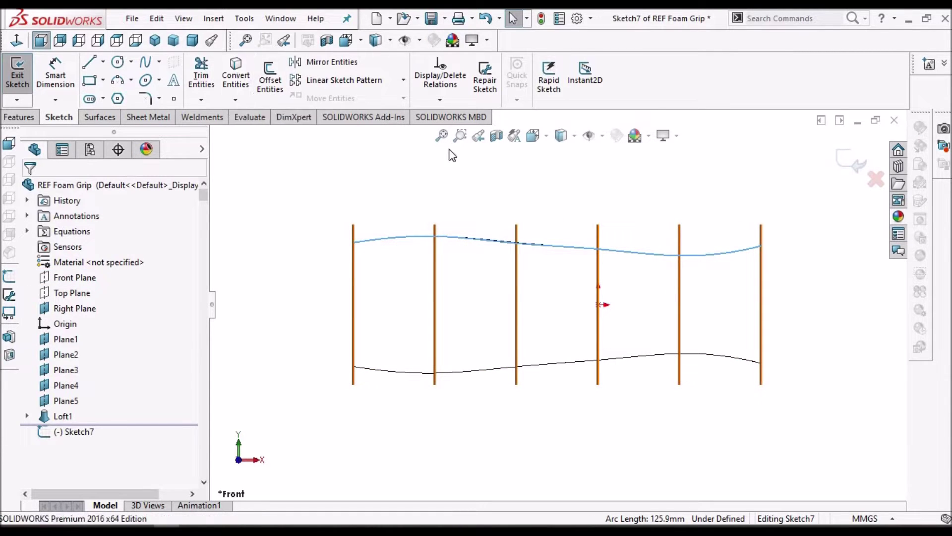
pyautogui.click(486, 190)
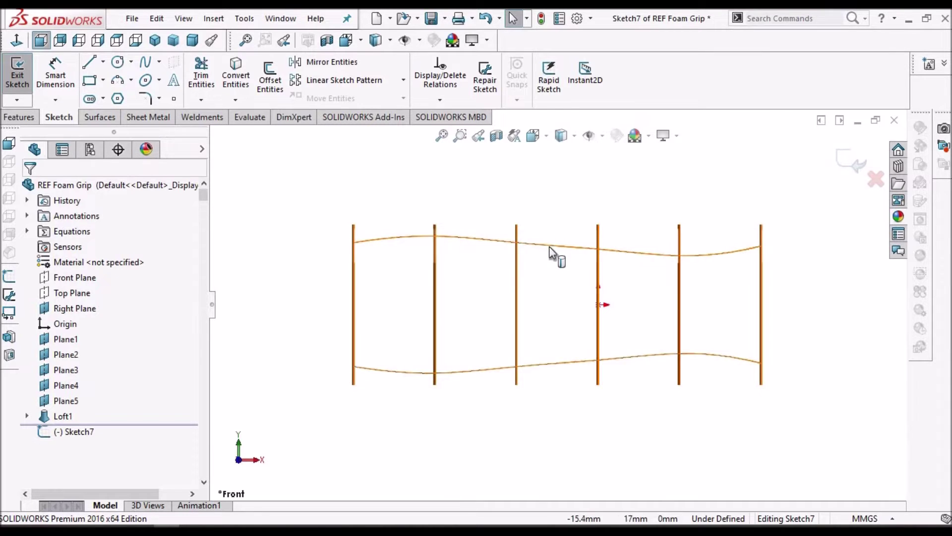
pyautogui.click(549, 247)
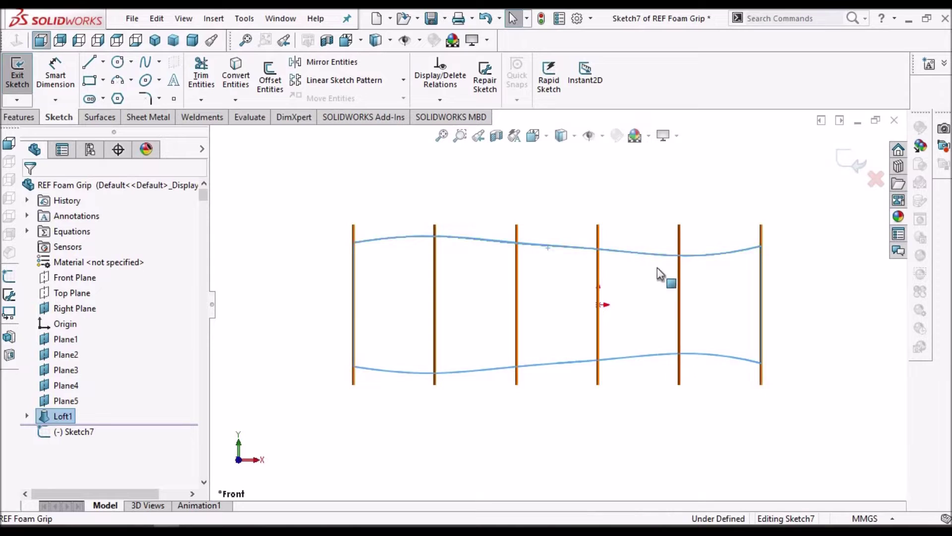
pyautogui.click(236, 73)
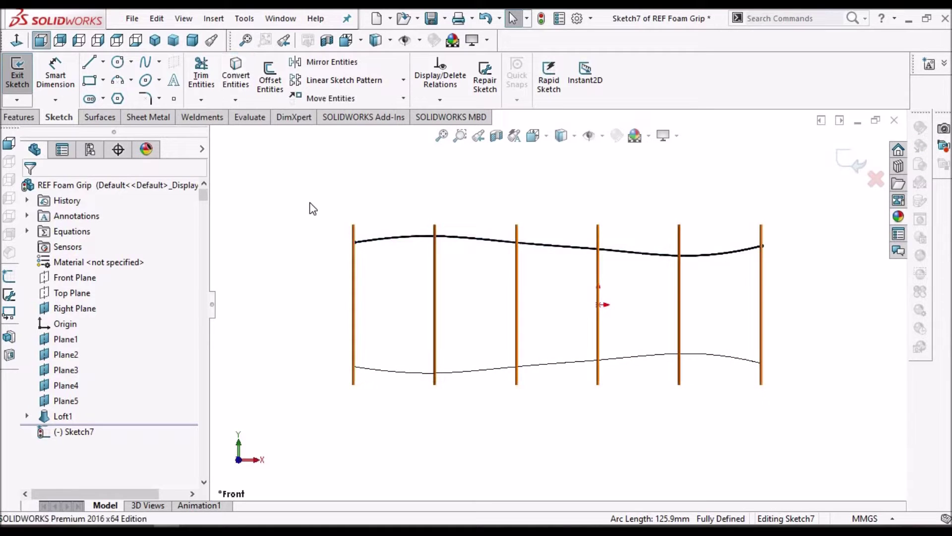
# Step: Delete the converted spline's On Edge relation and move the freed spline above the grip body
pyautogui.click(539, 242)
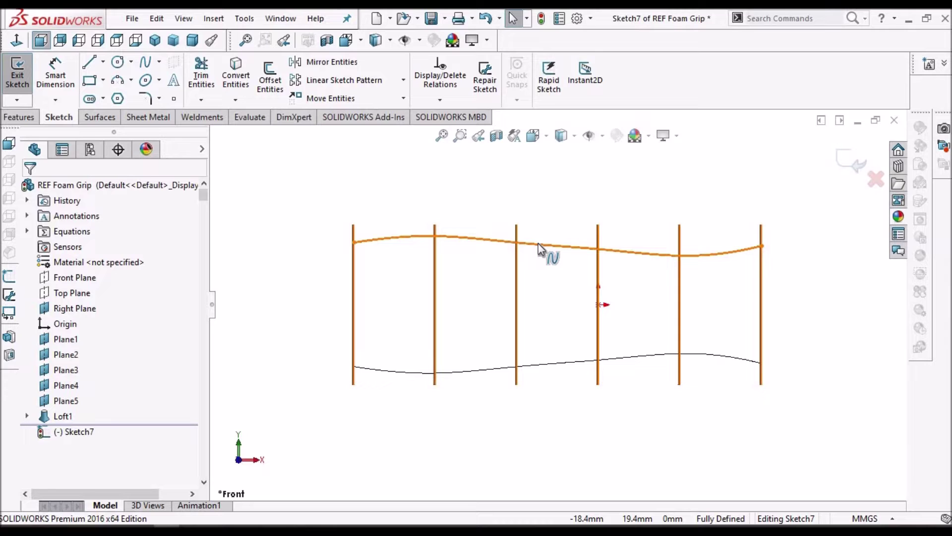
pyautogui.click(538, 243)
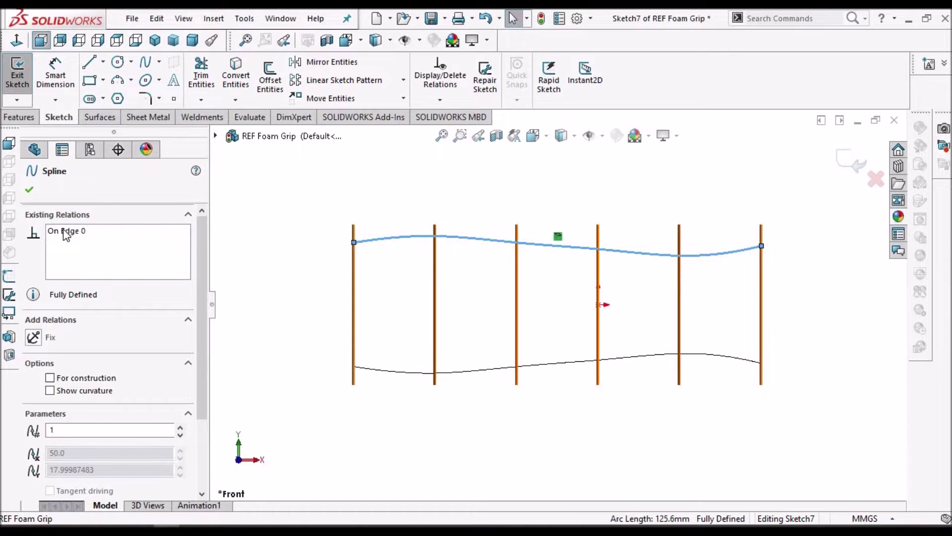
pyautogui.rightClick(64, 231)
pyautogui.click(83, 240)
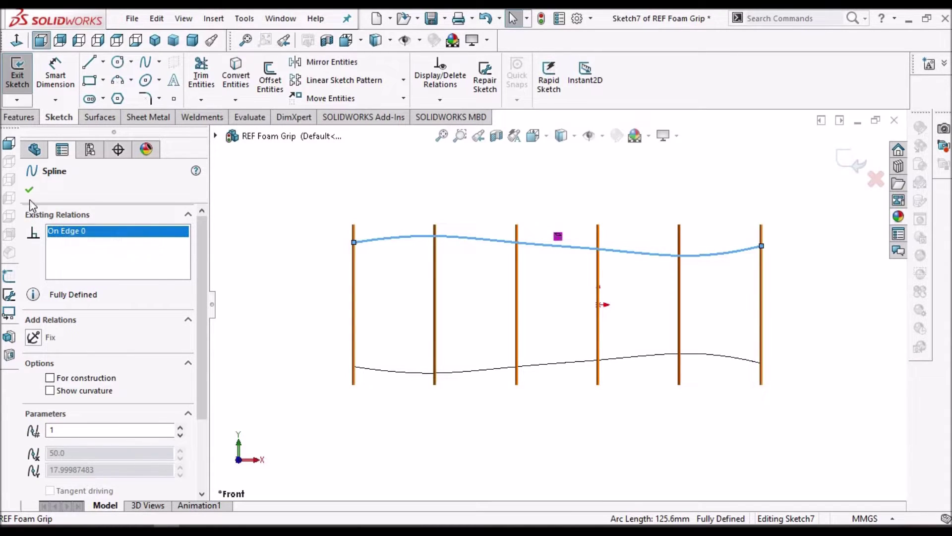
pyautogui.click(30, 190)
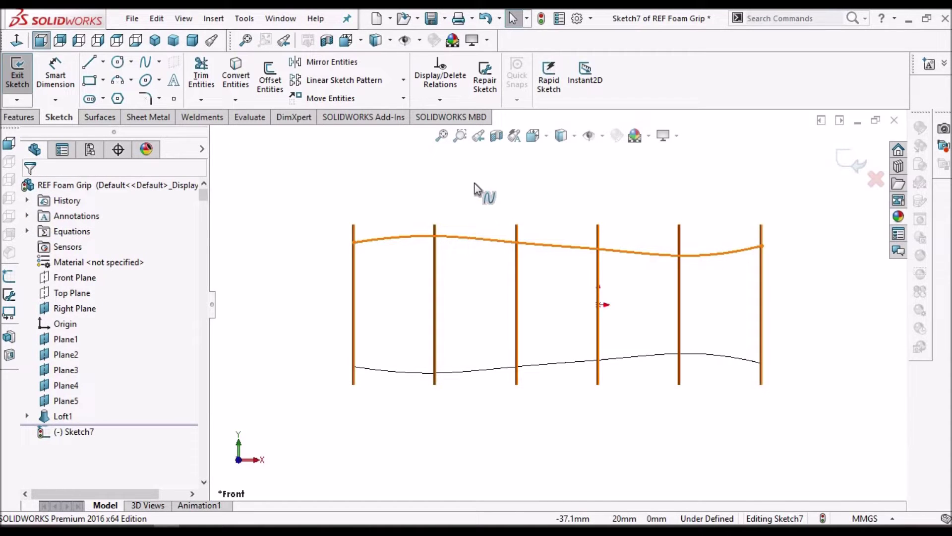
pyautogui.moveTo(476, 183); pyautogui.dragTo(467, 176)
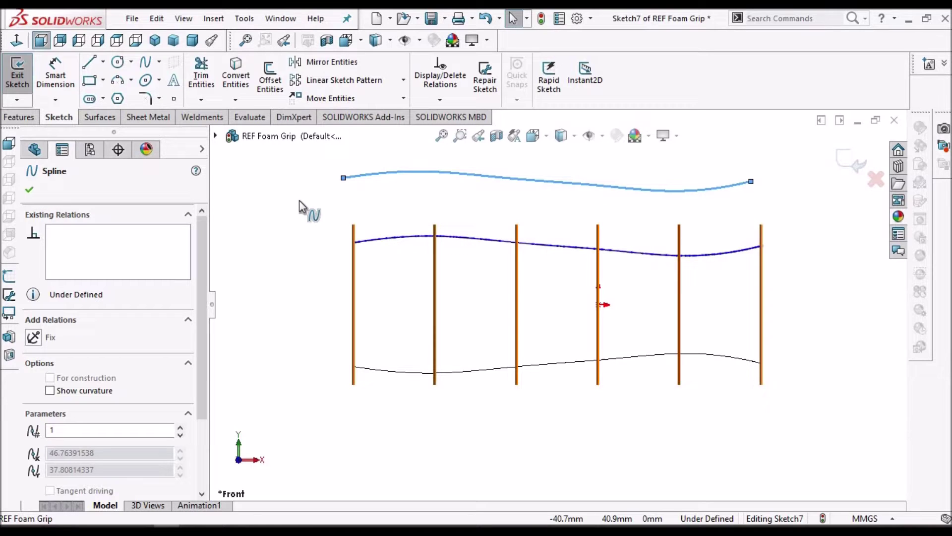
pyautogui.click(28, 190)
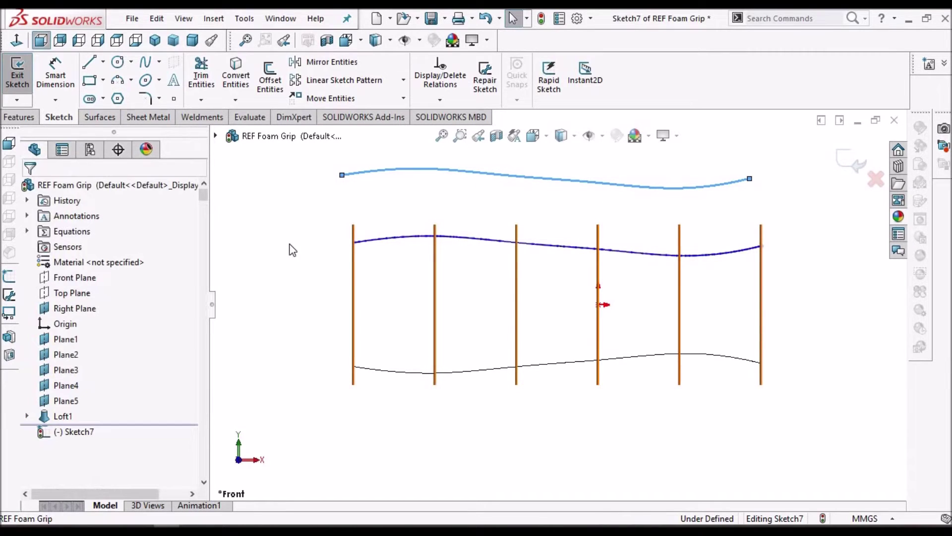
# Step: Examine the detached spline above the grip and exit the Front Plane sketch, discarding its changes
pyautogui.click(557, 214)
pyautogui.scroll(1, 553, 204)
pyautogui.scroll(-1, 551, 198)
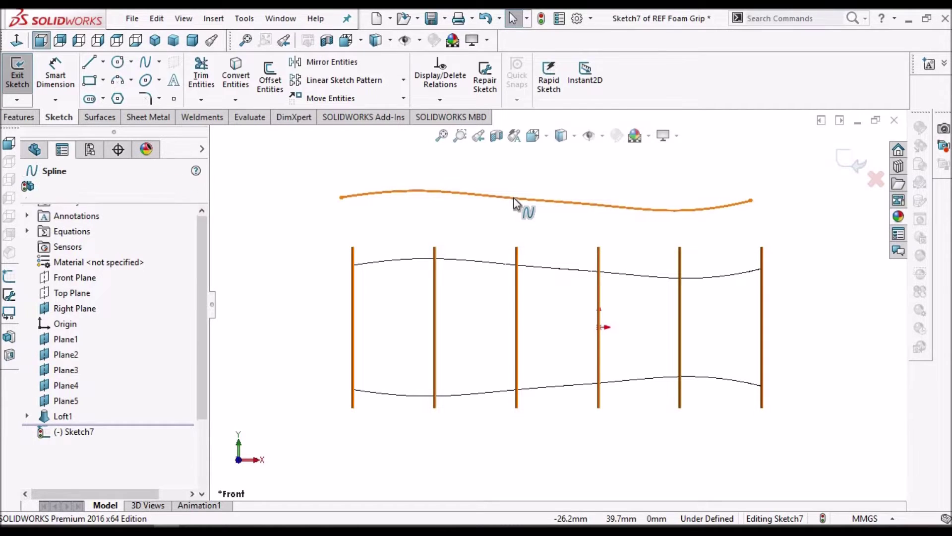
pyautogui.click(513, 198)
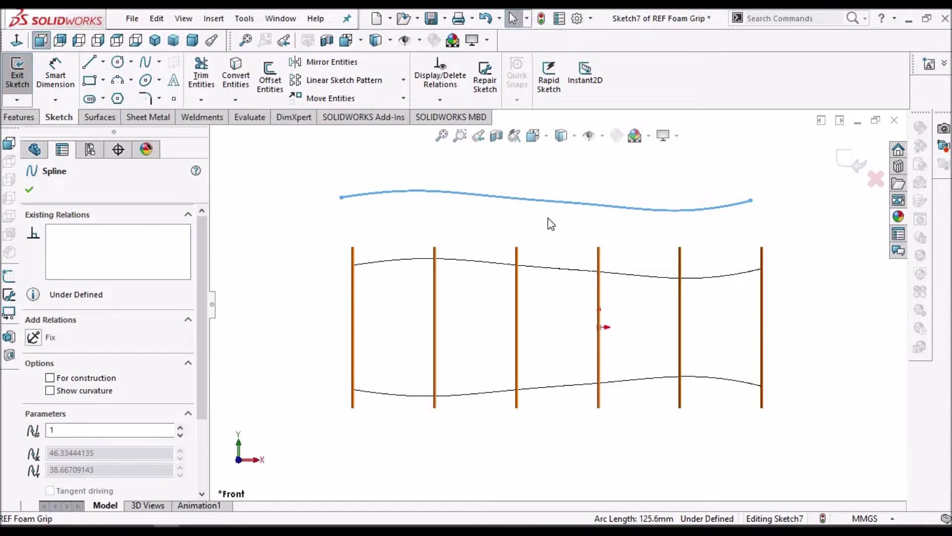
pyautogui.scroll(-2, 548, 218)
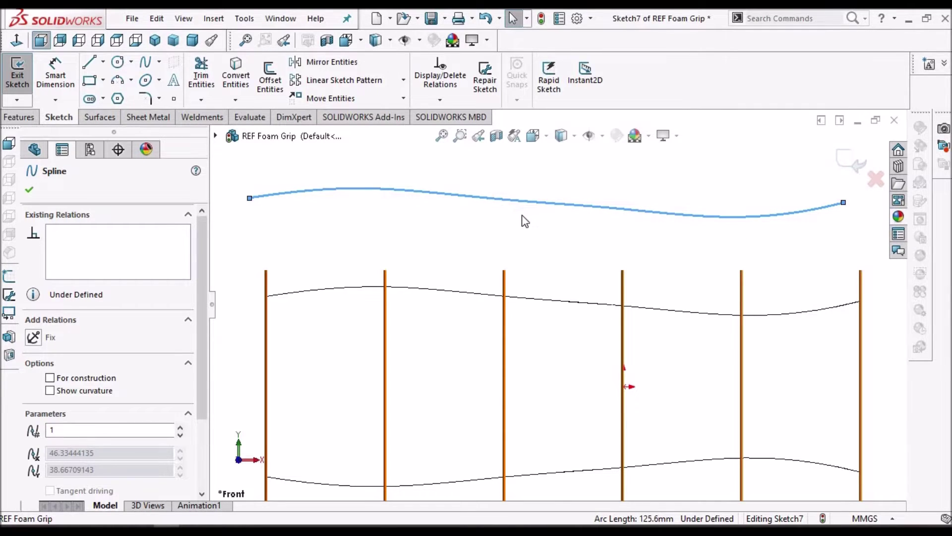
pyautogui.scroll(5, 706, 219)
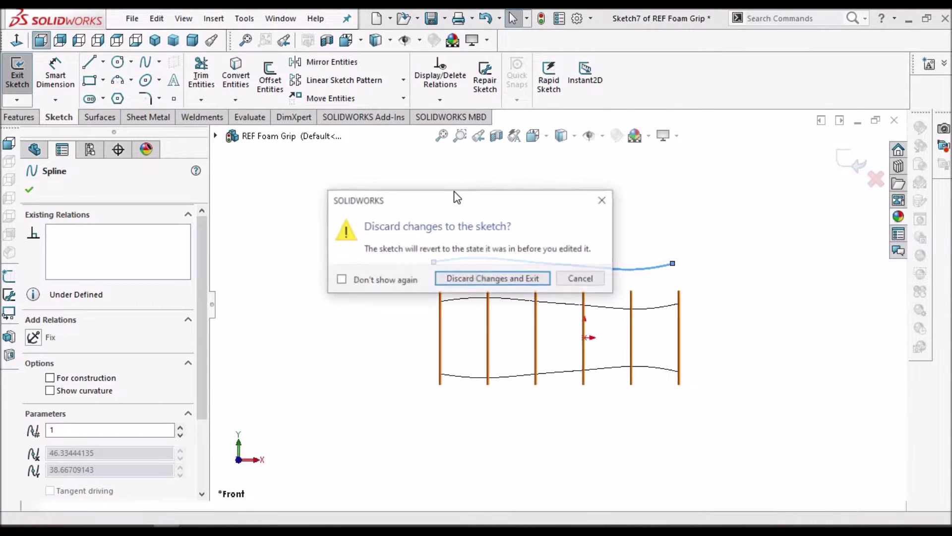
pyautogui.click(481, 279)
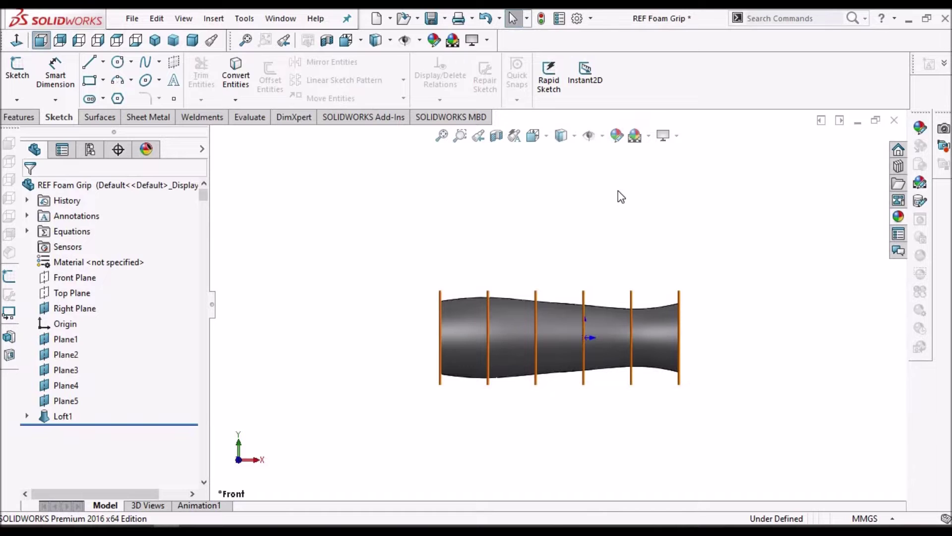
# Step: Start a new sketch on the Front Plane, view it normal to the plane, and display the body unshaded with hidden lines removed
pyautogui.click(192, 40)
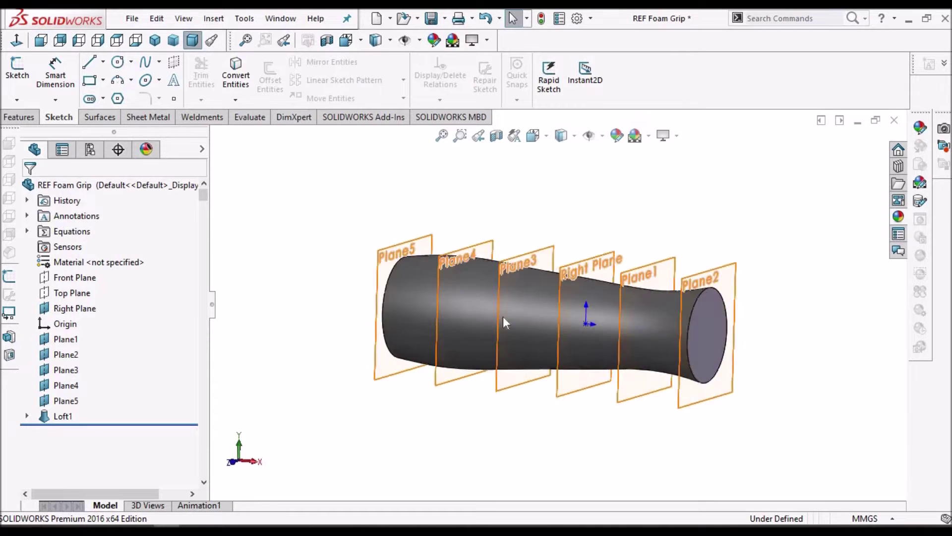
pyautogui.moveTo(519, 275); pyautogui.dragTo(472, 289, button='middle')
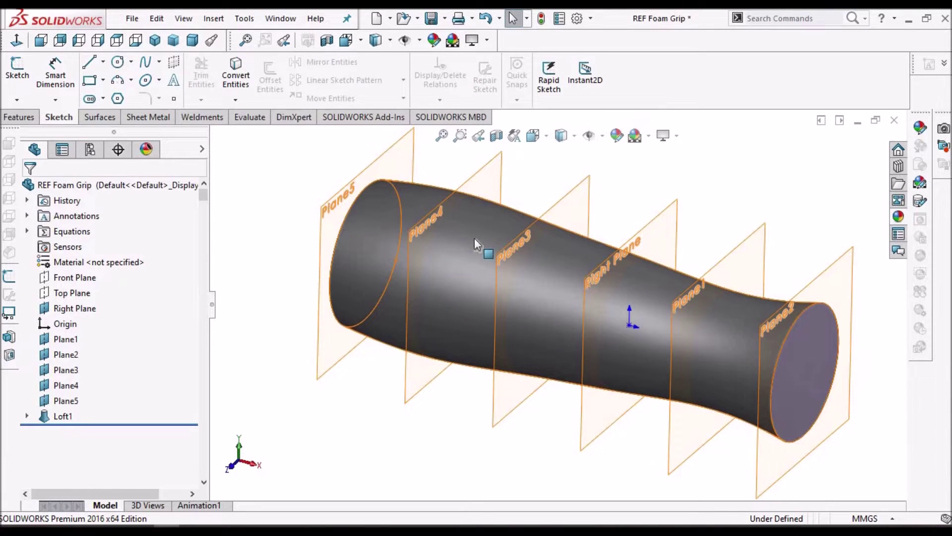
pyautogui.moveTo(494, 228); pyautogui.dragTo(462, 331, button='middle')
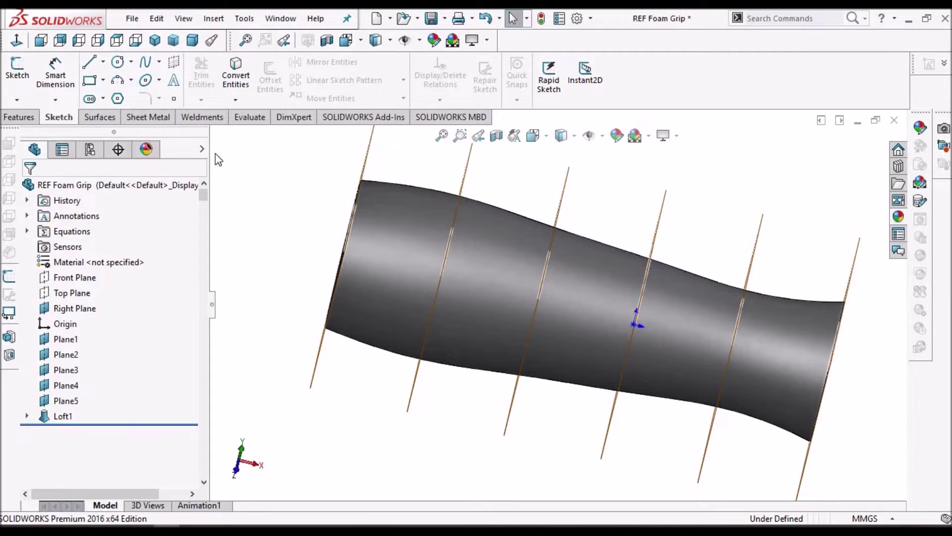
pyautogui.click(65, 277)
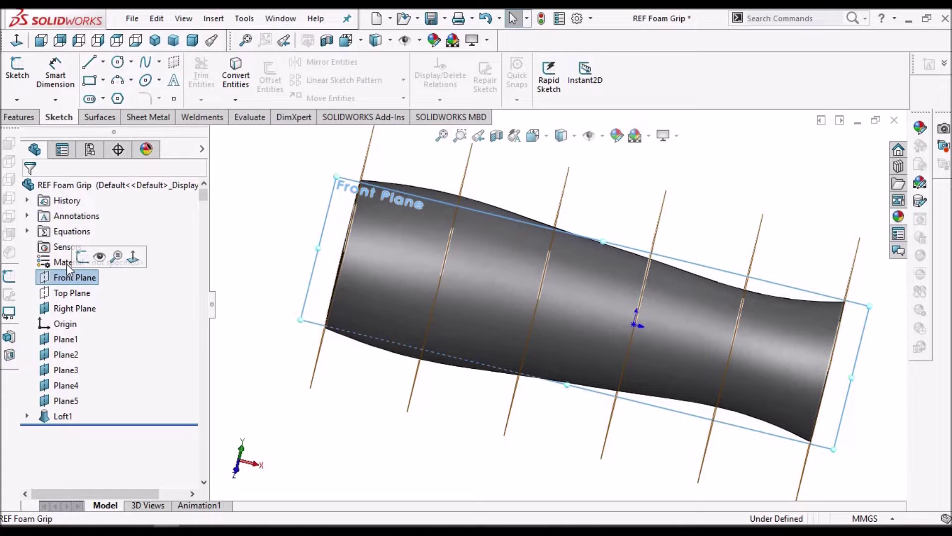
pyautogui.click(17, 70)
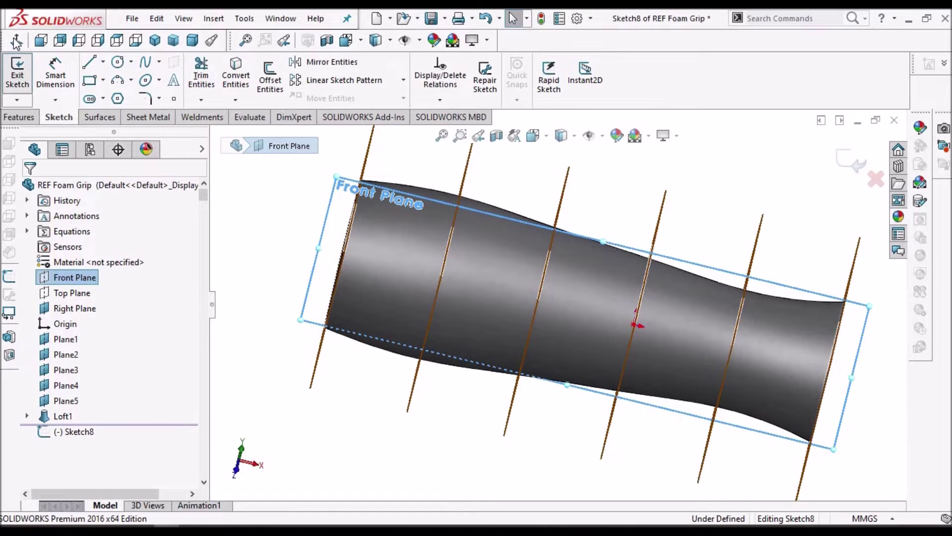
pyautogui.click(16, 41)
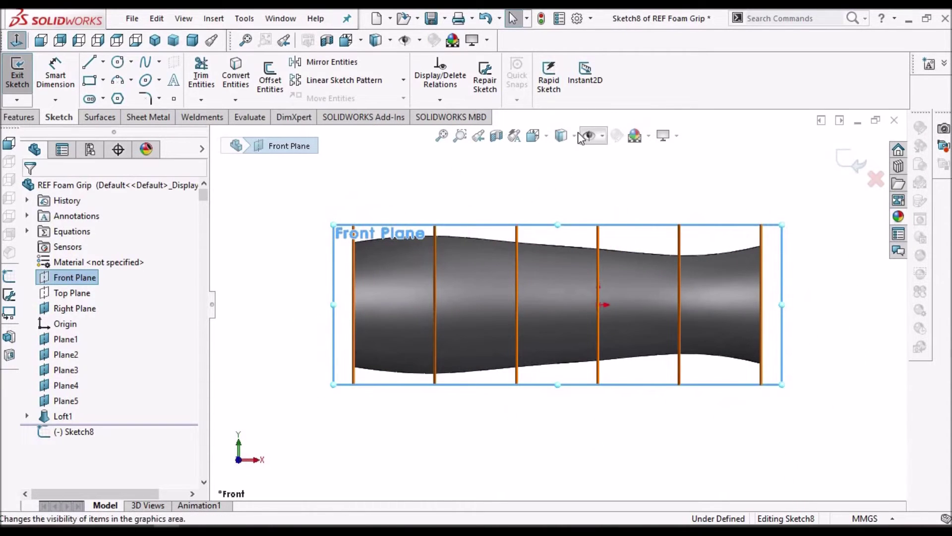
pyautogui.click(576, 135)
pyautogui.click(562, 235)
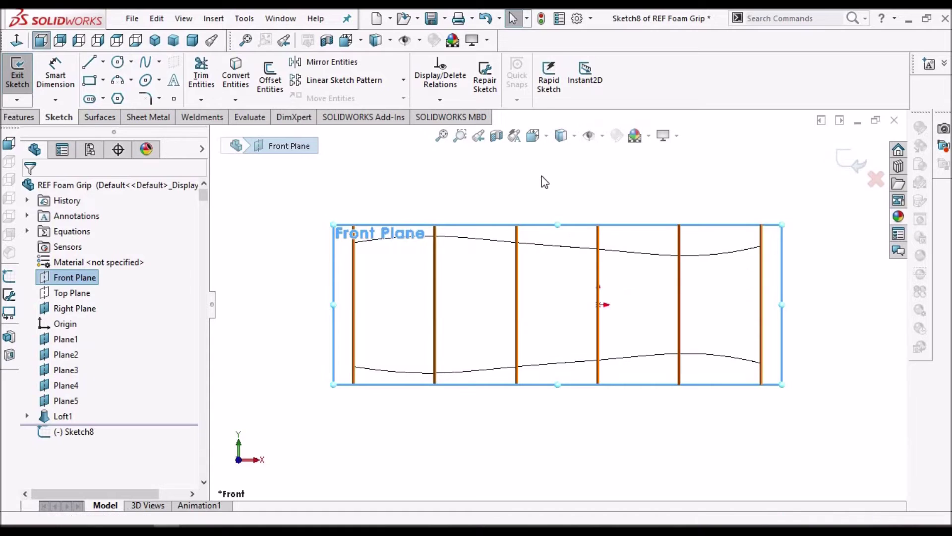
pyautogui.click(542, 176)
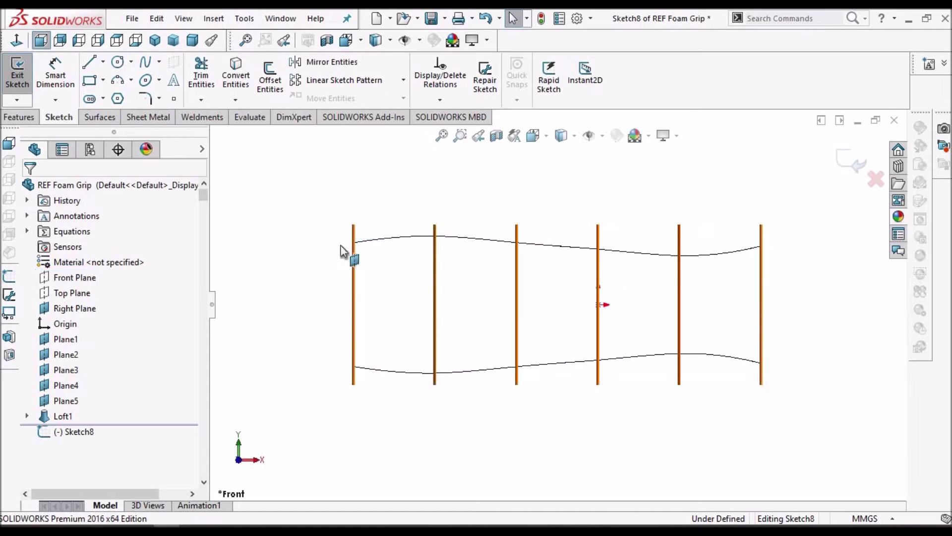
# Step: Hide the reference planes so that only the grip's outline shows in the graphics area
pyautogui.click(598, 143)
pyautogui.click(591, 155)
pyautogui.click(521, 173)
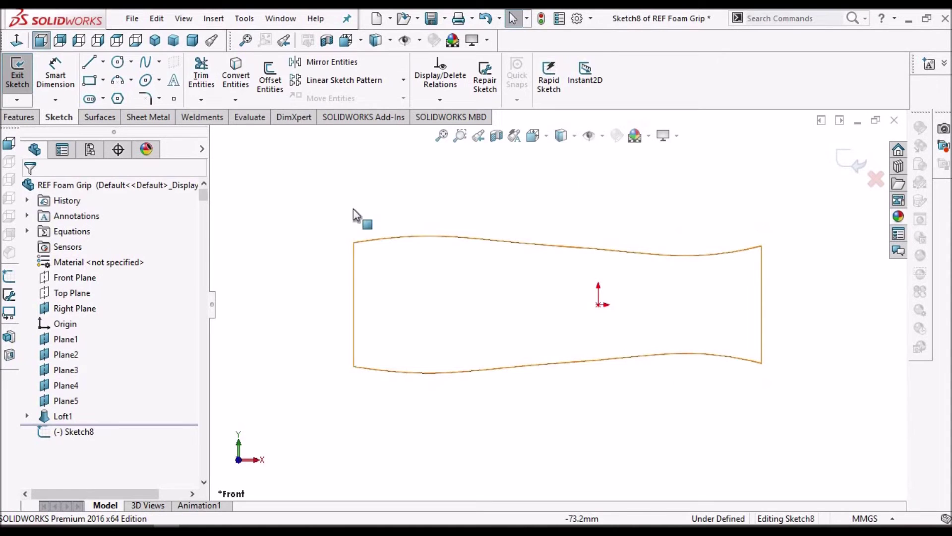
# Step: Sketch a horizontal centerline about 82.8 mm long from the origin to just beyond the grip's left end
pyautogui.click(102, 61)
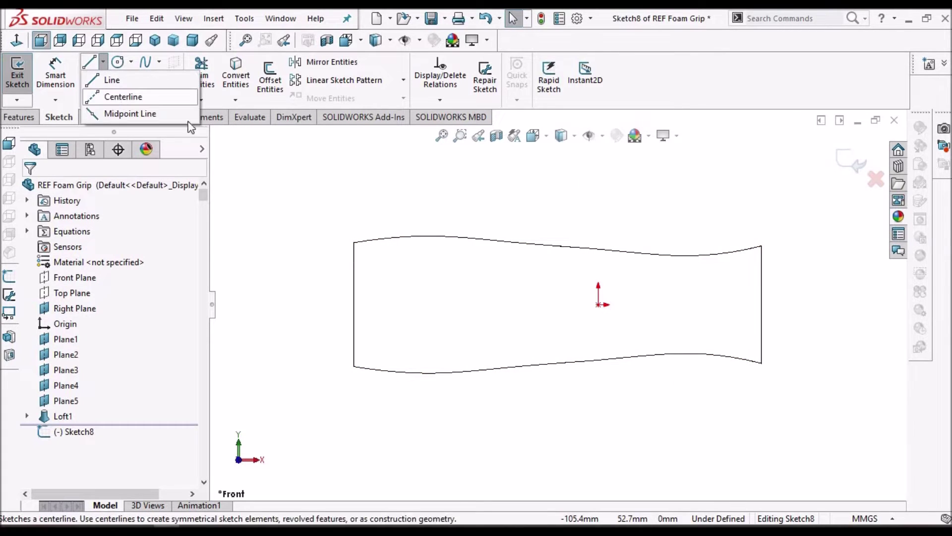
pyautogui.click(140, 98)
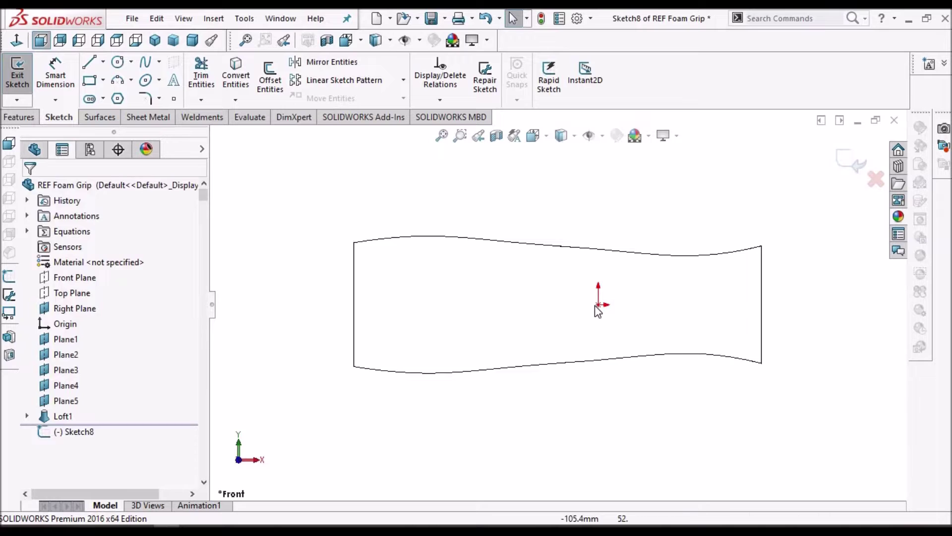
pyautogui.click(599, 305)
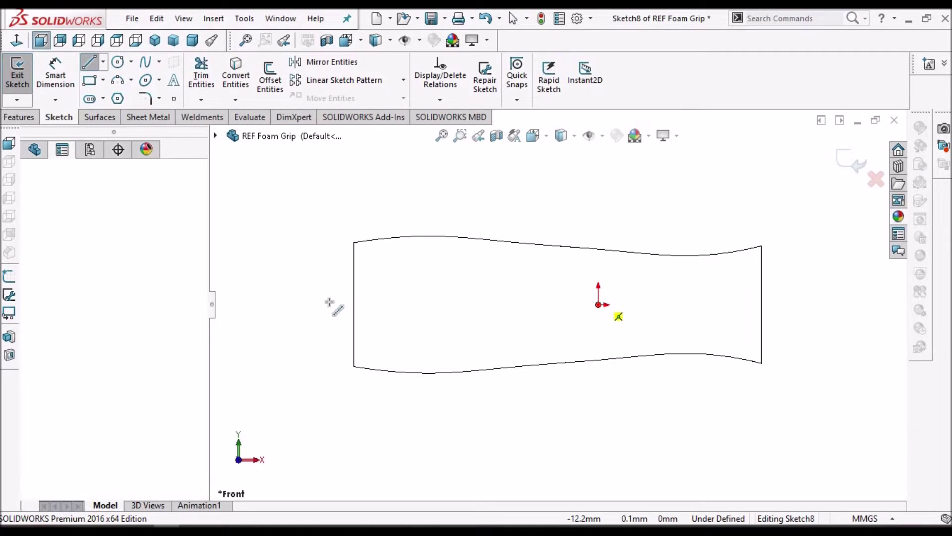
pyautogui.click(328, 304)
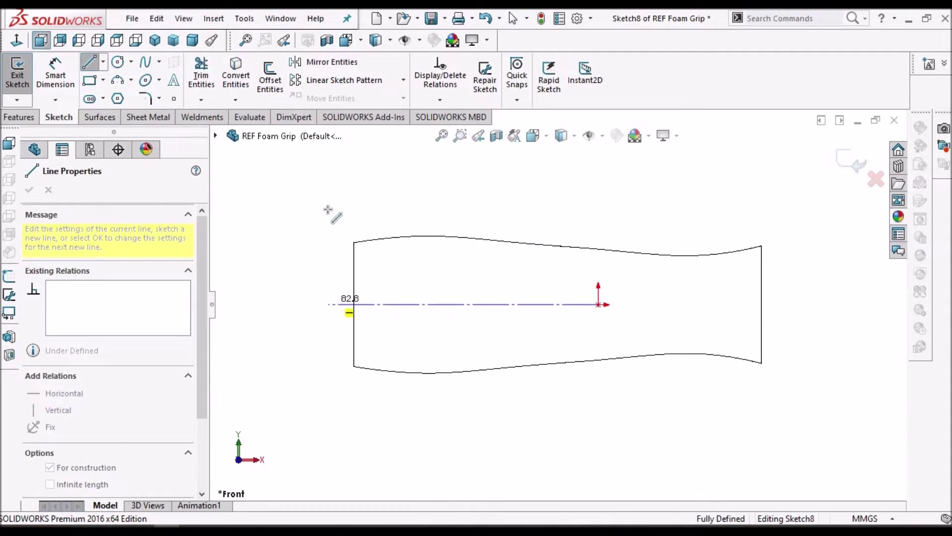
pyautogui.rightClick(328, 209)
pyautogui.click(341, 221)
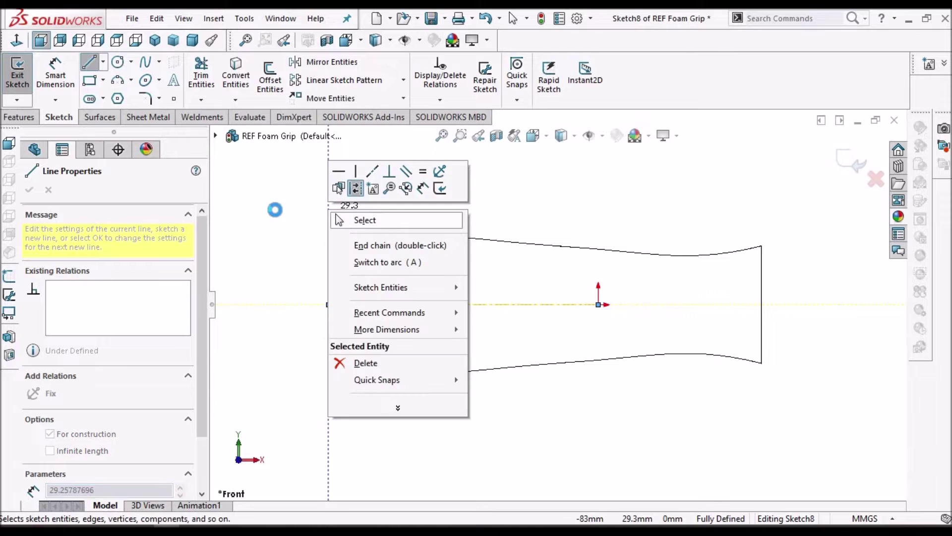
pyautogui.press('Escape')
# Step: Convert the vertical edge at the grip's left end into a sketch line
pyautogui.scroll(-2, 364, 276)
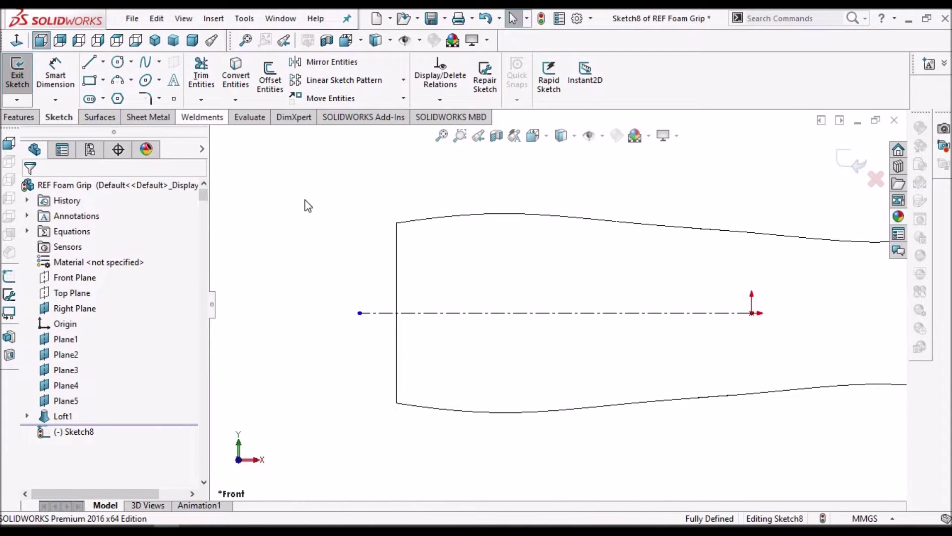
pyautogui.scroll(-2, 310, 207)
pyautogui.click(428, 284)
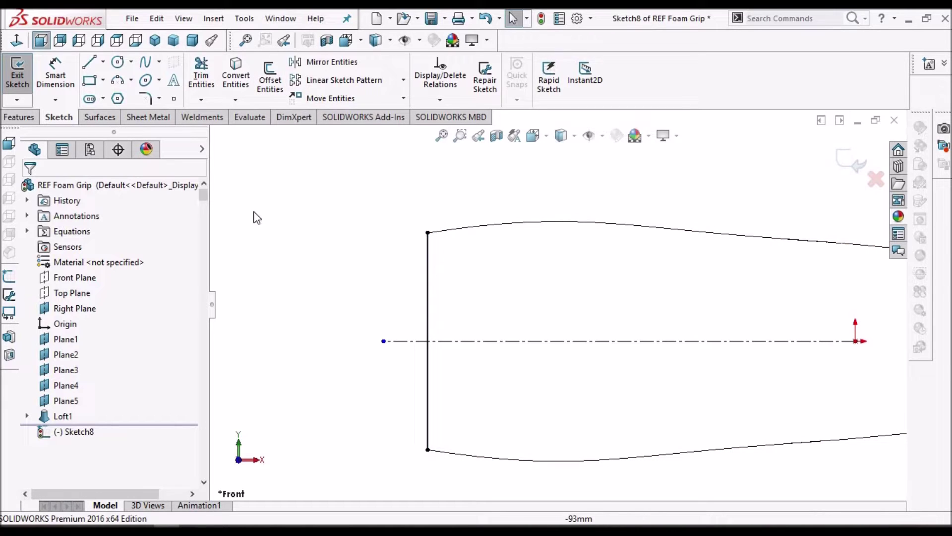
# Step: Sketch a three-point arc of about 12.9 mm radius from the end line's upper endpoint to the horizontal centerline, bulging outward
pyautogui.click(121, 83)
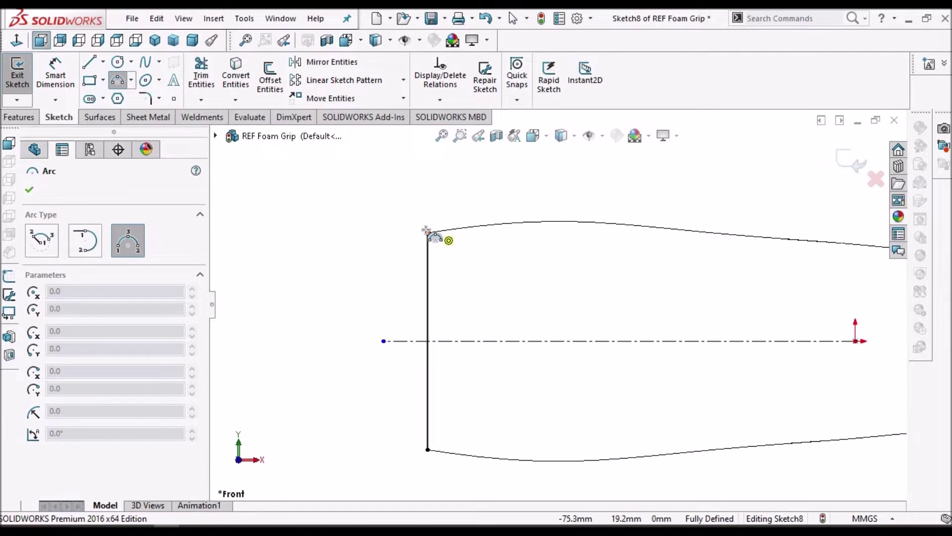
pyautogui.scroll(-2, 397, 342)
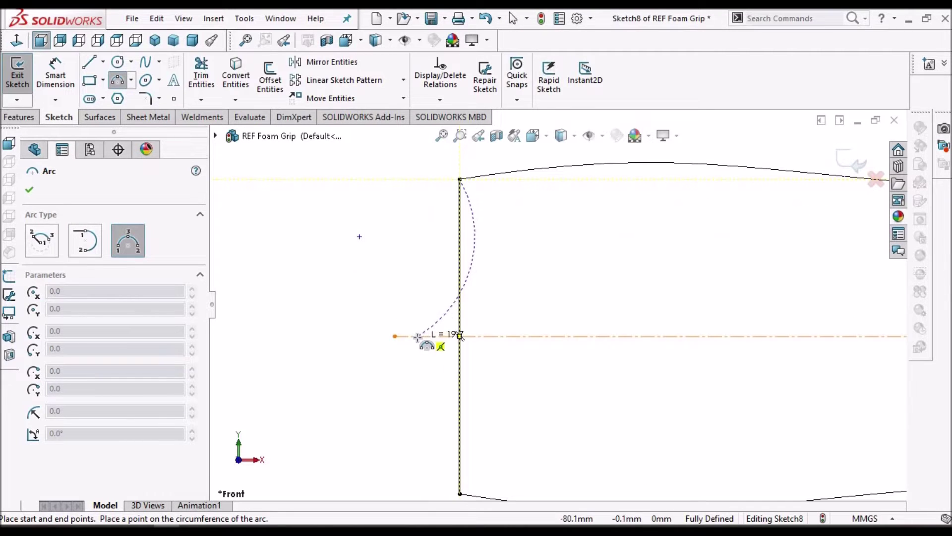
pyautogui.click(405, 325)
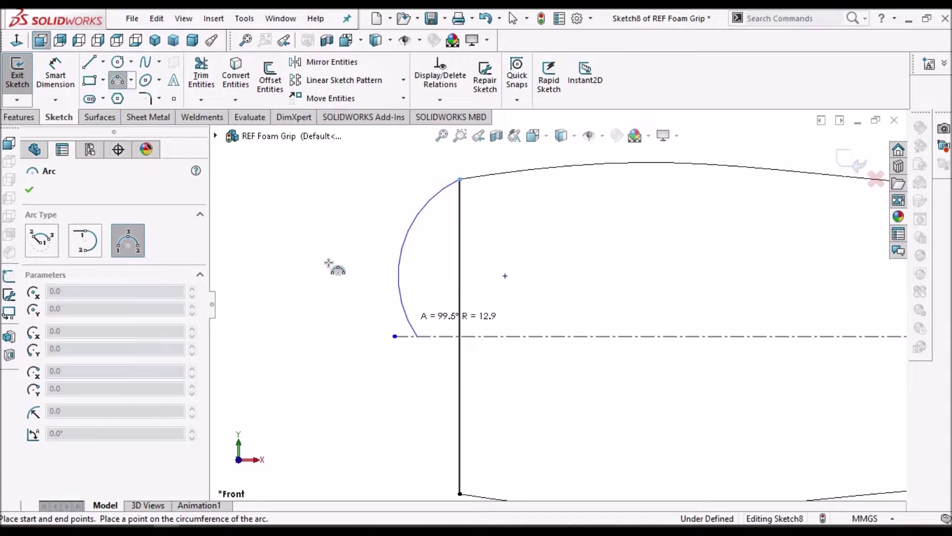
pyautogui.click(331, 262)
pyautogui.rightClick(329, 261)
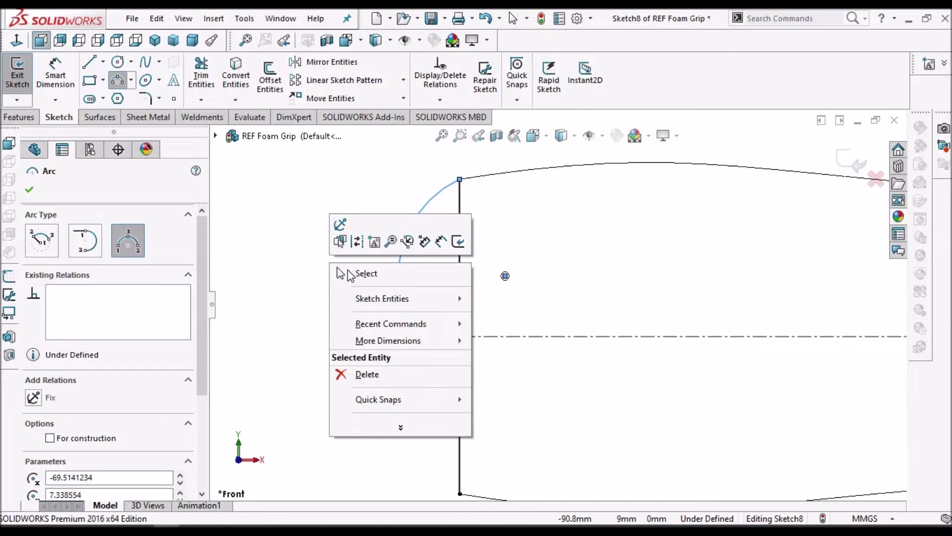
pyautogui.click(335, 274)
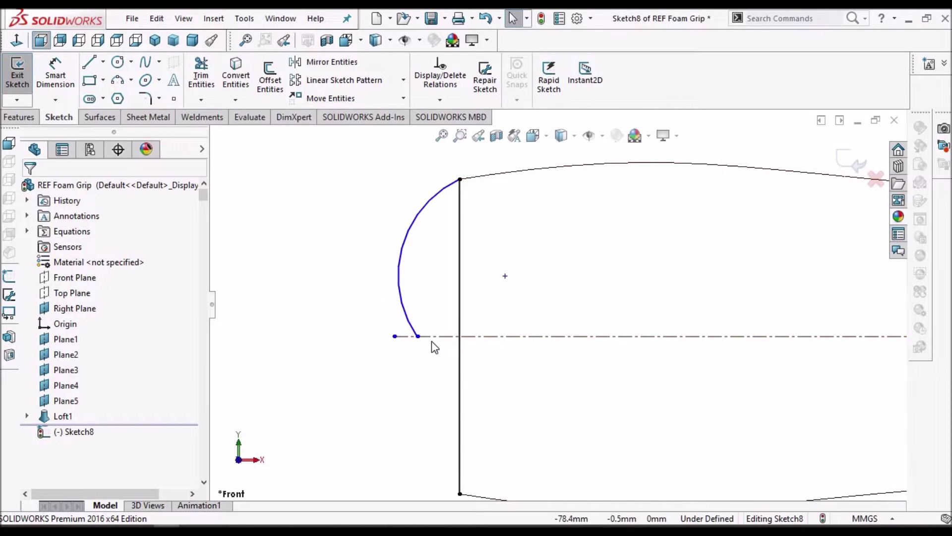
# Step: Sketch a vertical centerline about 3.9 mm long downward from the arc's lower endpoint
pyautogui.scroll(-2, 432, 342)
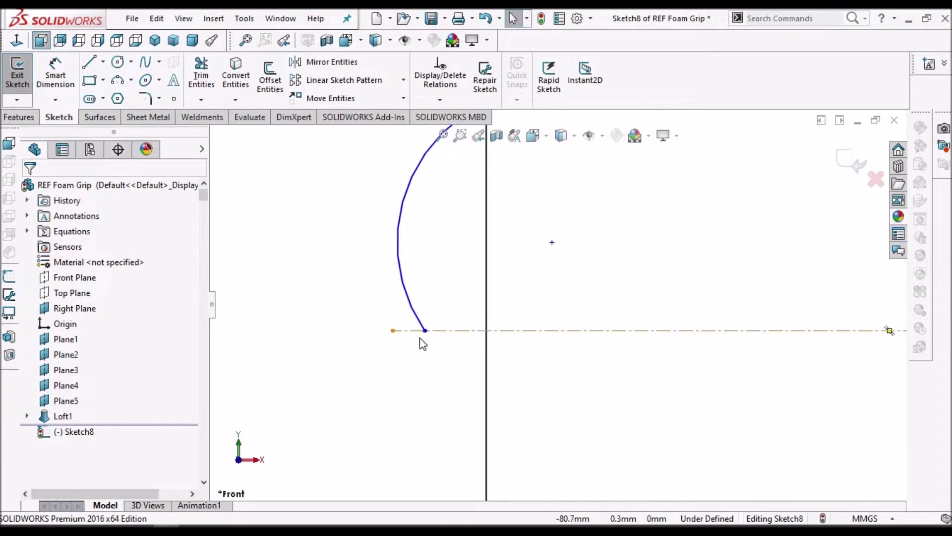
pyautogui.scroll(-2, 436, 340)
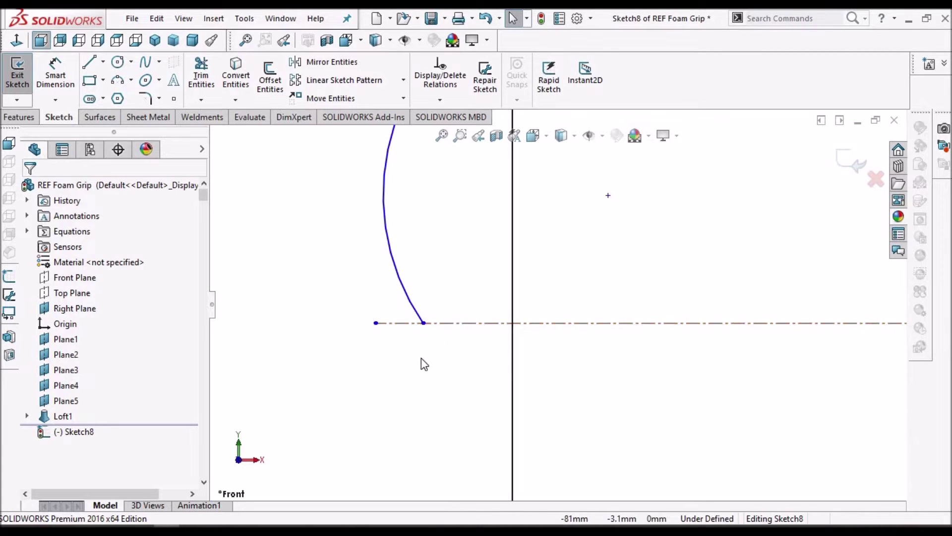
pyautogui.click(104, 62)
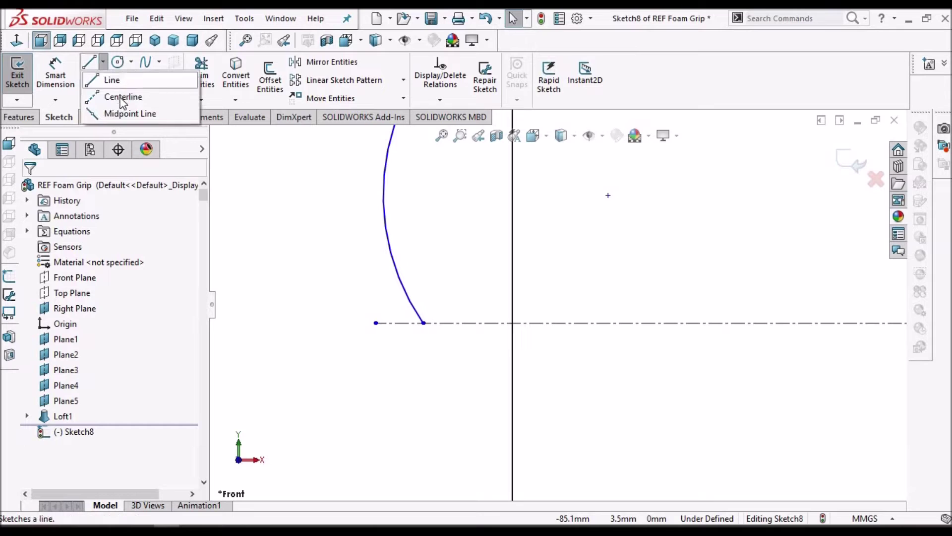
pyautogui.click(423, 323)
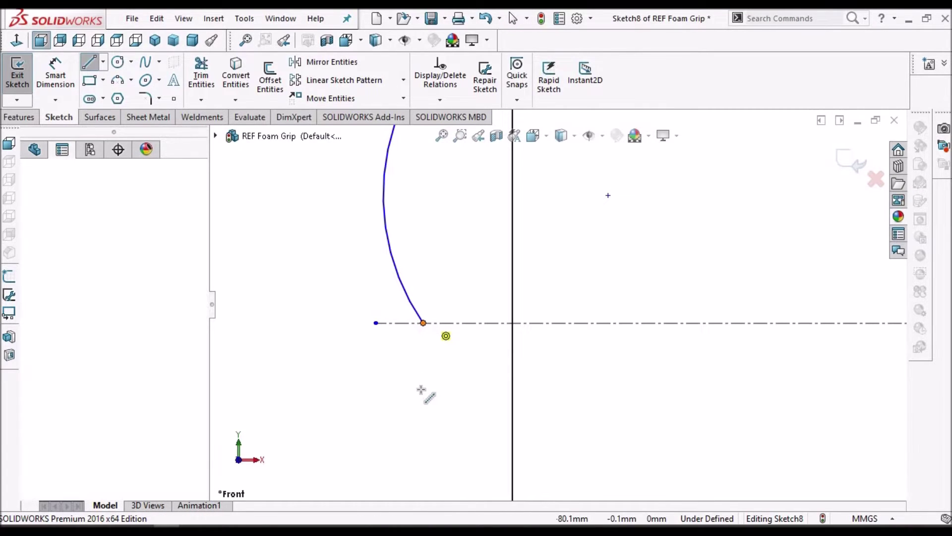
pyautogui.click(423, 323)
pyautogui.click(385, 369)
pyautogui.rightClick(308, 255)
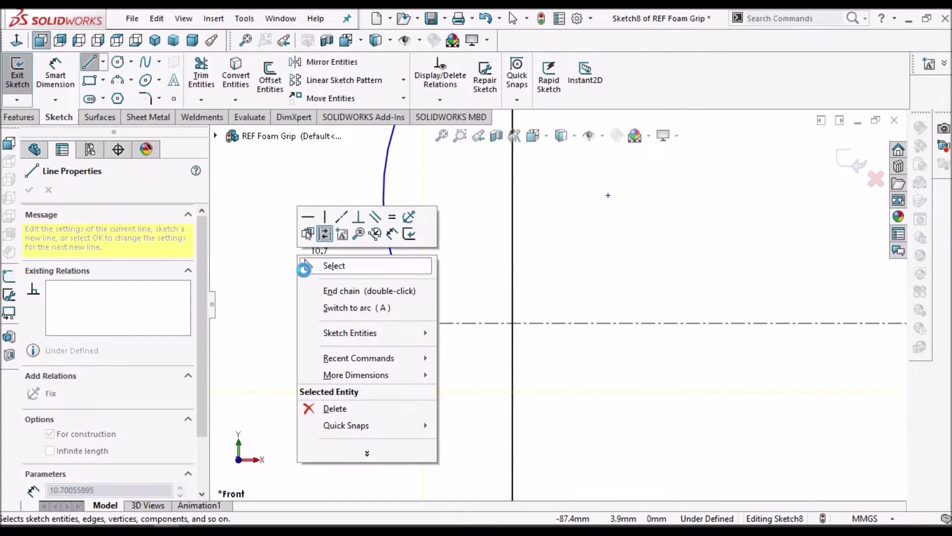
pyautogui.click(334, 266)
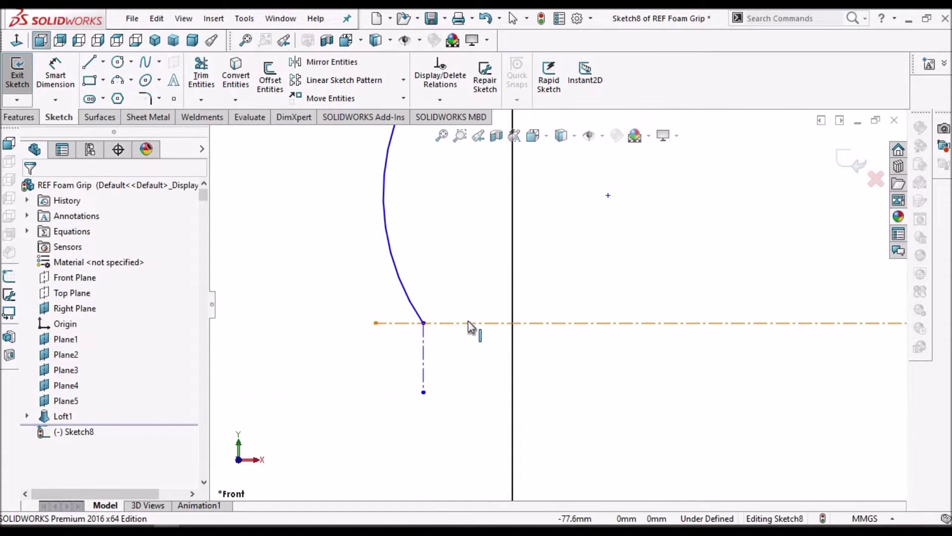
# Step: Add a Perpendicular relation between the horizontal centerline and the short vertical centerline
pyautogui.click(423, 367)
pyautogui.keyDown('ctrl'); pyautogui.click(425, 364); pyautogui.keyUp('ctrl')
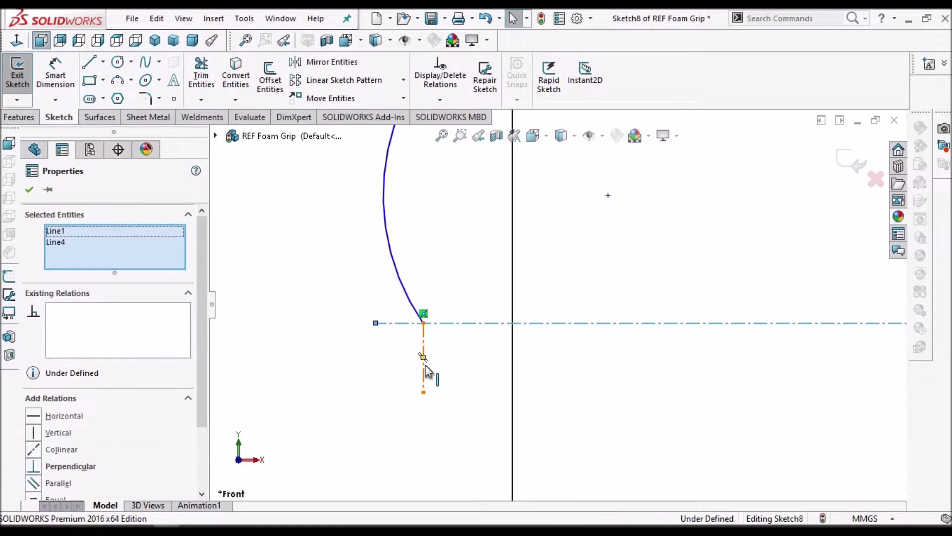
pyautogui.click(34, 469)
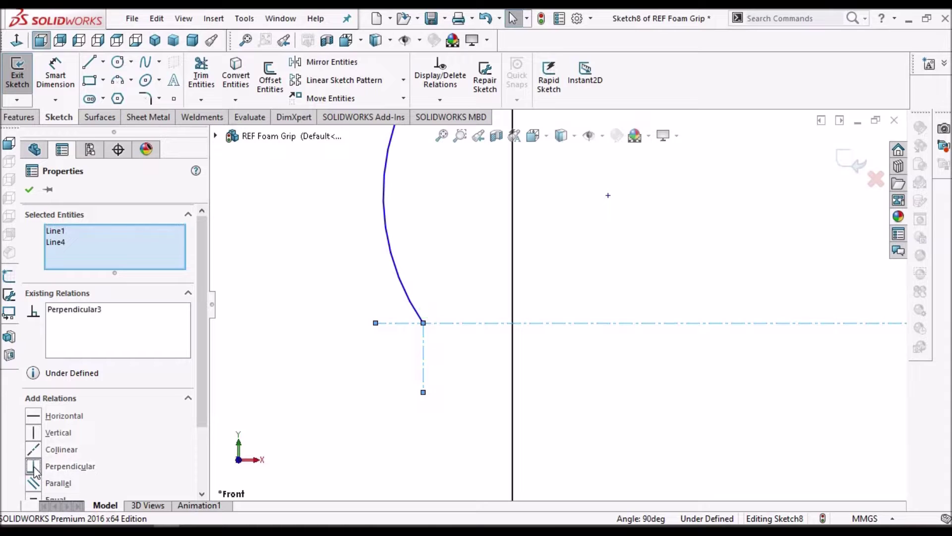
pyautogui.click(292, 271)
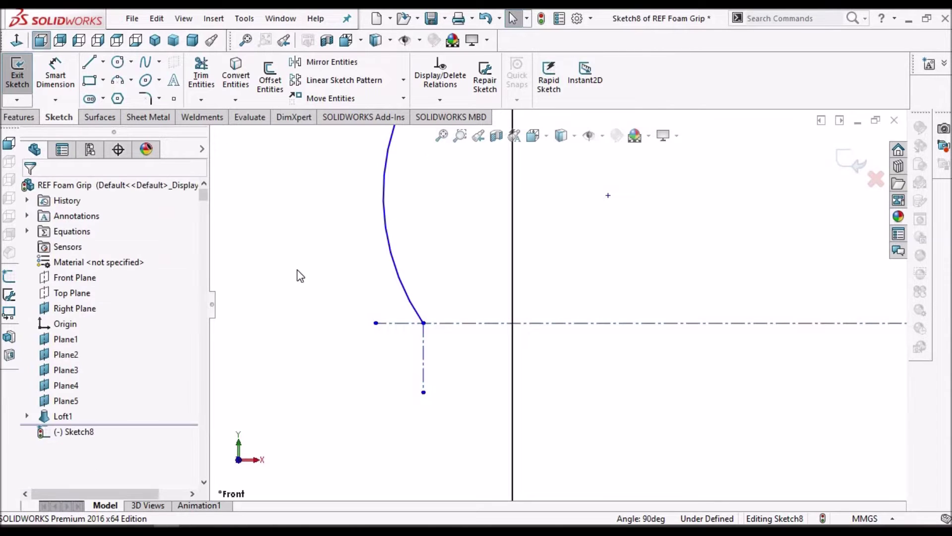
# Step: Add a Tangent relation between the arc and the short vertical centerline
pyautogui.click(424, 323)
pyautogui.press('Escape')
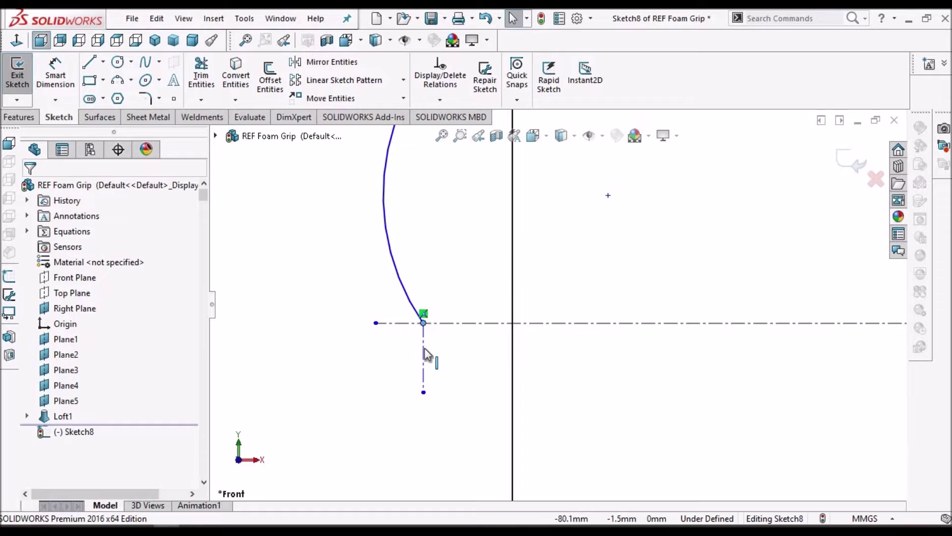
pyautogui.click(424, 348)
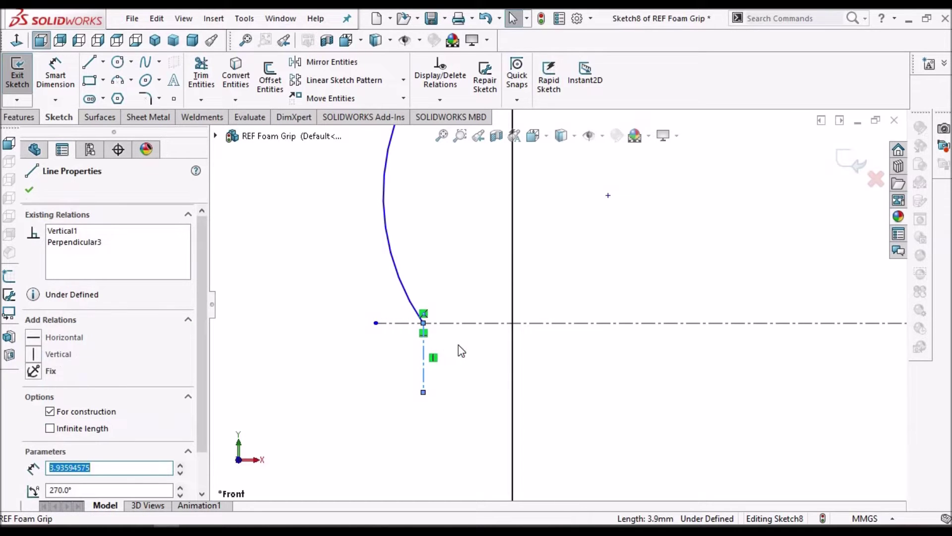
pyautogui.press('Escape')
pyautogui.click(401, 283)
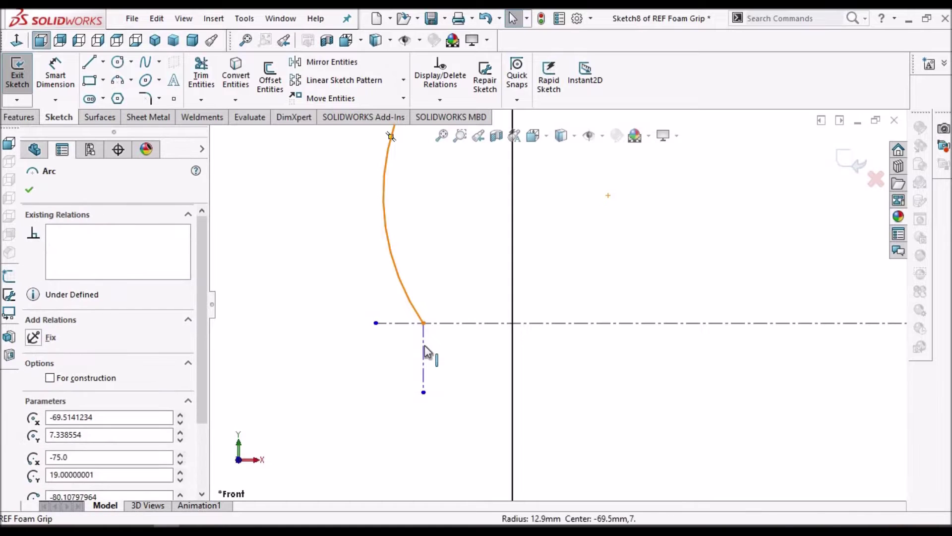
pyautogui.click(425, 347)
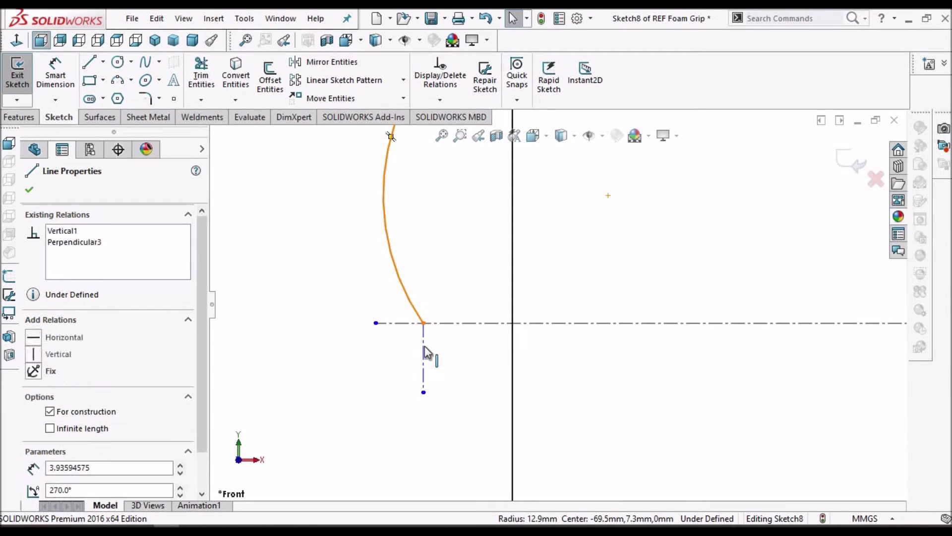
pyautogui.keyDown('ctrl'); pyautogui.click(424, 350); pyautogui.keyUp('ctrl')
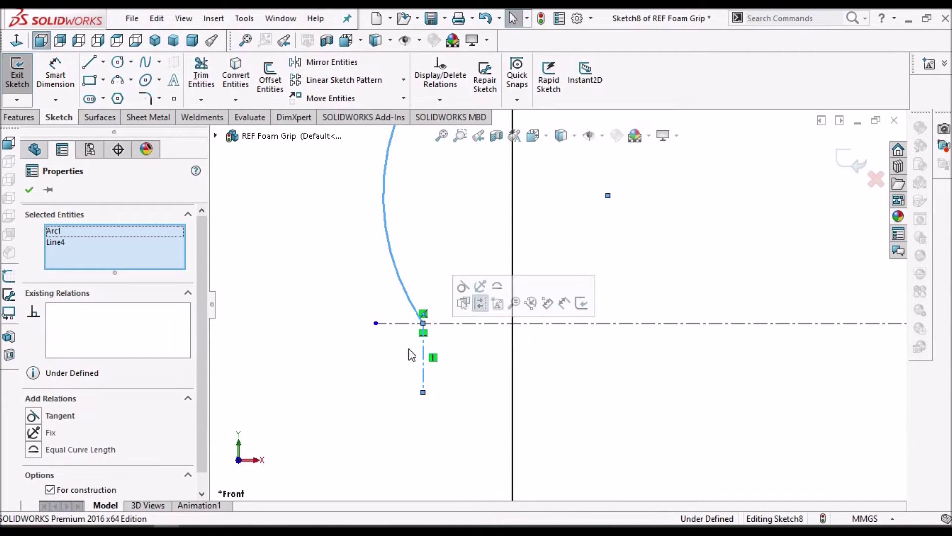
pyautogui.click(33, 415)
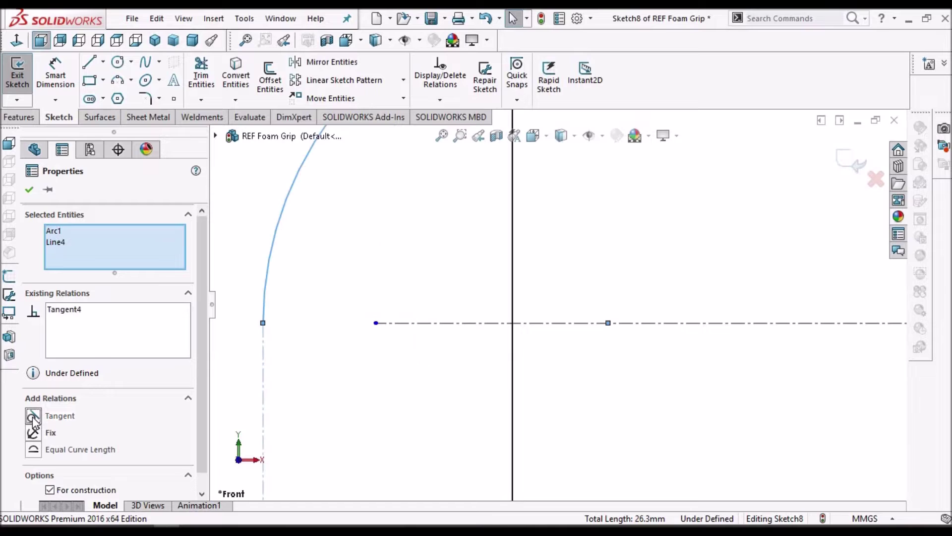
pyautogui.click(332, 429)
# Step: Move the arc's lower endpoint along the horizontal centerline toward the grip's end line, to about X -78.4 mm
pyautogui.scroll(2, 418, 371)
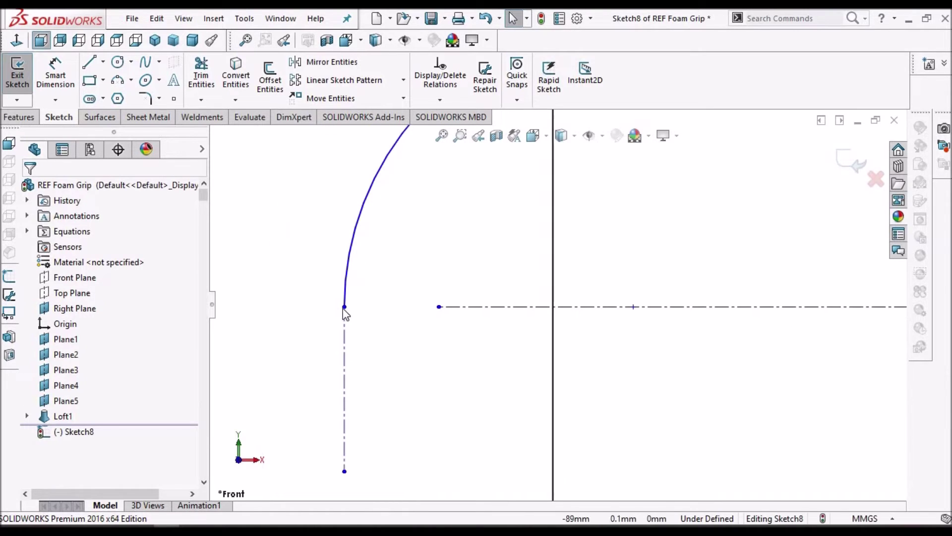
pyautogui.moveTo(440, 318); pyautogui.dragTo(505, 320)
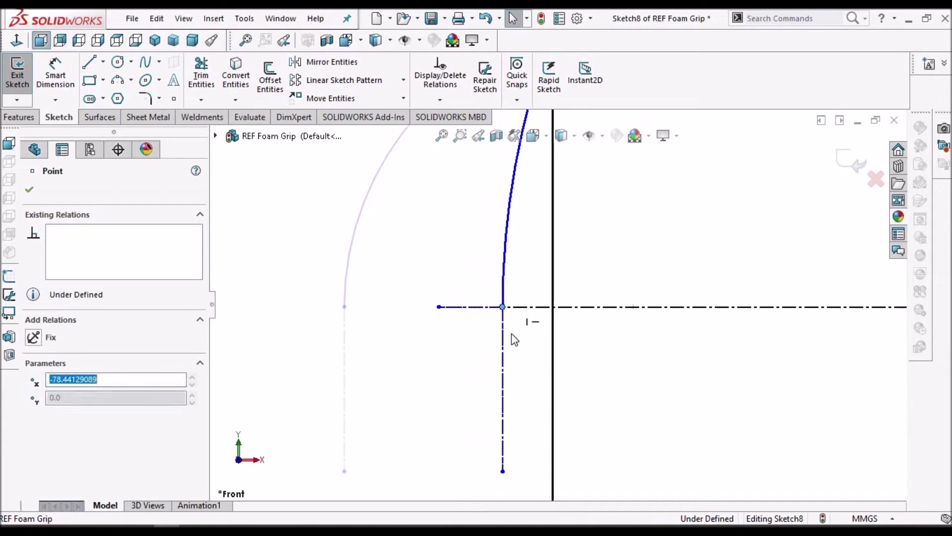
pyautogui.scroll(-2, 561, 300)
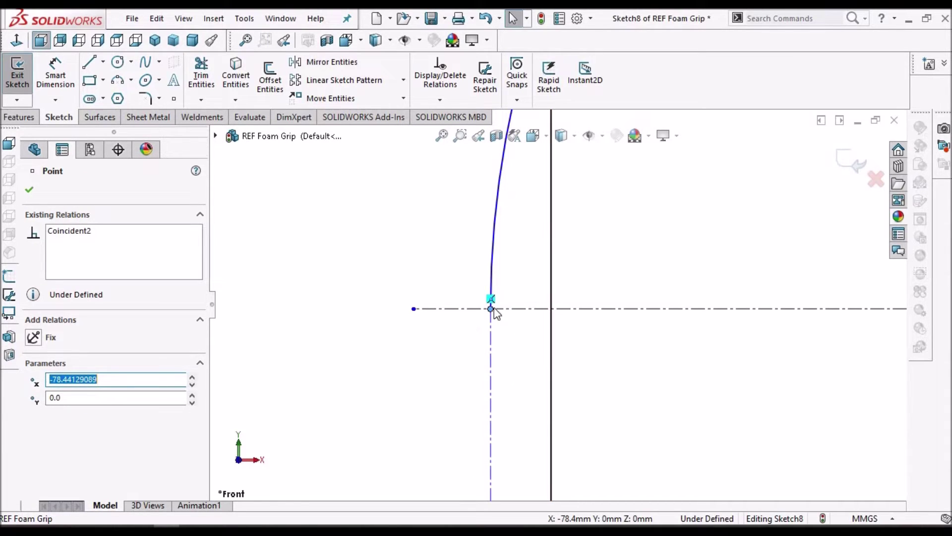
pyautogui.click(448, 349)
pyautogui.scroll(1, 665, 356)
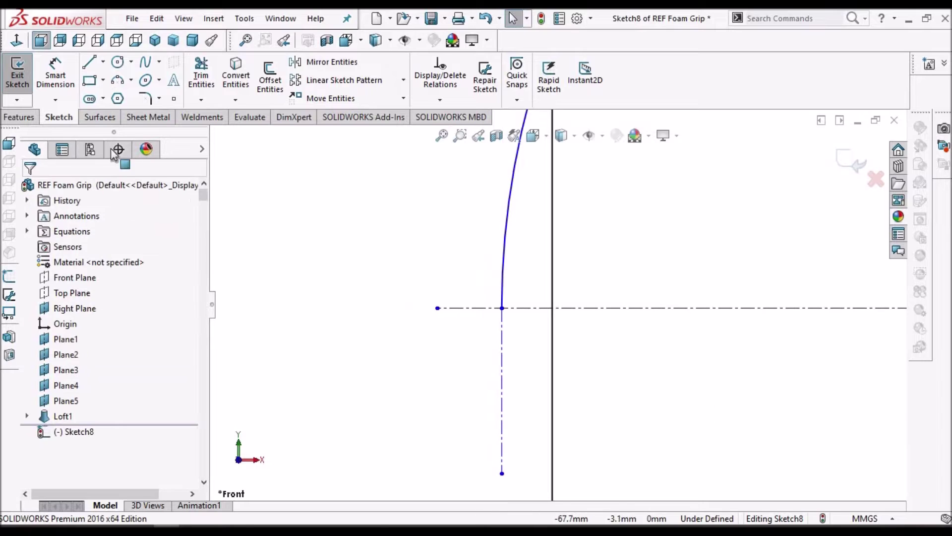
# Step: Dimension the distance from the arc's lower endpoint to the grip's vertical end line as 5 mm
pyautogui.click(60, 69)
pyautogui.click(502, 308)
pyautogui.click(554, 327)
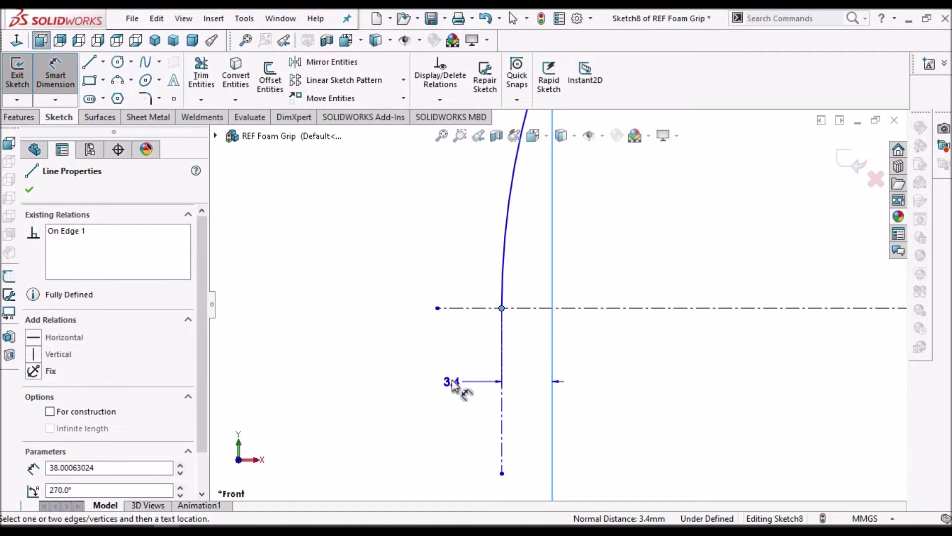
pyautogui.click(453, 385)
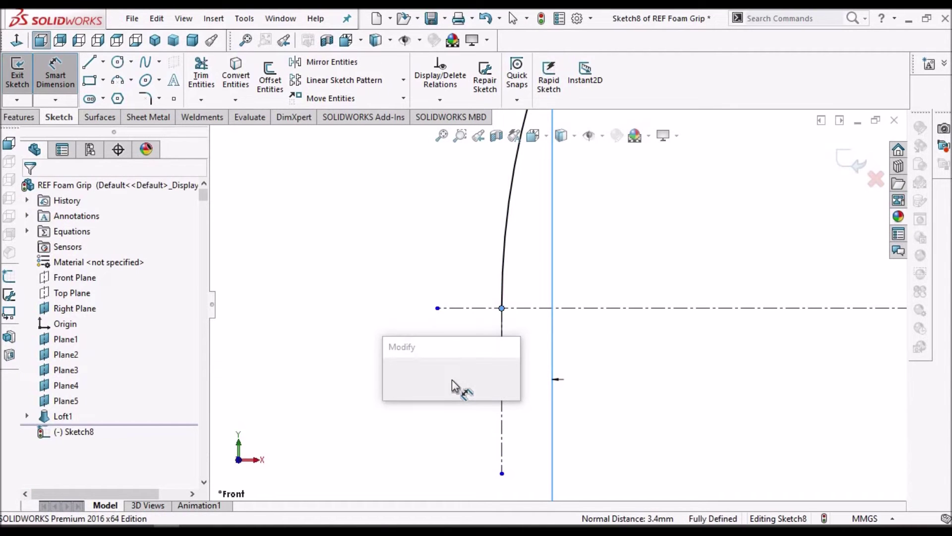
pyautogui.write('5')
pyautogui.press('Return')
pyautogui.press('Escape')
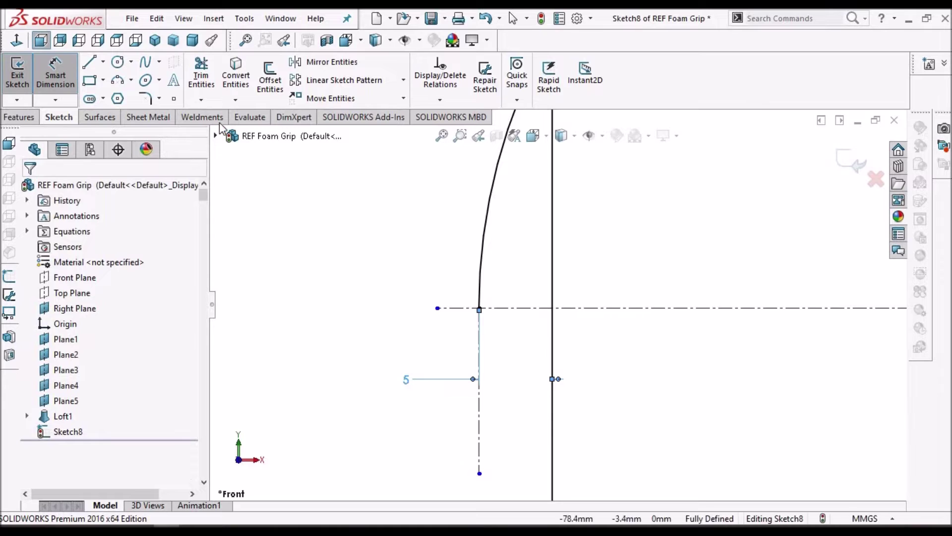
# Step: Sketch a horizontal line along the centerline, about 17.8 mm long, crossing the arc's lower endpoint and the grip's end line
pyautogui.click(89, 62)
pyautogui.press('Escape')
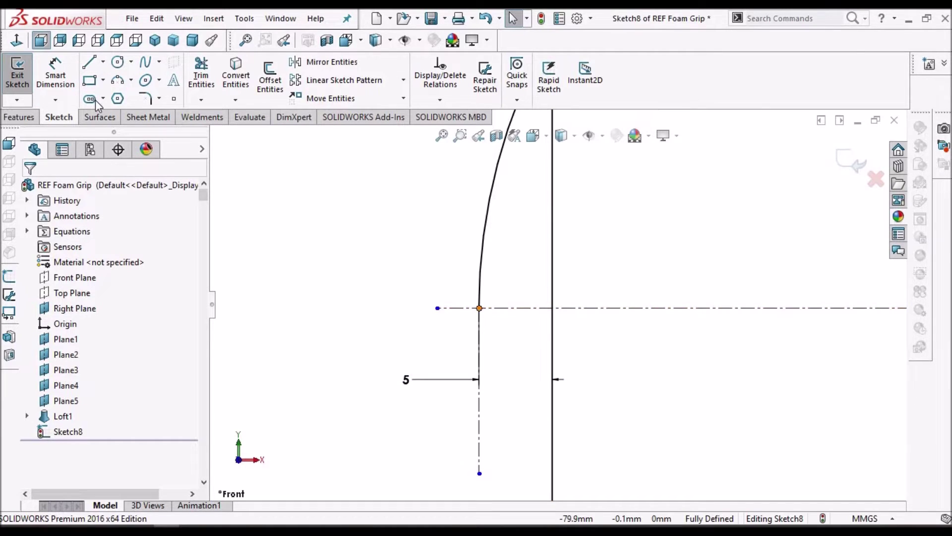
pyautogui.click(480, 308)
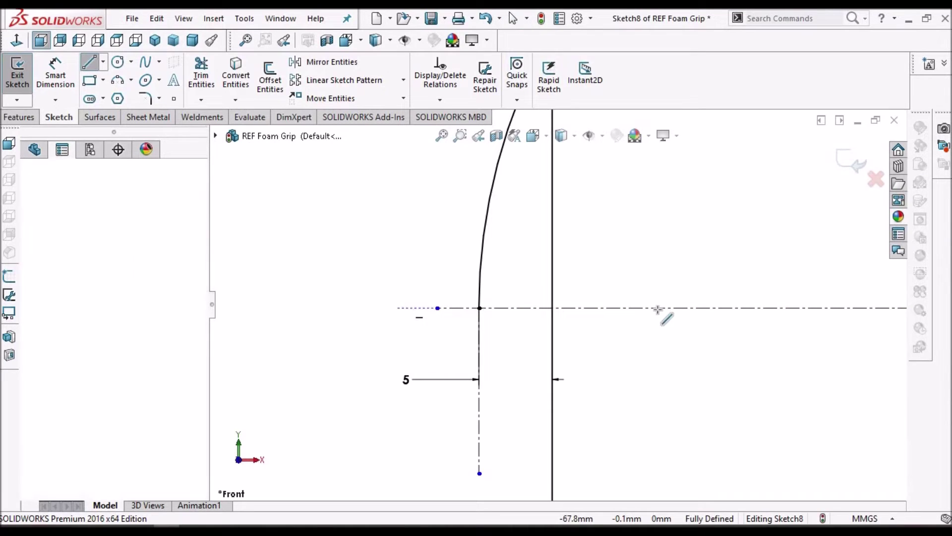
pyautogui.click(658, 308)
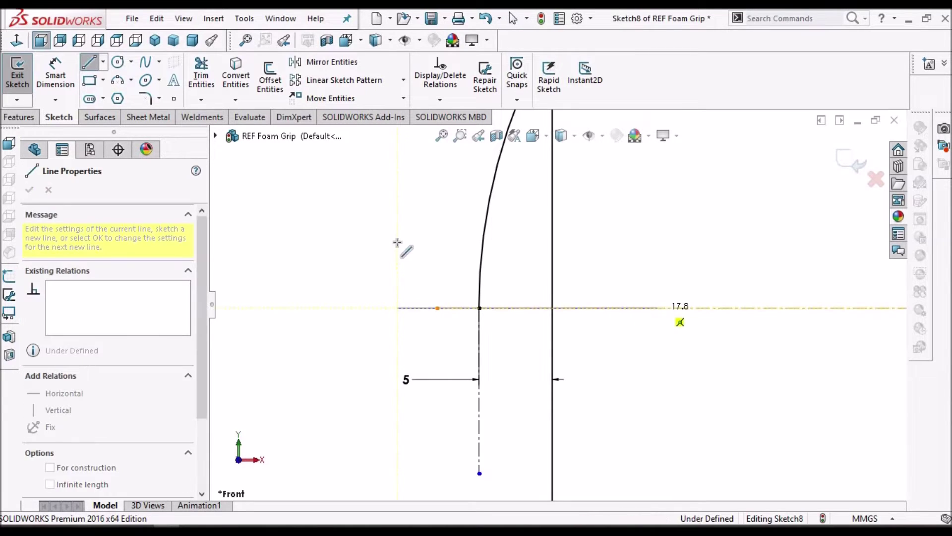
pyautogui.rightClick(405, 244)
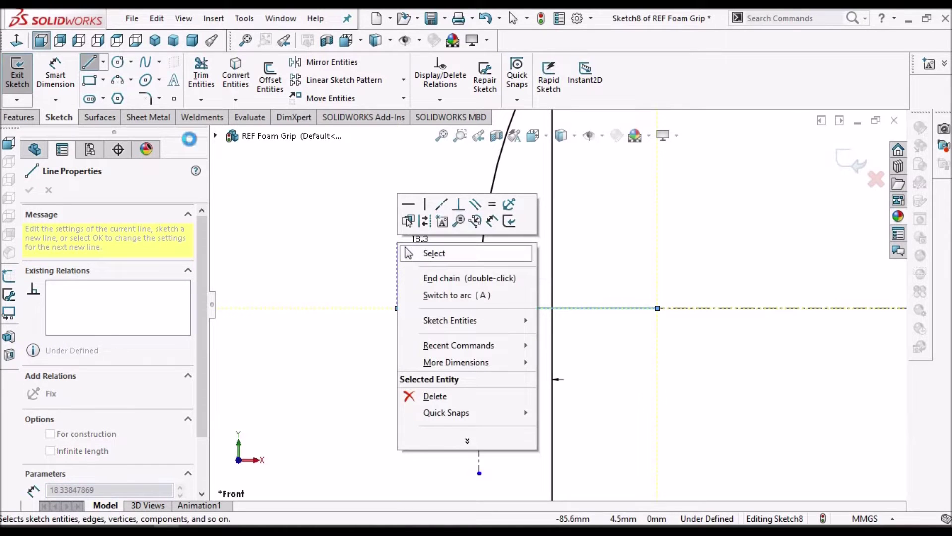
pyautogui.click(427, 254)
# Step: Corner-trim the new horizontal line to the arc at one end and to the grip's vertical end line at the other
pyautogui.click(200, 78)
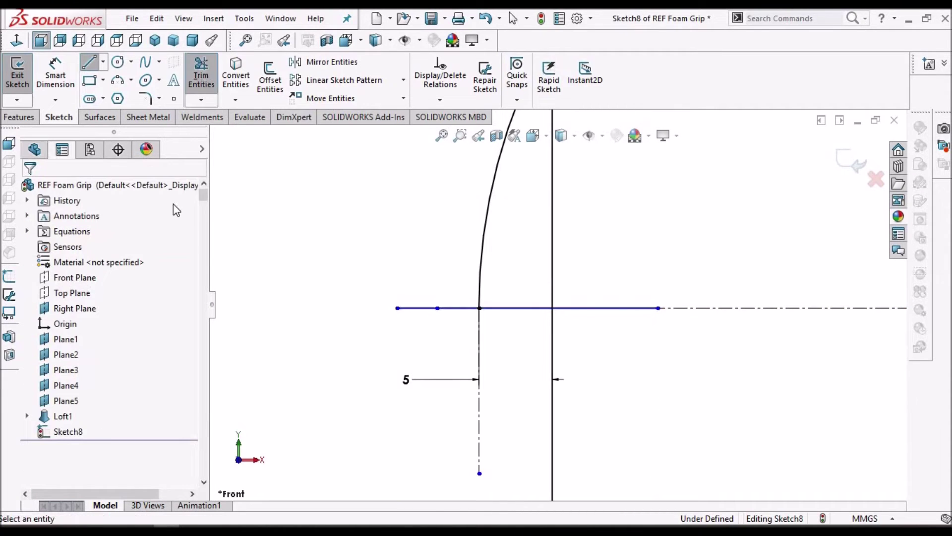
pyautogui.click(41, 317)
pyautogui.click(482, 242)
pyautogui.click(526, 308)
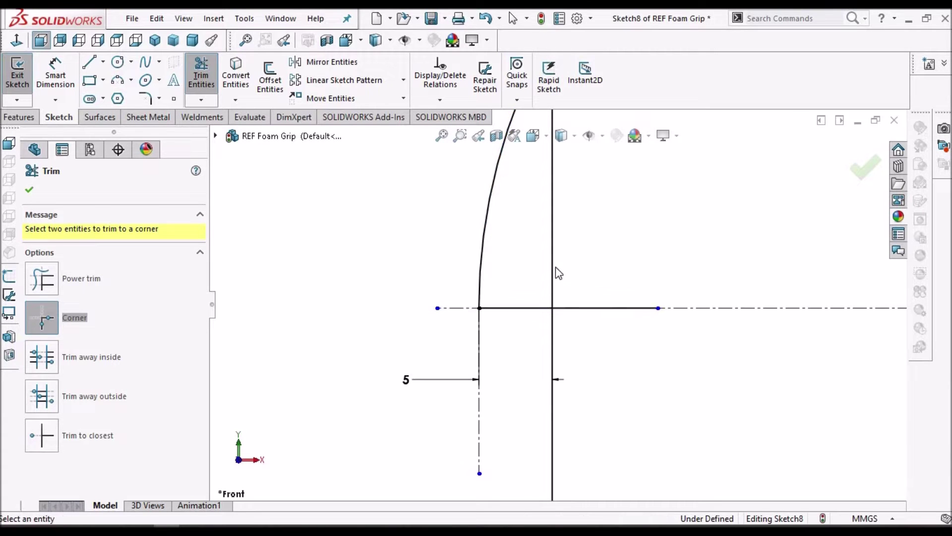
pyautogui.click(538, 295)
pyautogui.click(523, 307)
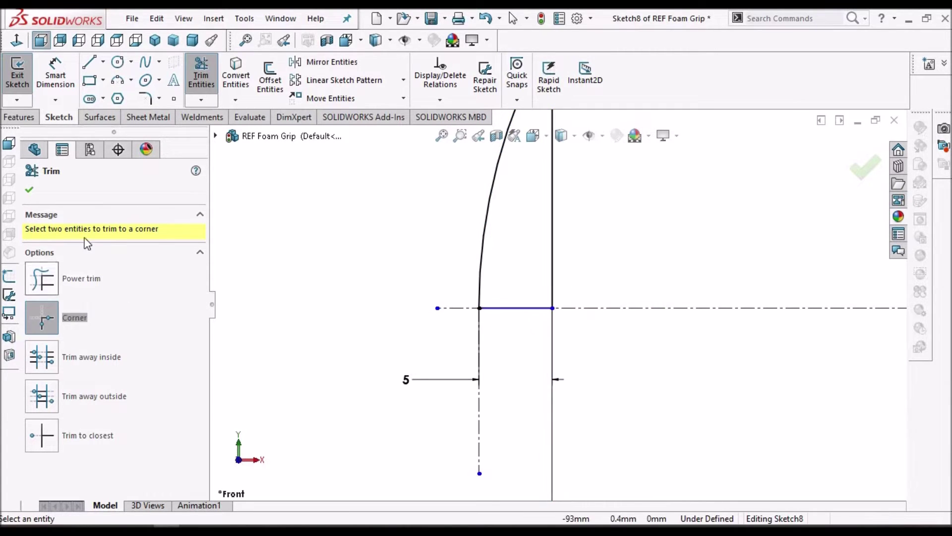
pyautogui.click(30, 190)
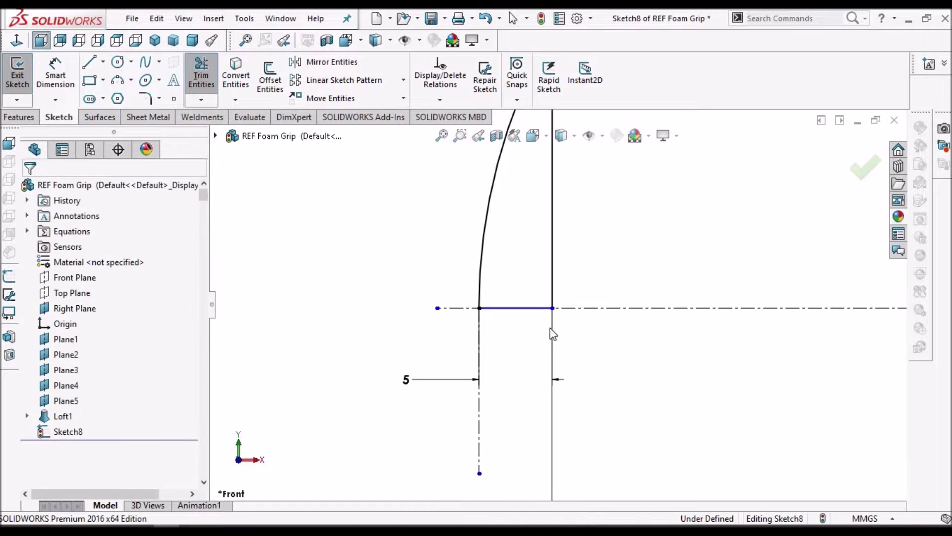
# Step: Add a Collinear relation between the trimmed horizontal line and the horizontal centerline
pyautogui.scroll(-3, 549, 328)
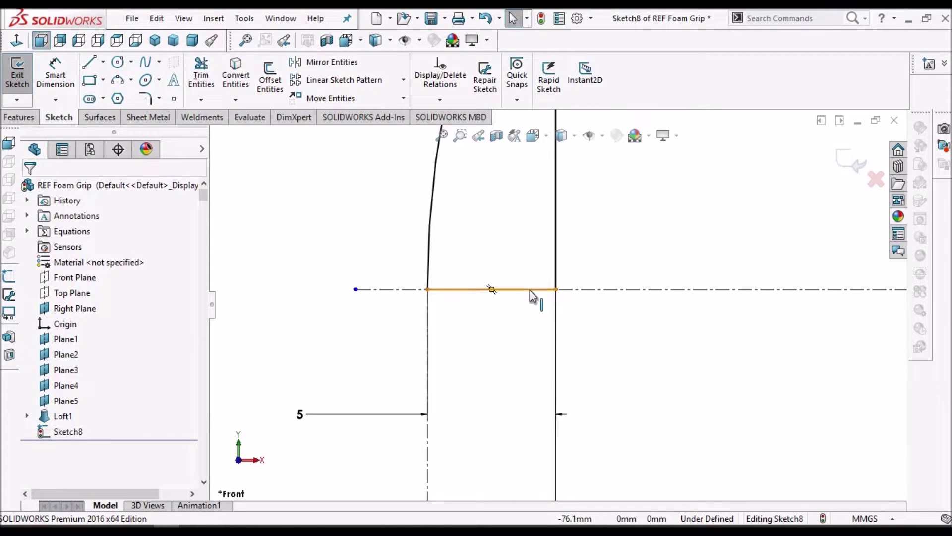
pyautogui.click(491, 289)
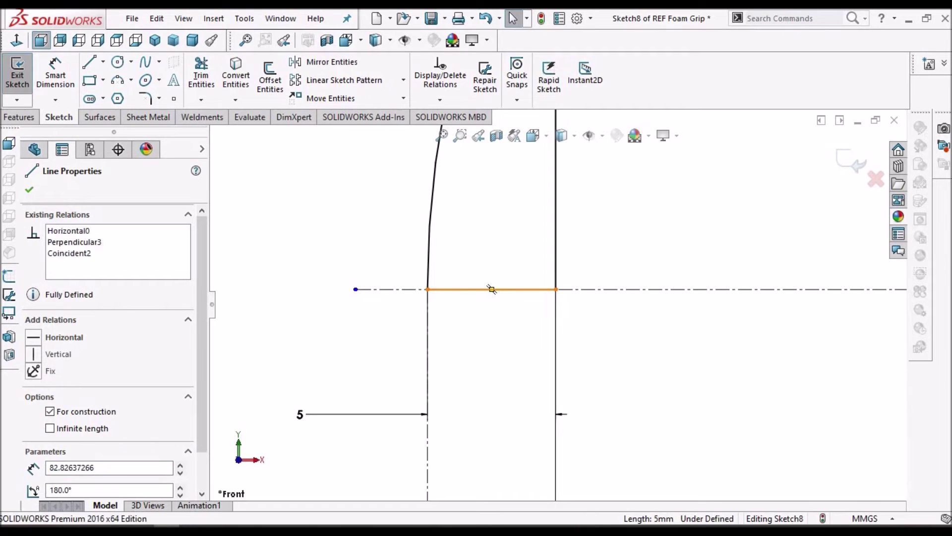
pyautogui.click(39, 453)
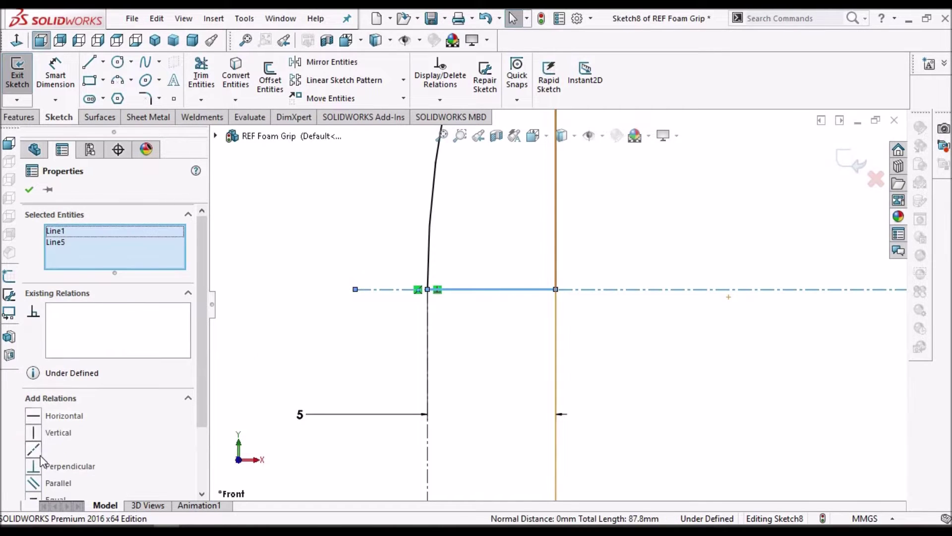
pyautogui.click(39, 450)
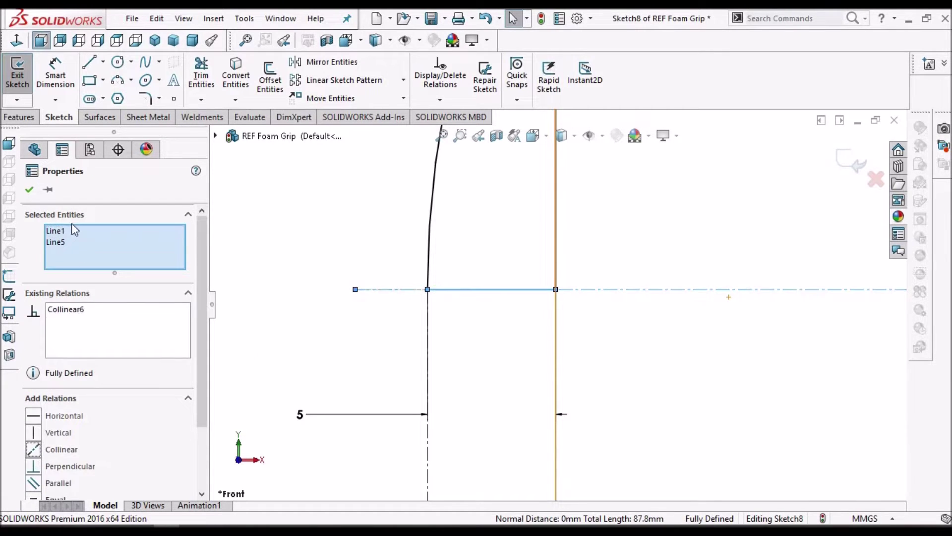
pyautogui.click(291, 224)
# Step: Revolve the domed end profile 360 degrees about the horizontal centerline, merging the result with the grip body
pyautogui.scroll(5, 290, 224)
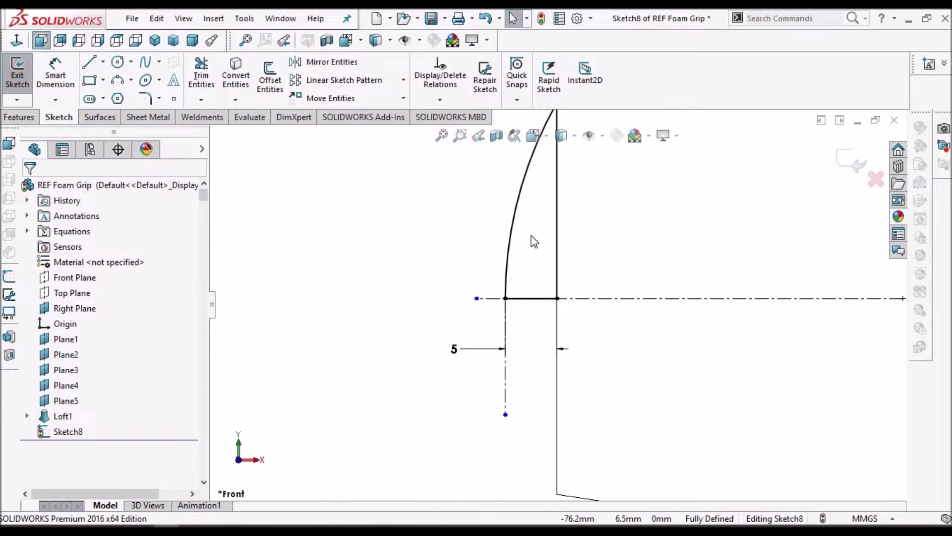
pyautogui.click(20, 117)
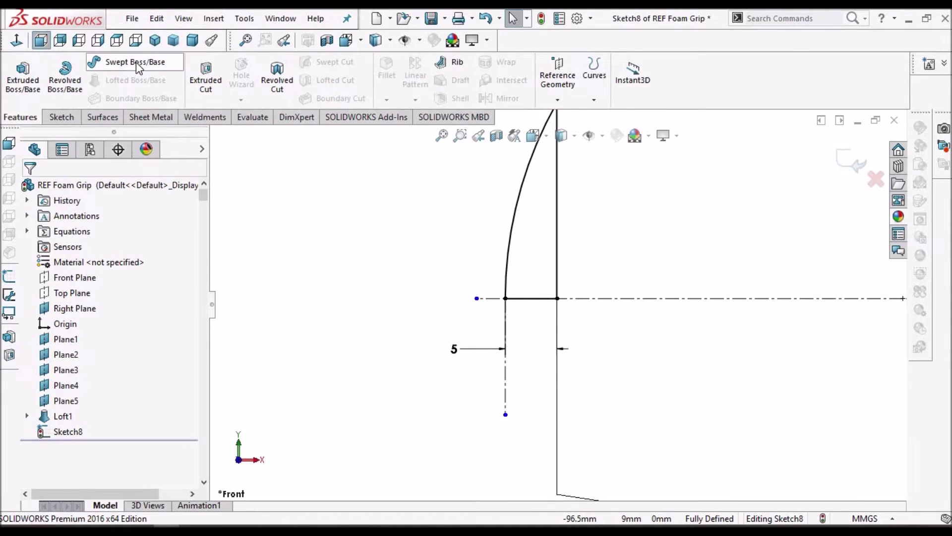
pyautogui.click(79, 84)
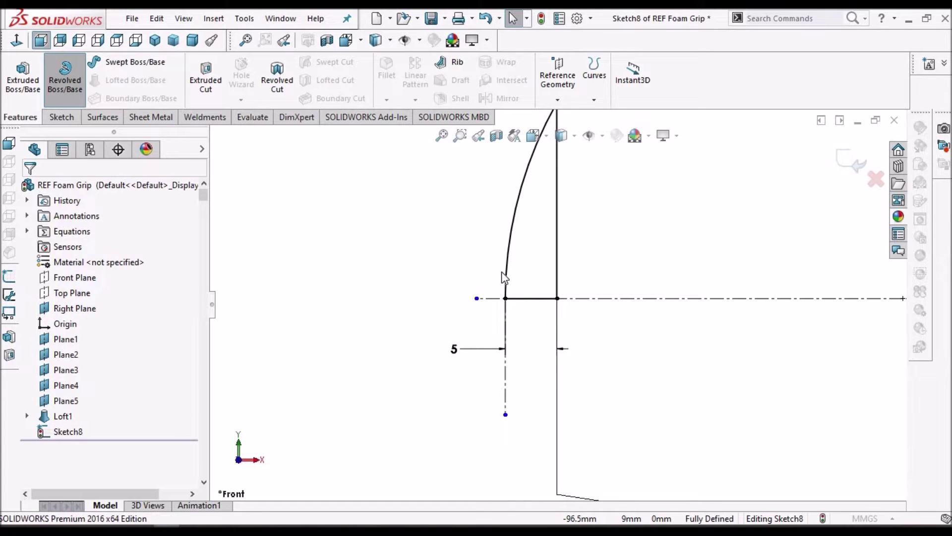
pyautogui.click(624, 300)
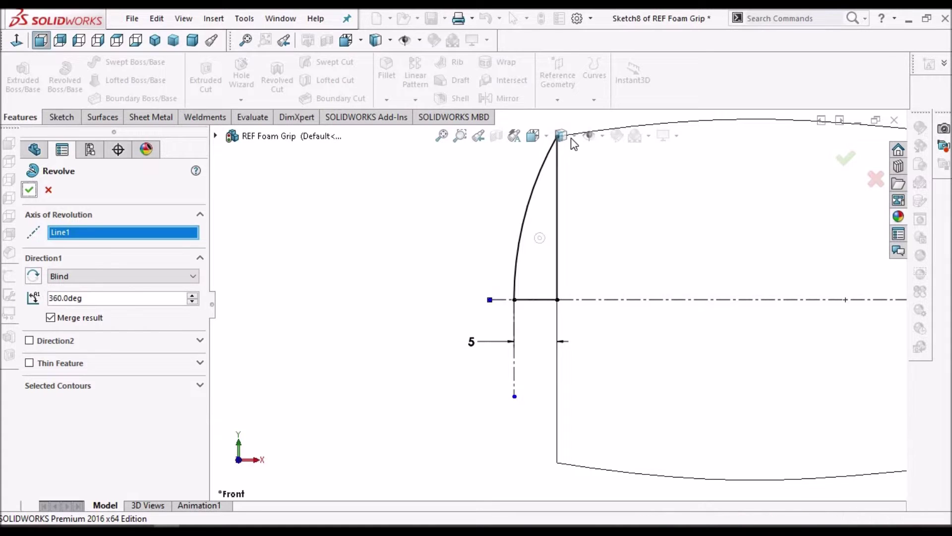
pyautogui.press('Return')
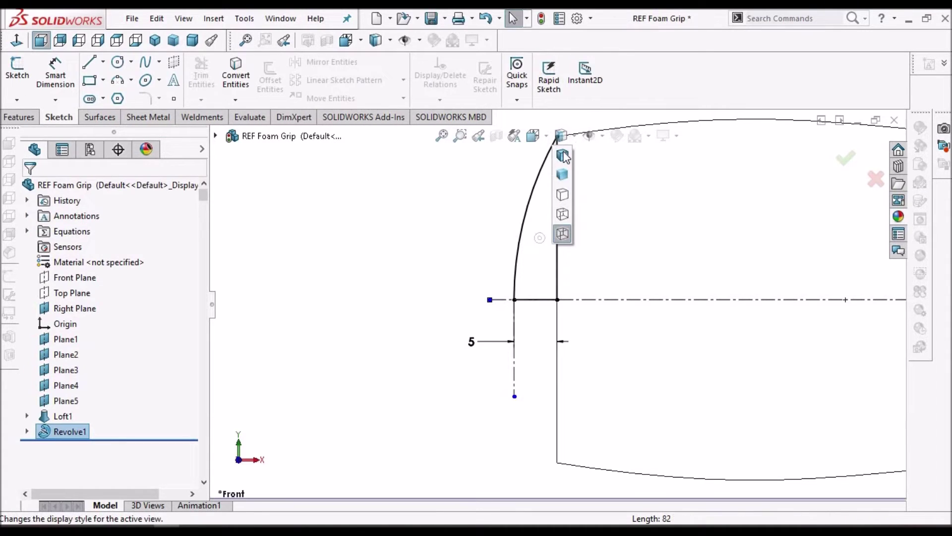
# Step: Show the model shaded with edges and examine the revolved domed end and the whole grip from several angles
pyautogui.click(431, 259)
pyautogui.scroll(3, 484, 277)
pyautogui.moveTo(540, 278); pyautogui.dragTo(561, 248, button='middle')
pyautogui.scroll(-5, 506, 332)
pyautogui.click(515, 300)
pyautogui.moveTo(520, 300)
pyautogui.mouseDown(button='middle')
pyautogui.moveTo(536, 227)
pyautogui.moveTo(517, 266)
pyautogui.moveTo(354, 375)
pyautogui.mouseUp(button='middle')
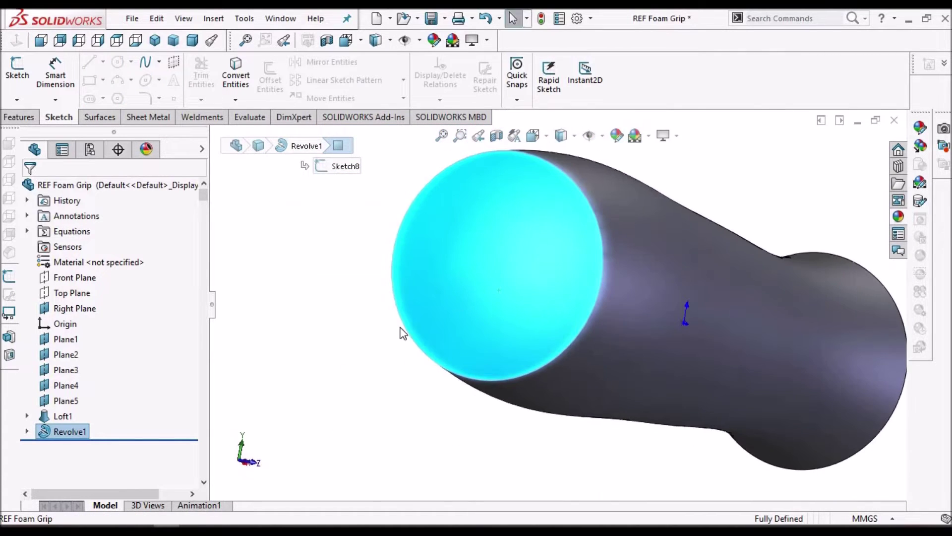
pyautogui.click(319, 353)
pyautogui.click(424, 300)
pyautogui.click(518, 263)
pyautogui.moveTo(519, 263); pyautogui.dragTo(395, 289, button='middle')
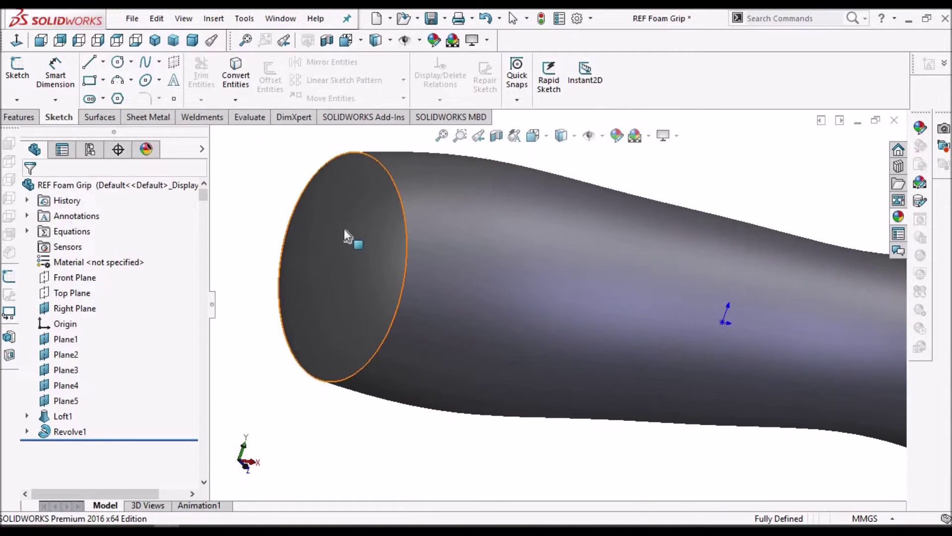
pyautogui.scroll(-3, 339, 247)
pyautogui.middleClick(411, 241)
pyautogui.moveTo(412, 242)
pyautogui.mouseDown(button='middle')
pyautogui.moveTo(413, 220)
pyautogui.moveTo(443, 250)
pyautogui.moveTo(376, 237)
pyautogui.mouseUp(button='middle')
pyautogui.moveTo(338, 270); pyautogui.dragTo(338, 229, button='middle')
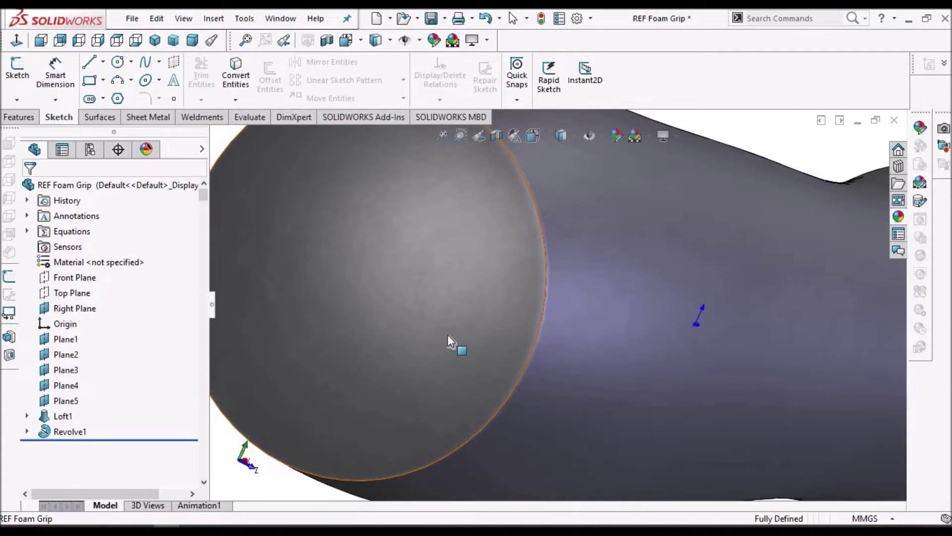
pyautogui.scroll(4, 447, 334)
pyautogui.moveTo(483, 277); pyautogui.dragTo(459, 256, button='middle')
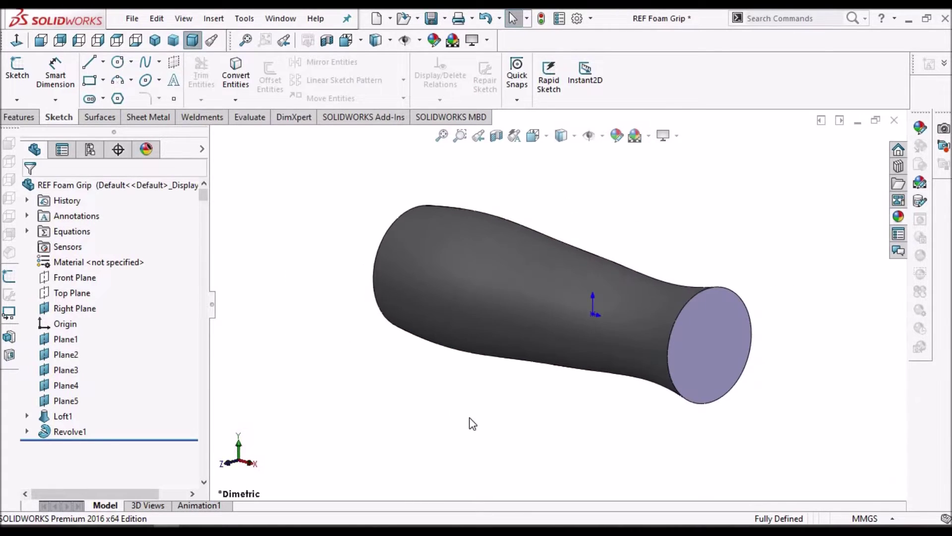
# Step: Save the part and start a sketch on the flat face at the grip's narrow end
pyautogui.click(434, 22)
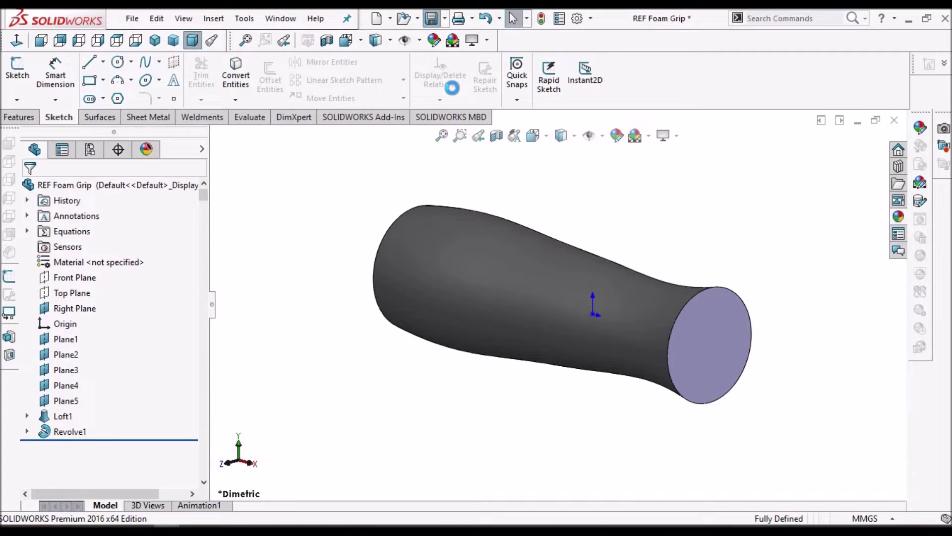
pyautogui.click(715, 343)
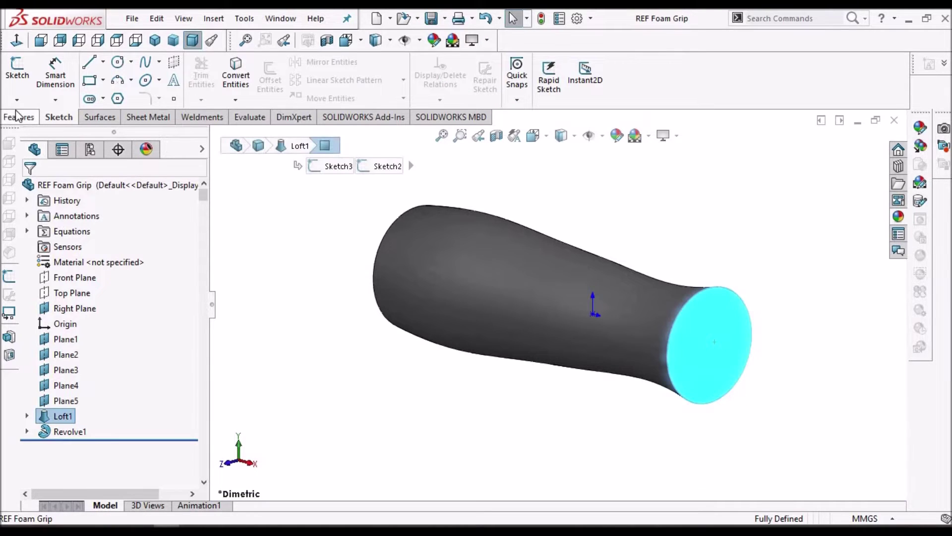
pyautogui.click(19, 75)
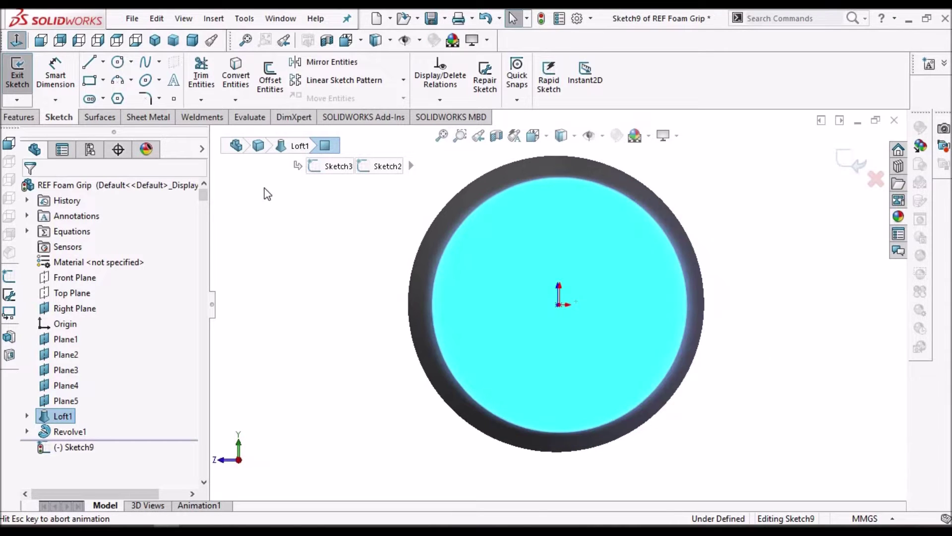
# Step: Sketch a circle centered on the origin of the flat end face, about 12 mm in radius
pyautogui.click(120, 64)
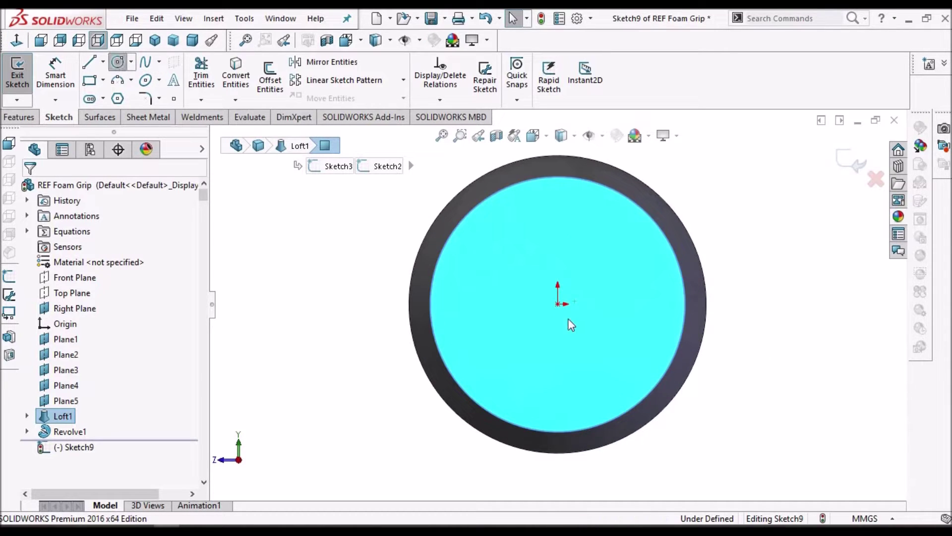
pyautogui.click(558, 304)
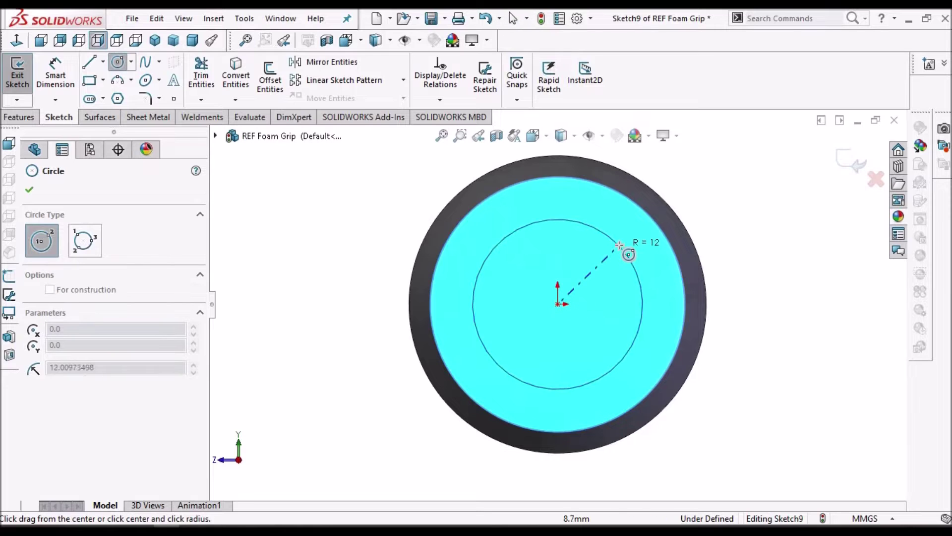
pyautogui.click(643, 240)
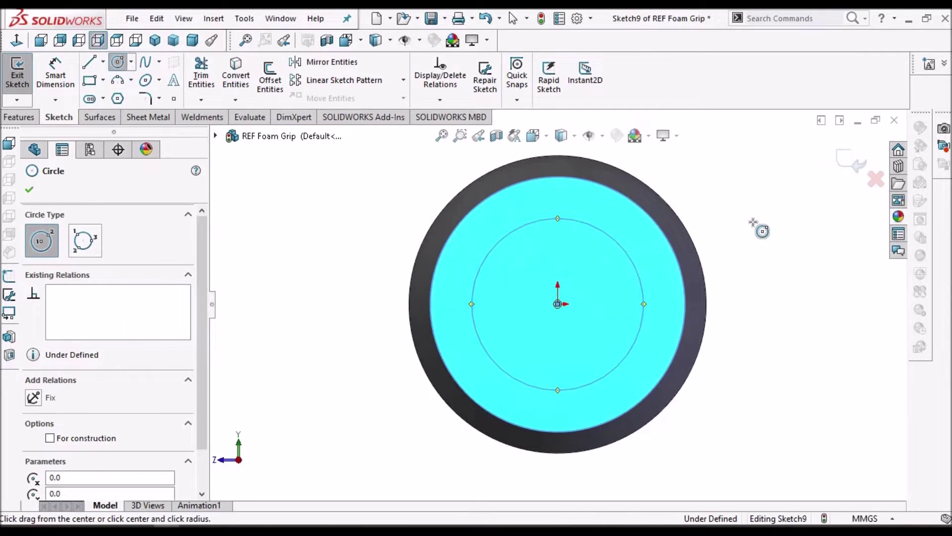
pyautogui.rightClick(757, 225)
pyautogui.click(756, 223)
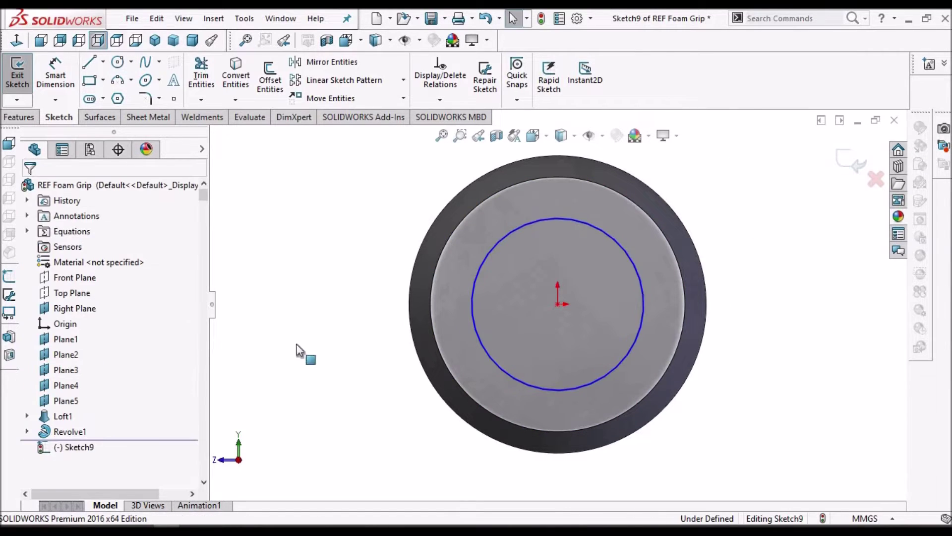
# Step: Expand Revolve1 and Loft1 in the feature tree and examine the loft's Sketch1 against the circle on the end face
pyautogui.click(28, 431)
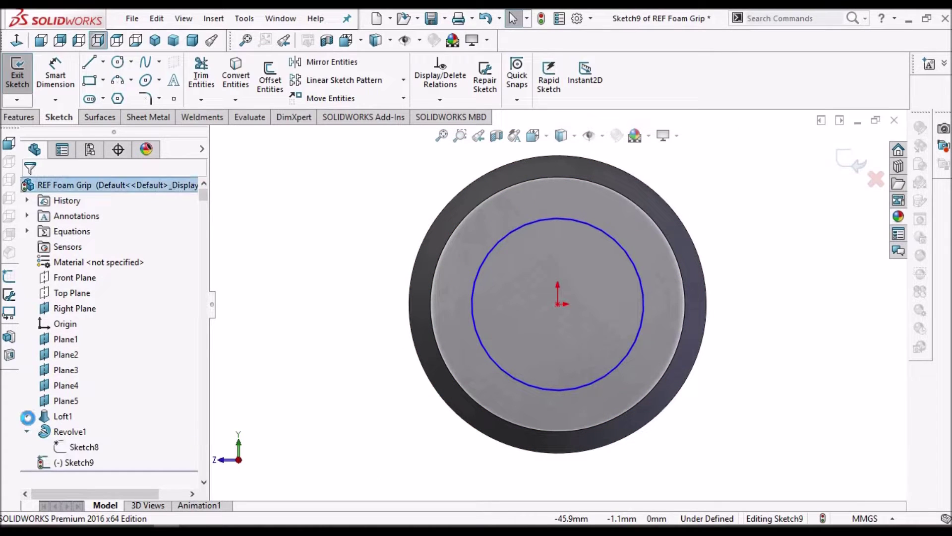
pyautogui.click(27, 417)
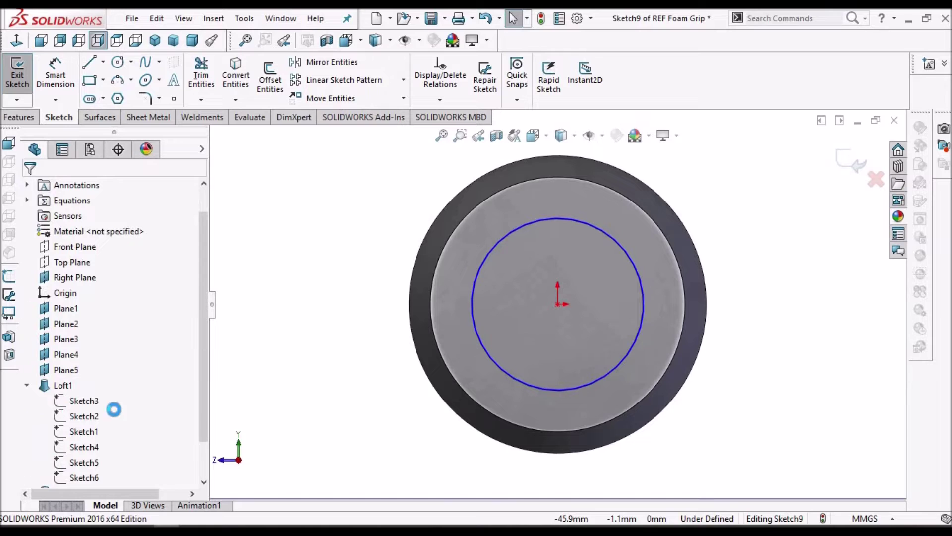
pyautogui.scroll(-1, 200, 471)
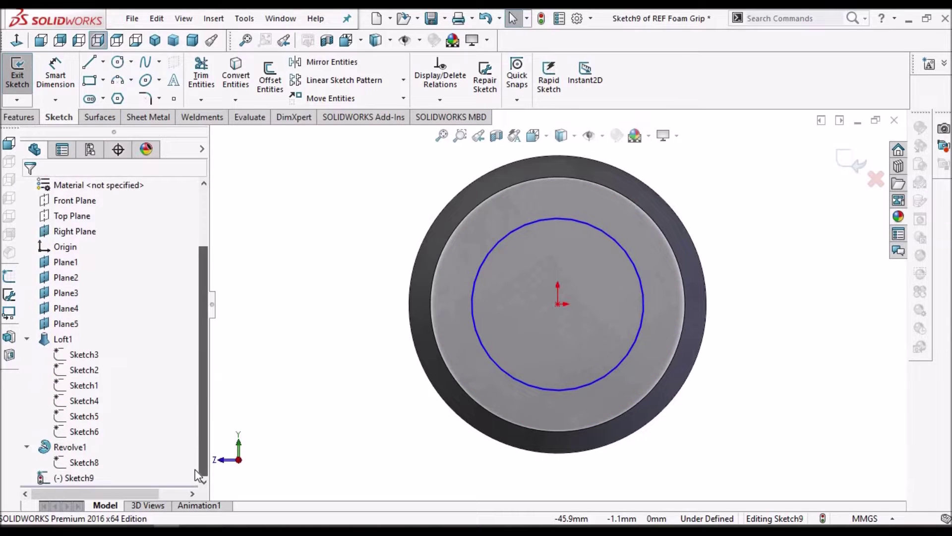
pyautogui.click(82, 387)
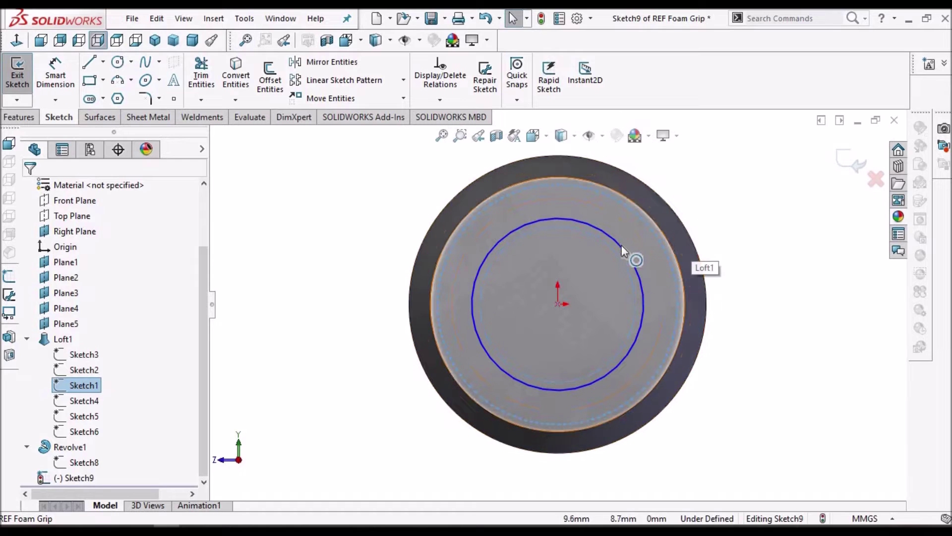
pyautogui.scroll(-2, 621, 245)
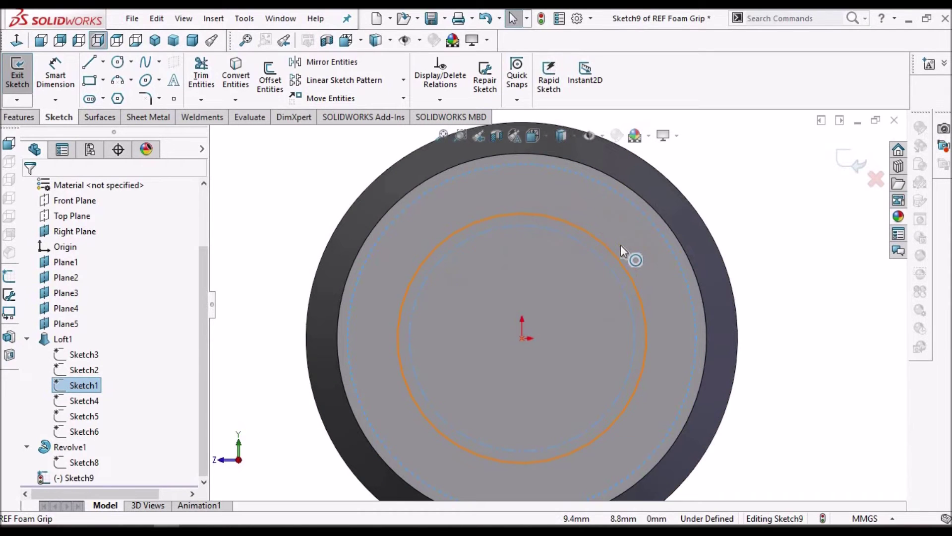
pyautogui.click(562, 237)
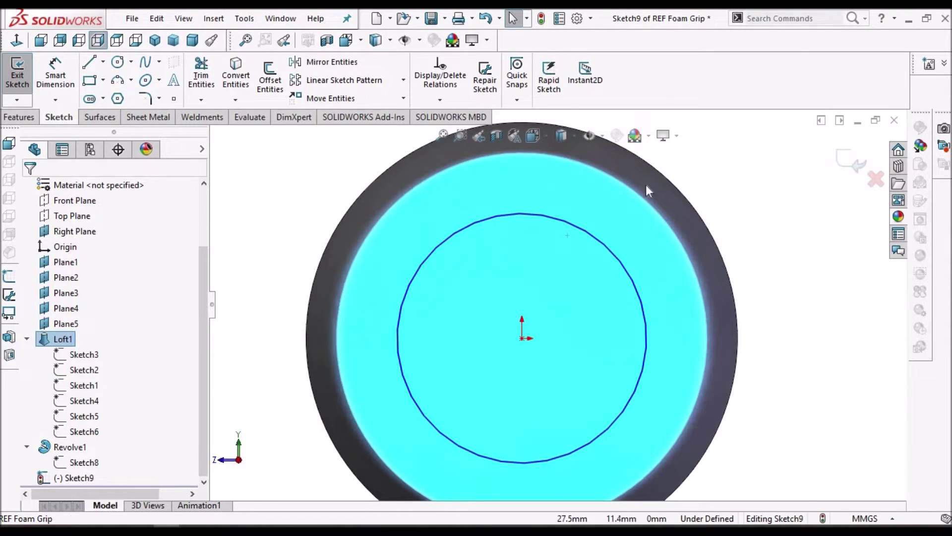
# Step: Display the model in wireframe and show the loft's Sketch3
pyautogui.click(570, 135)
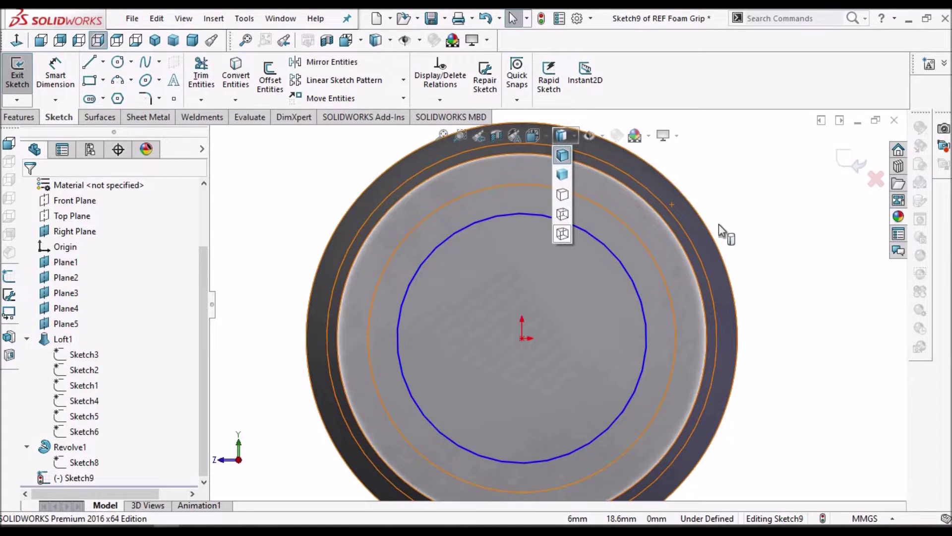
pyautogui.click(84, 354)
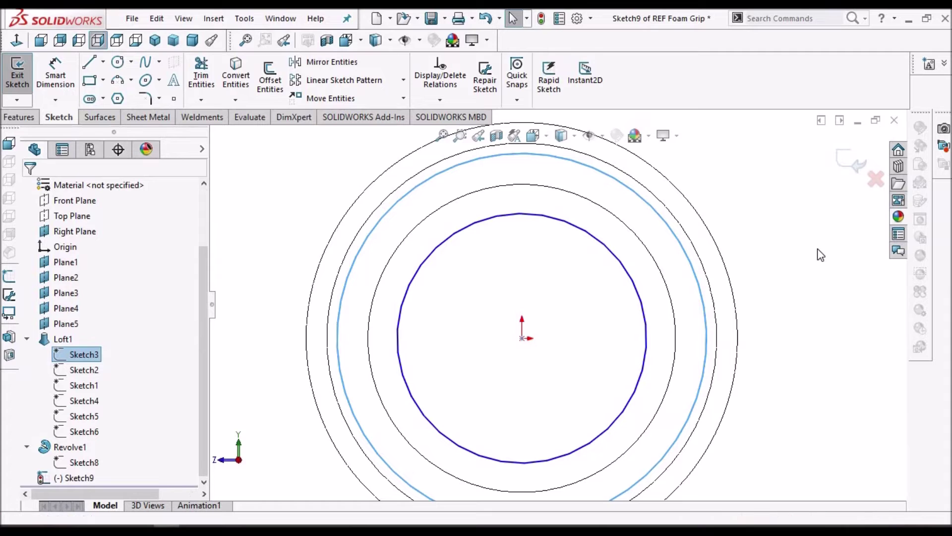
pyautogui.click(797, 263)
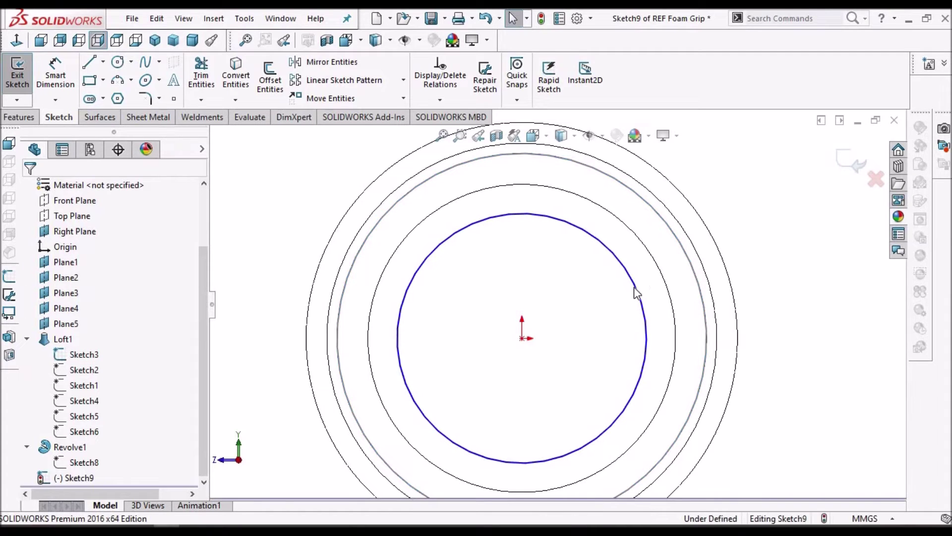
pyautogui.scroll(5, 634, 286)
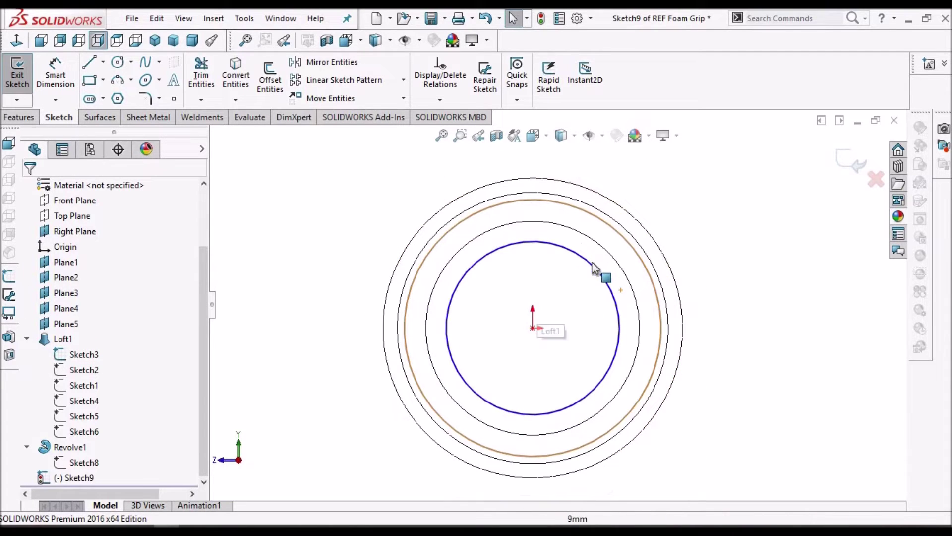
# Step: Delete the freehand circle from the end-face sketch
pyautogui.click(589, 135)
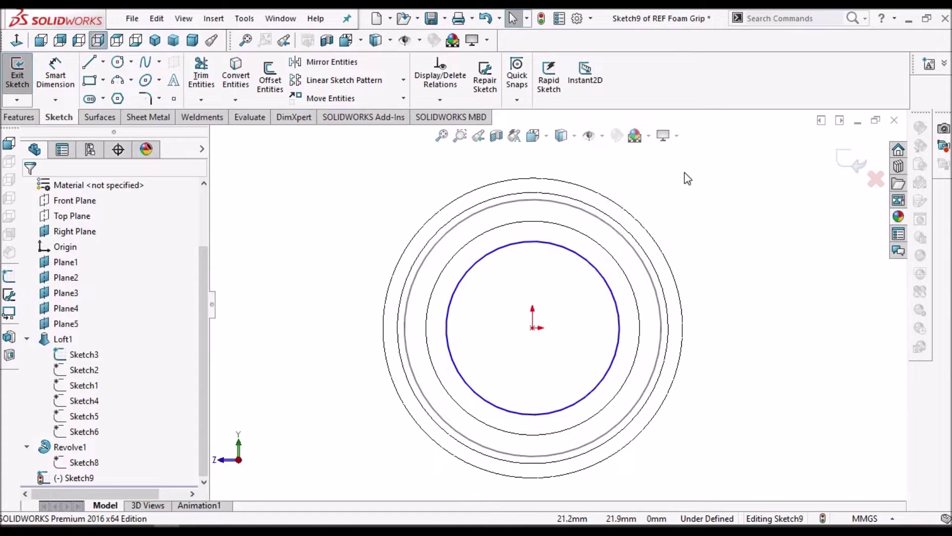
pyautogui.click(573, 255)
pyautogui.press('Delete')
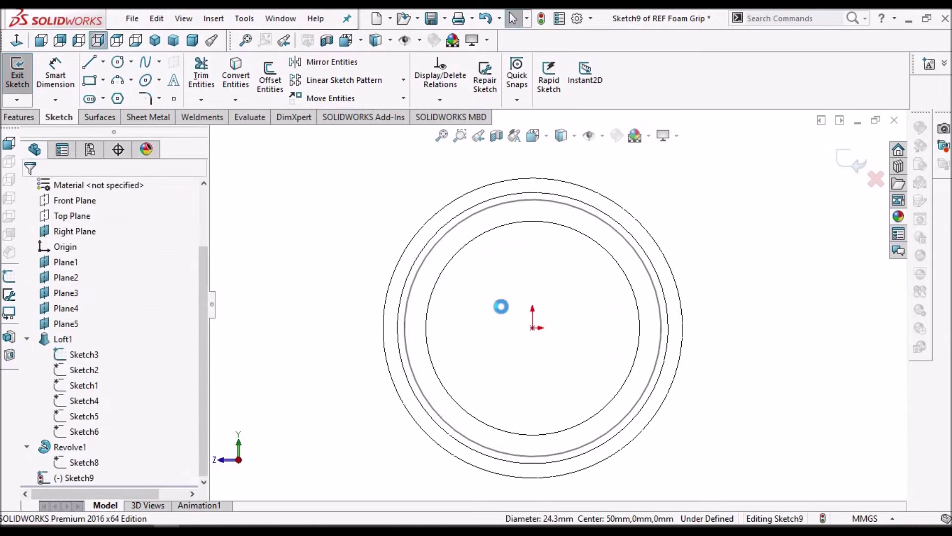
# Step: Show the loft's Sketch1 and convert its 22 mm construction circle into the end-face sketch
pyautogui.click(82, 370)
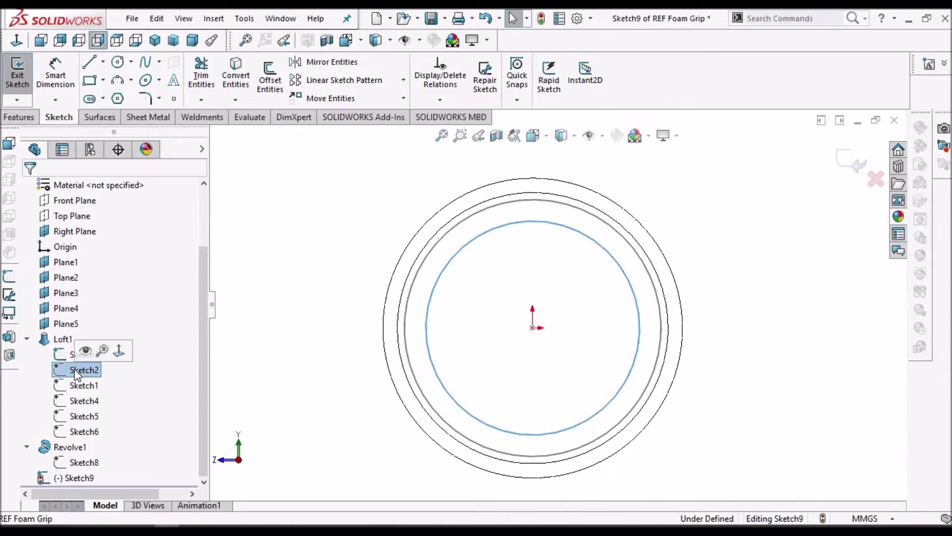
pyautogui.click(79, 385)
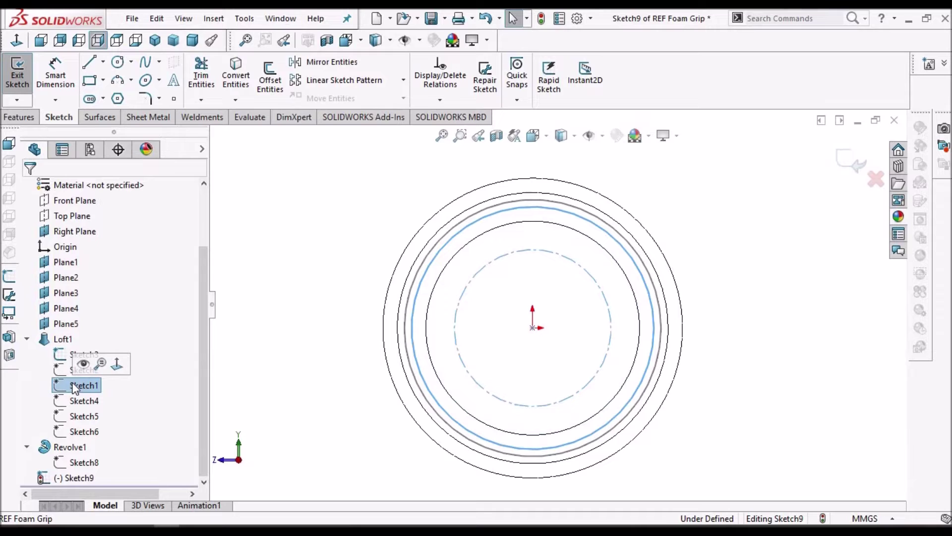
pyautogui.click(310, 269)
pyautogui.click(272, 83)
pyautogui.click(562, 262)
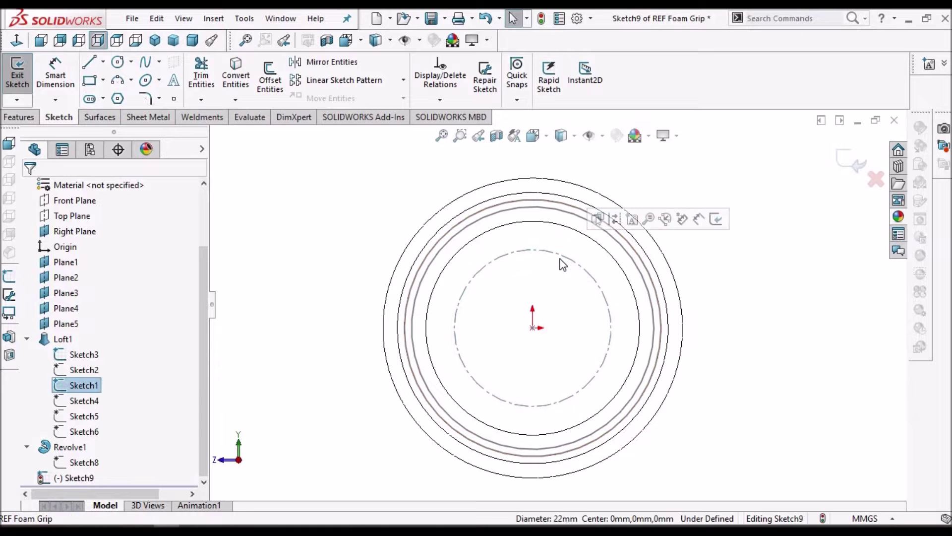
pyautogui.click(239, 76)
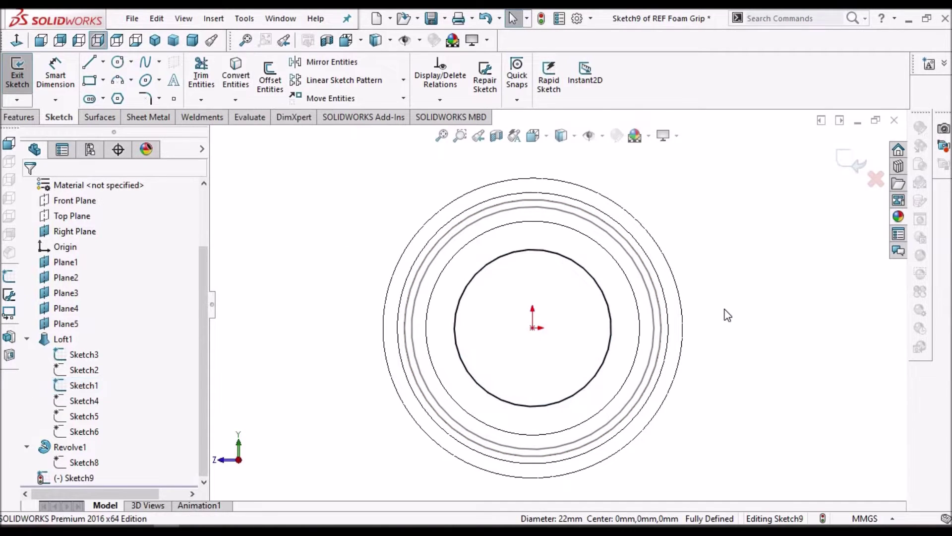
# Step: Hide the loft's Sketch3 and Sketch1 again
pyautogui.click(83, 372)
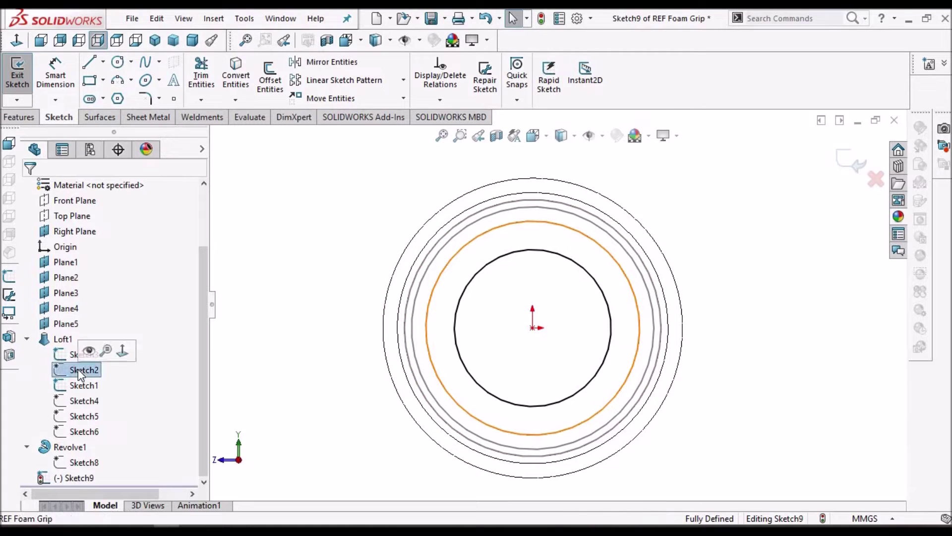
pyautogui.click(77, 353)
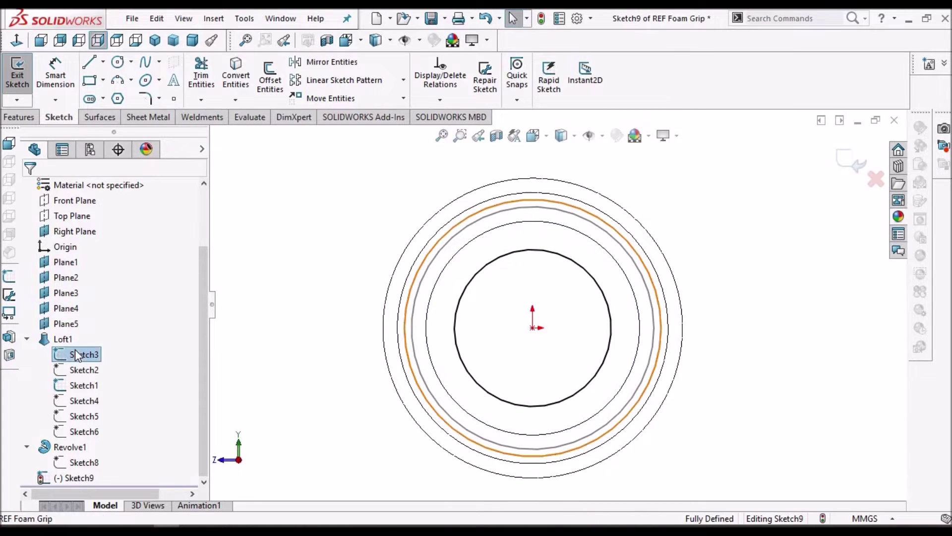
pyautogui.click(309, 316)
pyautogui.click(82, 386)
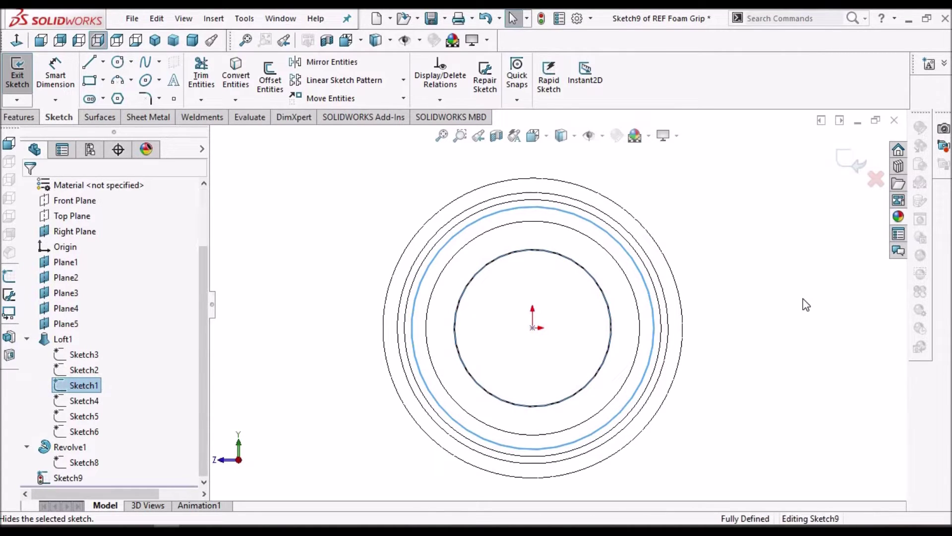
pyautogui.click(235, 73)
pyautogui.click(667, 240)
# Step: Display the whole grip shaded with edges in an angled view
pyautogui.moveTo(653, 269); pyautogui.dragTo(669, 308, button='middle')
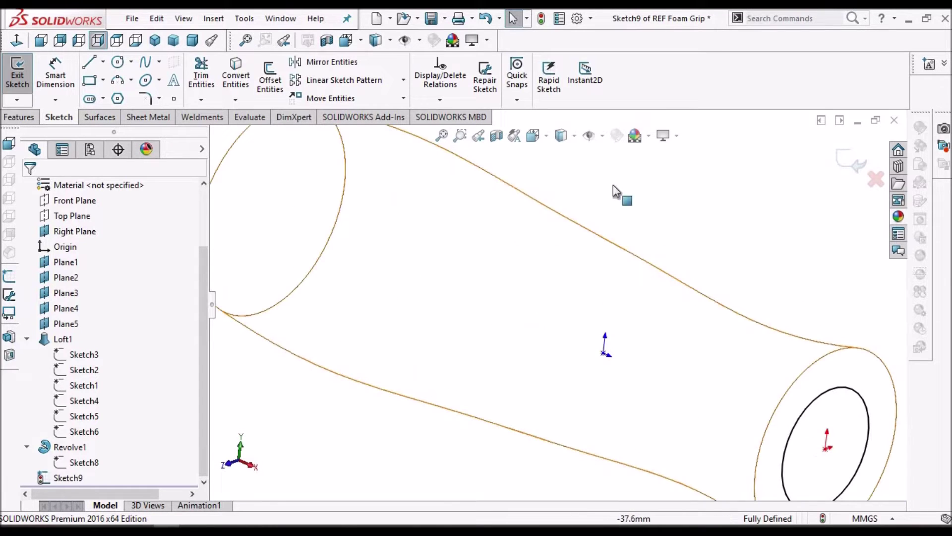
pyautogui.scroll(3, 578, 140)
pyautogui.click(575, 136)
pyautogui.click(565, 155)
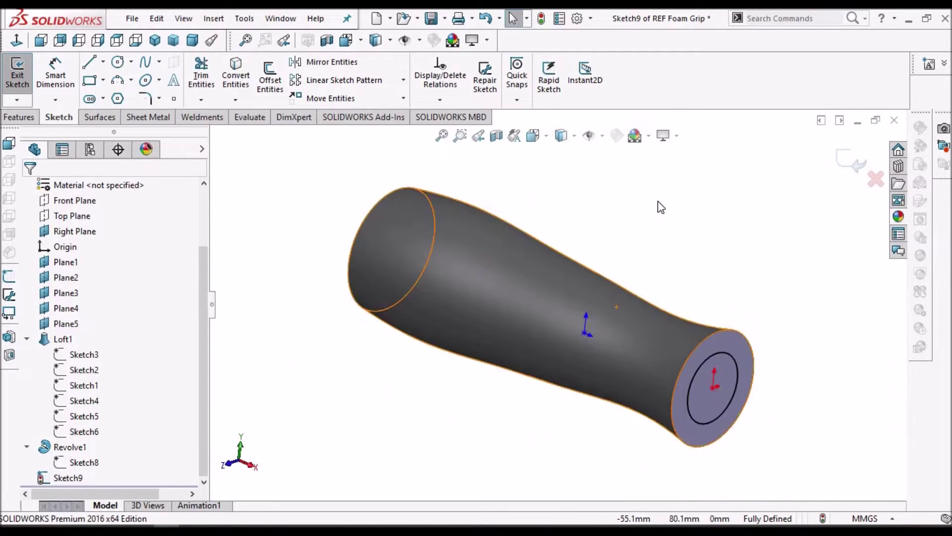
# Step: Cut-extrude the converted circle blind to a depth of 120 mm into the grip body
pyautogui.click(19, 119)
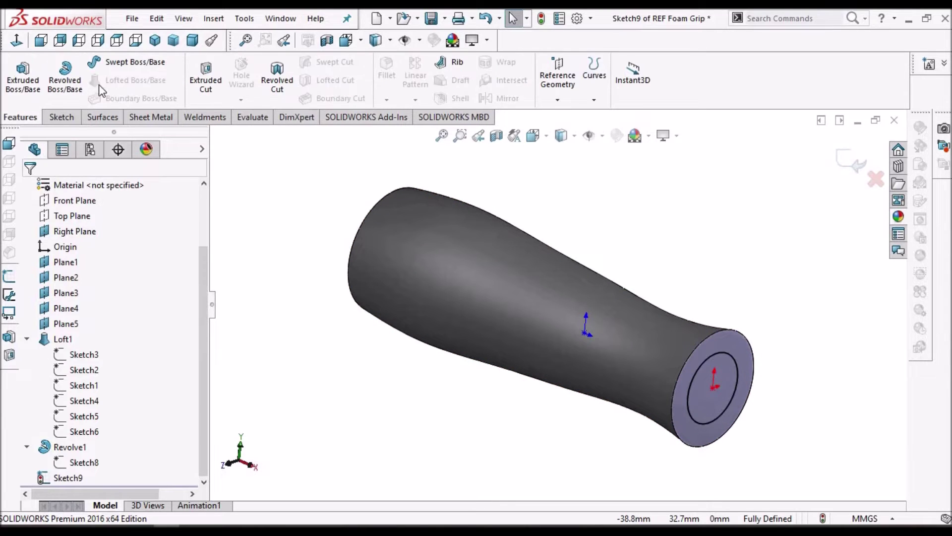
pyautogui.click(216, 81)
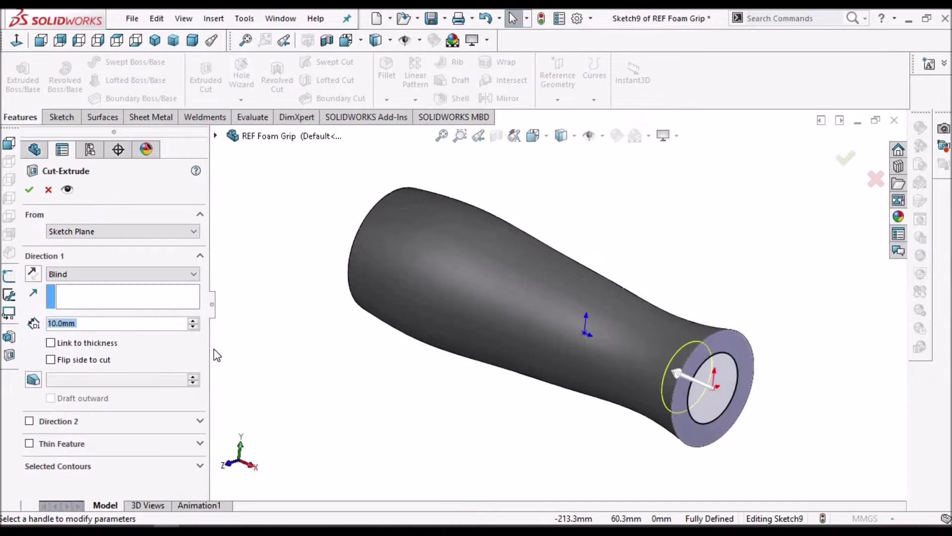
pyautogui.write('120')
pyautogui.press('Return')
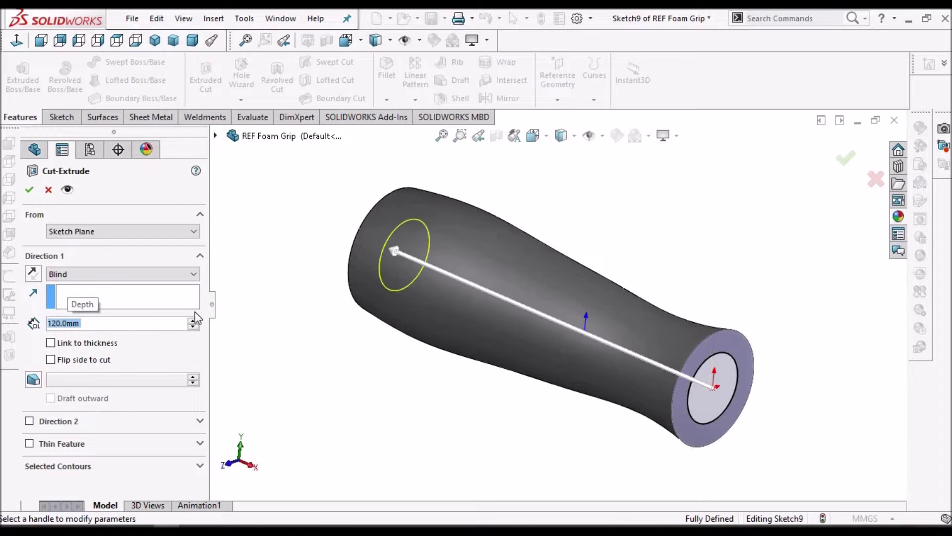
pyautogui.click(30, 190)
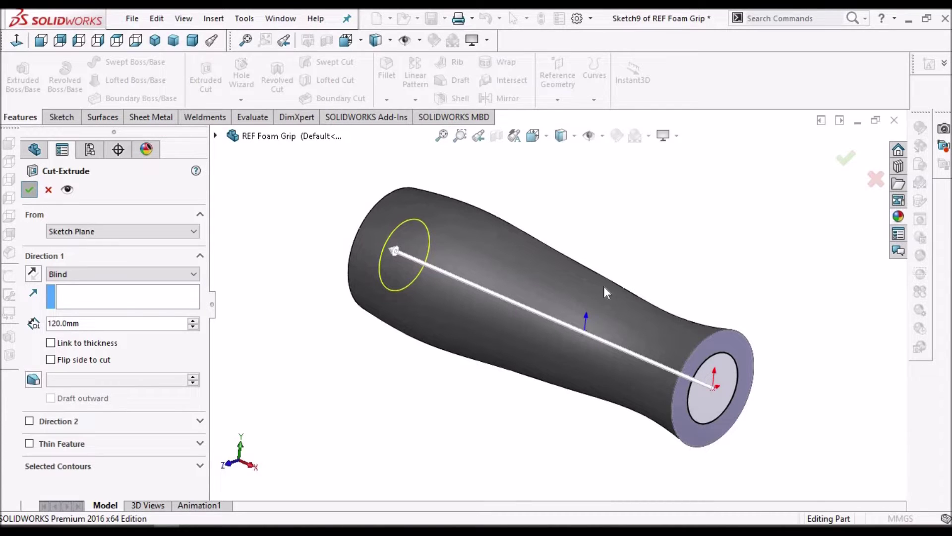
pyautogui.click(637, 247)
pyautogui.scroll(2, 638, 247)
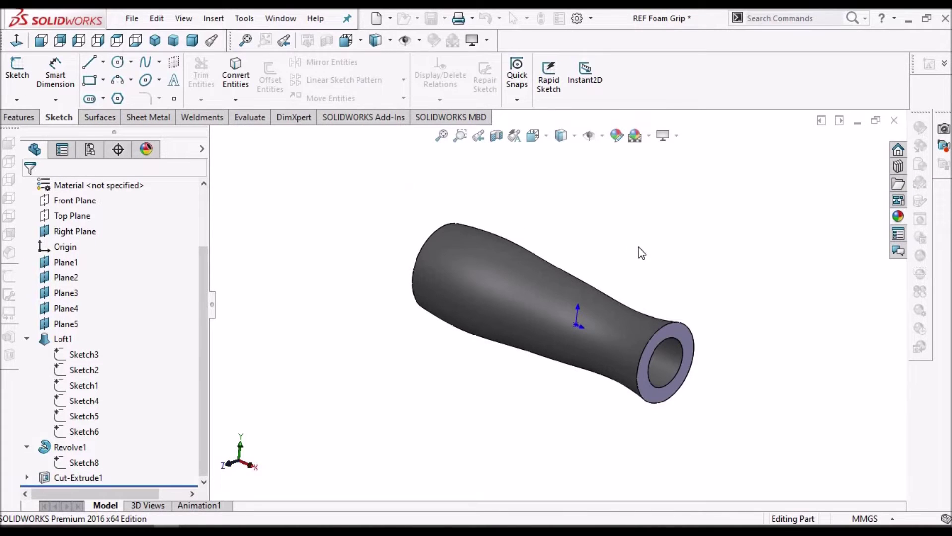
# Step: Section the grip along the Front Plane, examine the bore and closed end from the front, and turn the section view off
pyautogui.click(496, 136)
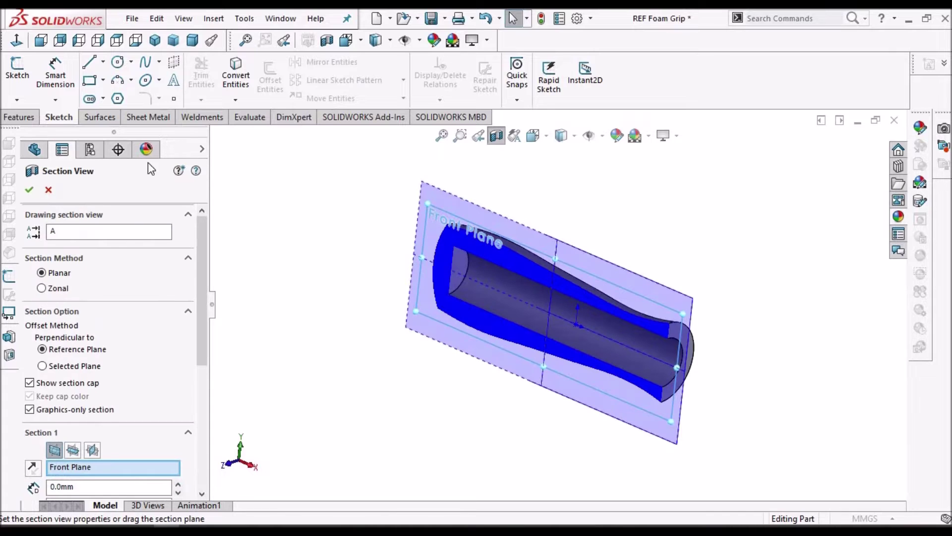
pyautogui.press('Return')
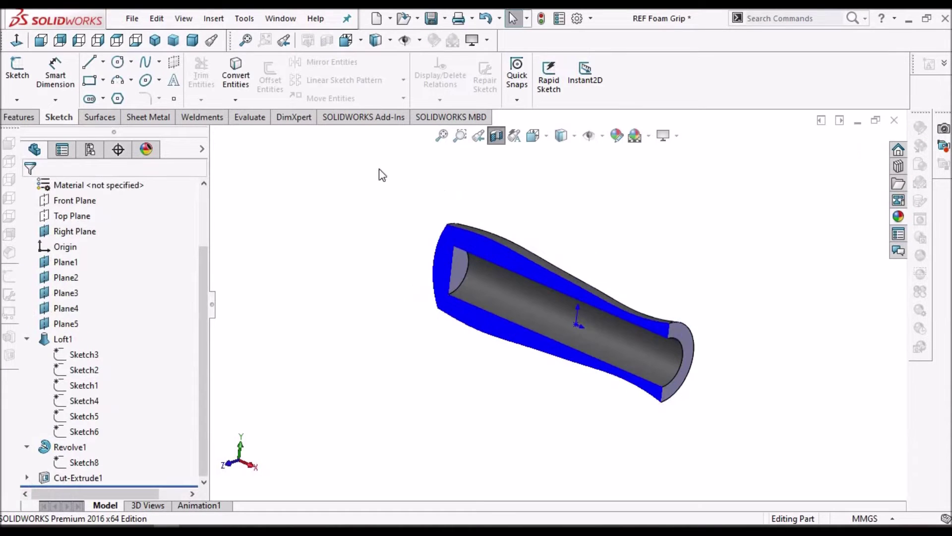
pyautogui.click(40, 41)
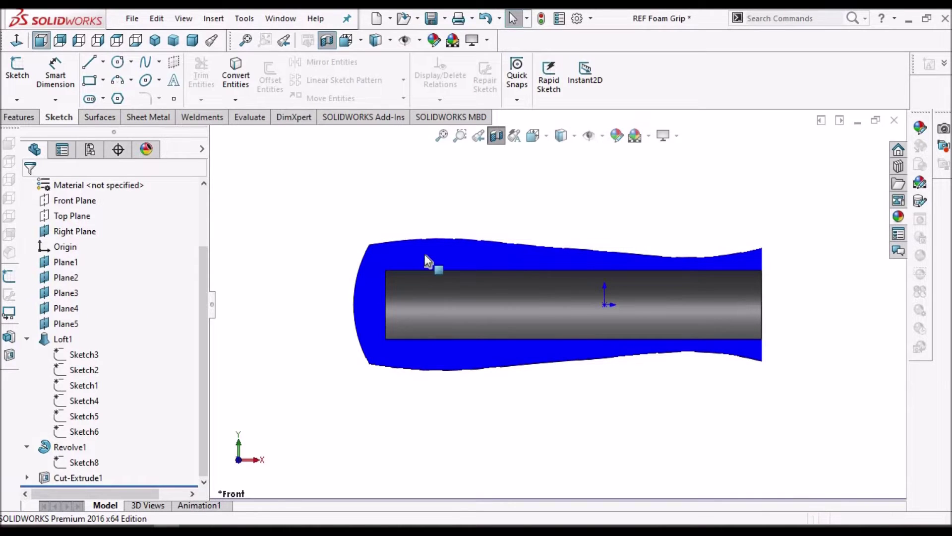
pyautogui.scroll(-2, 496, 261)
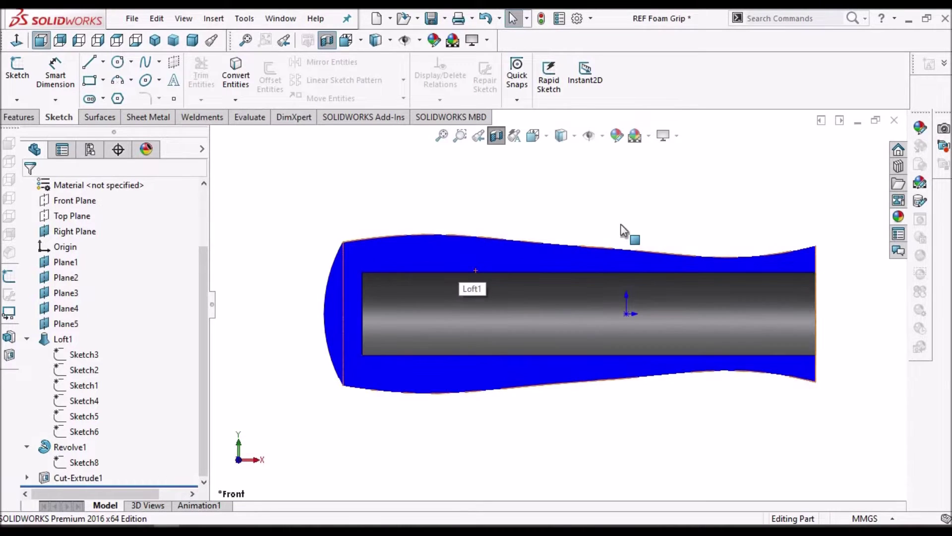
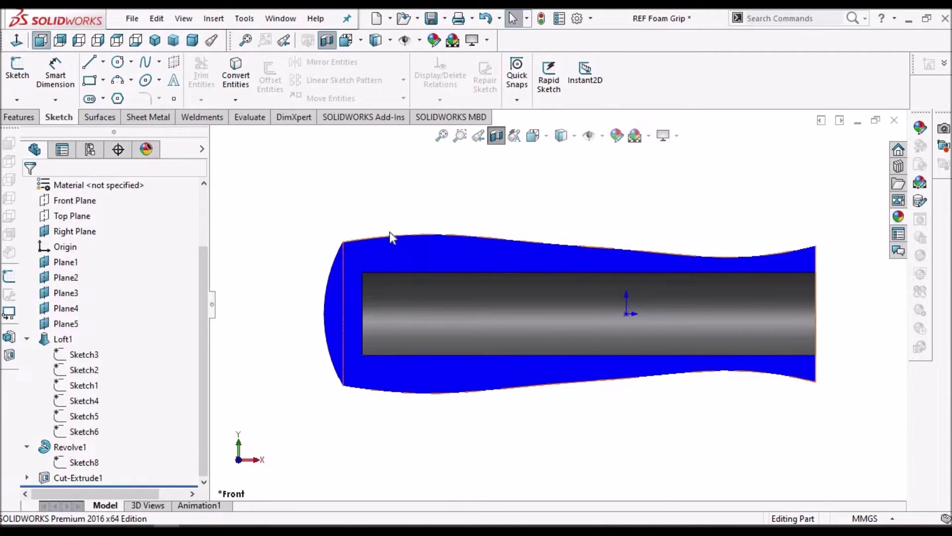
pyautogui.scroll(-2, 481, 239)
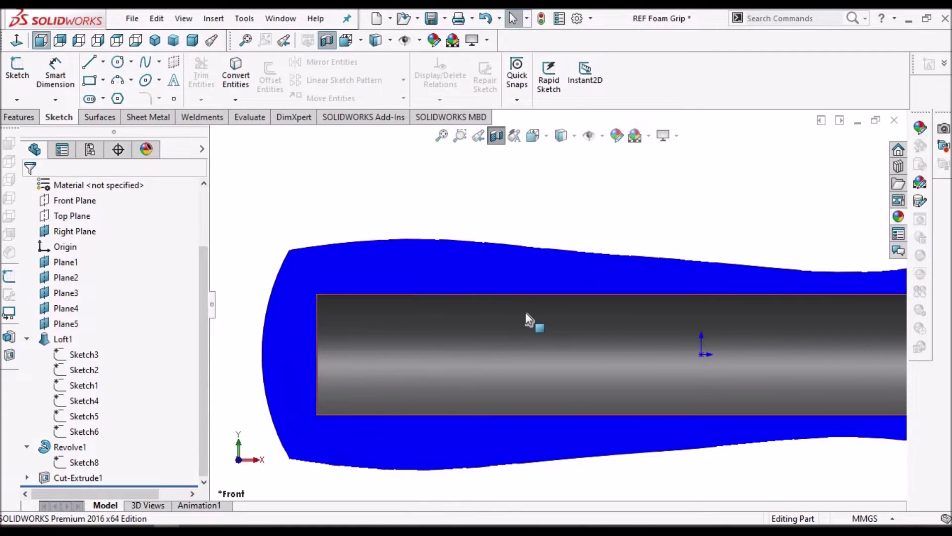
pyautogui.scroll(2, 525, 311)
pyautogui.click(496, 136)
pyautogui.moveTo(560, 214); pyautogui.dragTo(492, 422, button='middle')
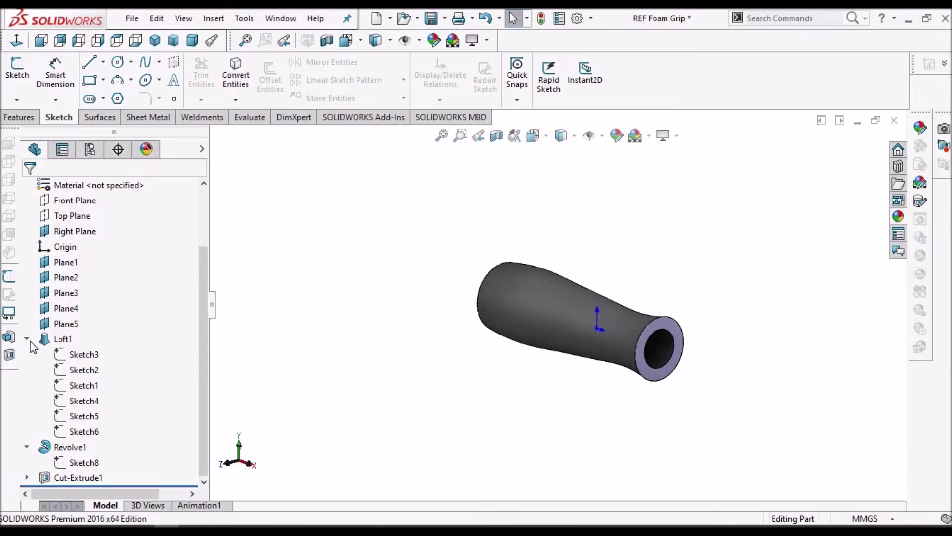
# Step: Save the part, collapse the feature tree and start a sketch on the Front Plane
pyautogui.hotkey('shift', 'c')
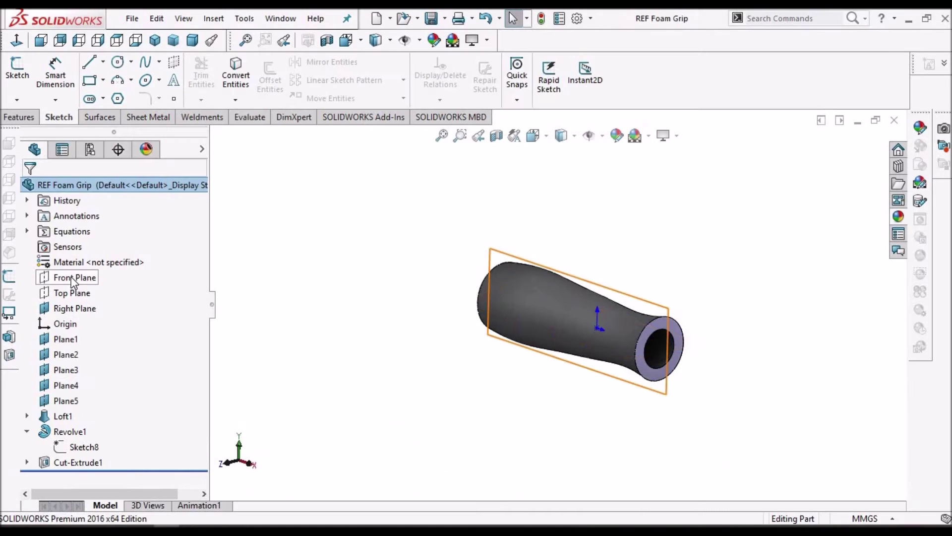
pyautogui.click(73, 279)
pyautogui.click(17, 68)
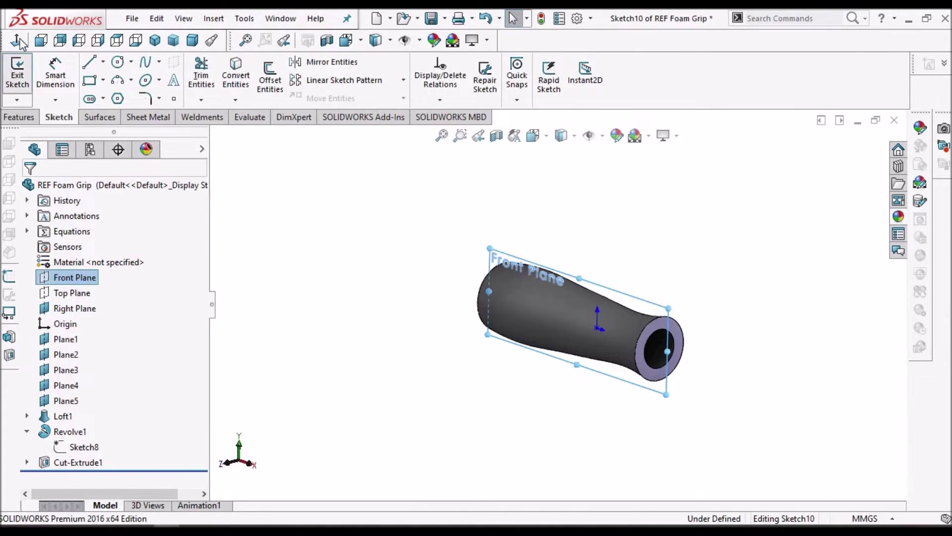
# Step: Display the grip with hidden lines removed in the front view of the sketch
pyautogui.click(563, 136)
pyautogui.click(564, 237)
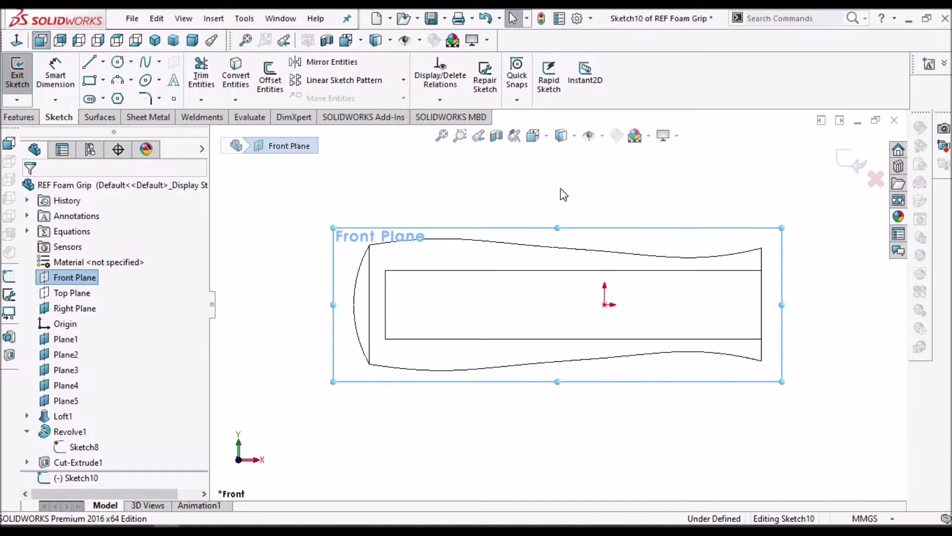
pyautogui.click(560, 190)
pyautogui.click(561, 135)
pyautogui.click(563, 196)
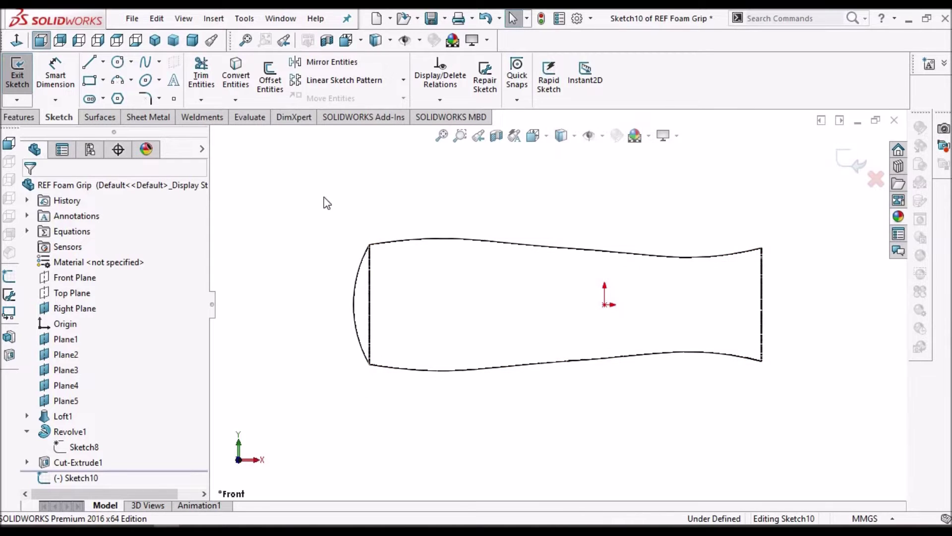
# Step: Sketch an ellipse inside the wide part of the grip, level with the origin, with radii of about 24.3 mm horizontally and 13.9 mm vertically
pyautogui.click(147, 83)
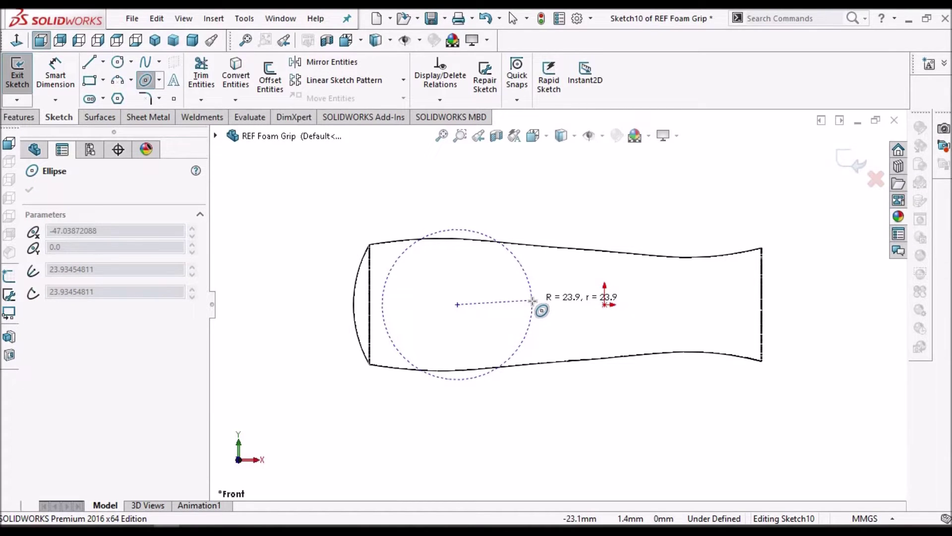
pyautogui.click(534, 301)
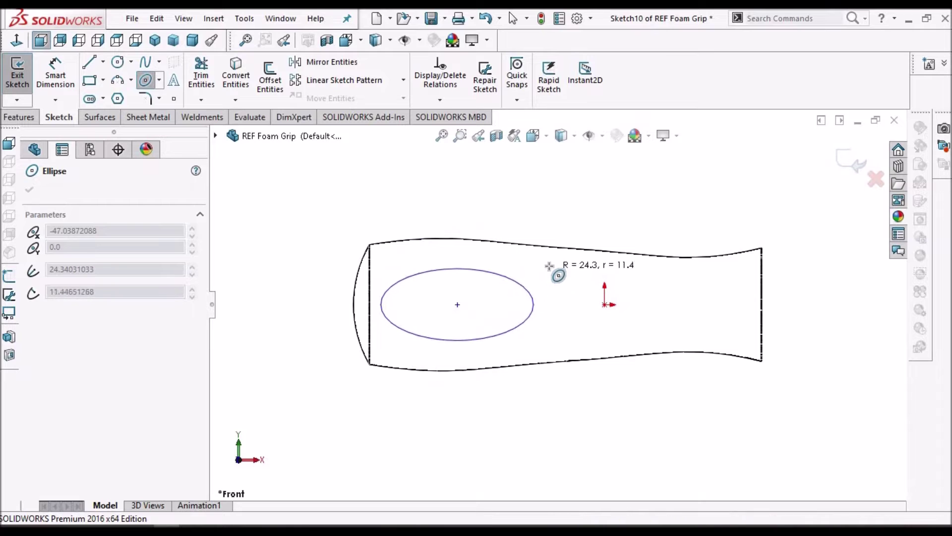
pyautogui.click(552, 261)
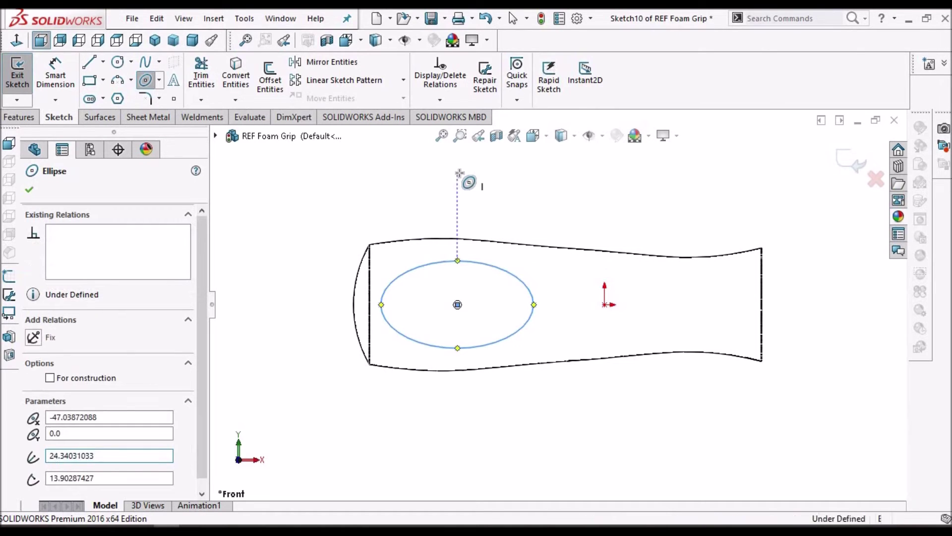
pyautogui.rightClick(460, 174)
pyautogui.click(471, 185)
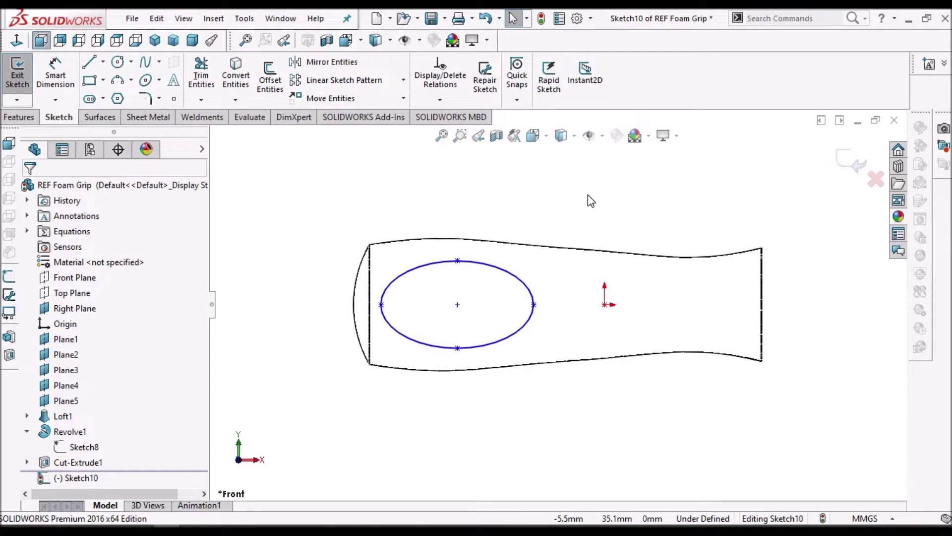
# Step: Dimension the horizontal distance between the ellipse's centre and the origin as 34 mm
pyautogui.press('d')
pyautogui.click(605, 306)
pyautogui.click(458, 305)
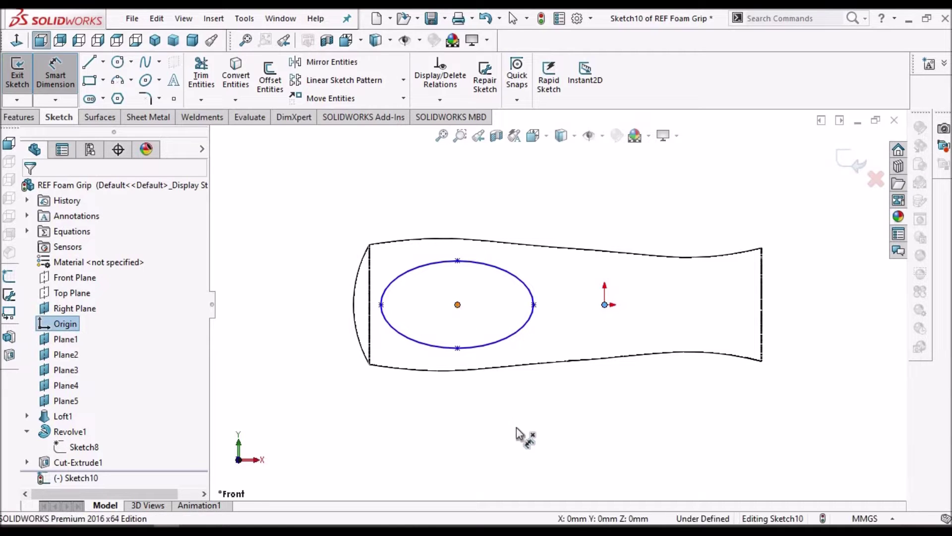
pyautogui.click(527, 441)
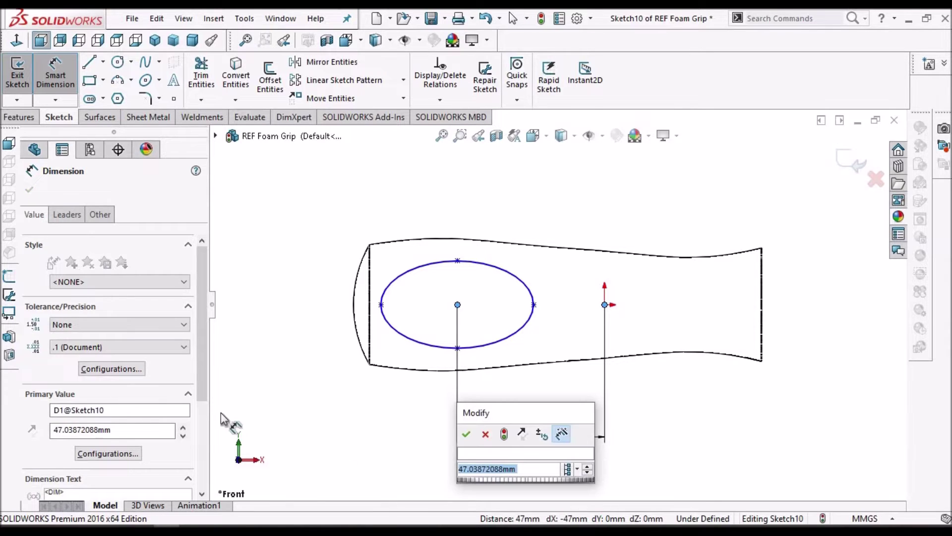
pyautogui.write('34')
pyautogui.press('Return')
pyautogui.press('Escape')
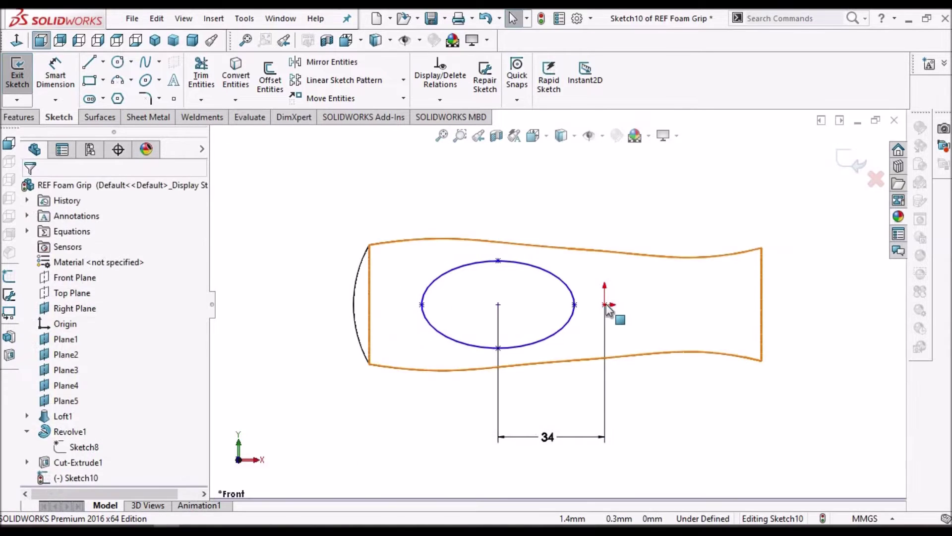
# Step: Add a horizontal relation between the origin, the ellipse's centre and its nearest axis endpoint
pyautogui.keyDown('ctrl'); pyautogui.click(575, 304); pyautogui.keyUp('ctrl')
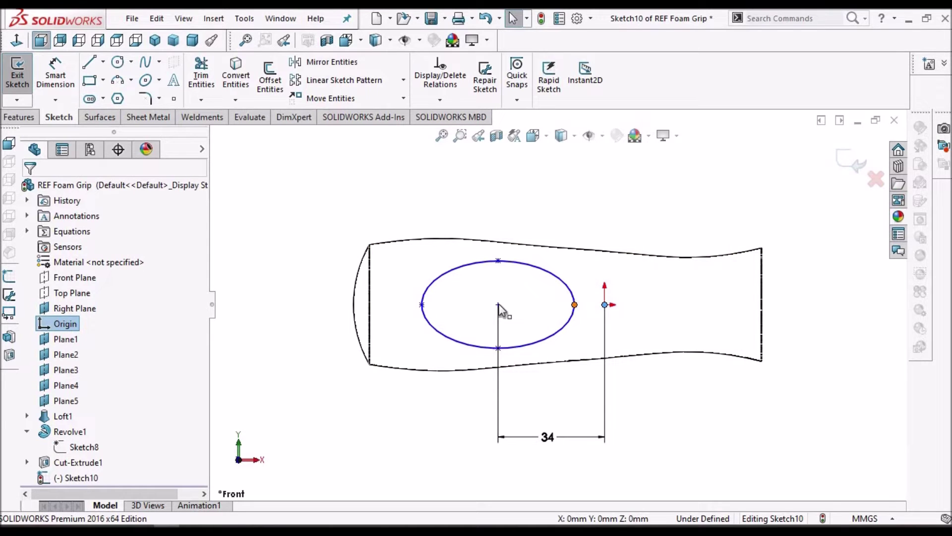
pyautogui.click(498, 305)
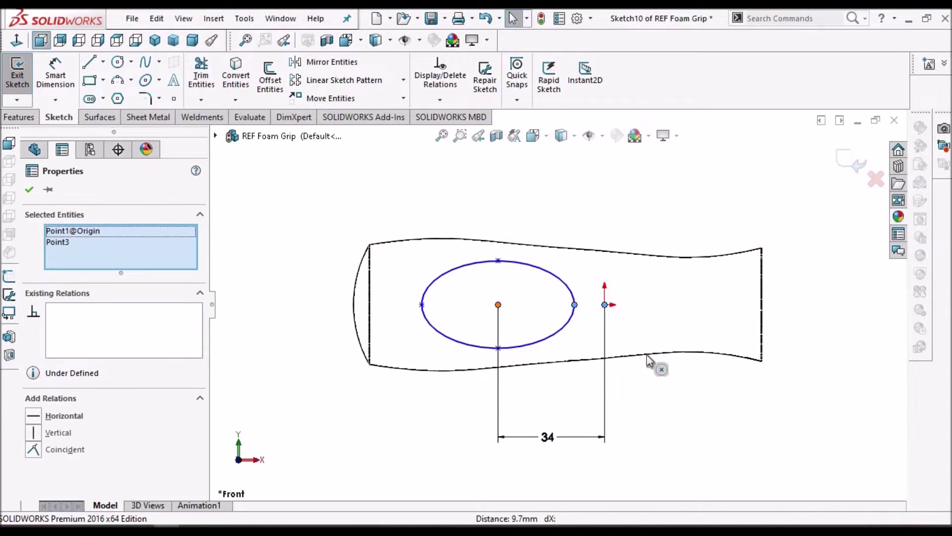
pyautogui.click(37, 414)
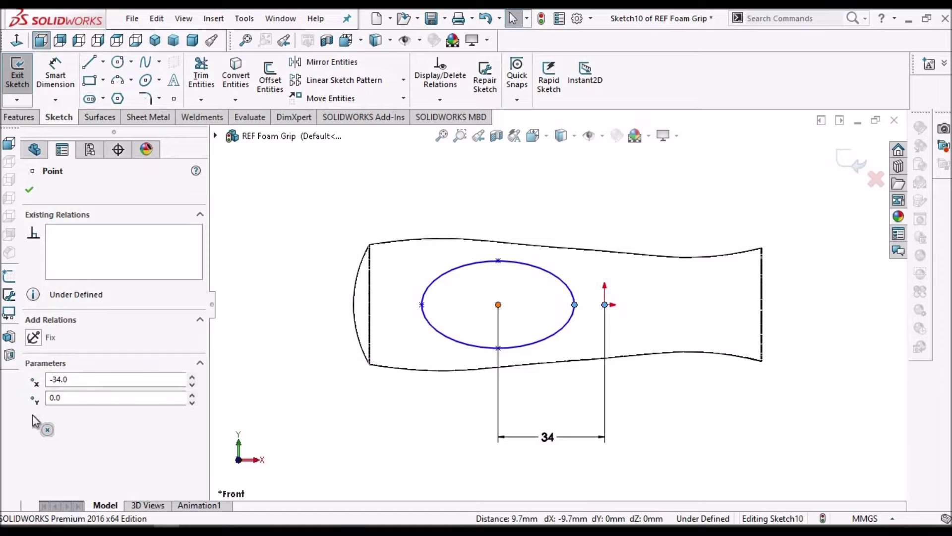
pyautogui.click(33, 415)
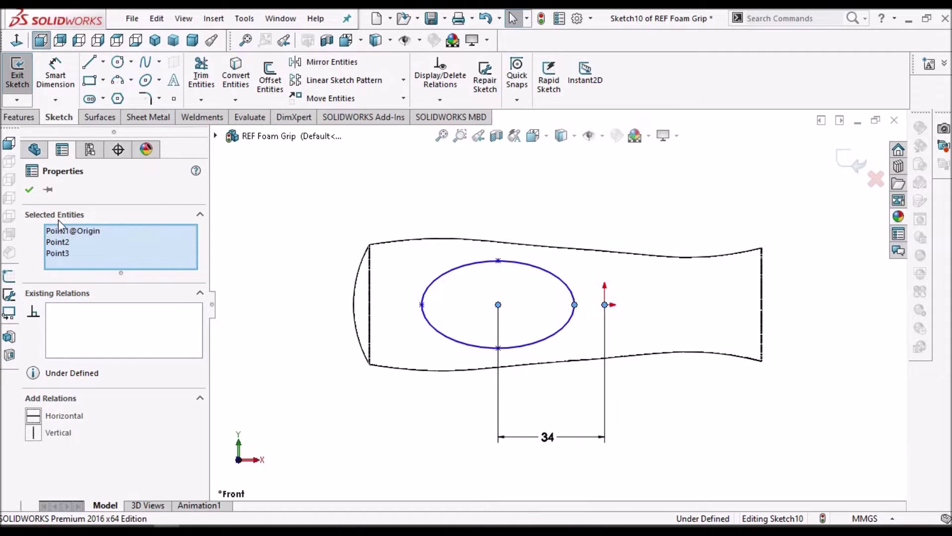
pyautogui.click(29, 189)
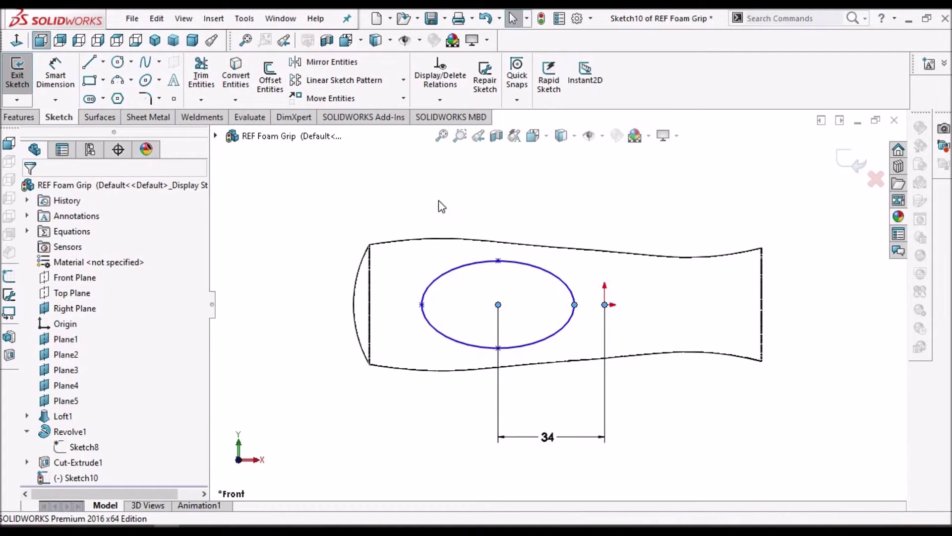
# Step: Add a vertical relation between the ellipse's centre and its lower axis endpoint
pyautogui.click(498, 260)
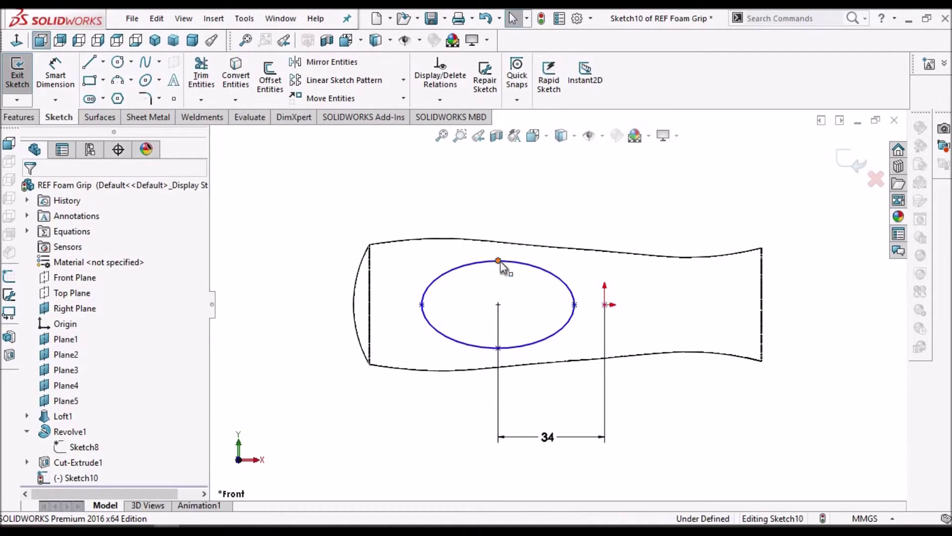
pyautogui.click(498, 304)
pyautogui.click(498, 348)
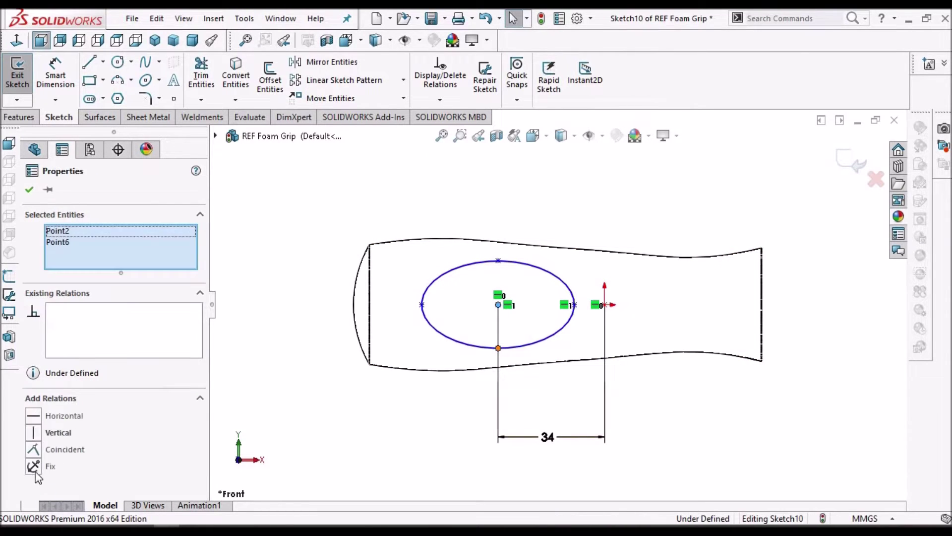
pyautogui.click(34, 432)
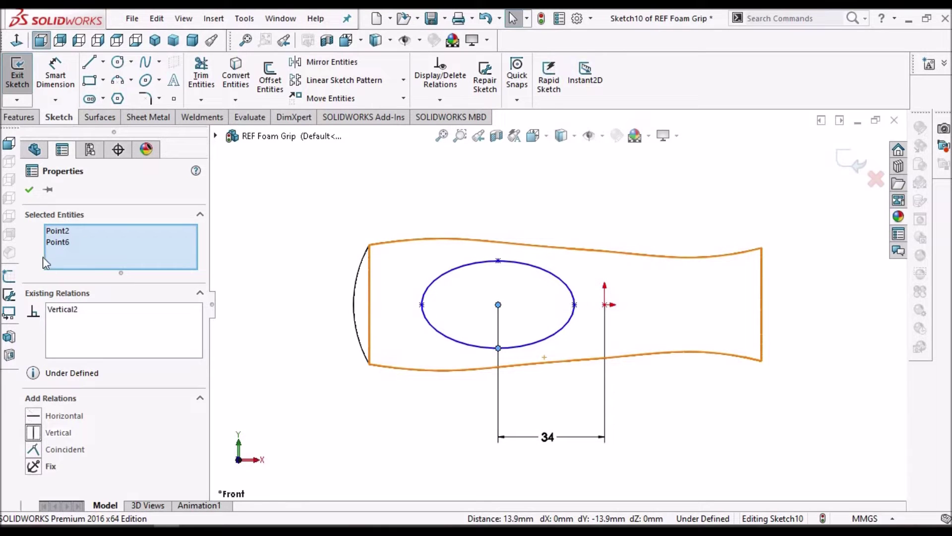
pyautogui.click(29, 189)
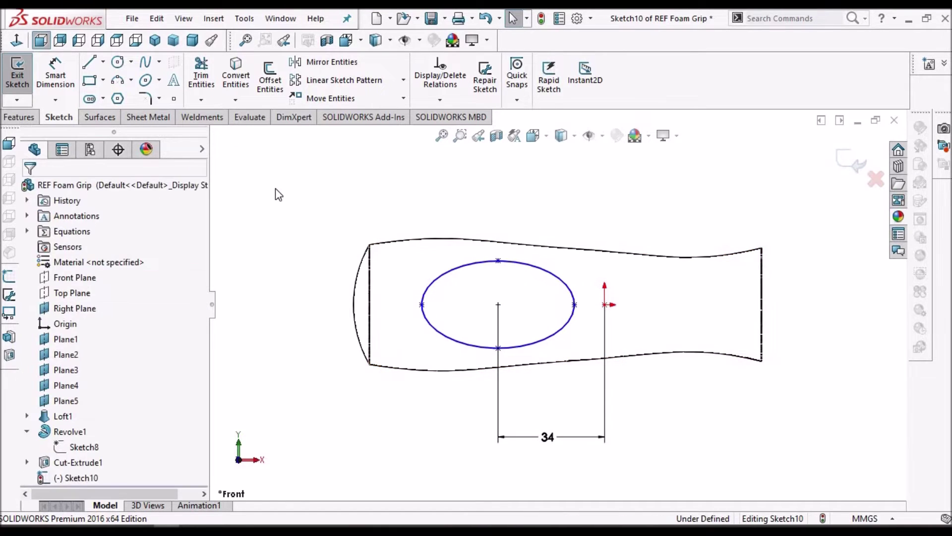
# Step: Dimension the ellipse 63 mm wide and 55 mm high between its opposite axis endpoints
pyautogui.click(57, 72)
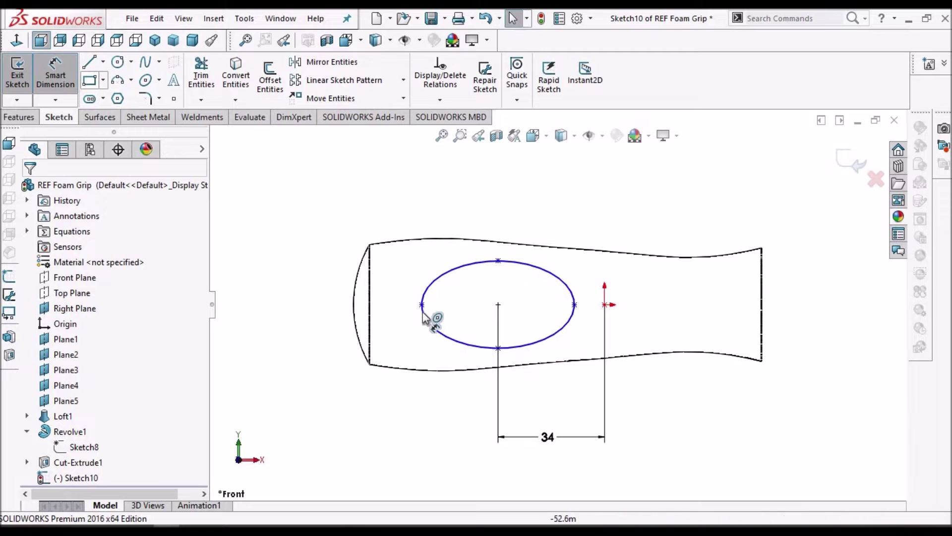
pyautogui.click(422, 306)
pyautogui.click(574, 305)
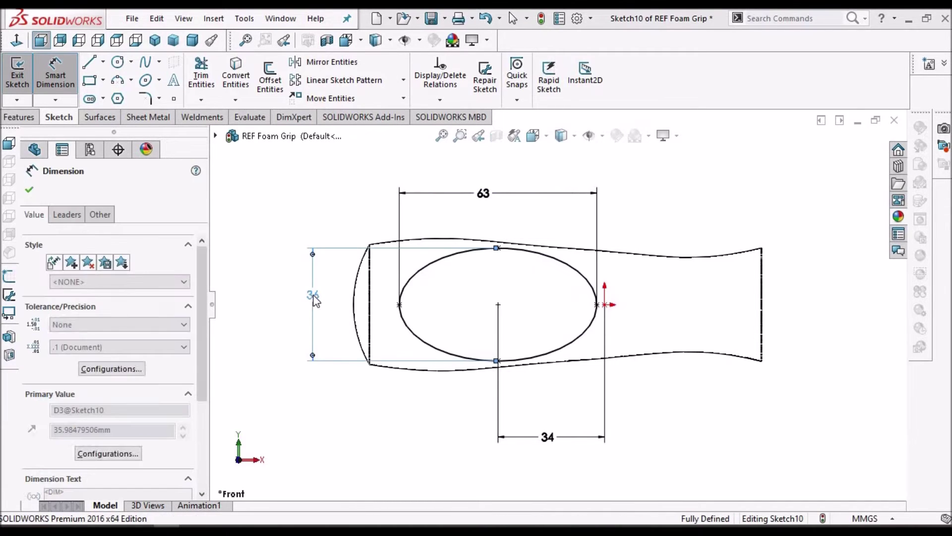
pyautogui.click(30, 191)
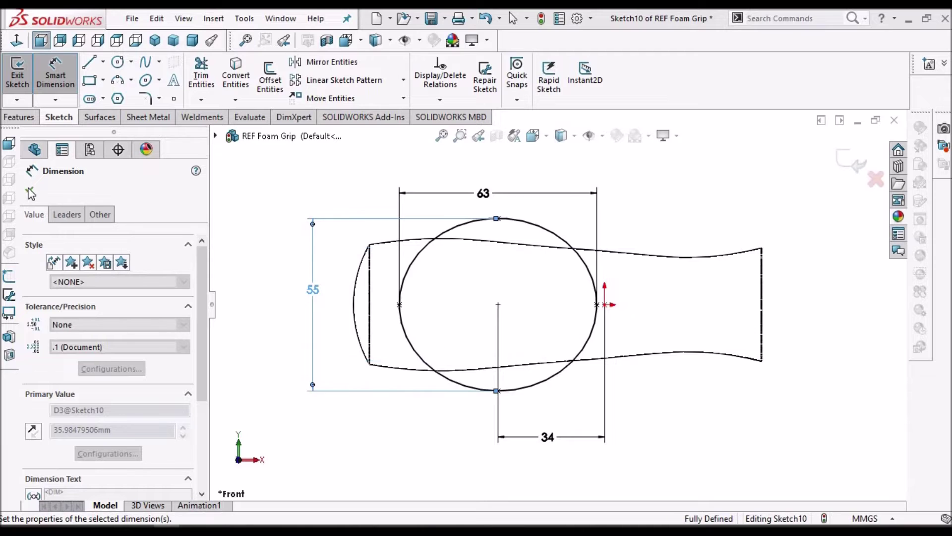
pyautogui.press('Escape')
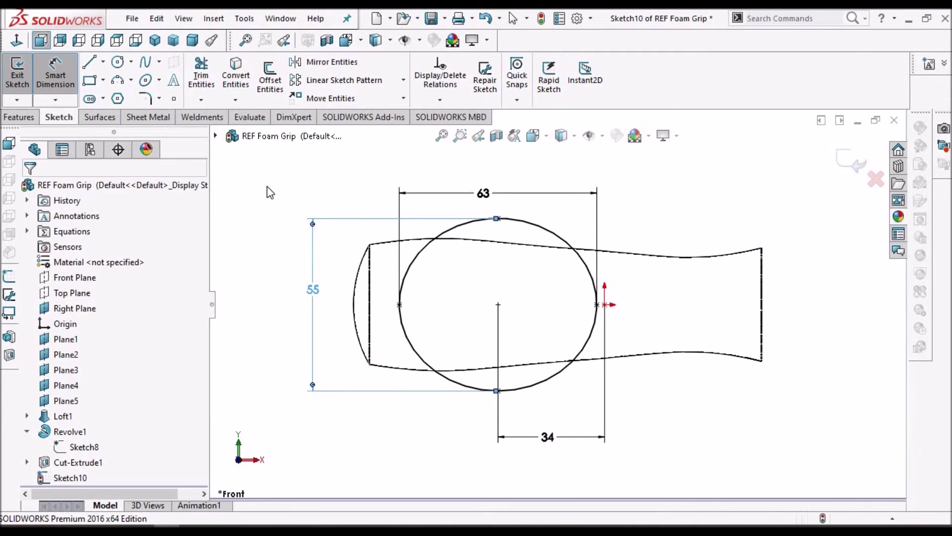
pyautogui.press('Escape')
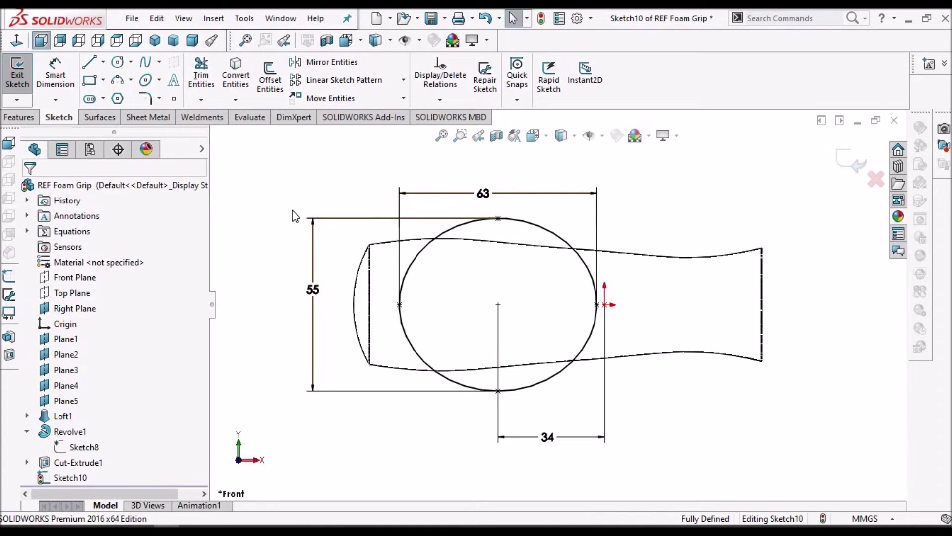
# Step: Create a projection Split Line of the ellipse sketch on the grip's outer face, with the part displayed shaded with edges
pyautogui.click(21, 119)
pyautogui.click(616, 135)
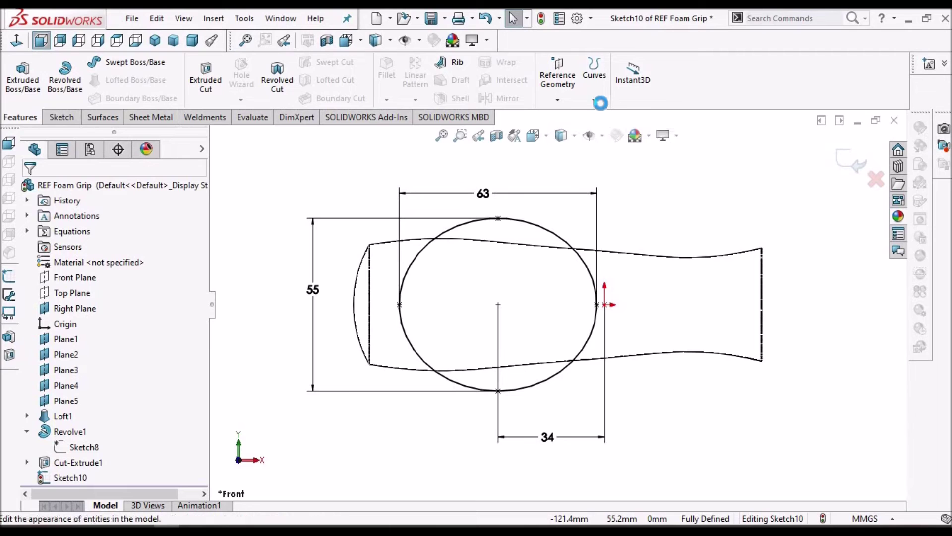
pyautogui.click(595, 100)
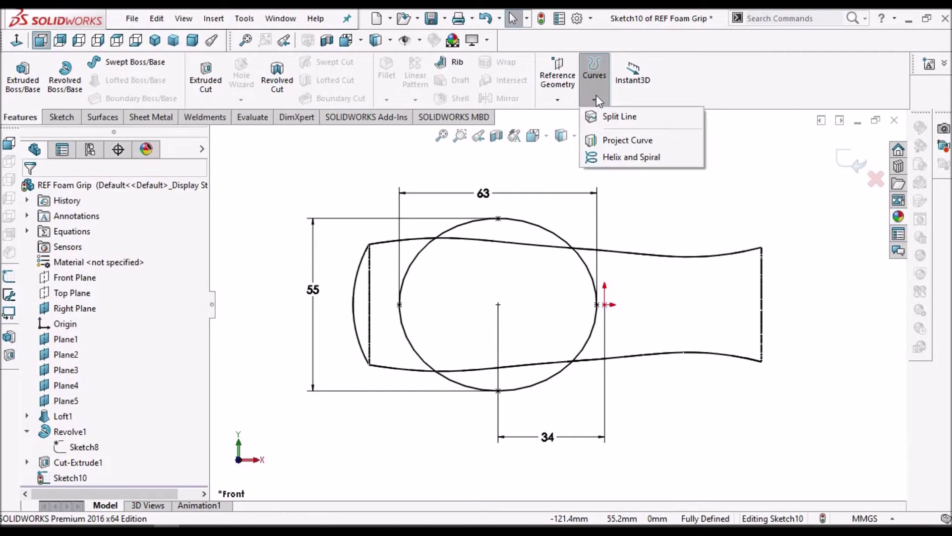
pyautogui.click(614, 118)
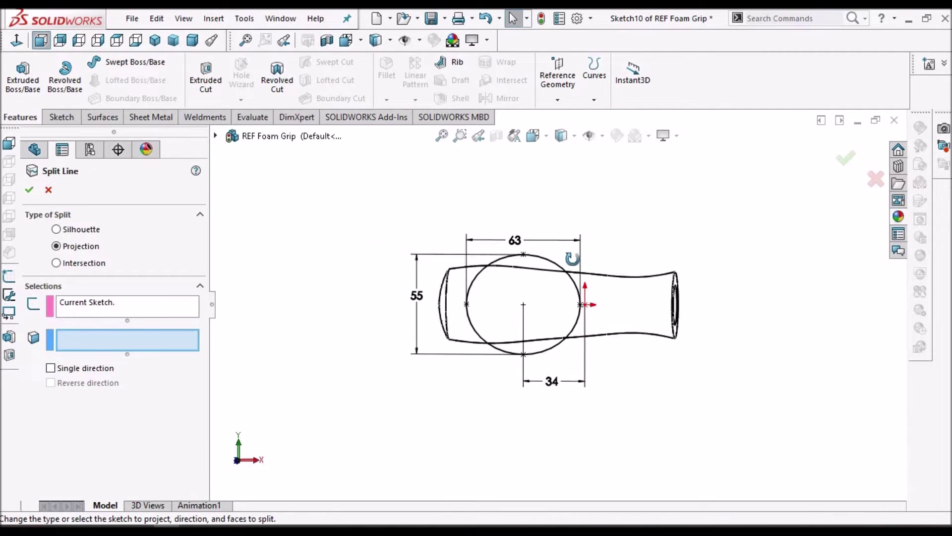
pyautogui.click(562, 135)
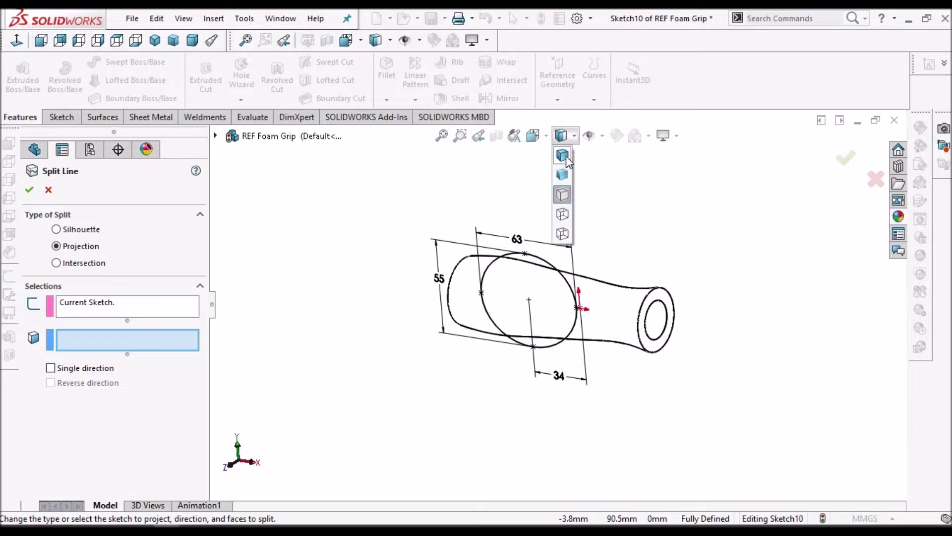
pyautogui.click(568, 159)
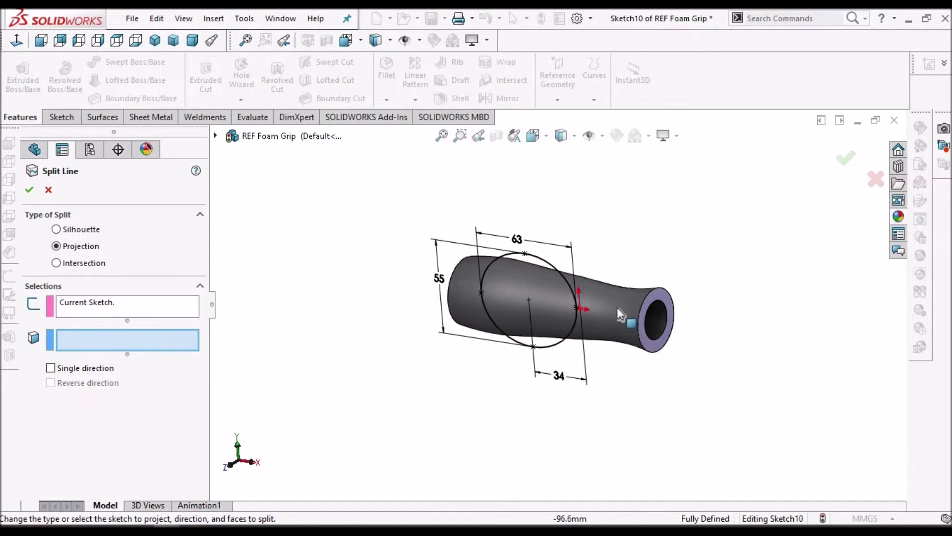
pyautogui.scroll(-2, 609, 312)
pyautogui.scroll(-2, 609, 312)
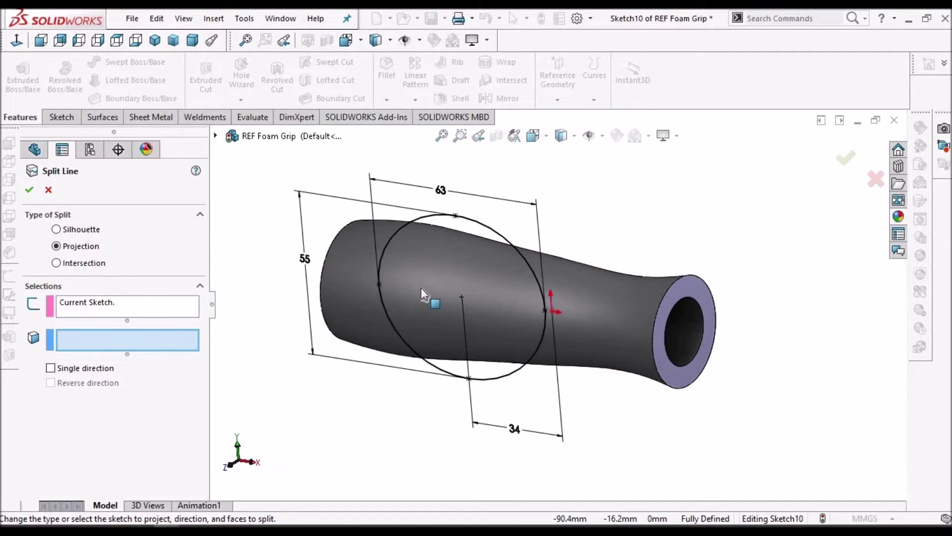
pyautogui.click(450, 304)
pyautogui.click(29, 191)
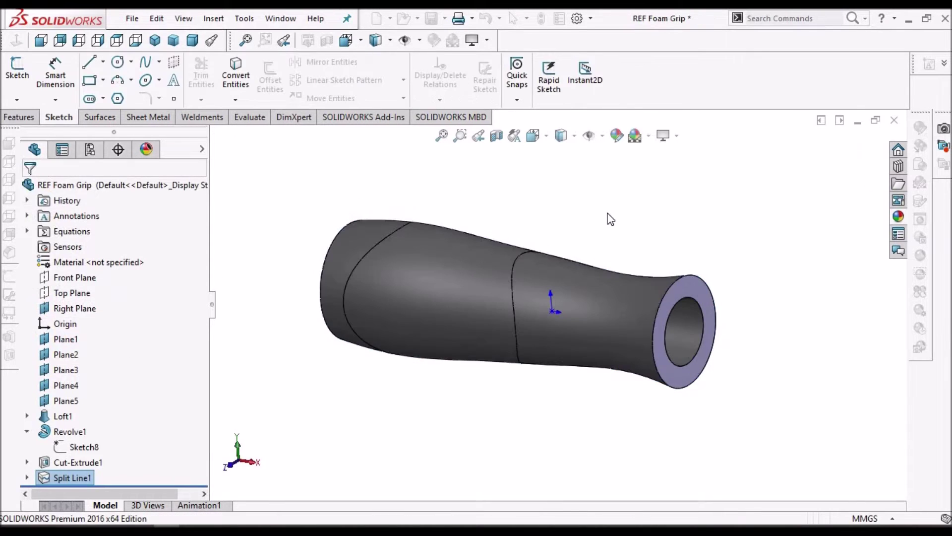
# Step: Examine the split region at an angle and compare it with the bicycle handle grips reference PDF
pyautogui.click(540, 273)
pyautogui.moveTo(540, 273)
pyautogui.mouseDown(button='middle')
pyautogui.moveTo(589, 156)
pyautogui.moveTo(500, 308)
pyautogui.mouseUp(button='middle')
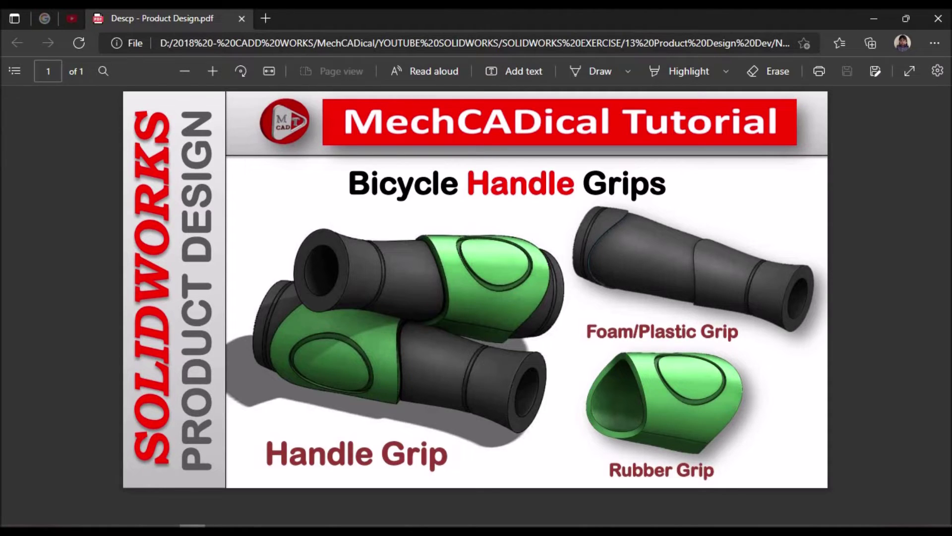
pyautogui.click(193, 530)
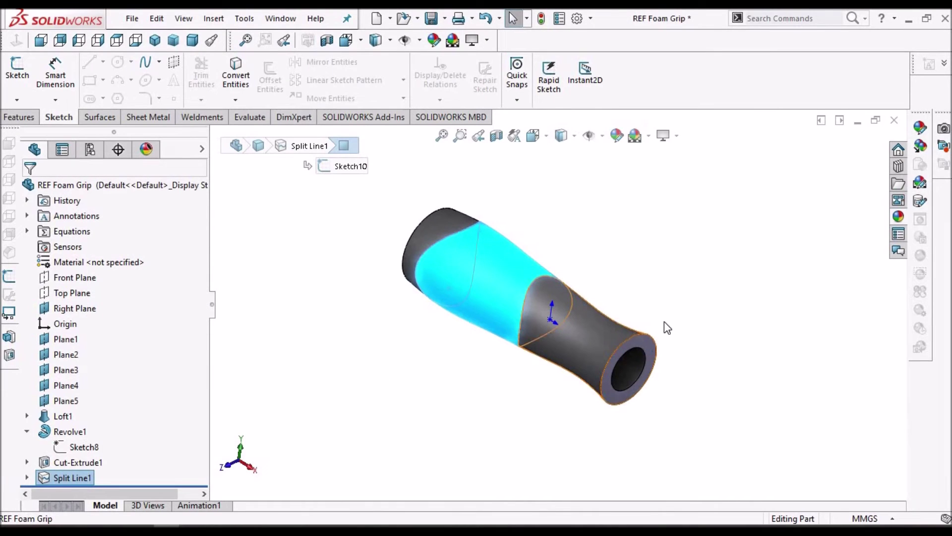
pyautogui.click(665, 321)
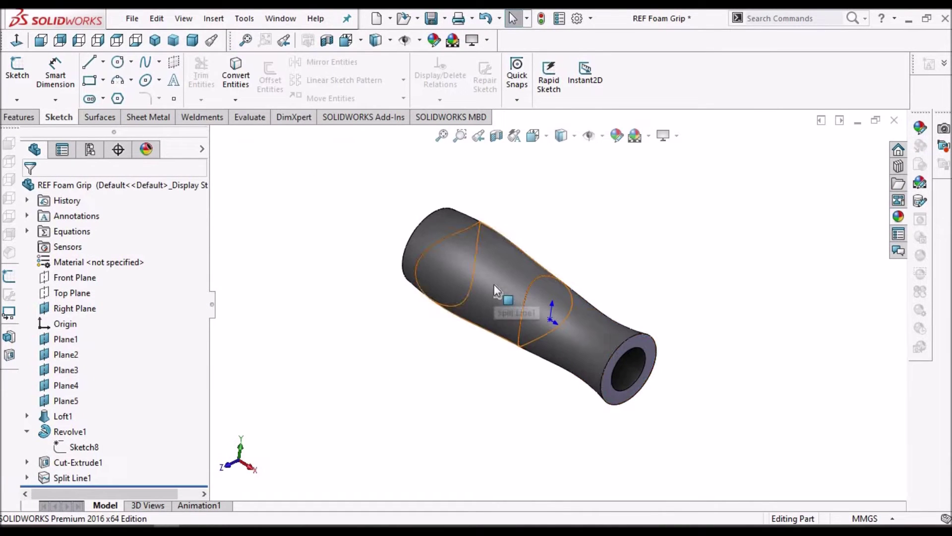
# Step: Offset the split face around the middle of the grip by 0 mm to create a coincident surface
pyautogui.click(494, 284)
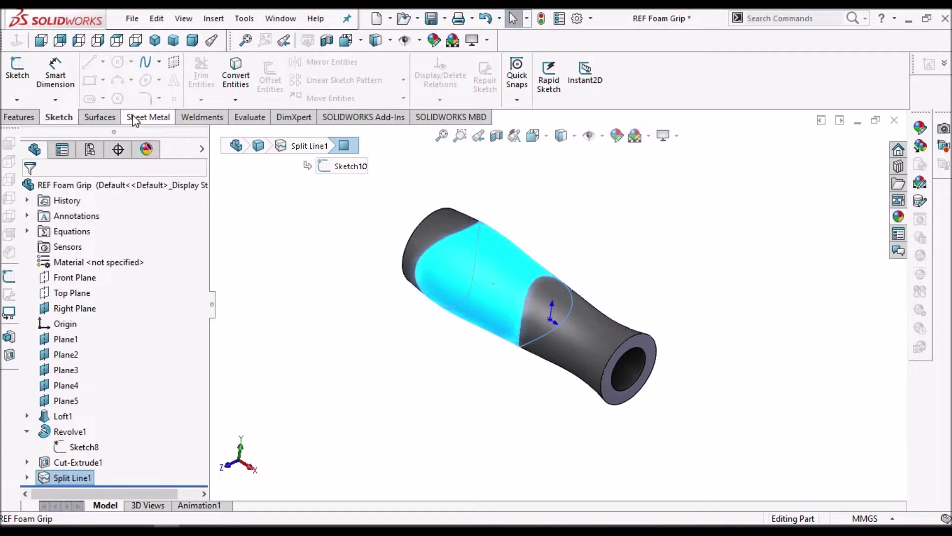
pyautogui.click(103, 116)
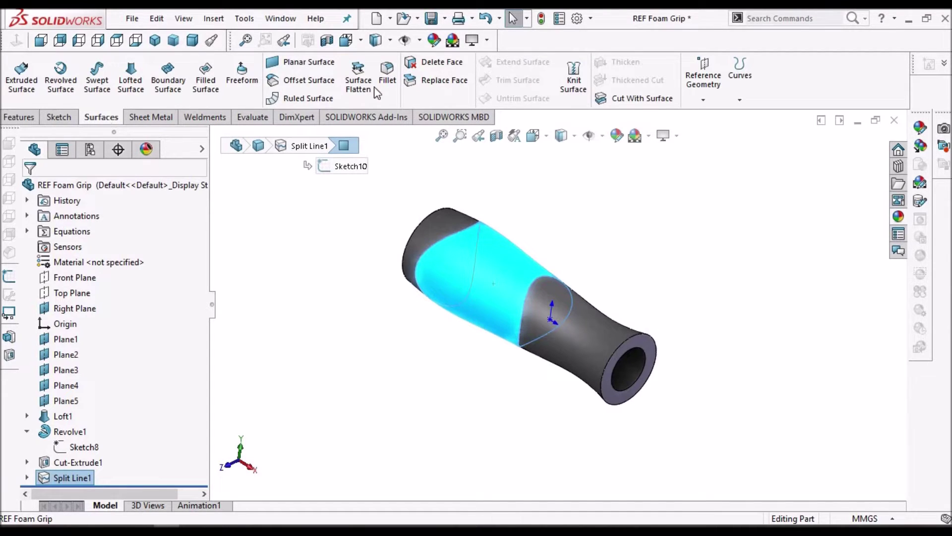
pyautogui.click(299, 81)
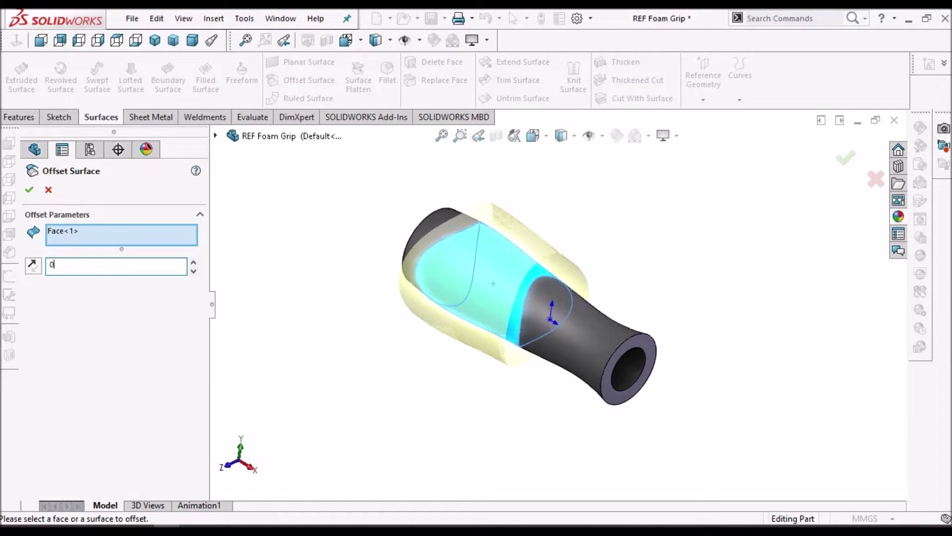
pyautogui.write('0')
pyautogui.press('Return')
pyautogui.click(29, 191)
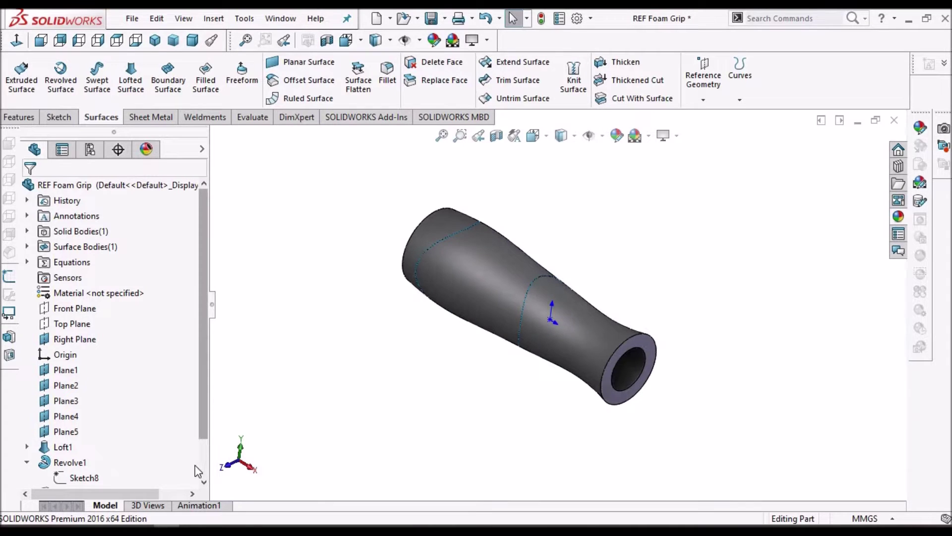
# Step: Make a Thickened Cut from the offset surface with a thickness of 1 mm into the grip body
pyautogui.scroll(-1, 200, 472)
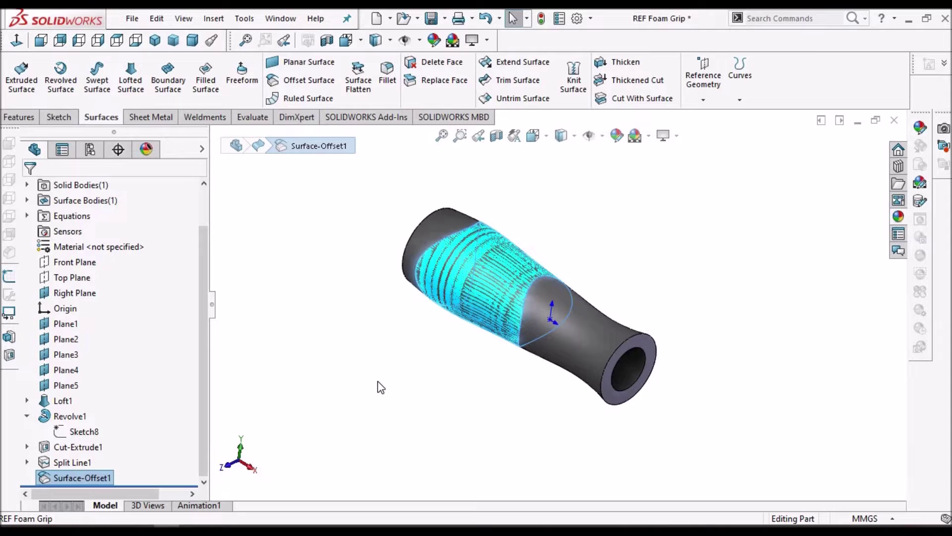
pyautogui.click(648, 84)
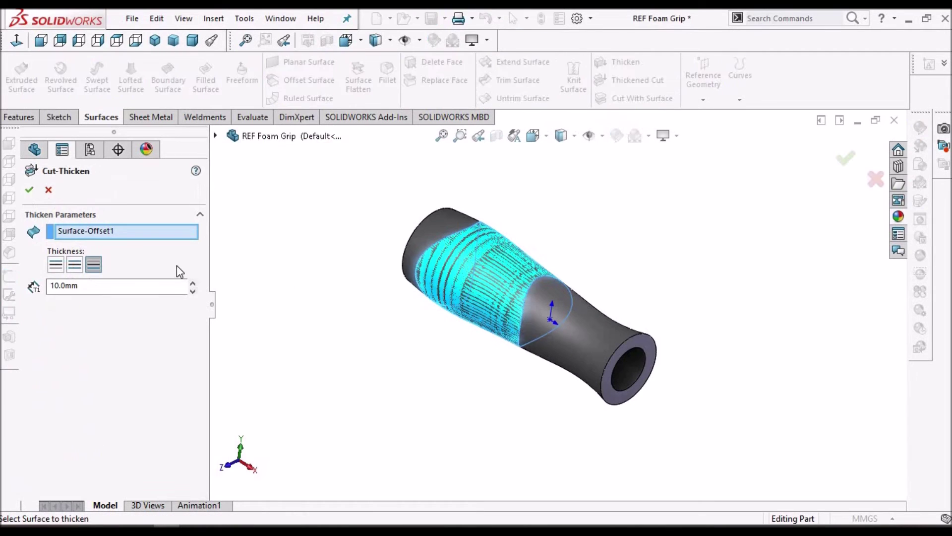
pyautogui.click(128, 289)
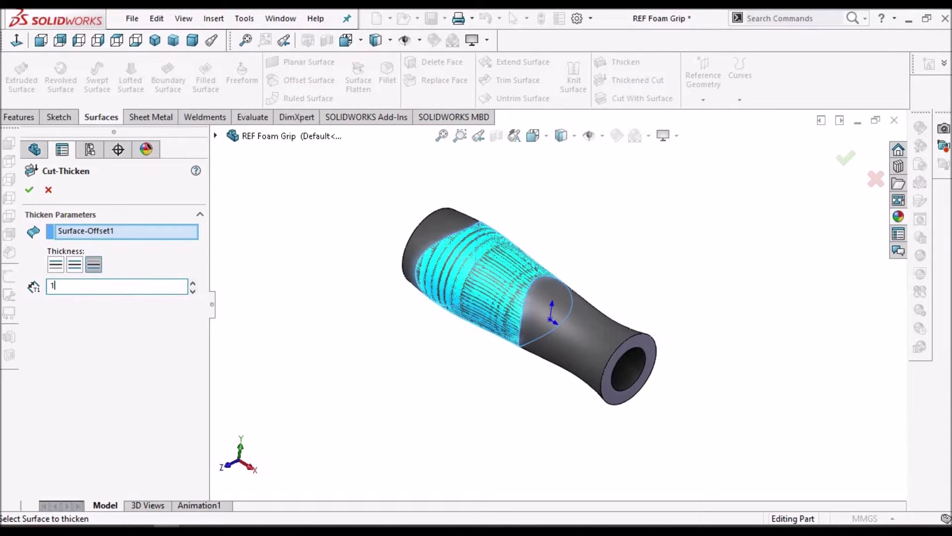
pyautogui.press('Return')
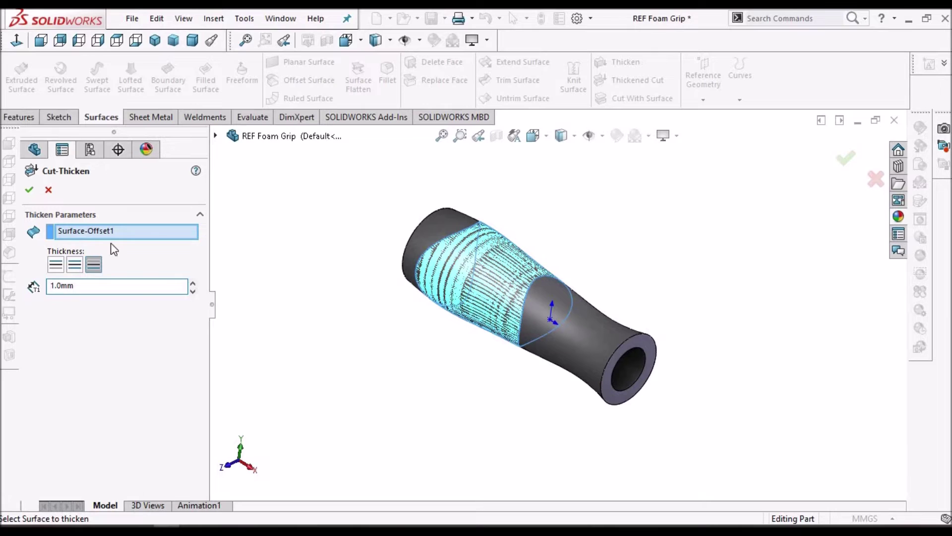
pyautogui.click(28, 191)
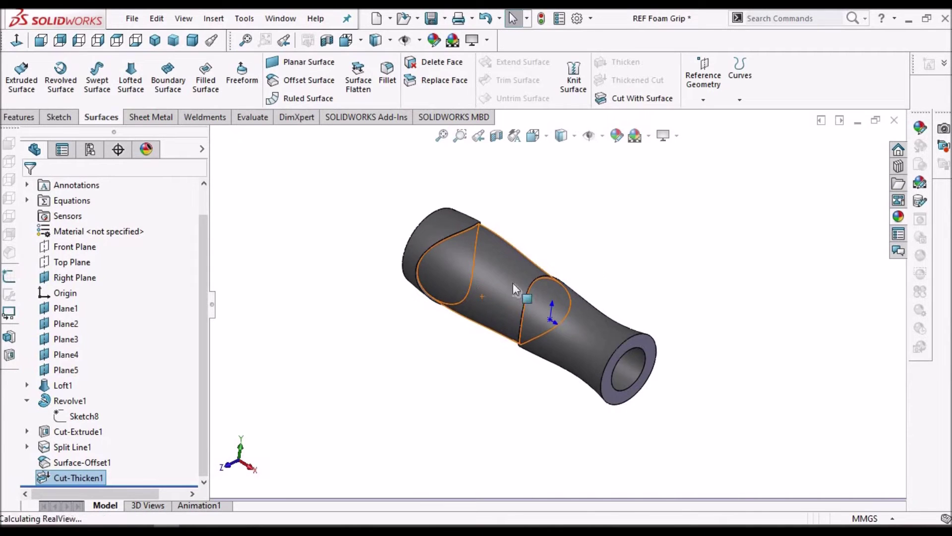
# Step: Edit the thickened cut to preview thickening on side 1, and set it back to the opposite side
pyautogui.scroll(-5, 467, 279)
pyautogui.moveTo(498, 227); pyautogui.dragTo(492, 278, button='middle')
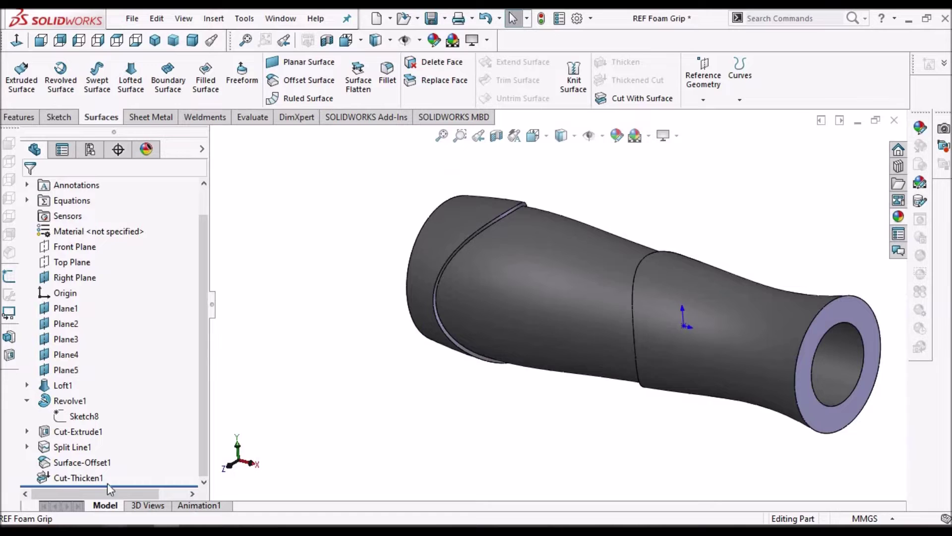
pyautogui.rightClick(74, 478)
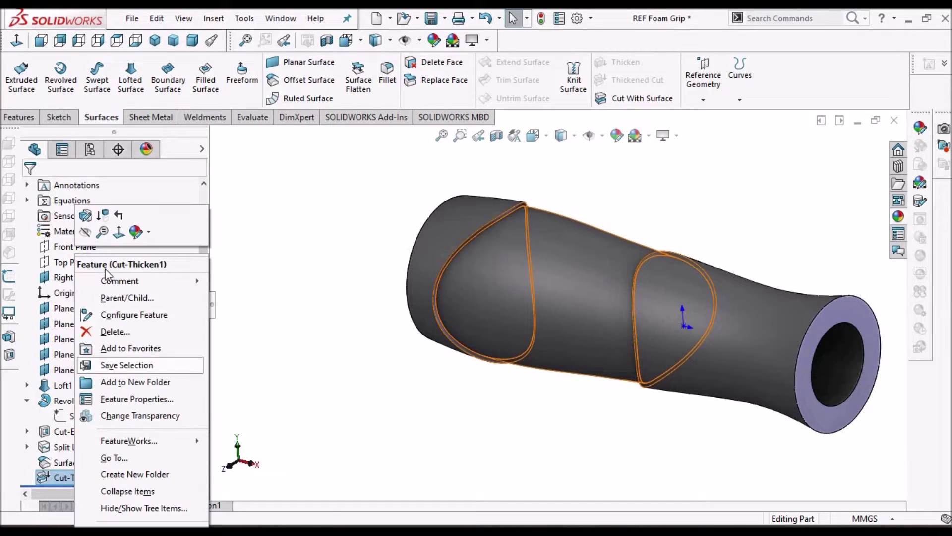
pyautogui.click(86, 216)
pyautogui.click(569, 273)
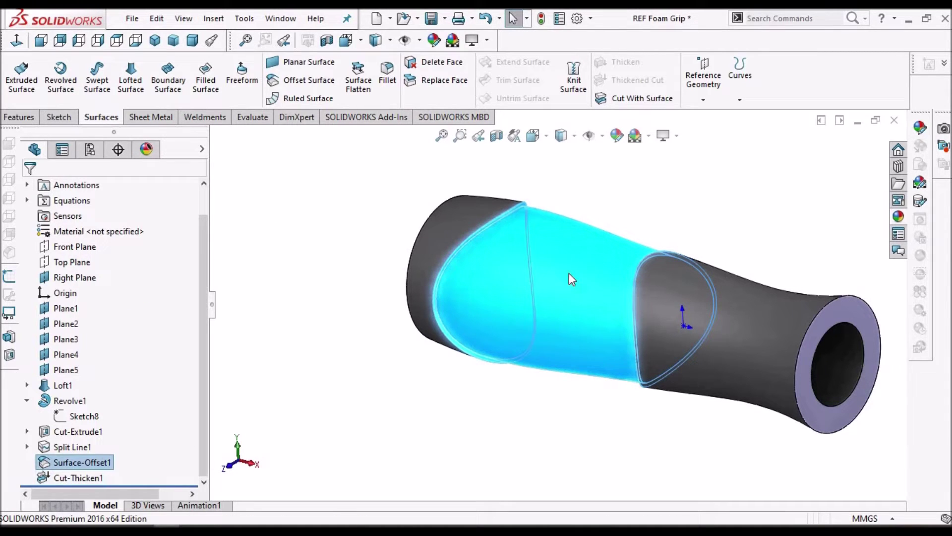
pyautogui.click(54, 266)
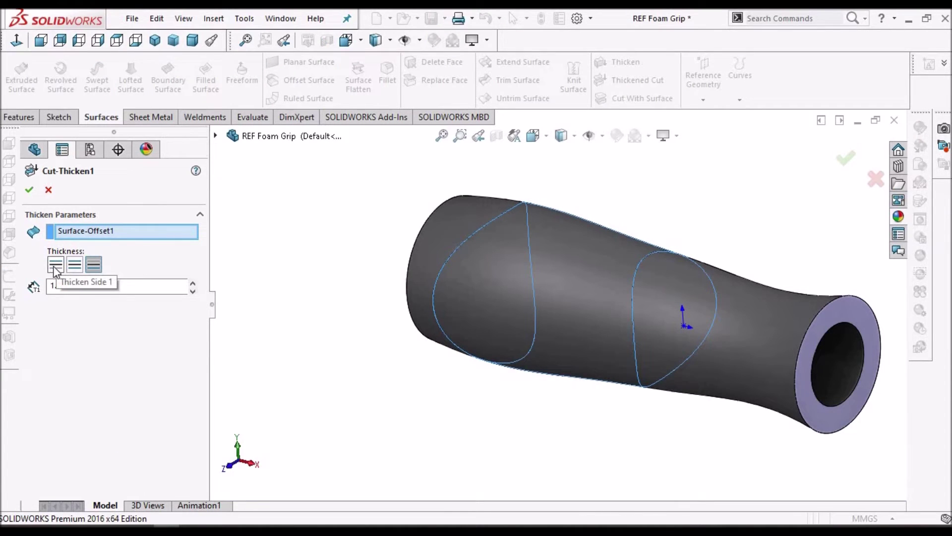
pyautogui.click(56, 268)
pyautogui.scroll(-3, 564, 278)
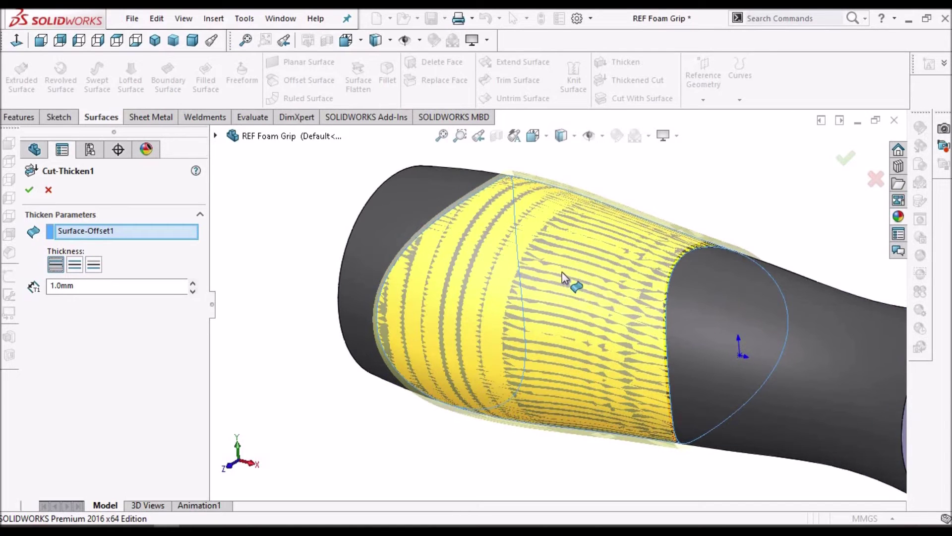
pyautogui.moveTo(557, 227); pyautogui.dragTo(486, 272, button='middle')
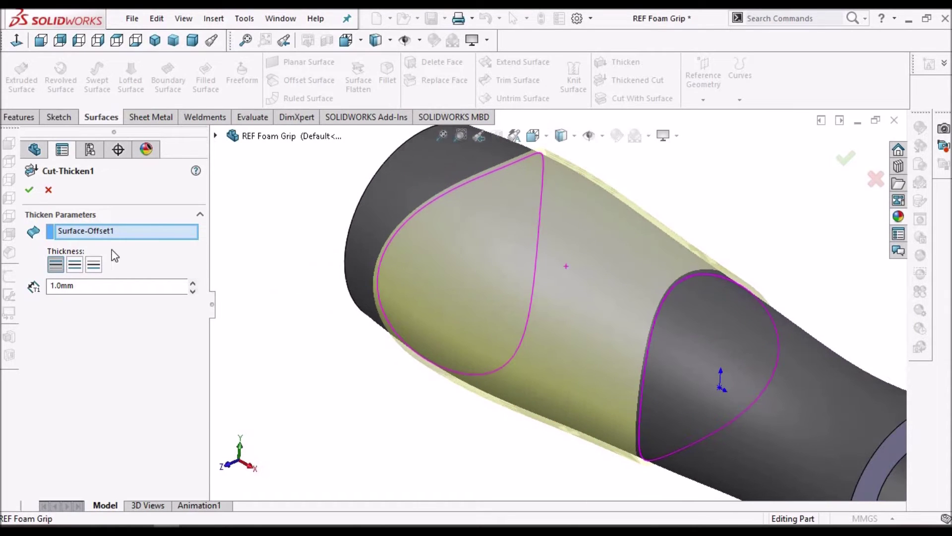
pyautogui.click(94, 266)
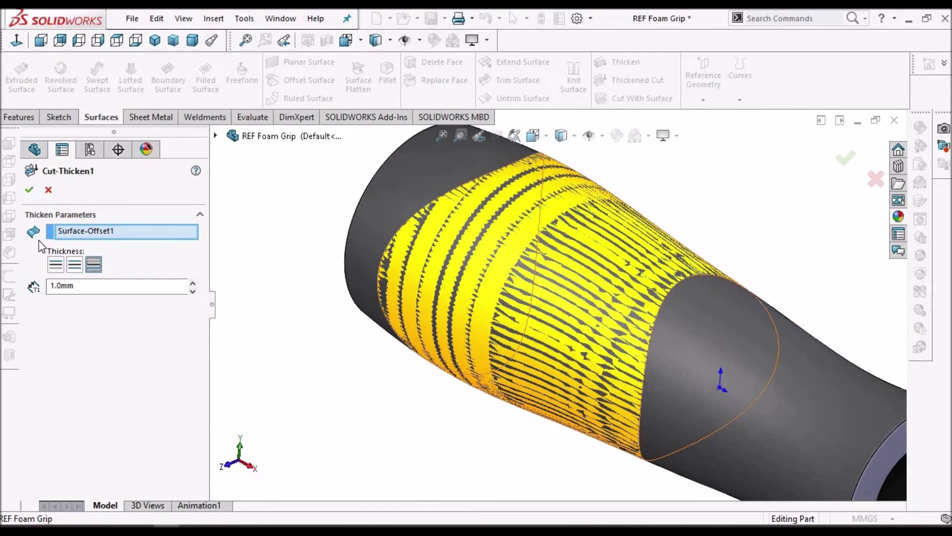
pyautogui.click(30, 190)
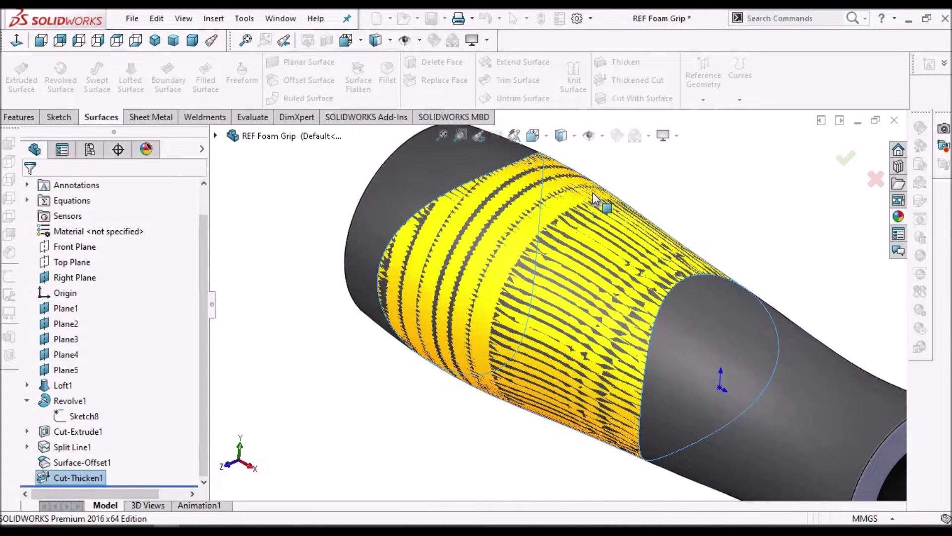
pyautogui.scroll(1, 714, 204)
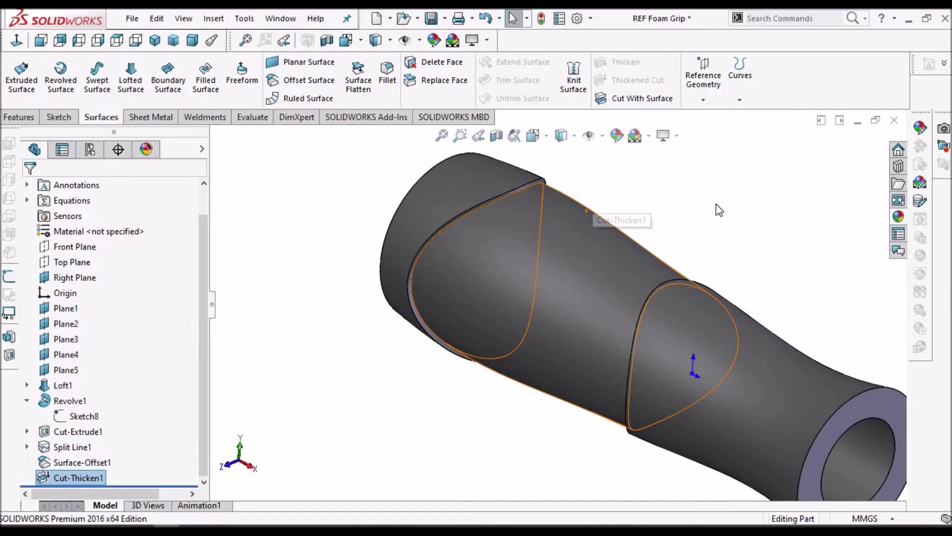
pyautogui.scroll(2, 715, 203)
pyautogui.click(716, 203)
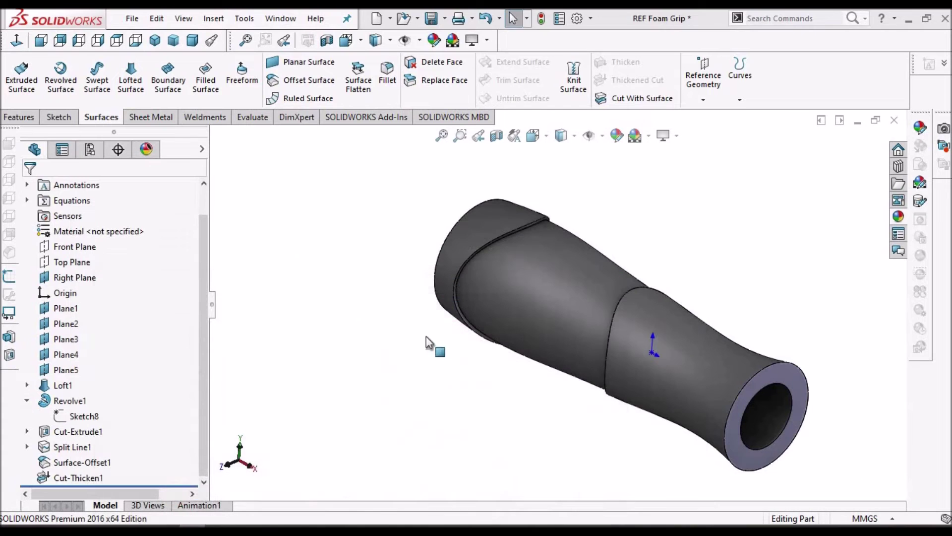
# Step: View the Front Plane head-on in wireframe display and start a circle sketch on it
pyautogui.click(66, 251)
pyautogui.click(58, 117)
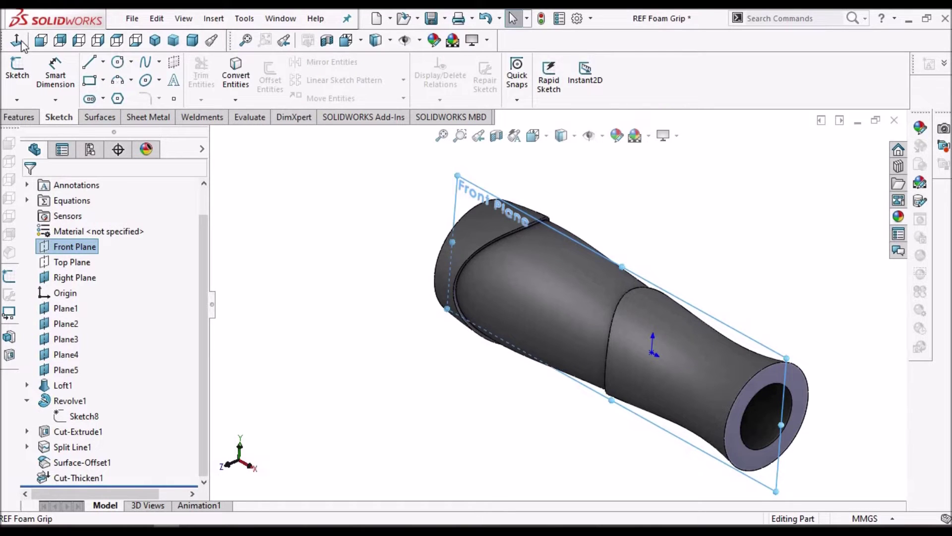
pyautogui.click(20, 43)
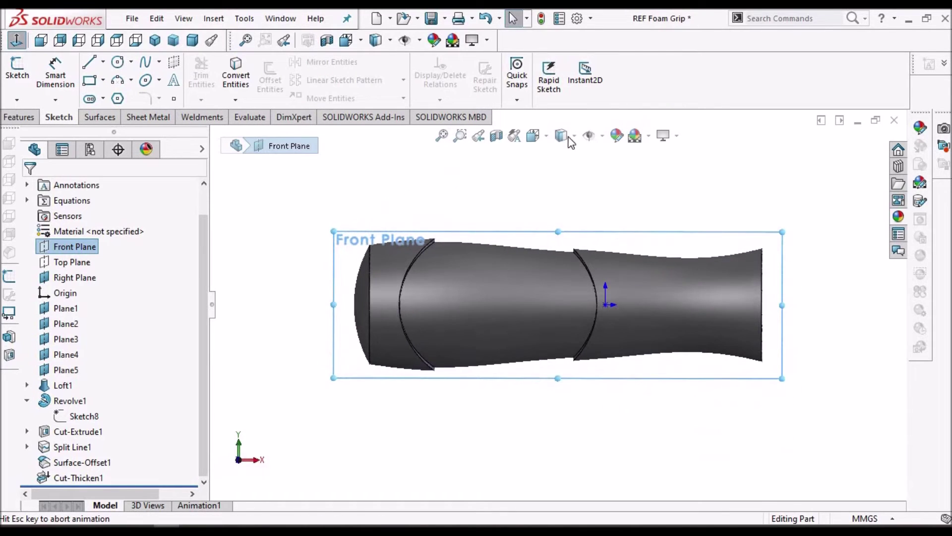
pyautogui.click(574, 135)
pyautogui.click(563, 235)
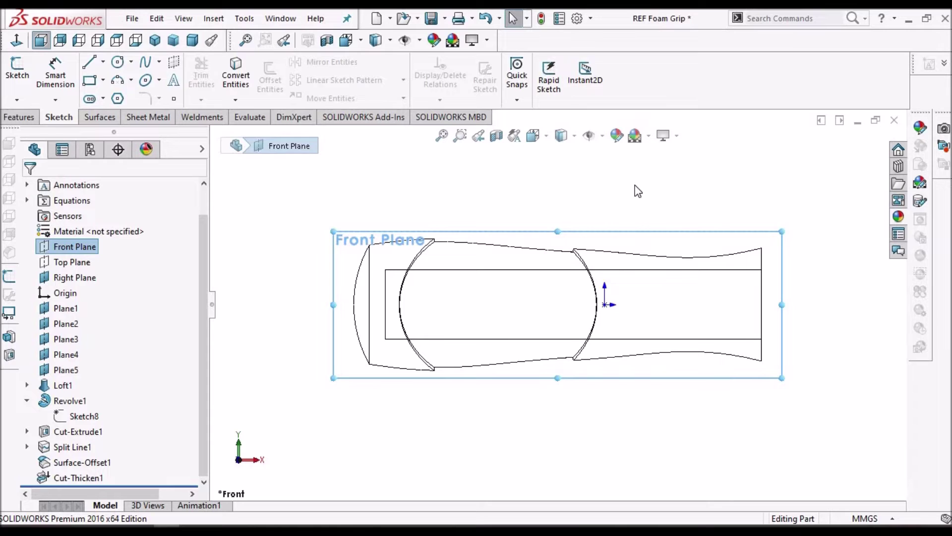
pyautogui.press('Escape')
pyautogui.click(116, 63)
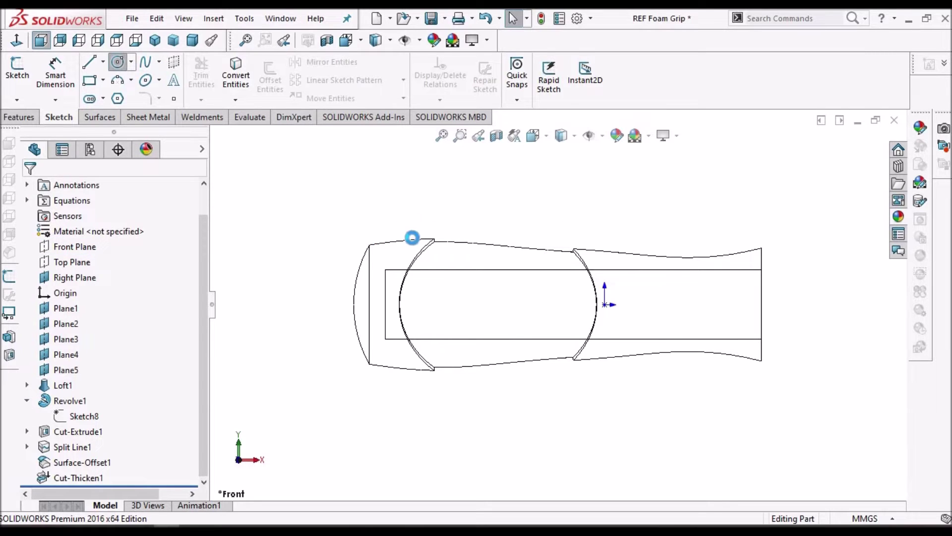
pyautogui.scroll(3, 425, 248)
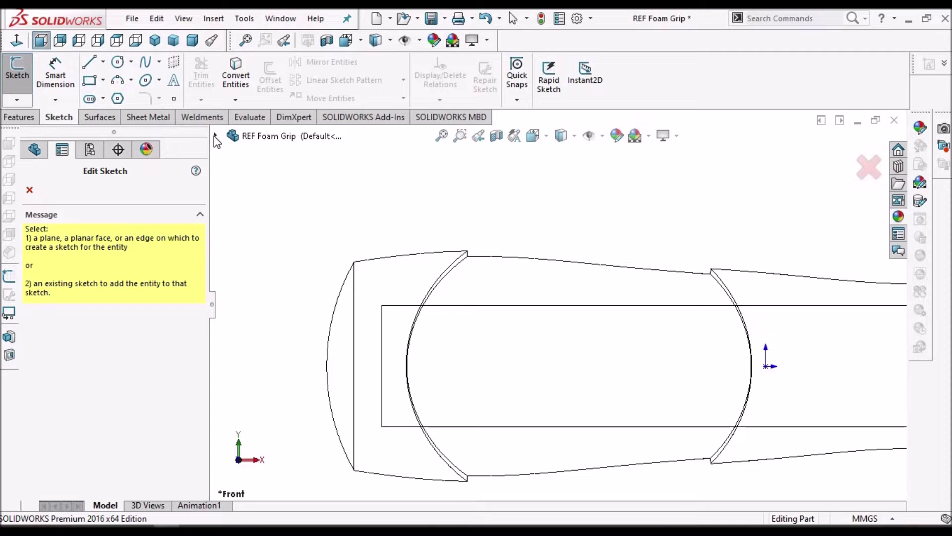
pyautogui.click(279, 229)
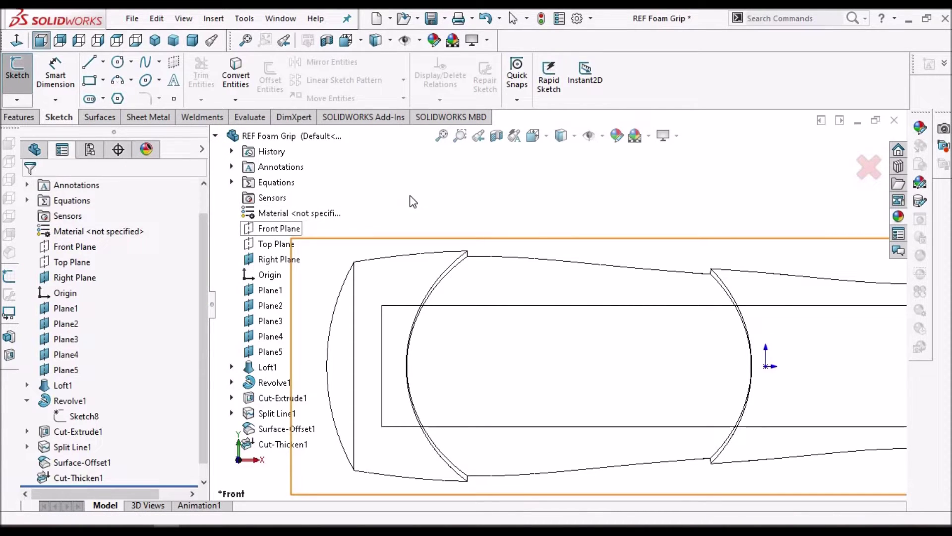
pyautogui.click(471, 241)
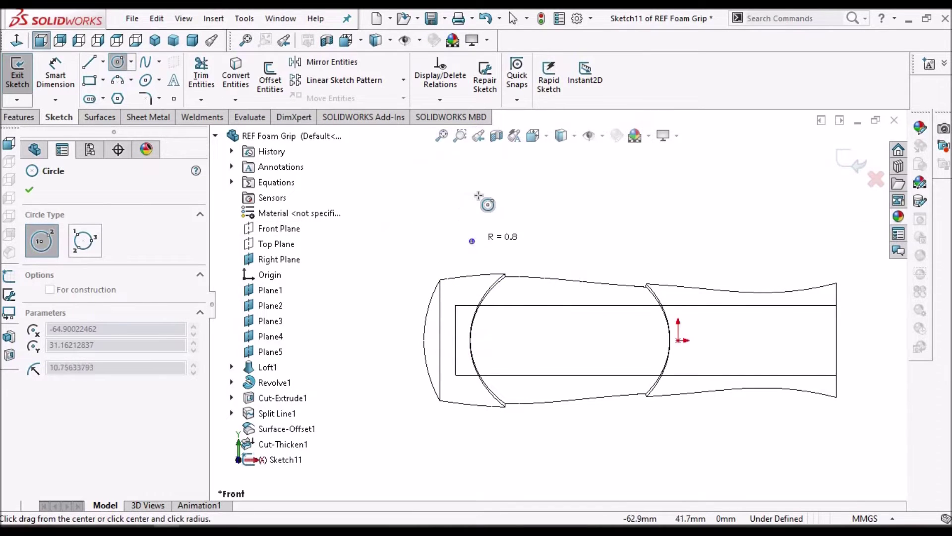
pyautogui.rightClick(478, 197)
pyautogui.click(496, 205)
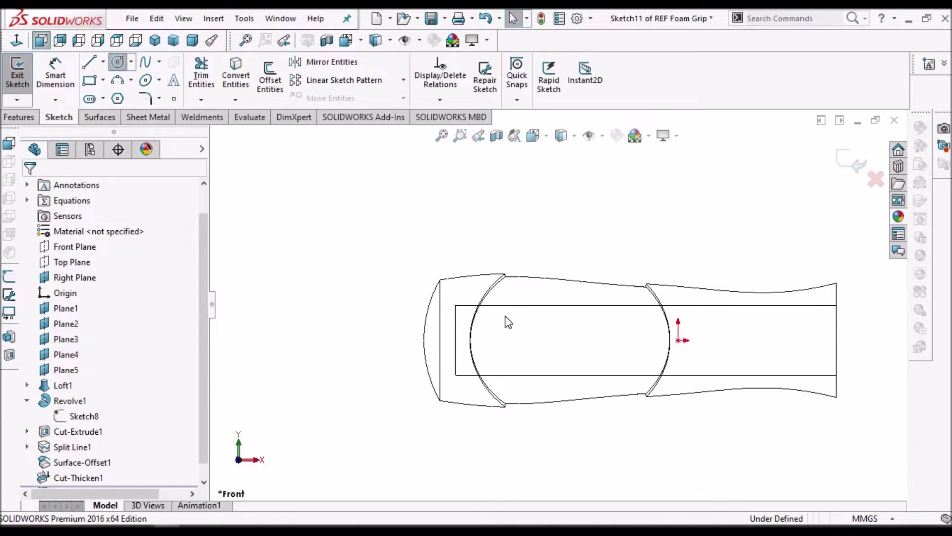
# Step: Sketch a circle of about 2.4 mm radius centred on the grip's upper edge, between the closed end and the recess
pyautogui.press('Return')
pyautogui.scroll(-3, 477, 282)
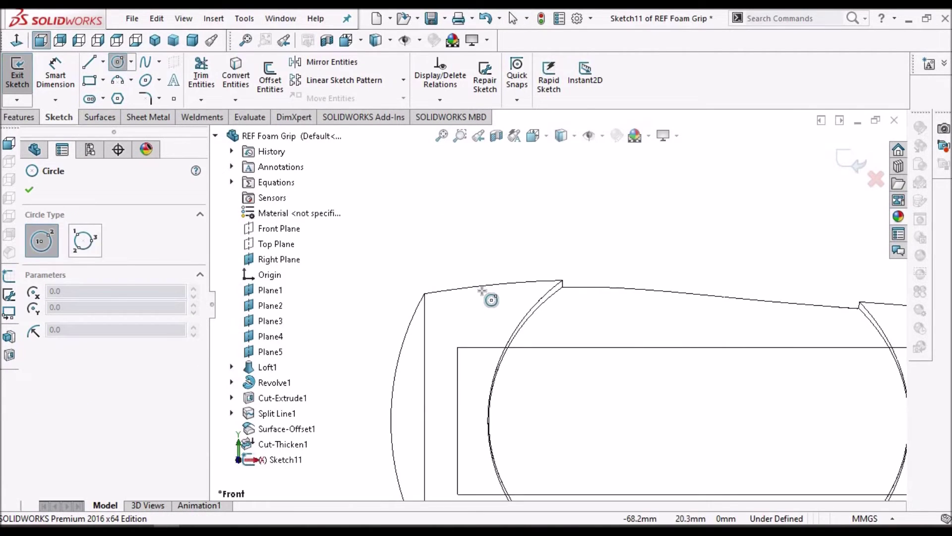
pyautogui.scroll(-2, 482, 292)
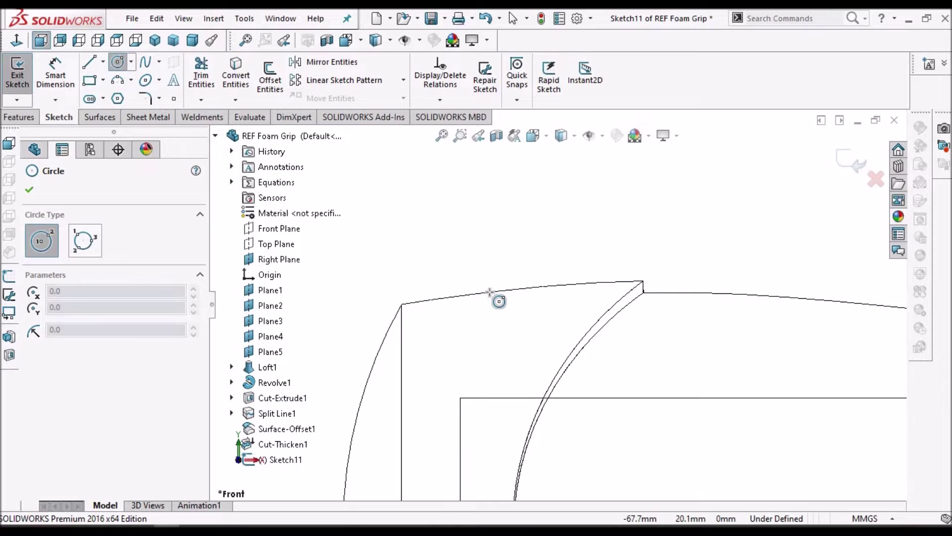
pyautogui.click(490, 292)
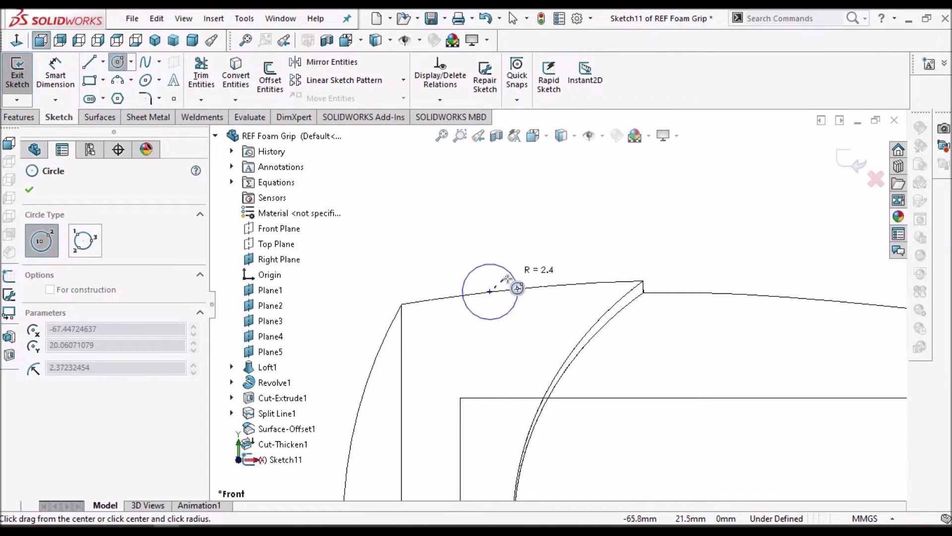
pyautogui.click(506, 281)
# Step: Sketch a second circle of about 2.1 mm radius centred on the upper edge at the narrow neck near the open end
pyautogui.scroll(3, 810, 309)
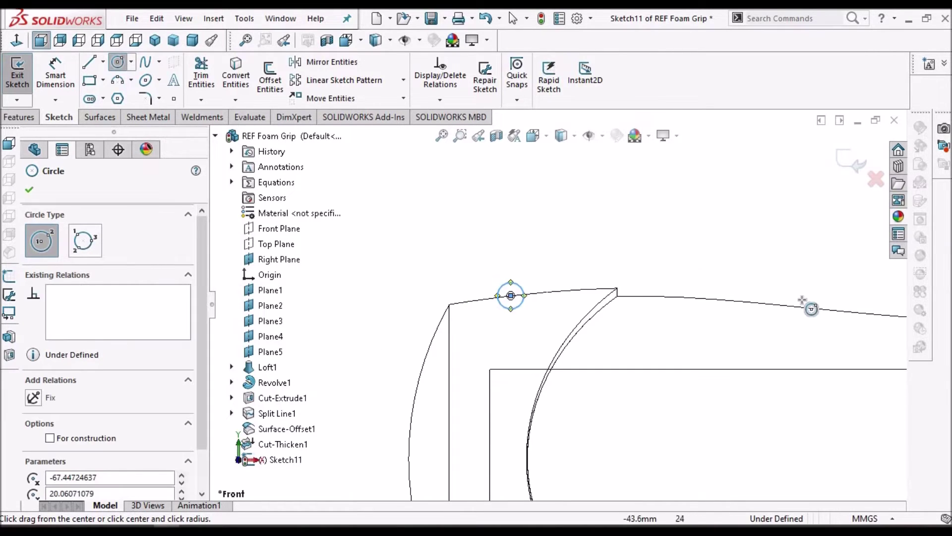
pyautogui.scroll(5, 832, 320)
pyautogui.scroll(-3, 697, 308)
pyautogui.scroll(-3, 665, 312)
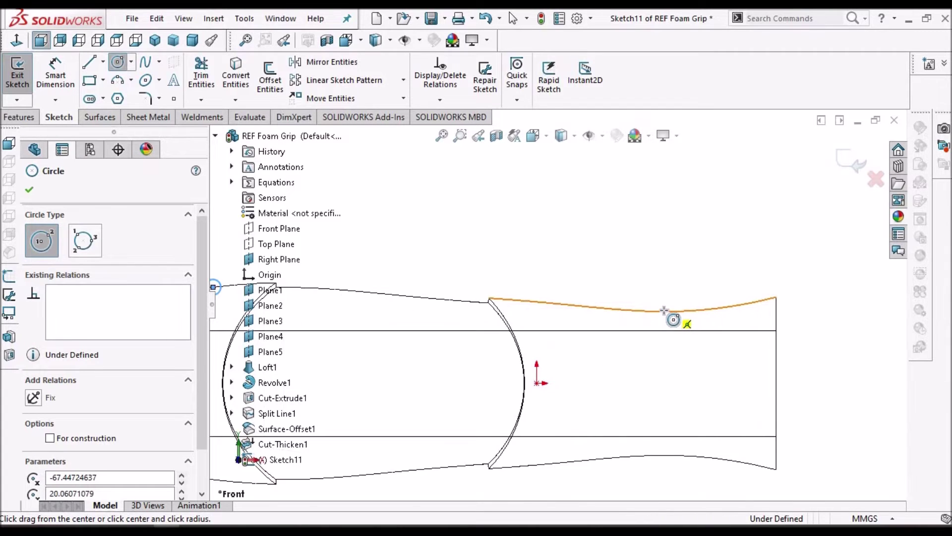
pyautogui.click(664, 311)
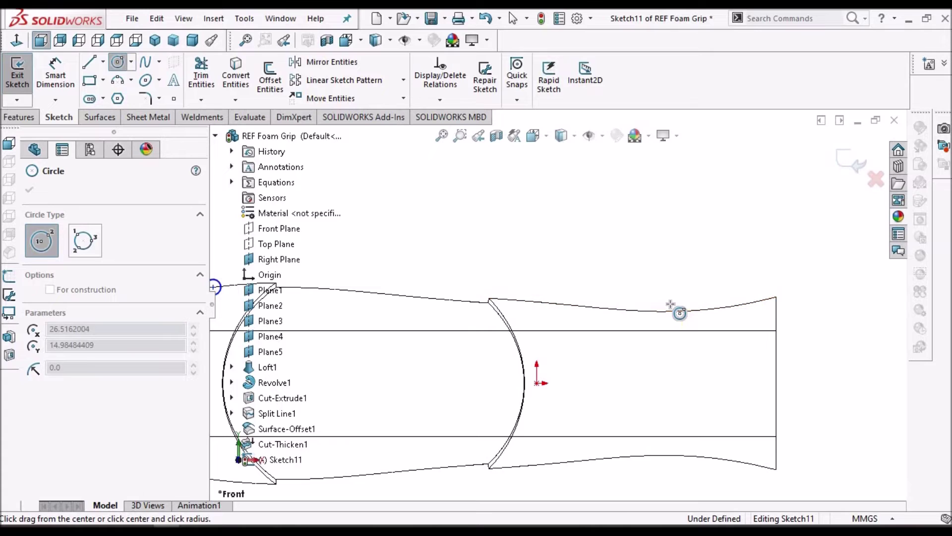
pyautogui.click(674, 308)
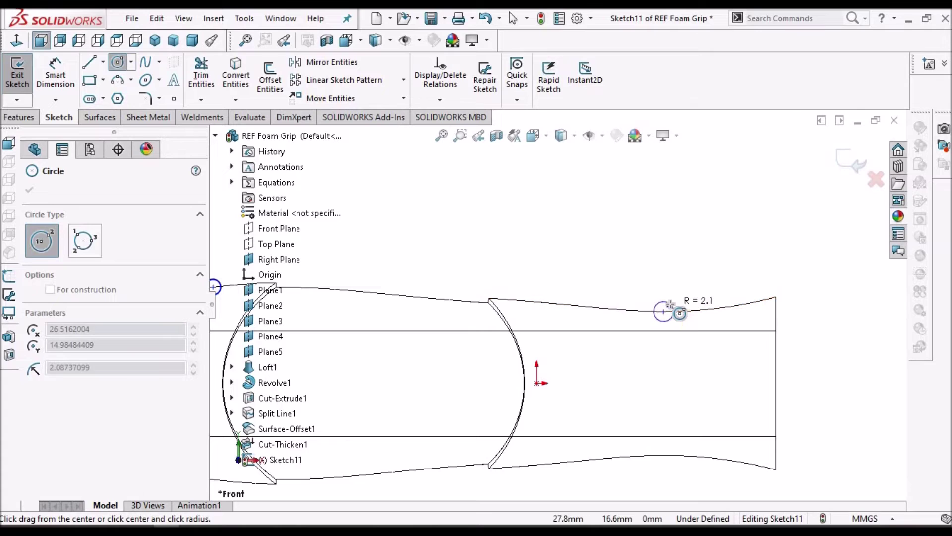
pyautogui.rightClick(605, 239)
pyautogui.click(637, 251)
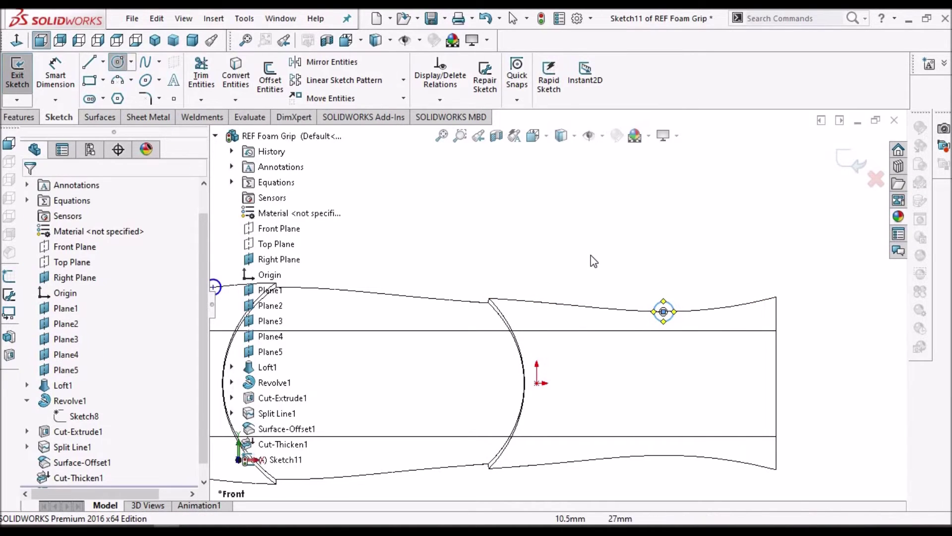
# Step: Constrain the centre of the circle near the closed end to lie on the grip's upper edge
pyautogui.press('f')
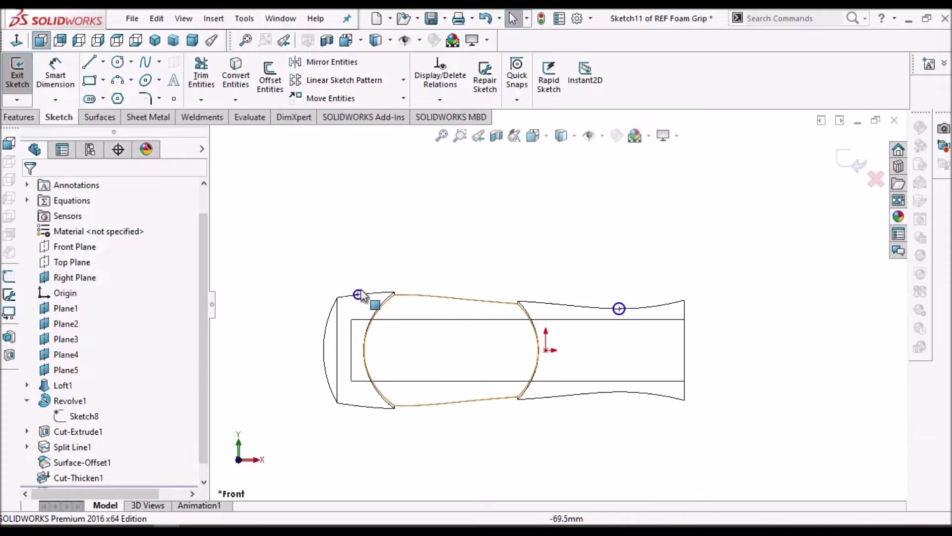
pyautogui.scroll(8, 362, 289)
pyautogui.scroll(2, 547, 289)
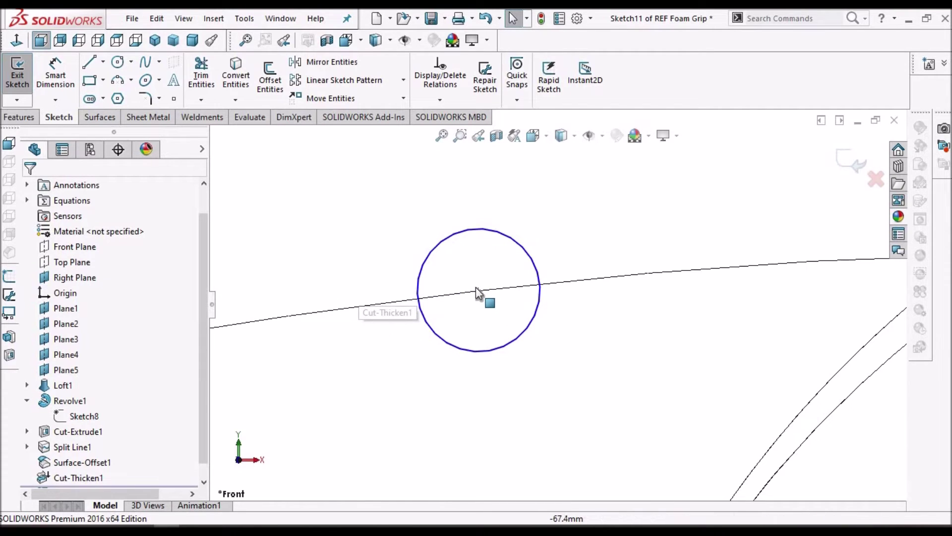
pyautogui.scroll(1, 496, 290)
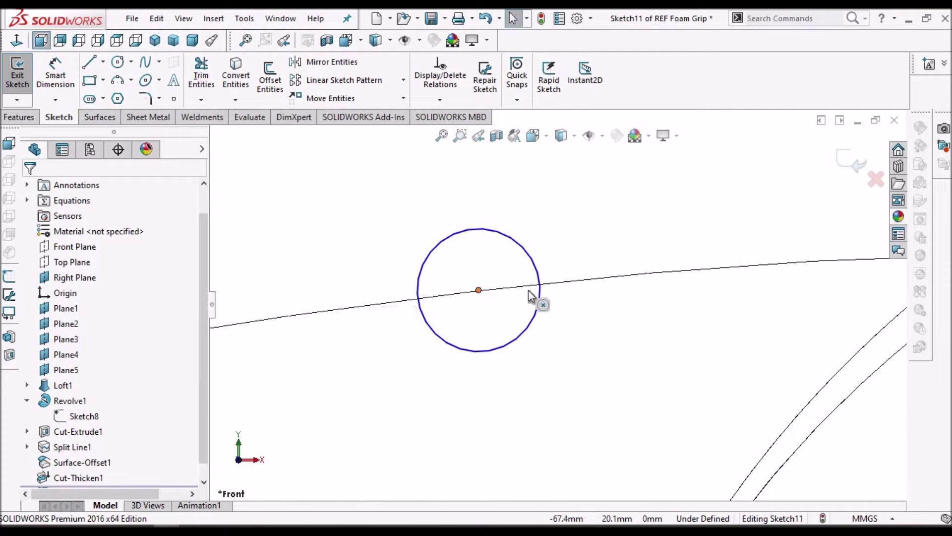
pyautogui.keyDown('ctrl'); pyautogui.click(582, 282); pyautogui.keyUp('ctrl')
pyautogui.click(377, 322)
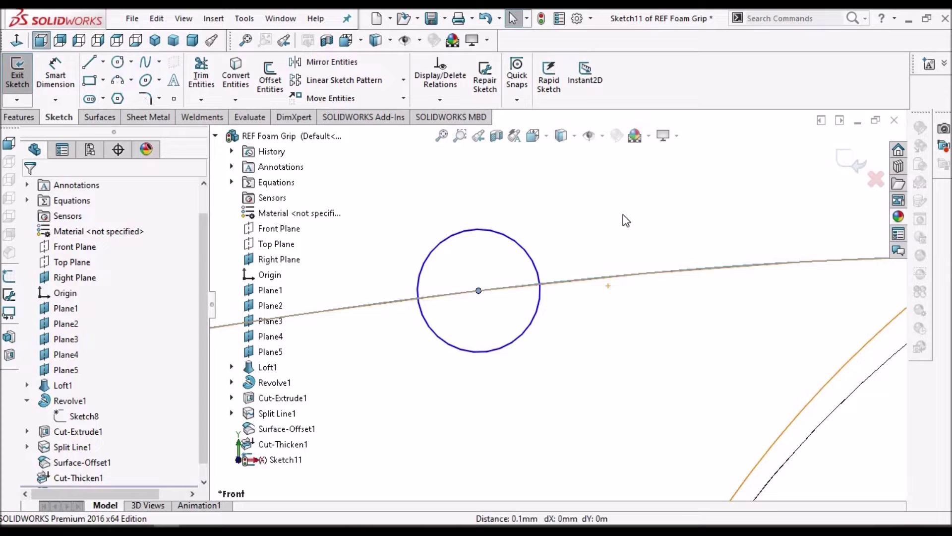
# Step: Dimension the circle centres horizontally from the origin, 69 mm to the closed-end circle and 27 mm to the neck circle
pyautogui.scroll(3, 623, 214)
pyautogui.scroll(-2, 604, 232)
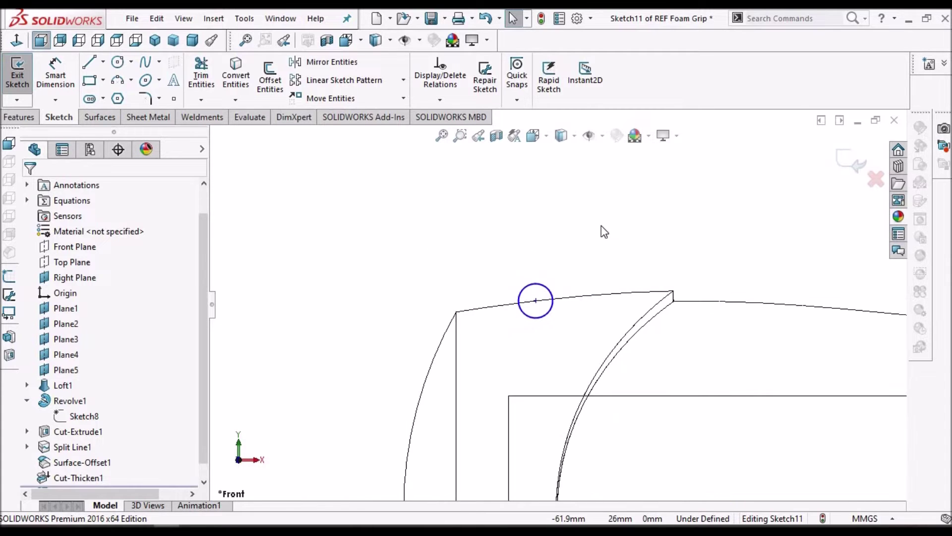
pyautogui.click(55, 74)
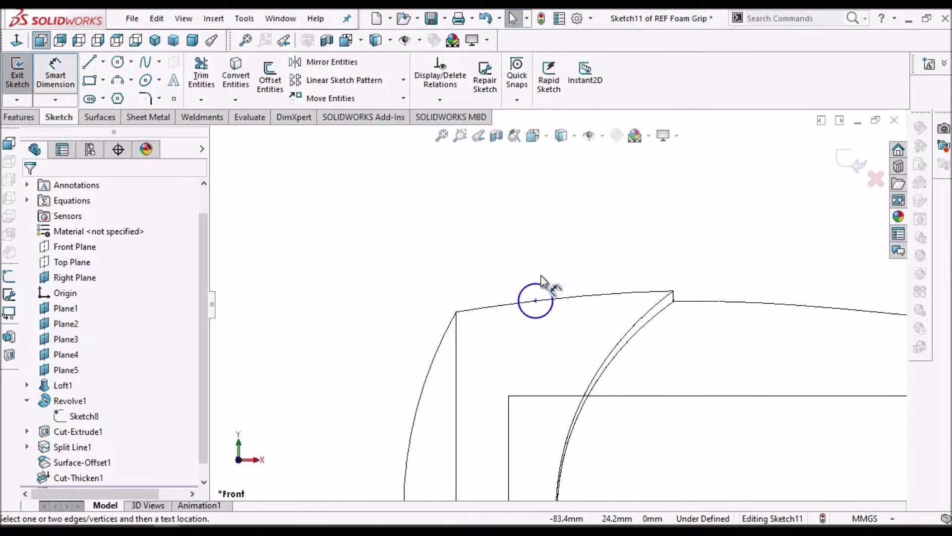
pyautogui.scroll(-3, 541, 275)
pyautogui.click(750, 363)
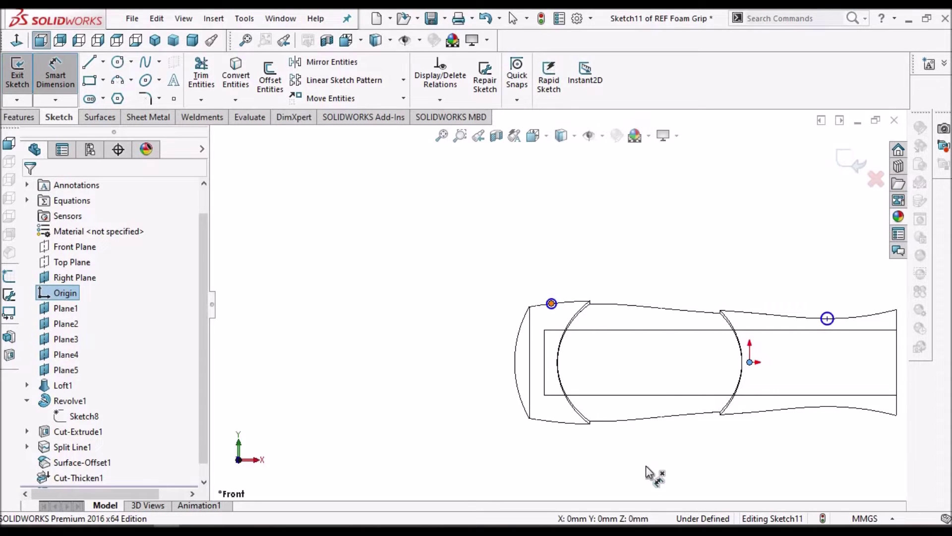
pyautogui.click(630, 455)
pyautogui.write('69')
pyautogui.press('Return')
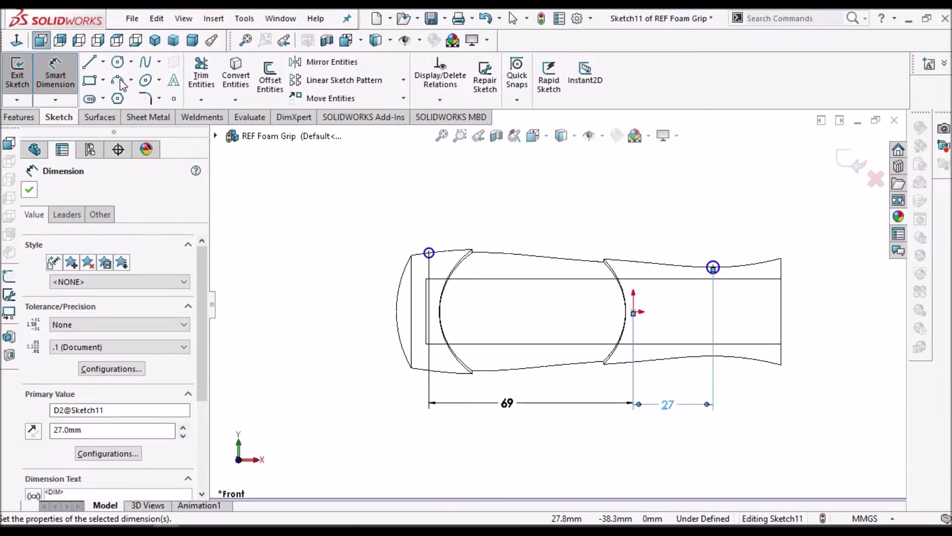
pyautogui.press('Escape')
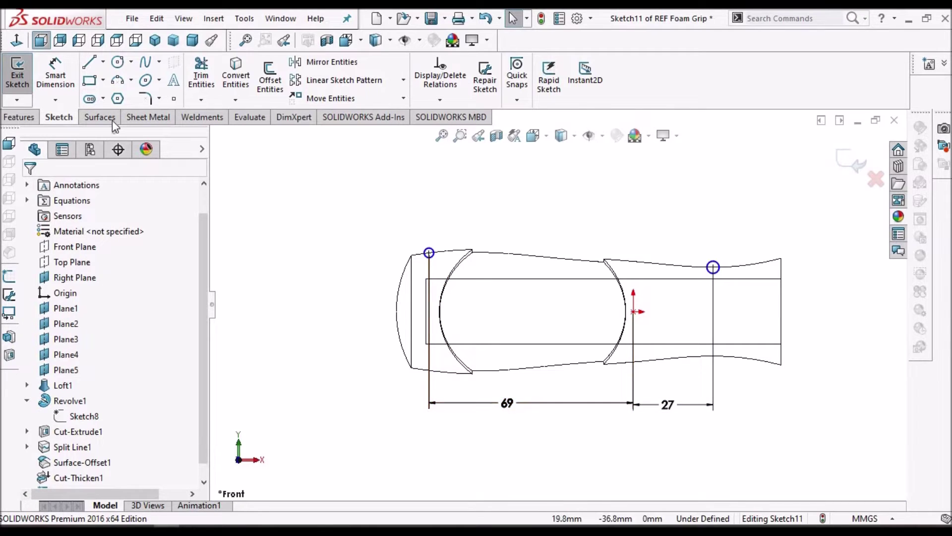
# Step: Dimension the closed-end circle with a diameter of 2 mm
pyautogui.click(59, 76)
pyautogui.scroll(-3, 506, 245)
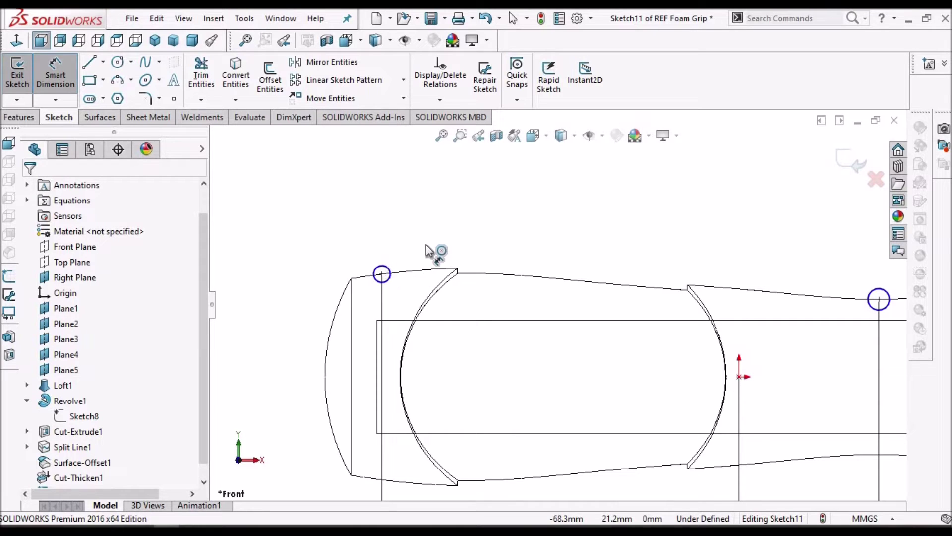
pyautogui.click(388, 269)
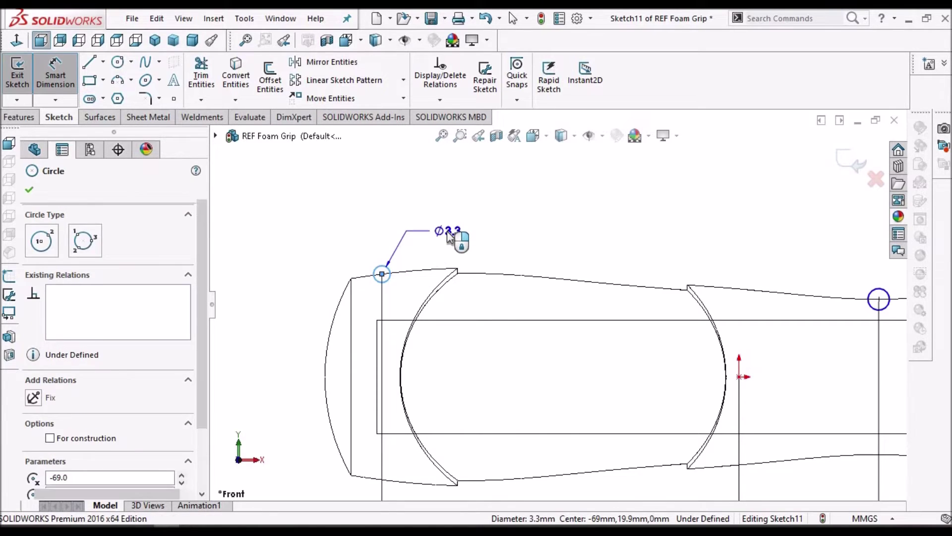
pyautogui.click(448, 232)
pyautogui.press('Return')
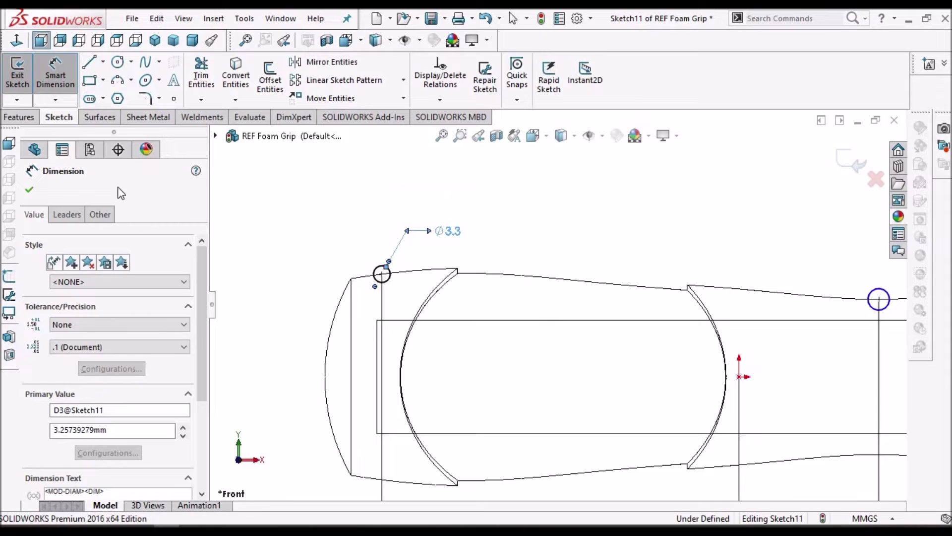
pyautogui.click(30, 193)
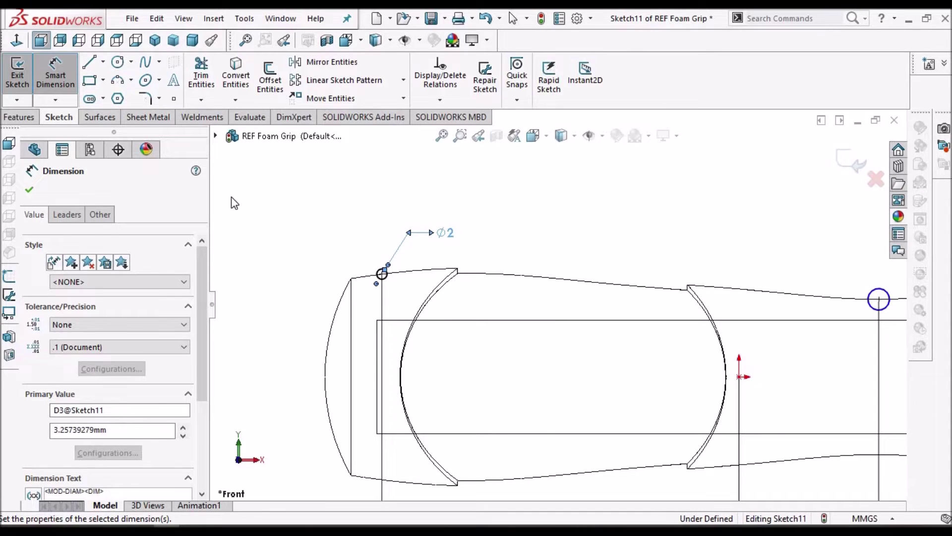
pyautogui.scroll(3, 558, 304)
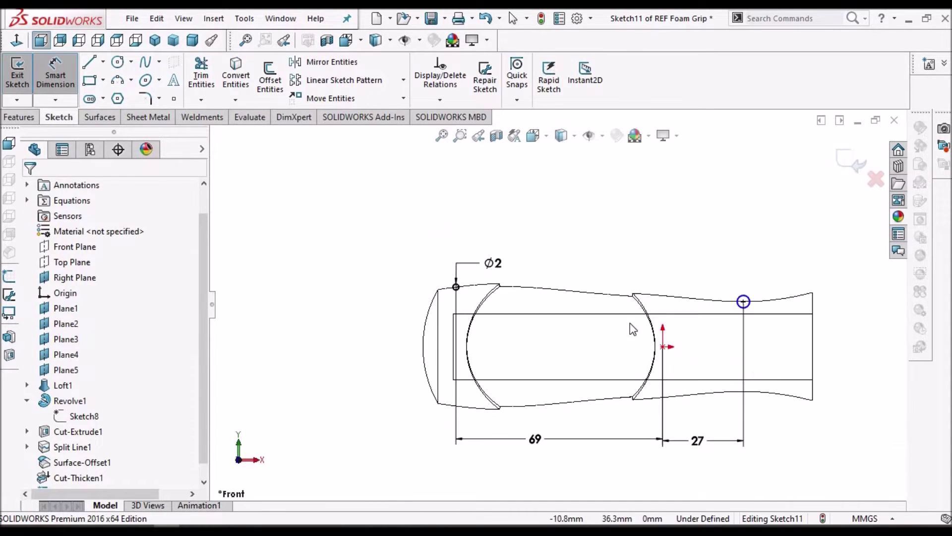
pyautogui.press('Escape')
# Step: Add an Equal relation between the closed-end circle and the circle at the neck
pyautogui.scroll(-2, 767, 316)
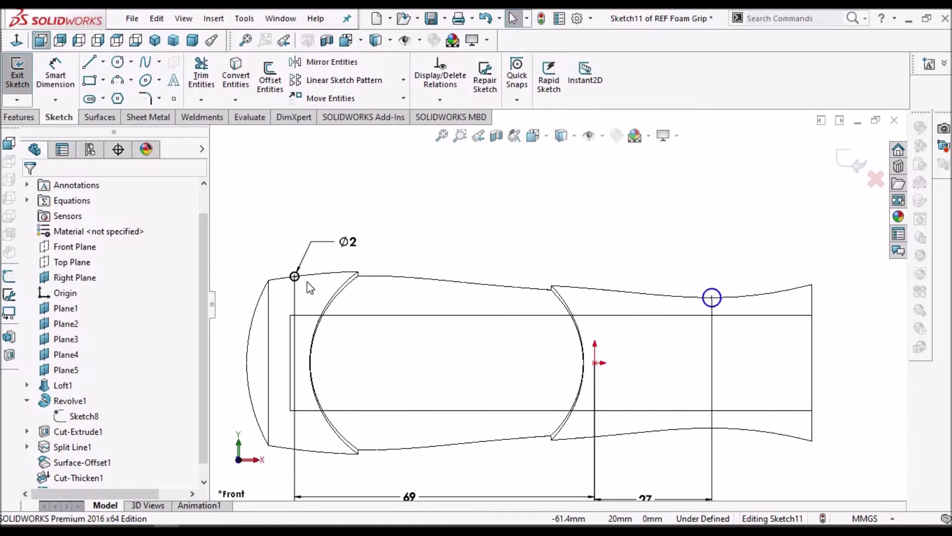
pyautogui.scroll(-2, 308, 284)
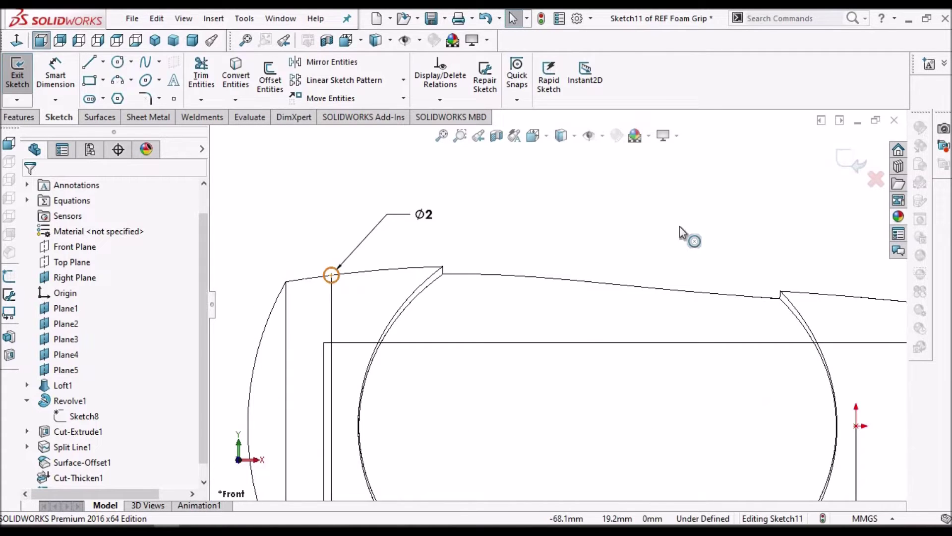
pyautogui.click(331, 275)
pyautogui.scroll(2, 828, 348)
pyautogui.scroll(-1, 840, 315)
pyautogui.scroll(-1, 840, 312)
pyautogui.click(837, 301)
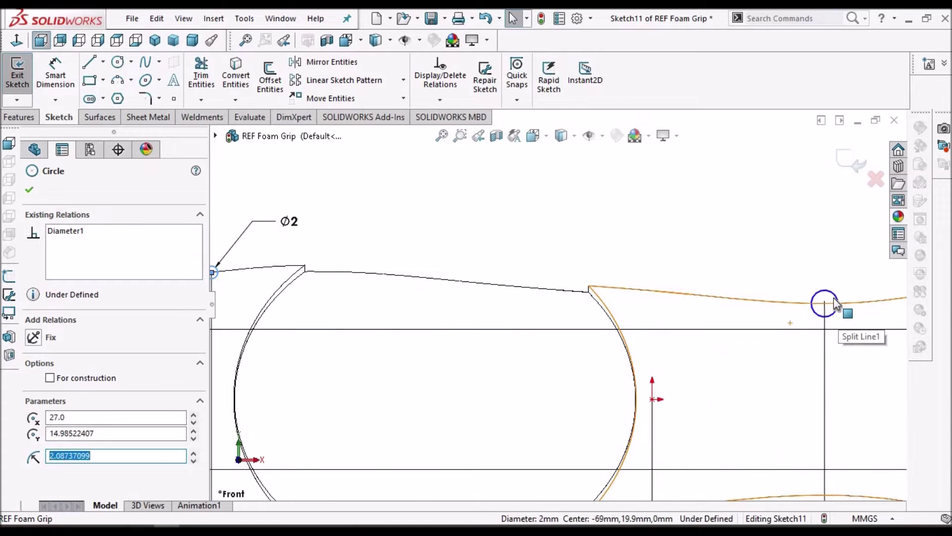
pyautogui.keyDown('ctrl'); pyautogui.click(838, 301); pyautogui.keyUp('ctrl')
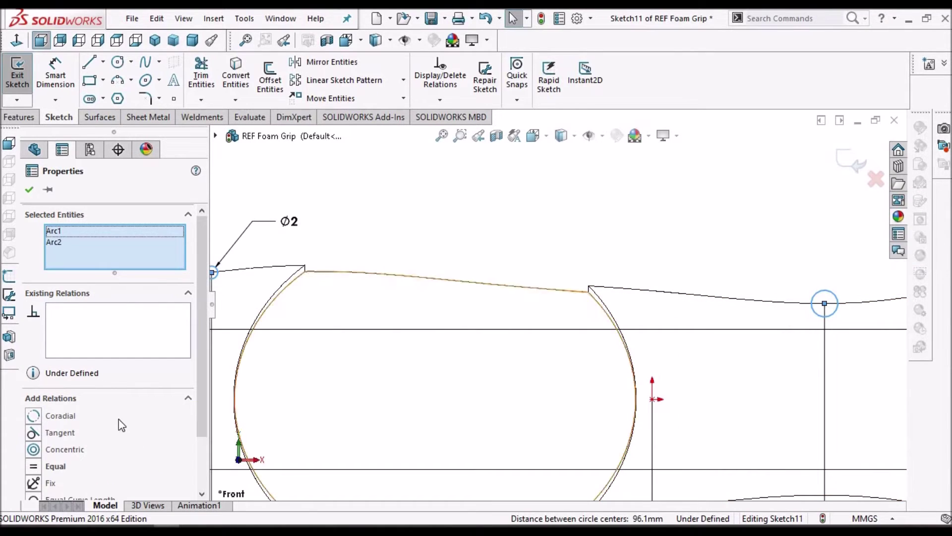
pyautogui.click(55, 466)
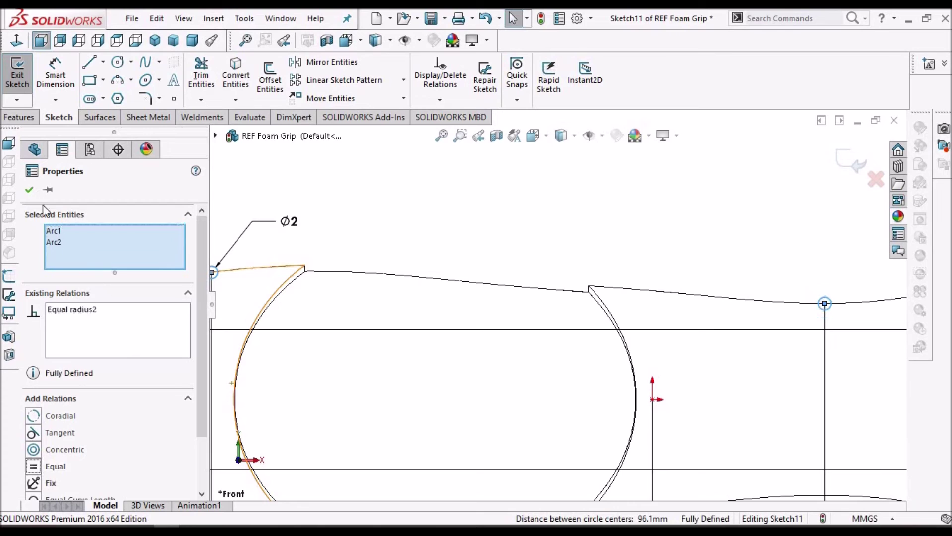
pyautogui.click(29, 189)
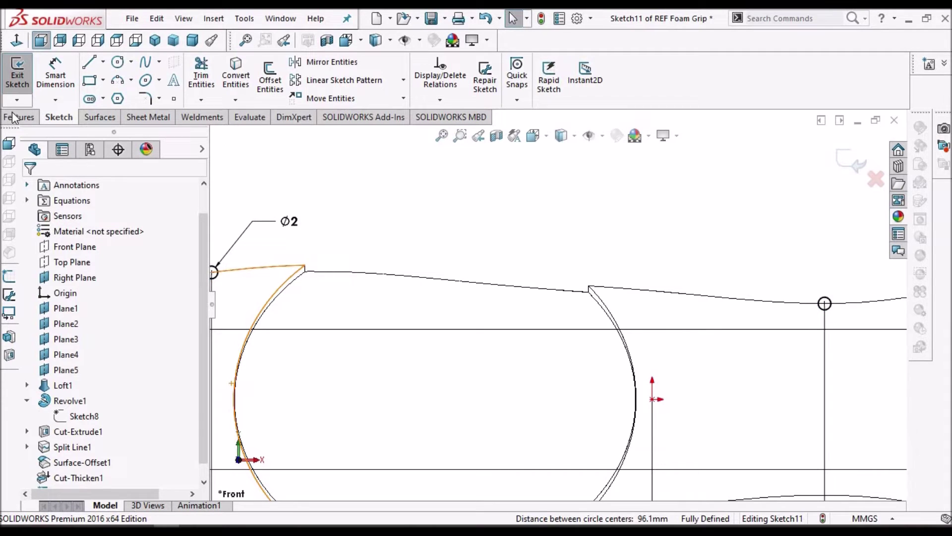
# Step: Start a Revolved Cut from the sketch of the two groove circles and switch the model to a shaded display
pyautogui.click(15, 118)
pyautogui.click(286, 85)
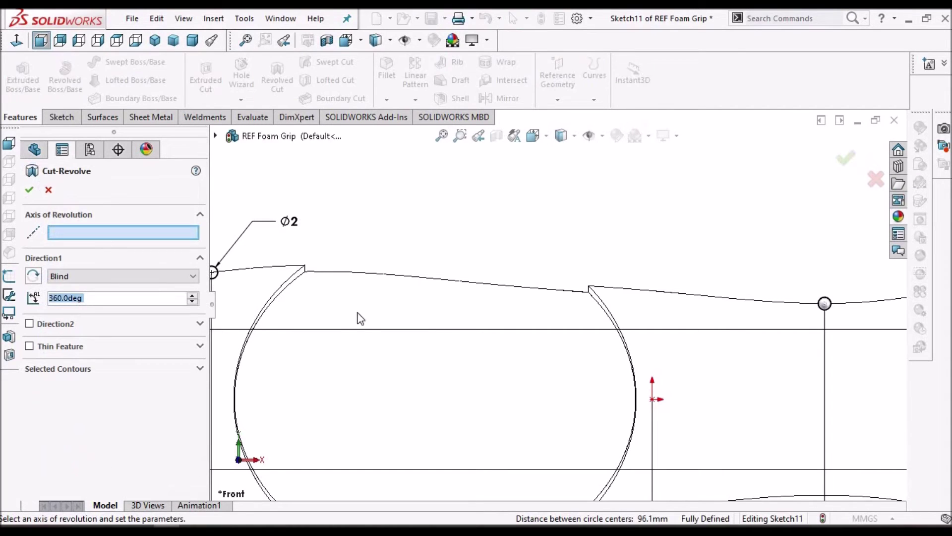
pyautogui.press('f')
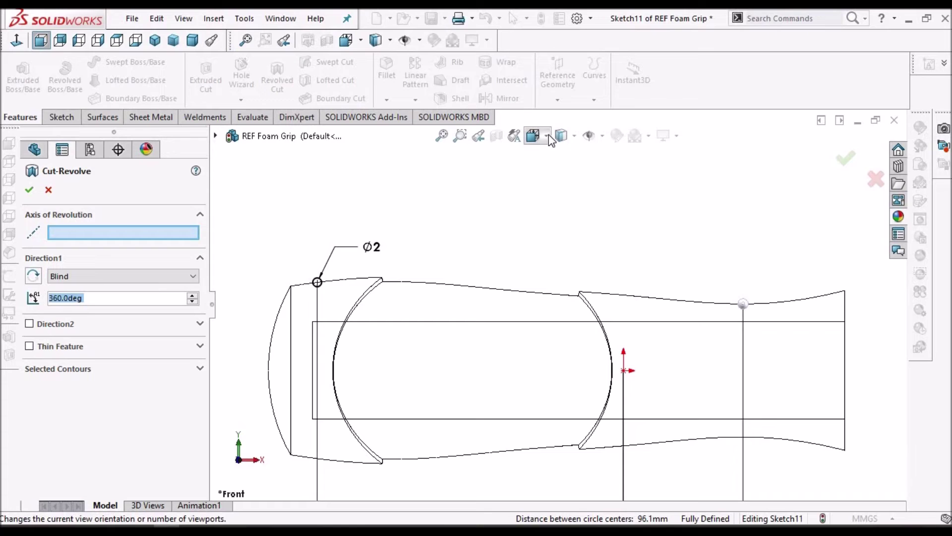
pyautogui.click(574, 140)
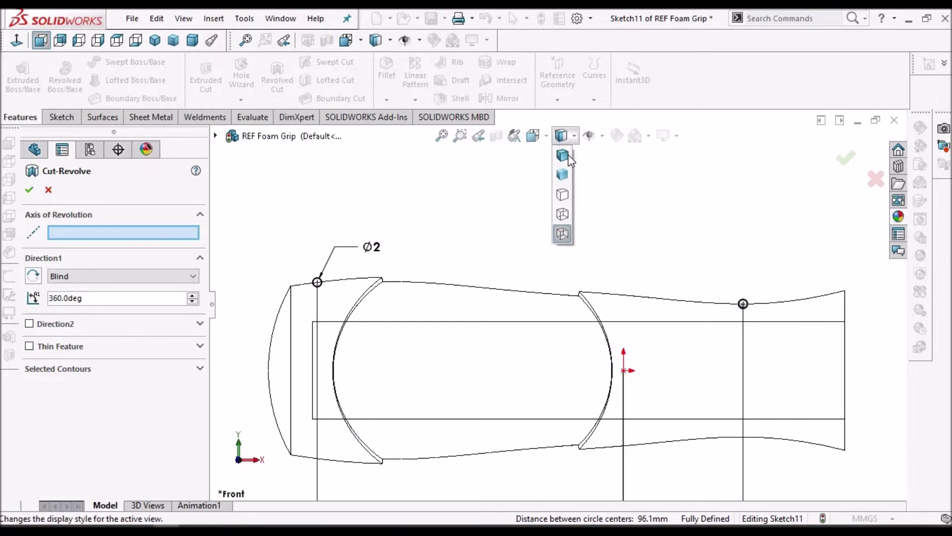
pyautogui.click(566, 170)
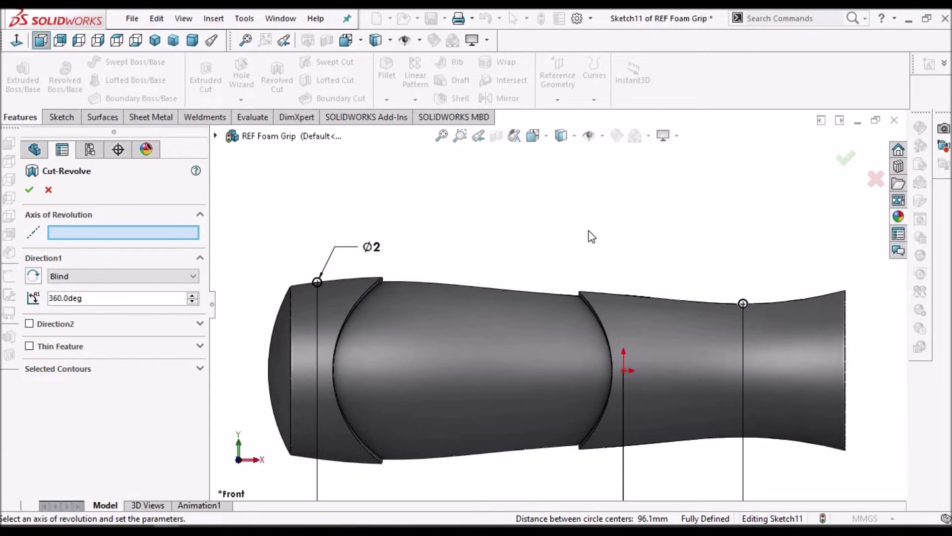
pyautogui.scroll(2, 511, 227)
pyautogui.moveTo(540, 192); pyautogui.dragTo(459, 223, button='middle')
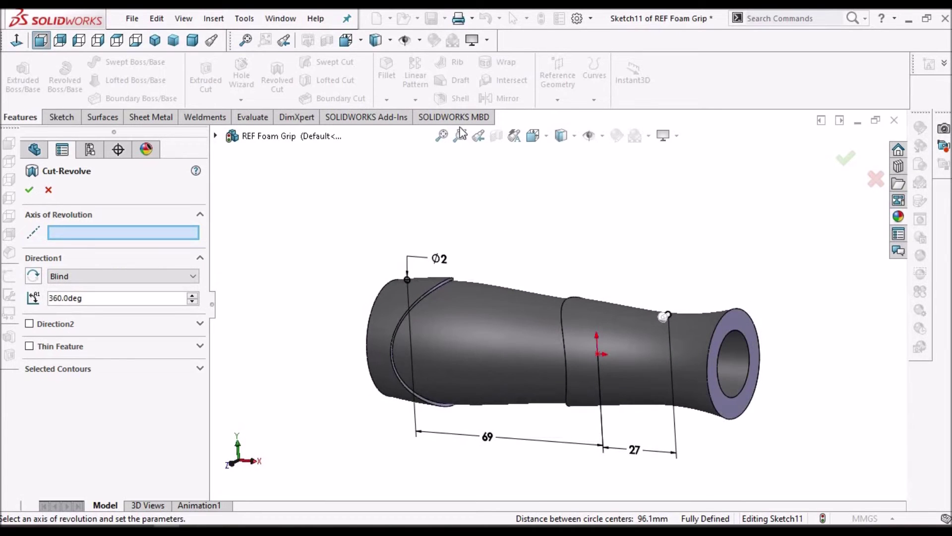
# Step: Show the temporary axes and cut the two circles 360° around the grip's central axis as ring grooves
pyautogui.click(184, 19)
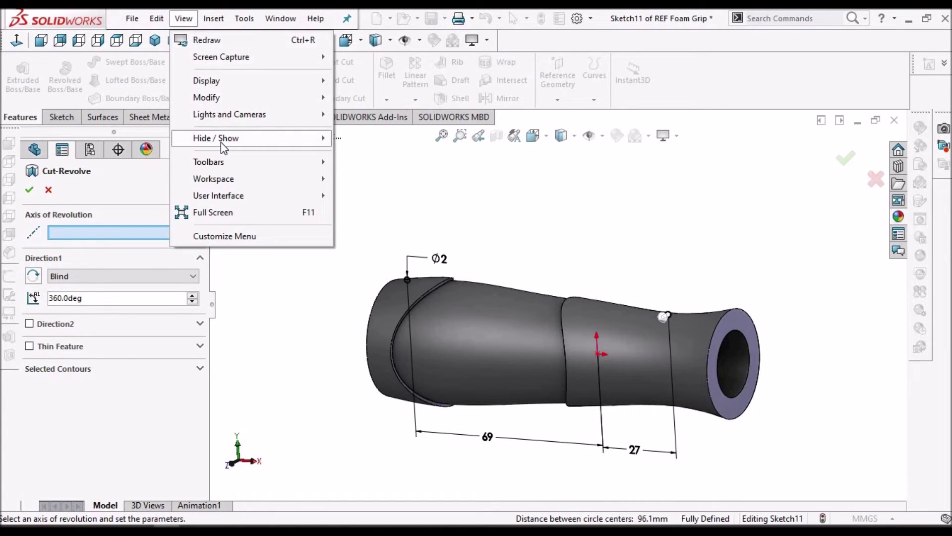
pyautogui.moveTo(222, 143)
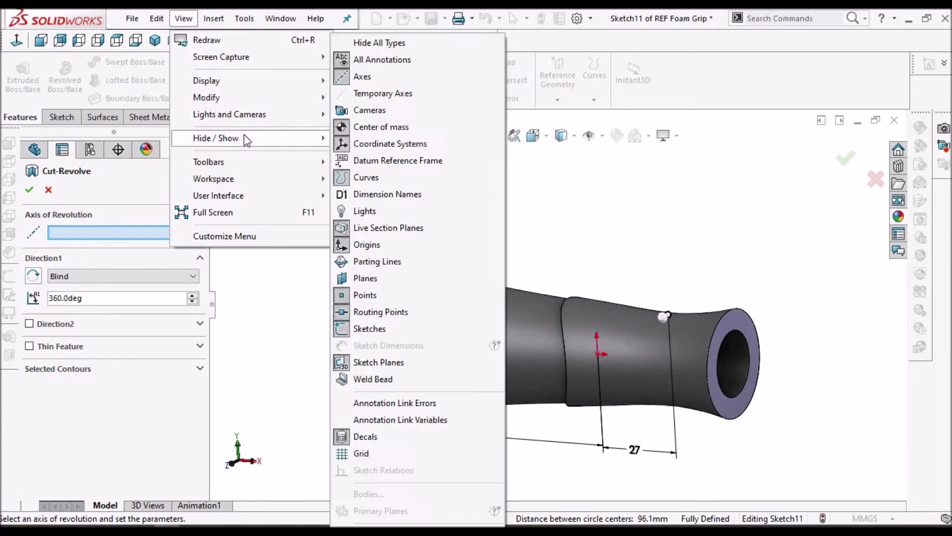
pyautogui.click(400, 93)
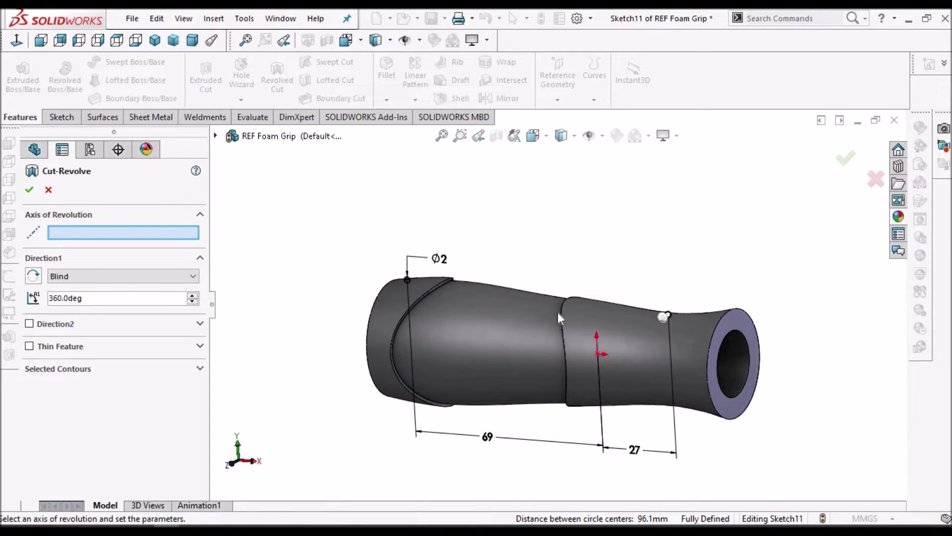
pyautogui.click(496, 345)
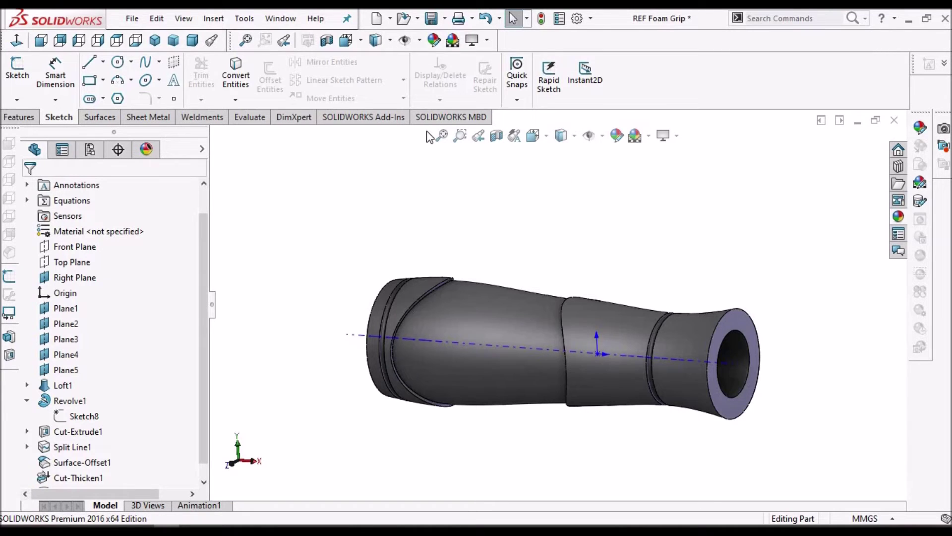
# Step: Set the grip to the Trimetric view and hide all types of reference items
pyautogui.hotkey('ctrl', '7')
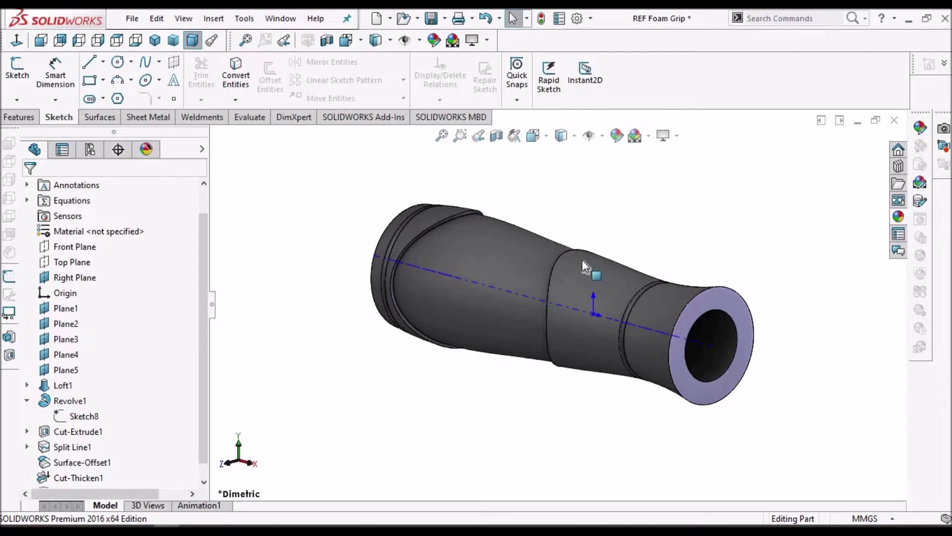
pyautogui.click(173, 40)
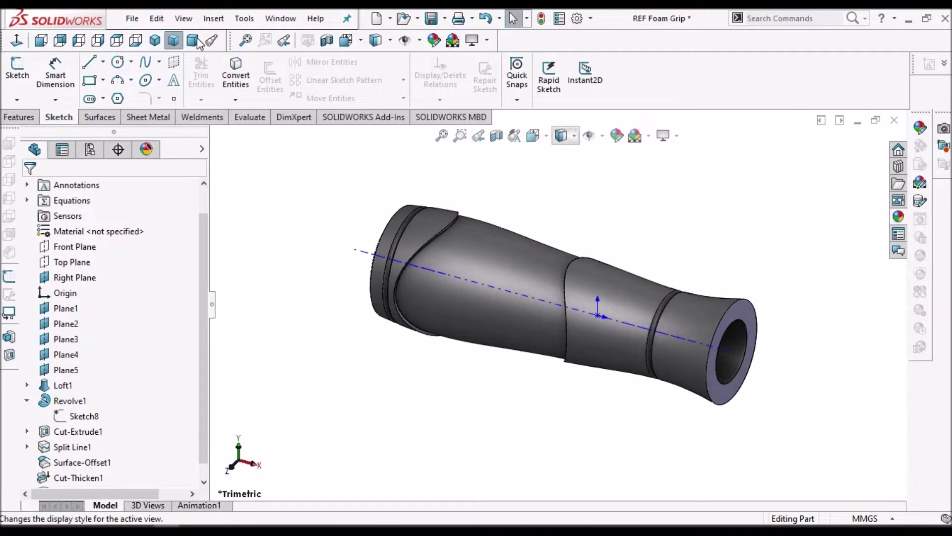
pyautogui.click(183, 19)
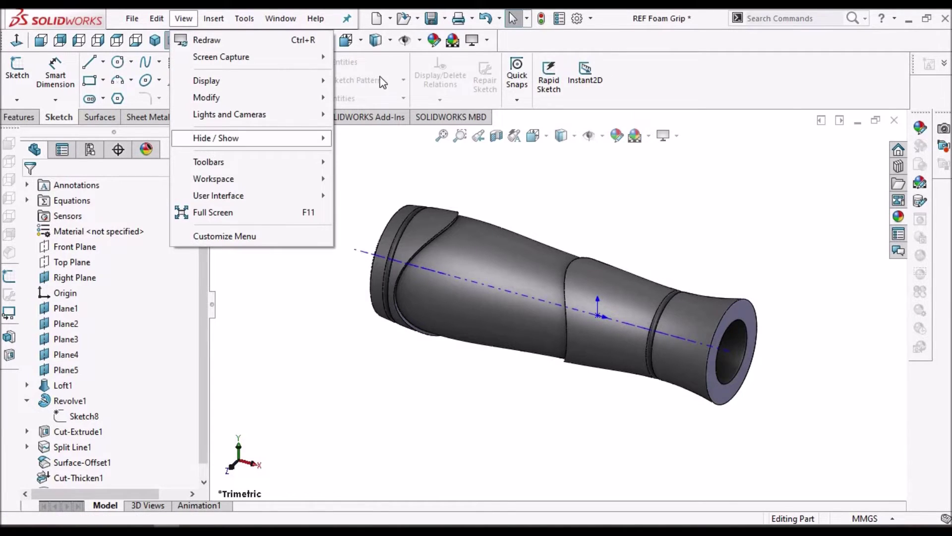
pyautogui.moveTo(228, 139)
pyautogui.click(384, 43)
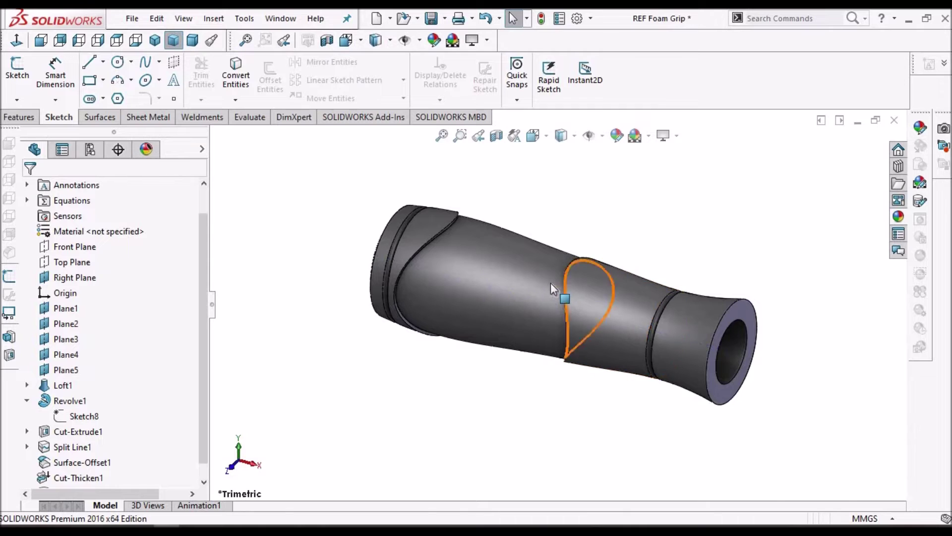
pyautogui.scroll(-3, 551, 283)
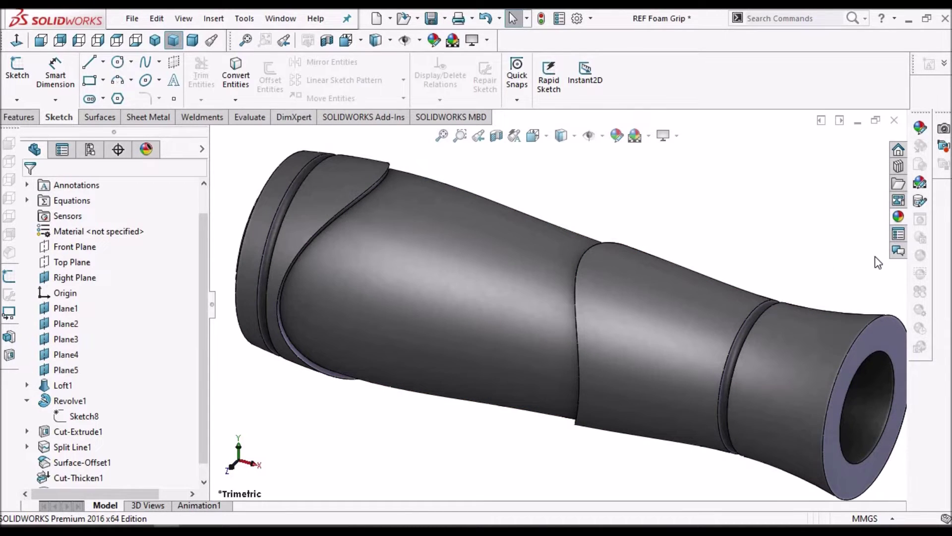
pyautogui.scroll(2, 792, 246)
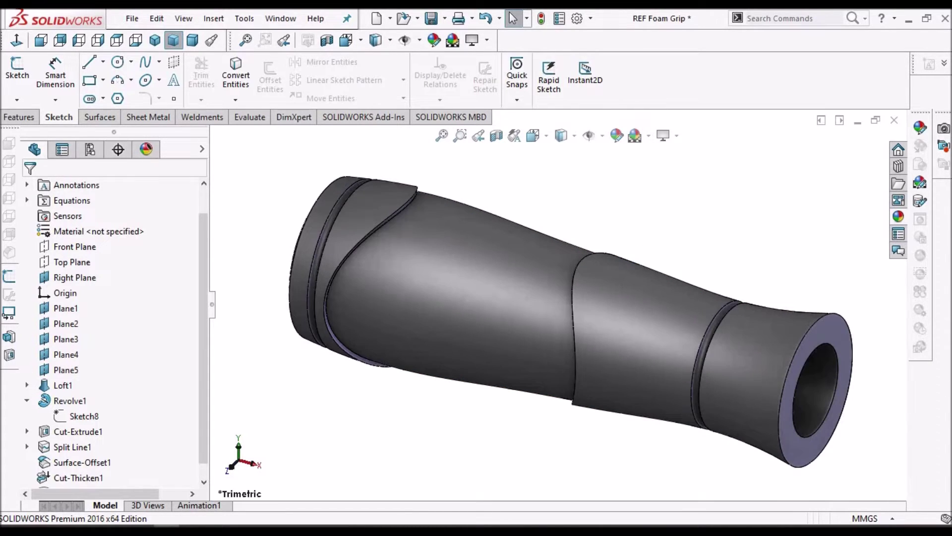
# Step: Switch to the product design PDF to examine the bicycle handle grip components, and return to the SOLIDWORKS assembly
pyautogui.click(193, 531)
pyautogui.hotkey('alt', 'Tab')
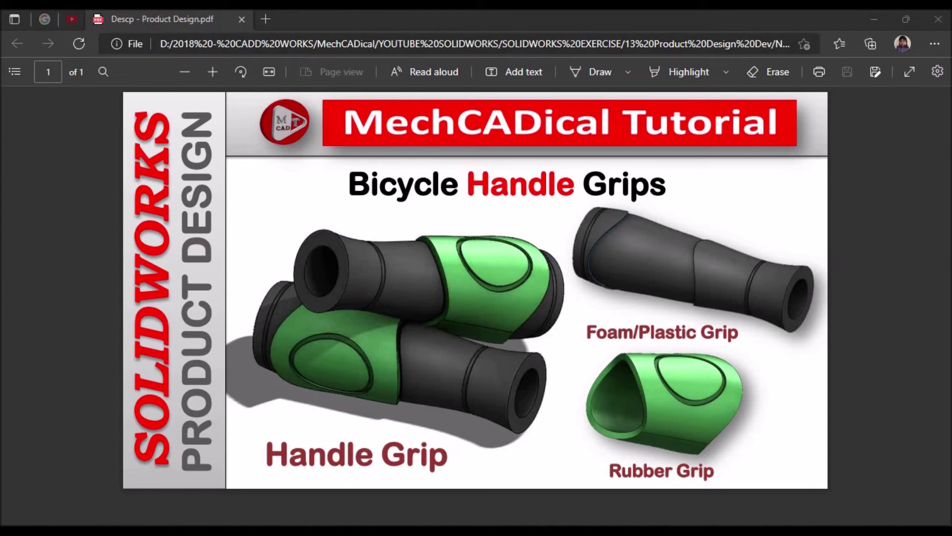
pyautogui.hotkey('alt', 'Tab')
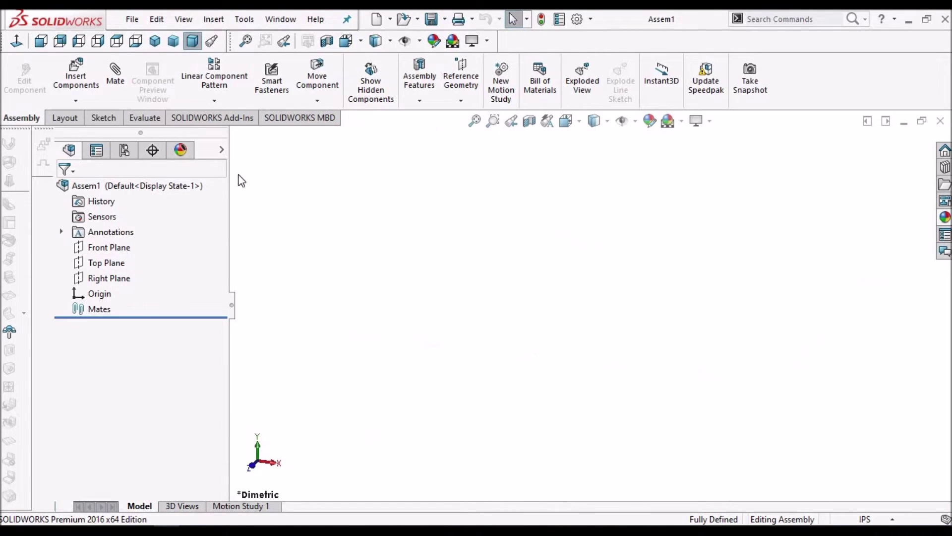
# Step: Insert the REF Foam Grip part into the assembly at the origin
pyautogui.click(89, 81)
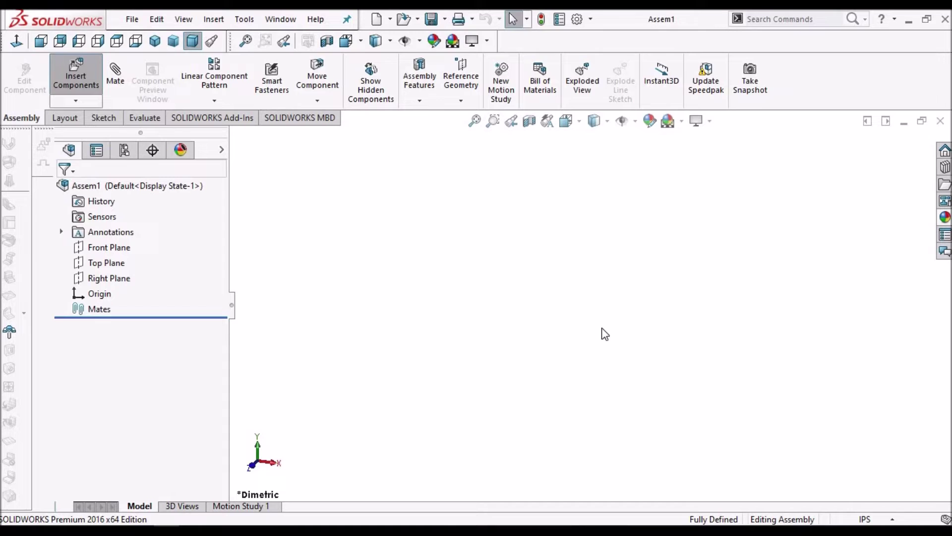
pyautogui.click(133, 431)
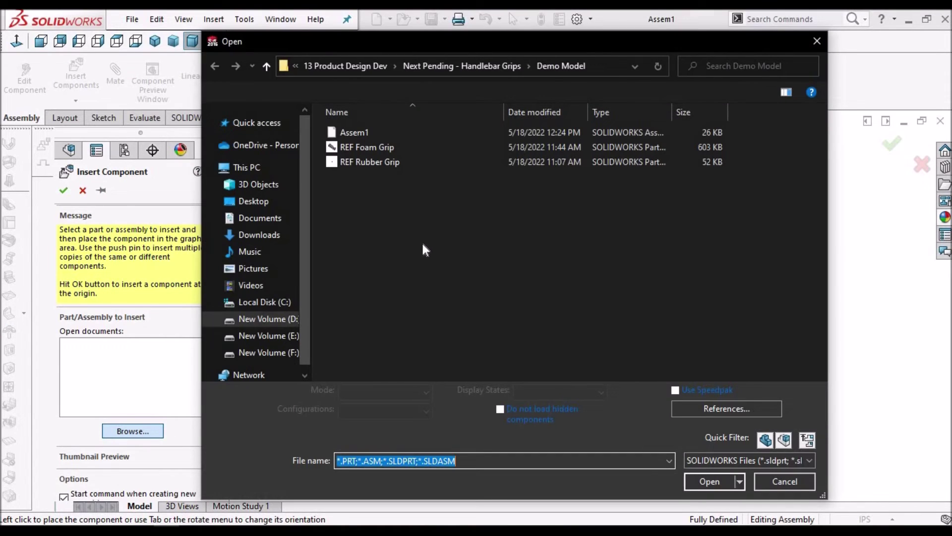
pyautogui.click(383, 147)
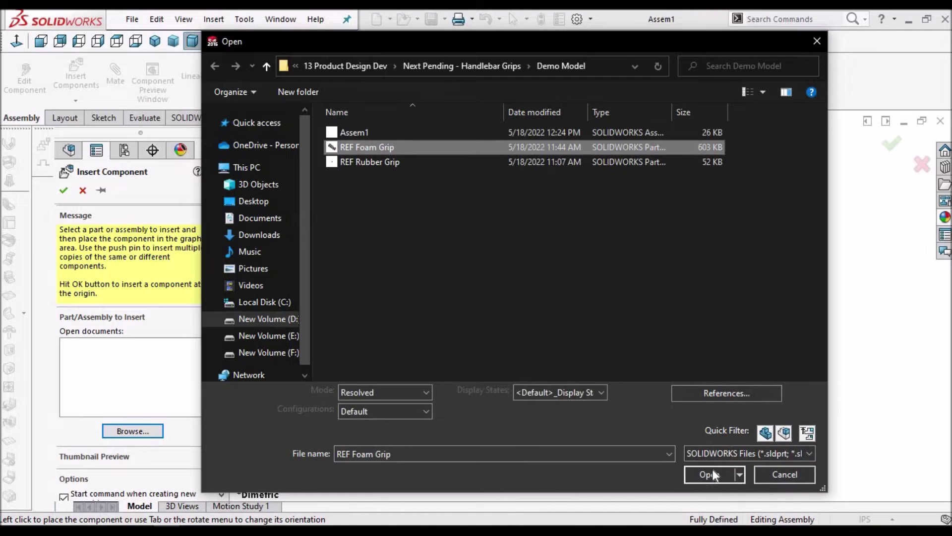
pyautogui.click(709, 481)
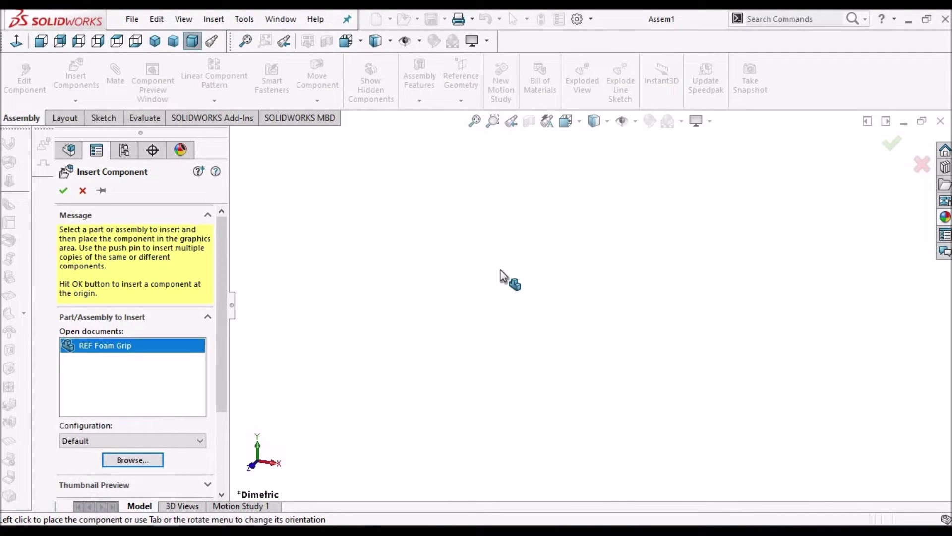
pyautogui.click(63, 191)
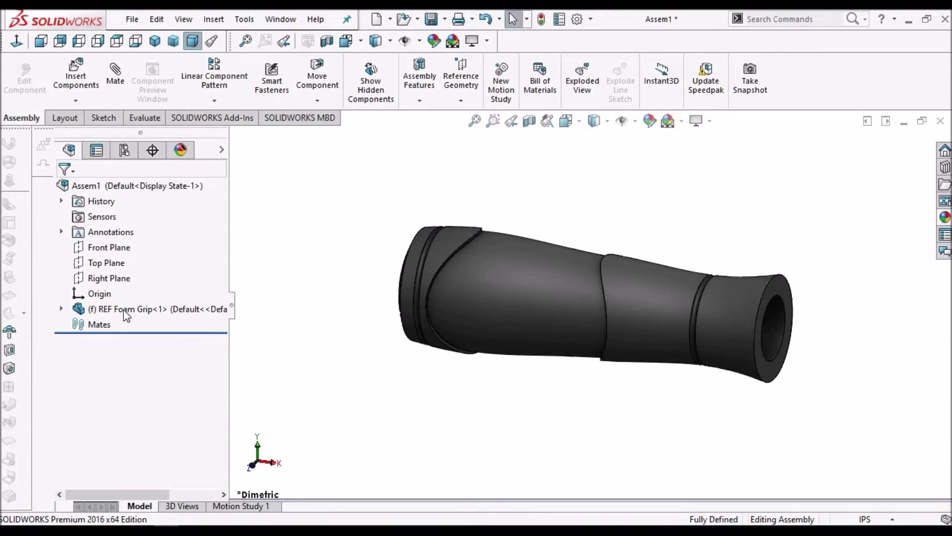
# Step: Float the foam grip and mate its Front Plane coincident with the assembly's Front Plane
pyautogui.rightClick(125, 312)
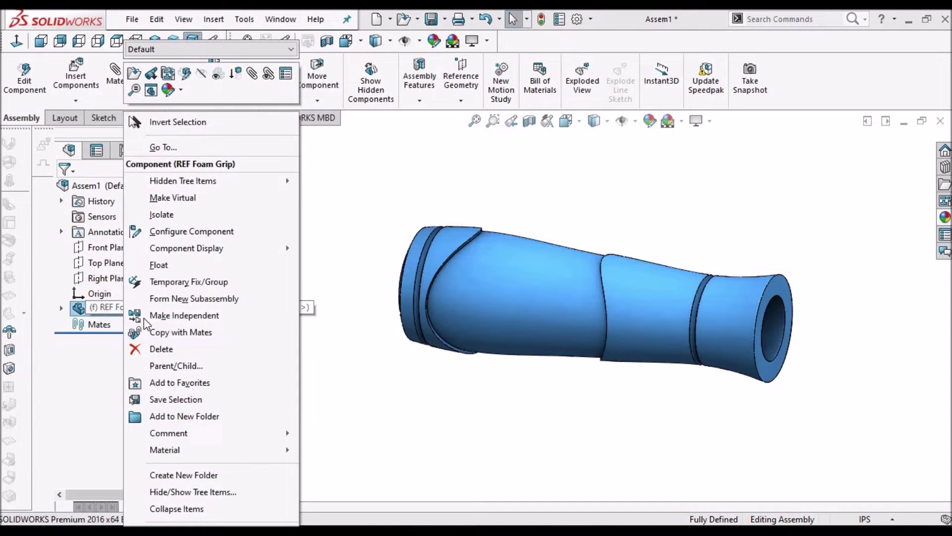
pyautogui.click(173, 266)
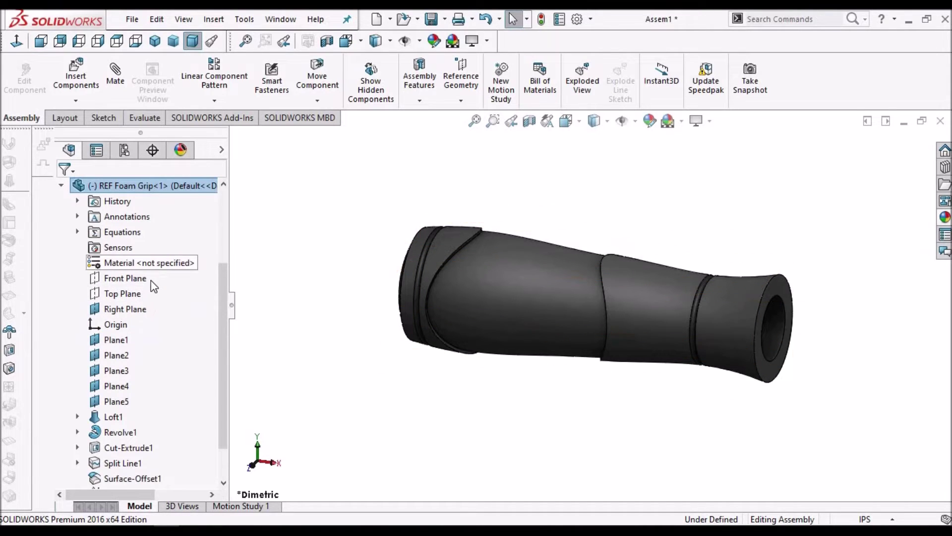
pyautogui.scroll(2, 150, 280)
pyautogui.scroll(1, 114, 231)
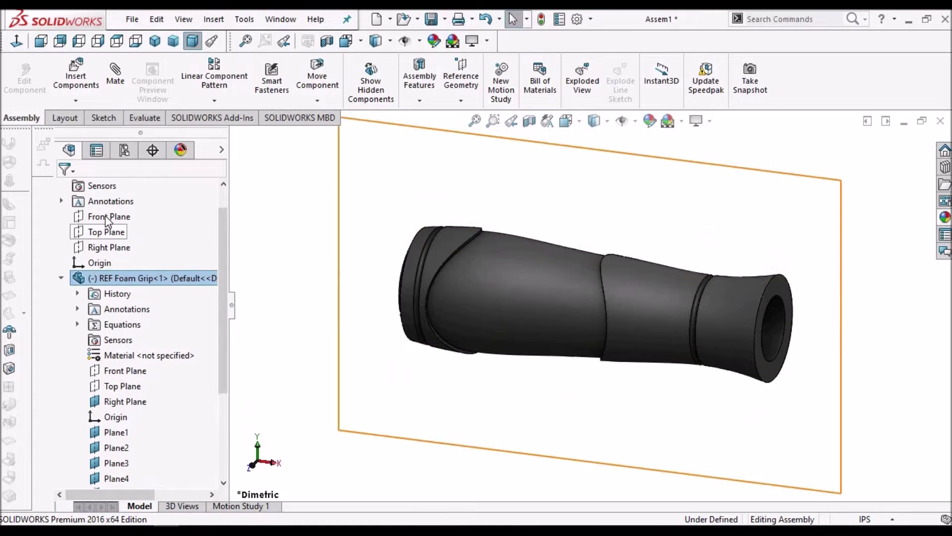
pyautogui.click(108, 216)
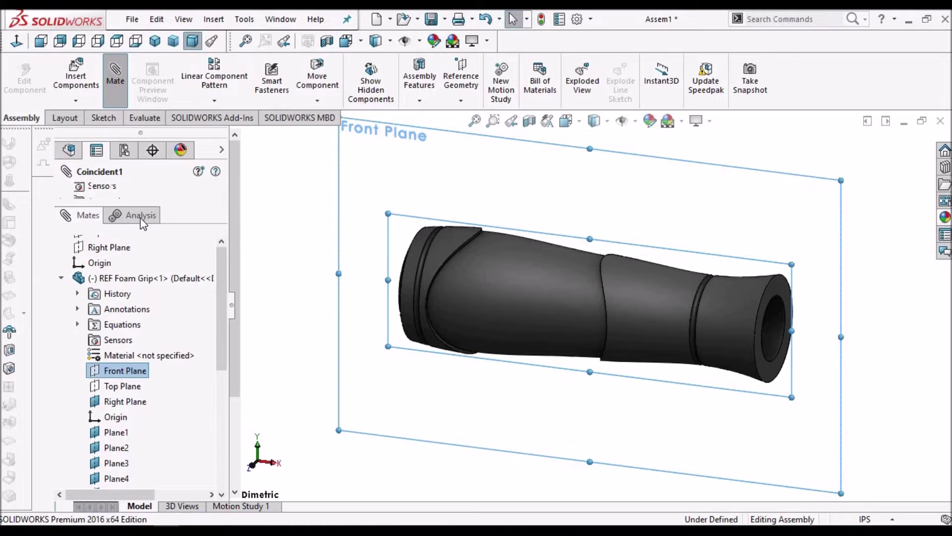
pyautogui.click(64, 191)
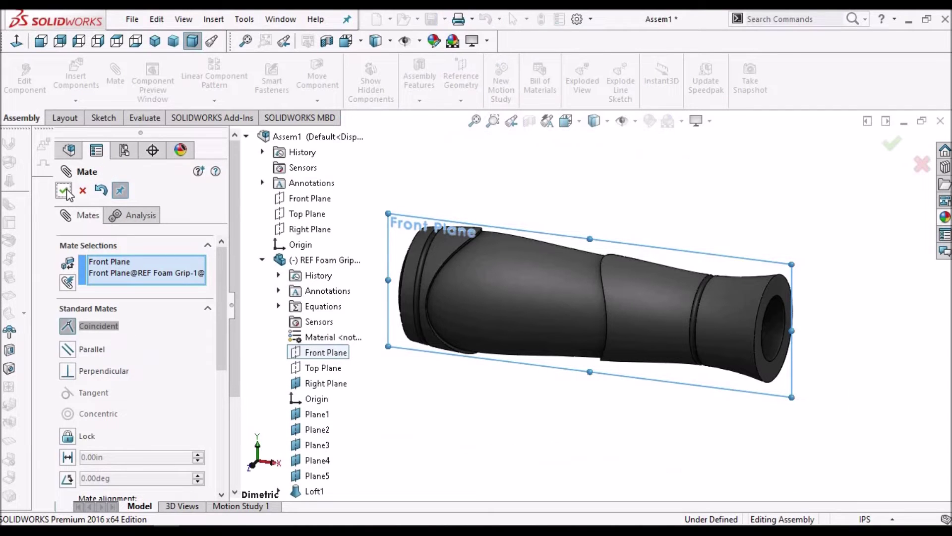
# Step: Mate the foam grip's Top Plane and Right Plane coincident with the matching assembly planes
pyautogui.click(304, 215)
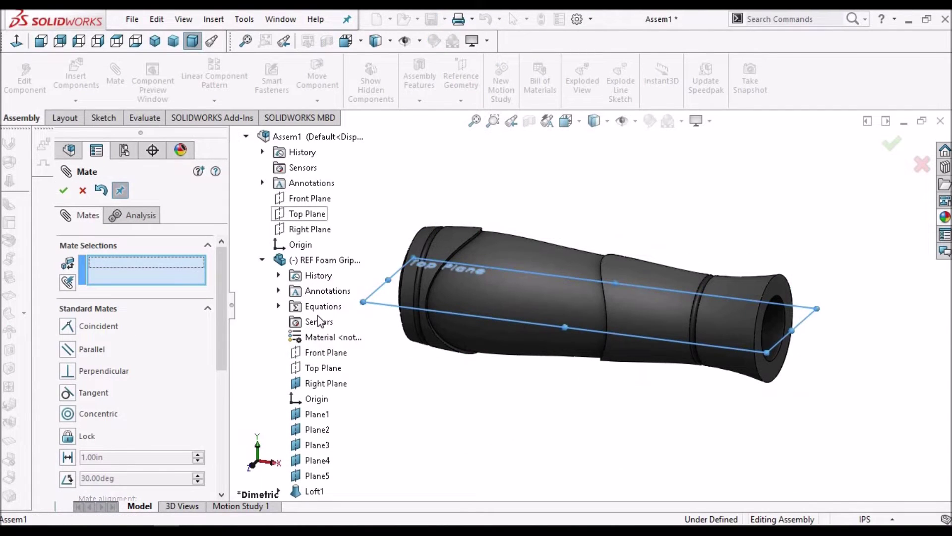
pyautogui.click(324, 367)
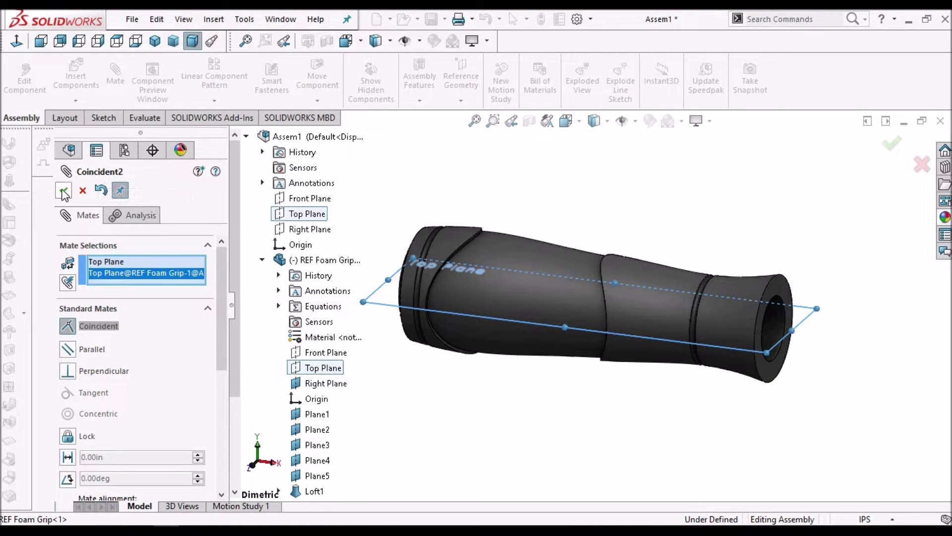
pyautogui.click(312, 383)
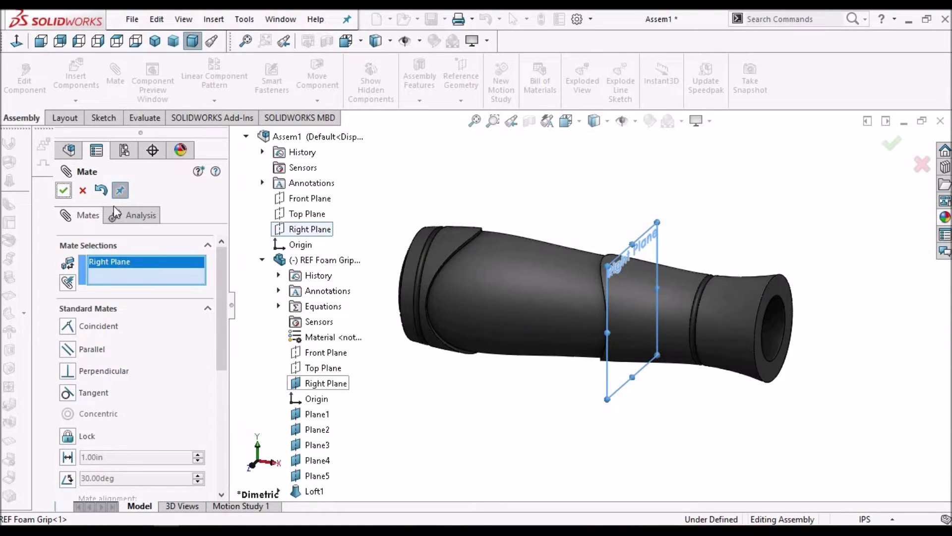
pyautogui.click(310, 384)
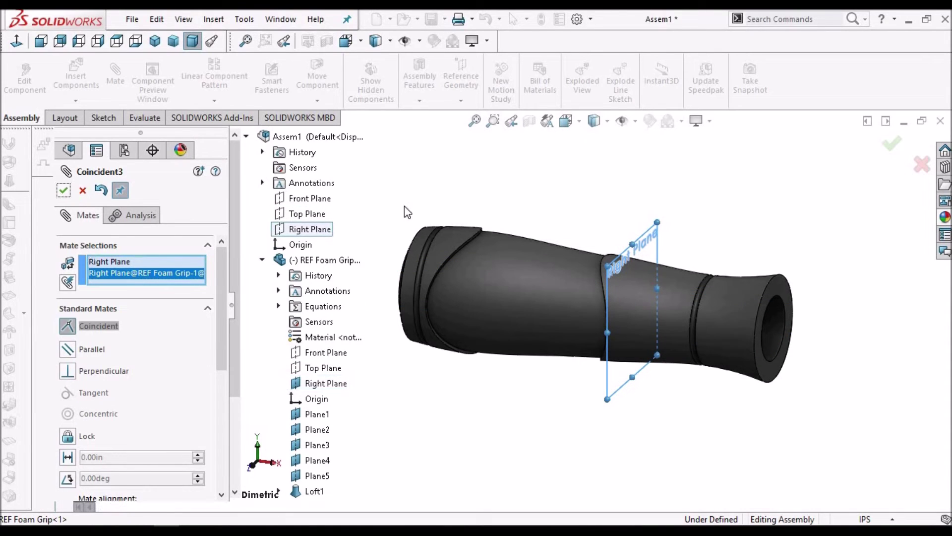
pyautogui.click(63, 191)
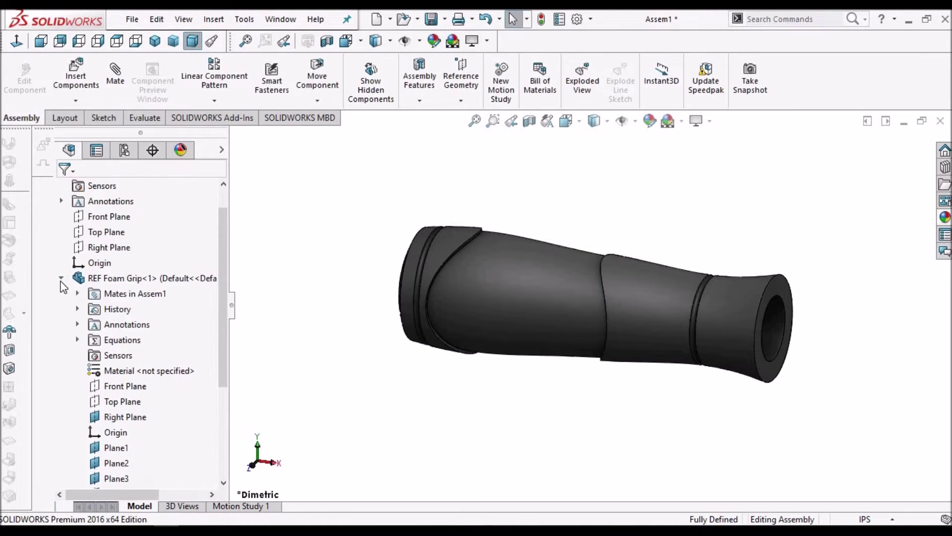
# Step: Collapse the assembly's feature tree and open the REF Rubber Grip part from the Demo Model folder
pyautogui.hotkey('shift', 'c')
pyautogui.scroll(3, 458, 190)
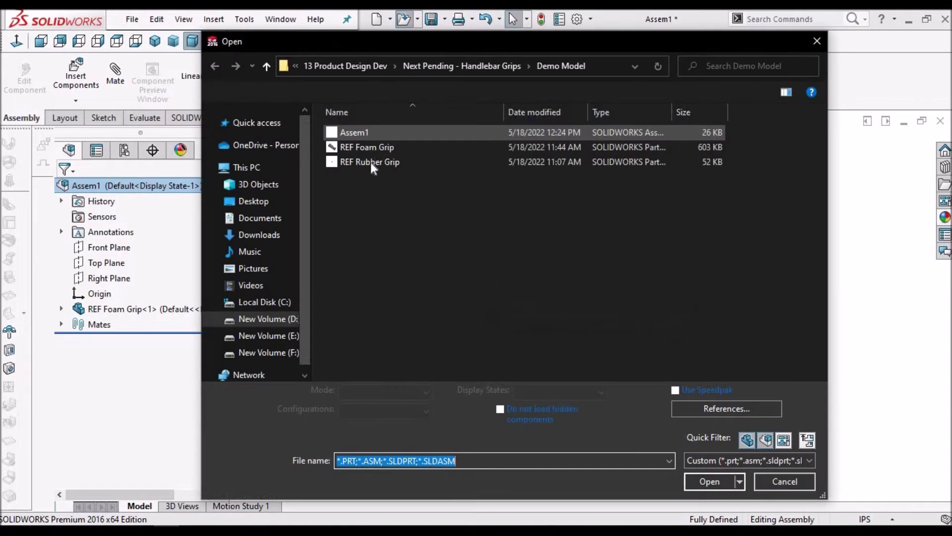
pyautogui.click(371, 162)
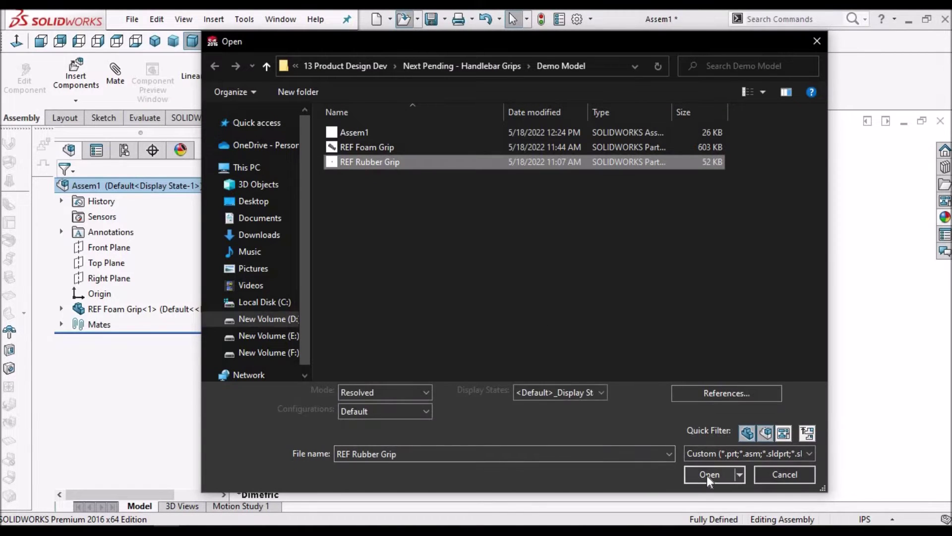
pyautogui.click(708, 475)
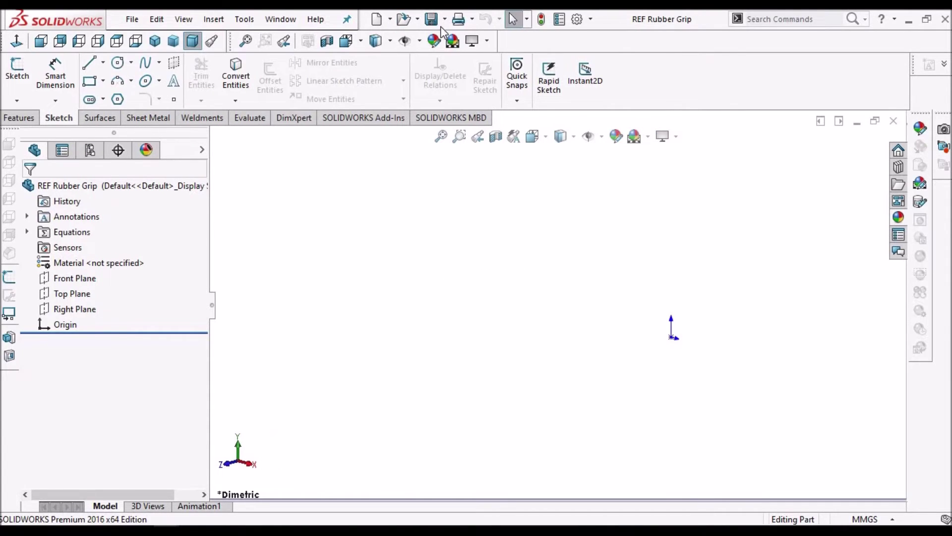
# Step: Switch to the assembly window and insert the open REF Rubber Grip part as a new component
pyautogui.click(281, 19)
pyautogui.click(304, 163)
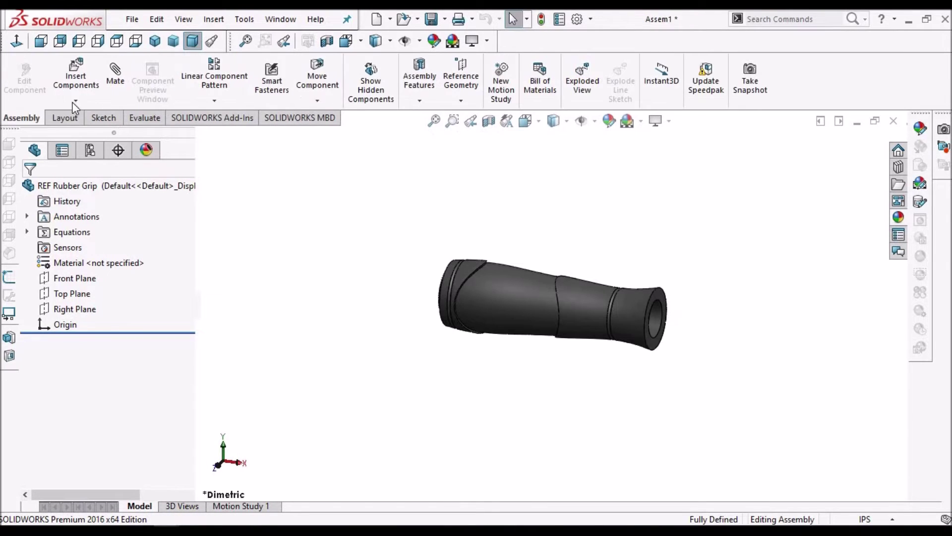
pyautogui.click(103, 99)
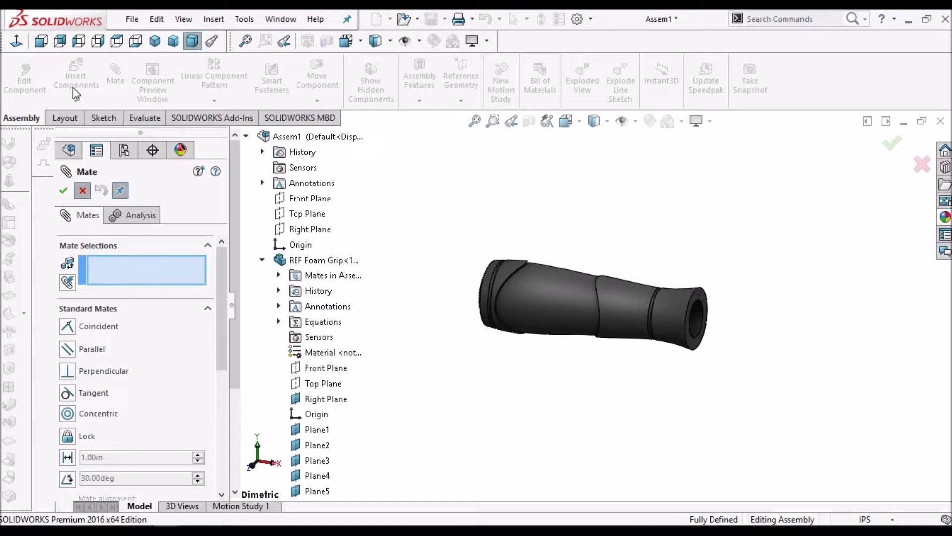
pyautogui.press('Escape')
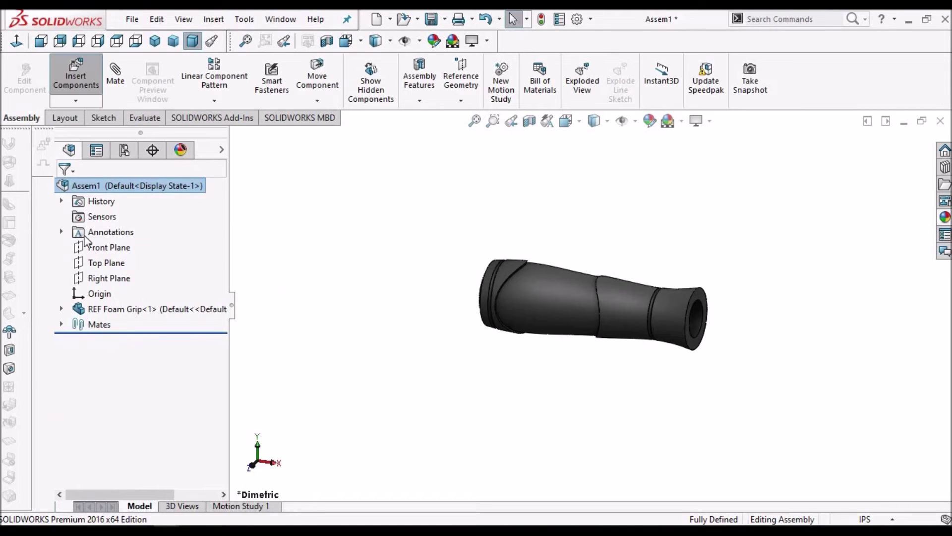
pyautogui.click(103, 345)
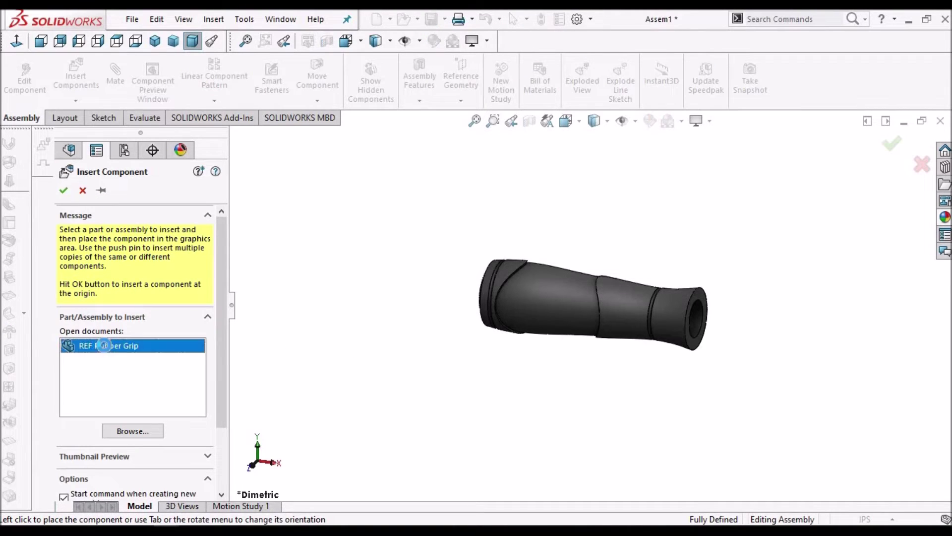
pyautogui.click(397, 286)
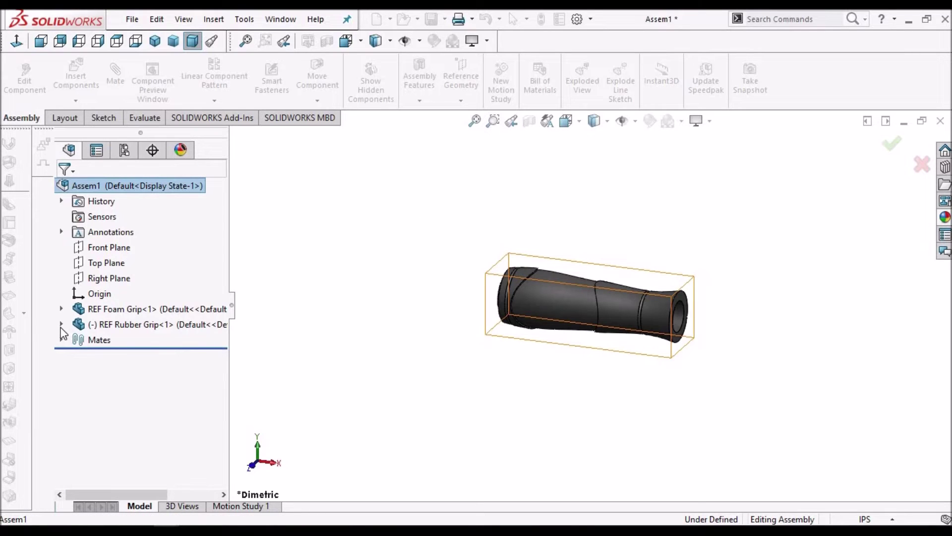
# Step: Mate the rubber grip's Front Plane coincident with the assembly's Front Plane
pyautogui.click(61, 325)
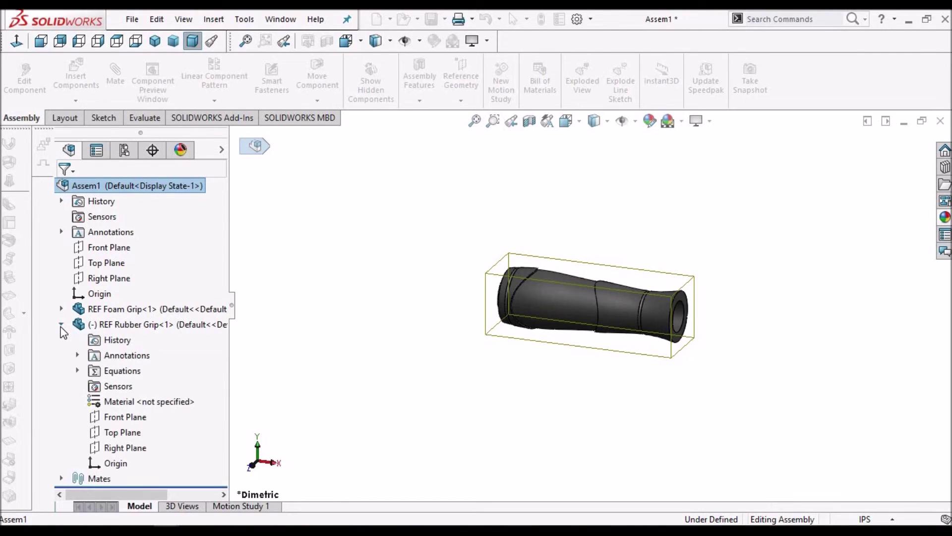
pyautogui.click(108, 248)
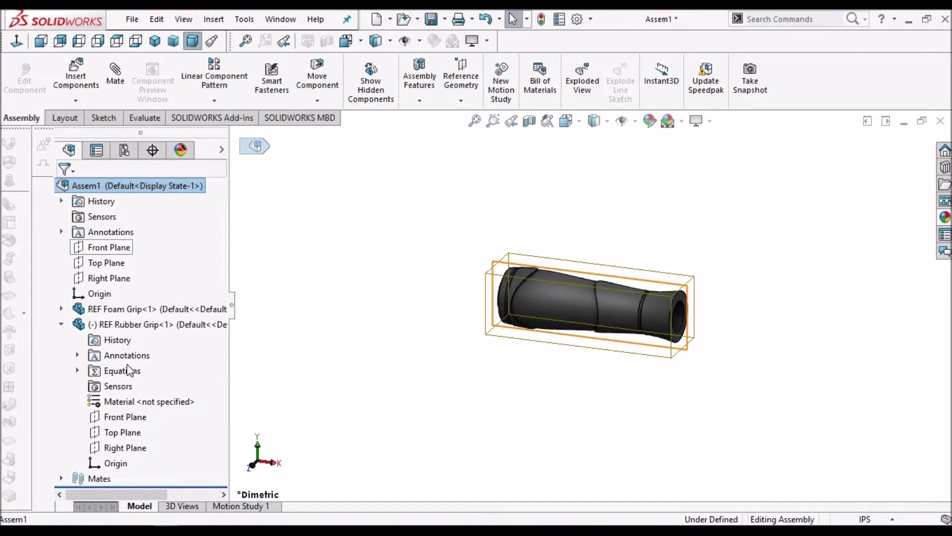
pyautogui.keyDown('ctrl'); pyautogui.click(123, 418); pyautogui.keyUp('ctrl')
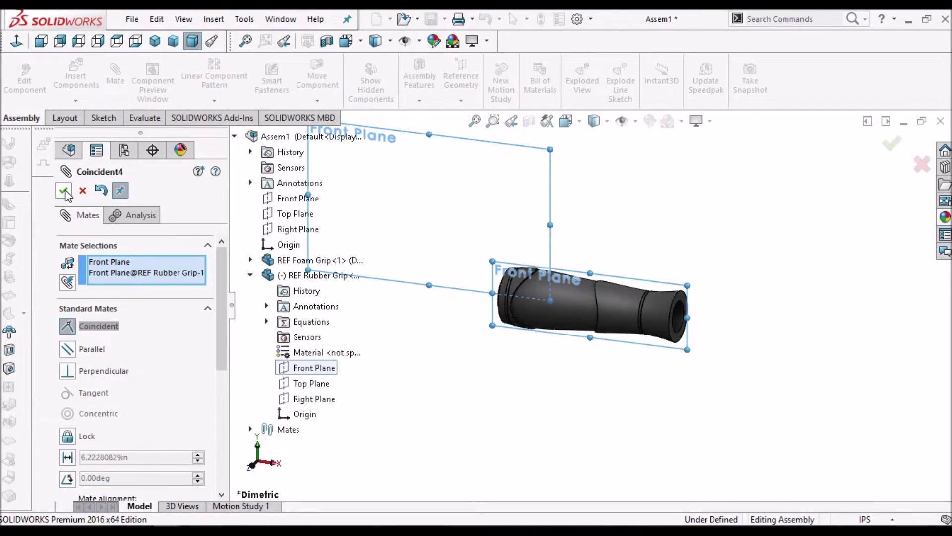
# Step: Mate the rubber grip's Top Plane coincident with the assembly's Top Plane
pyautogui.click(282, 215)
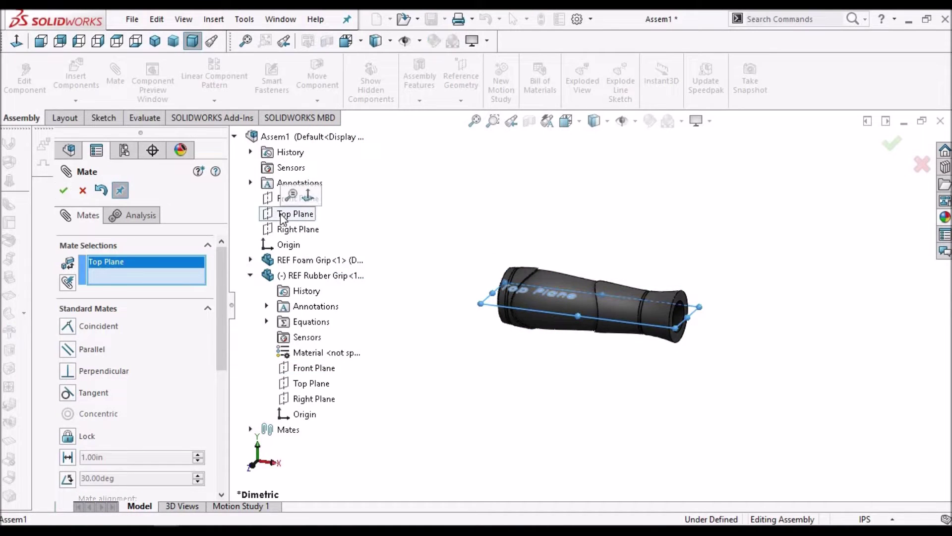
pyautogui.click(311, 383)
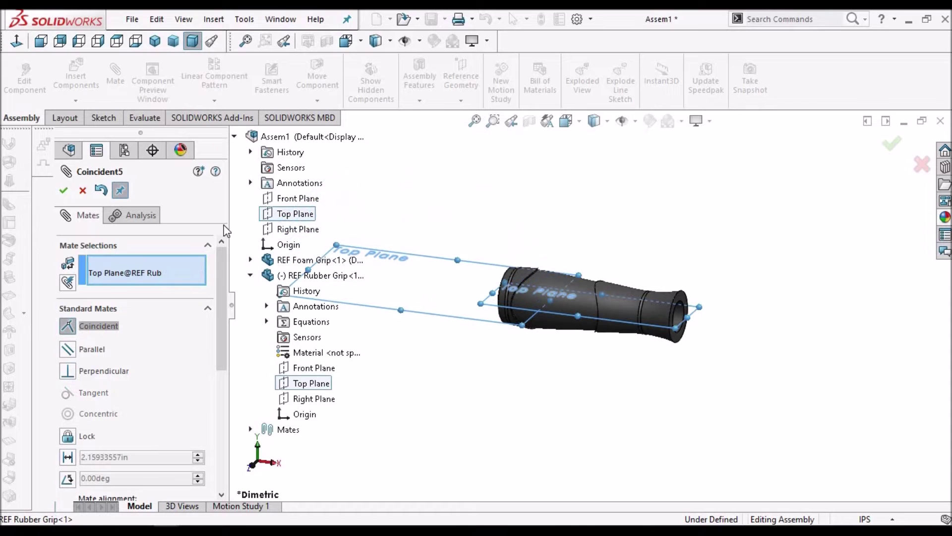
pyautogui.click(64, 192)
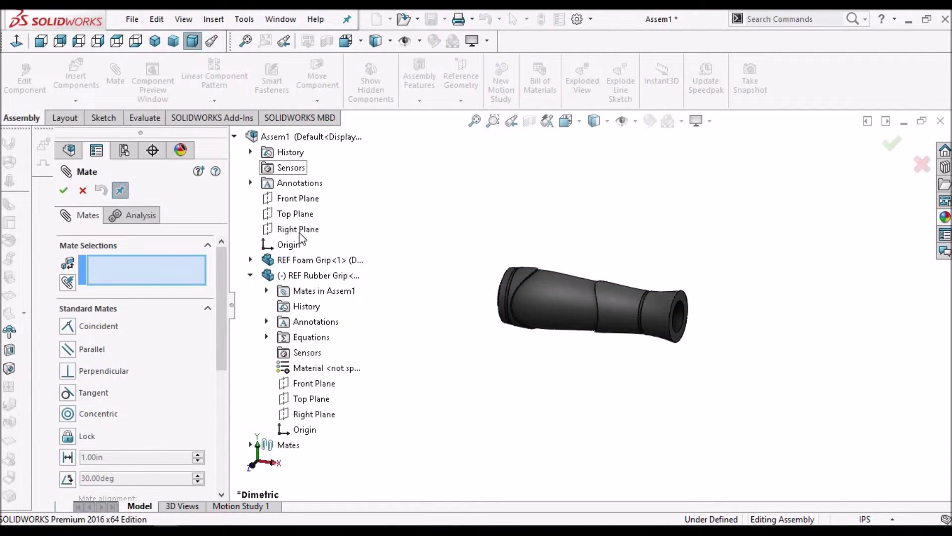
pyautogui.click(312, 398)
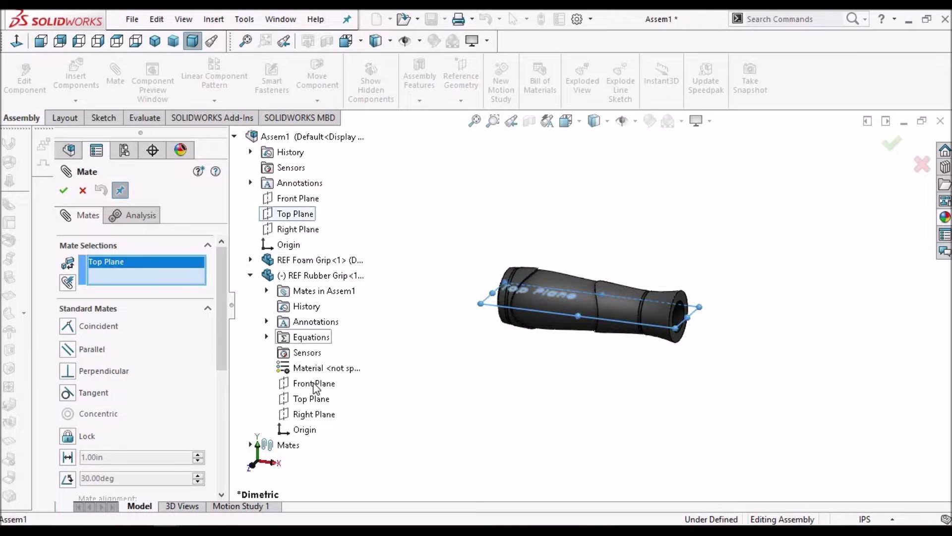
pyautogui.click(312, 398)
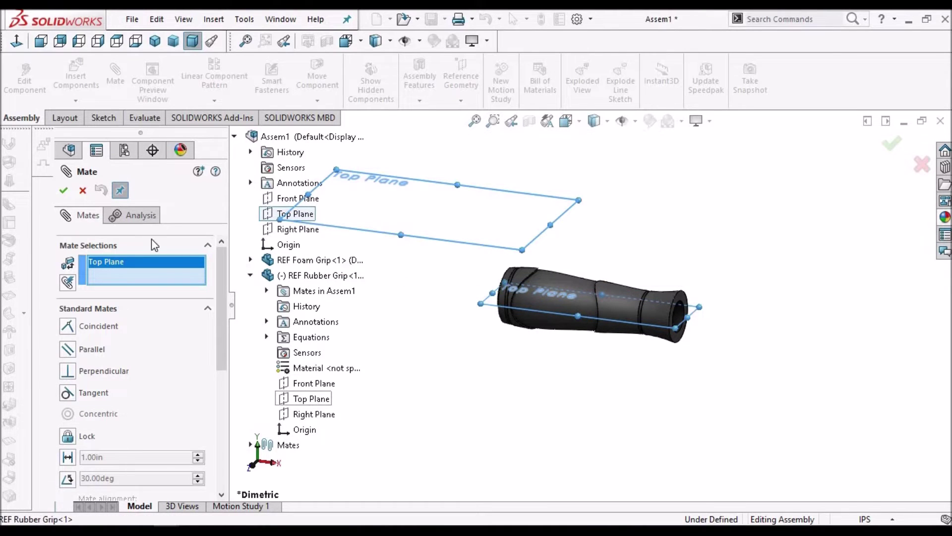
pyautogui.click(65, 191)
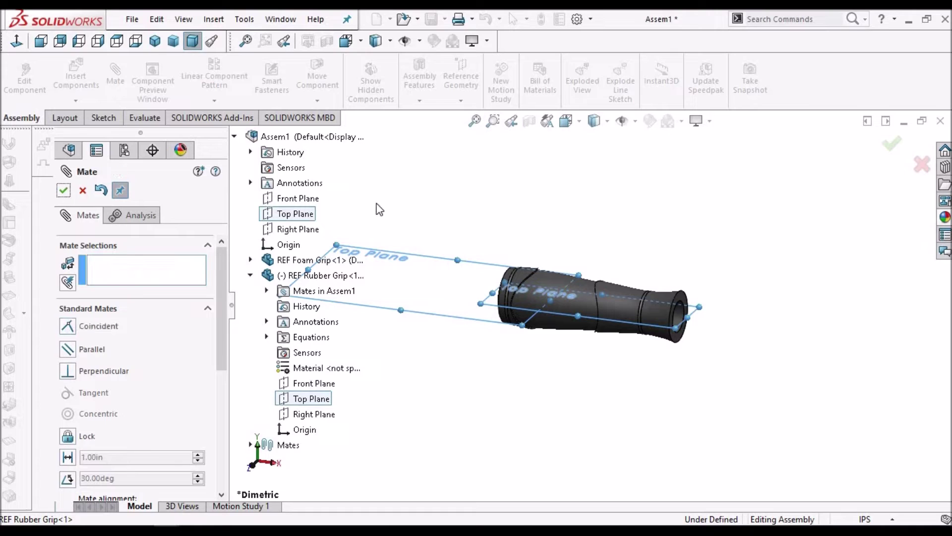
# Step: Mate the rubber grip's Right Plane coincident with the assembly's Right Plane and save the assembly in trimetric view
pyautogui.click(303, 229)
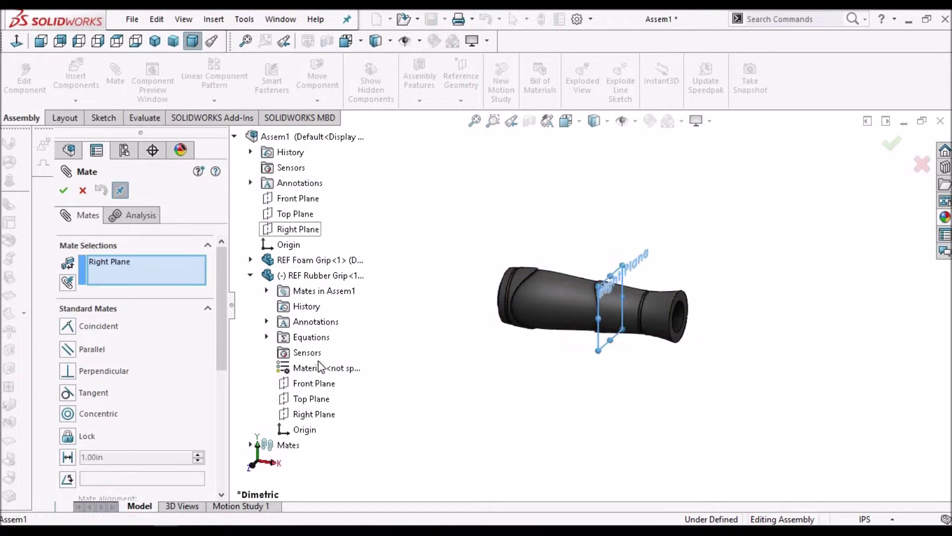
pyautogui.click(313, 414)
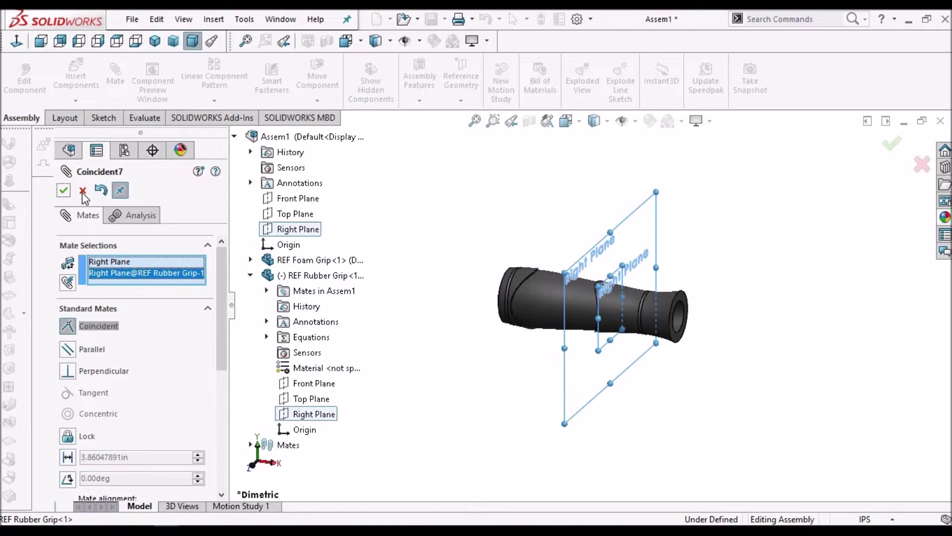
pyautogui.press('Return')
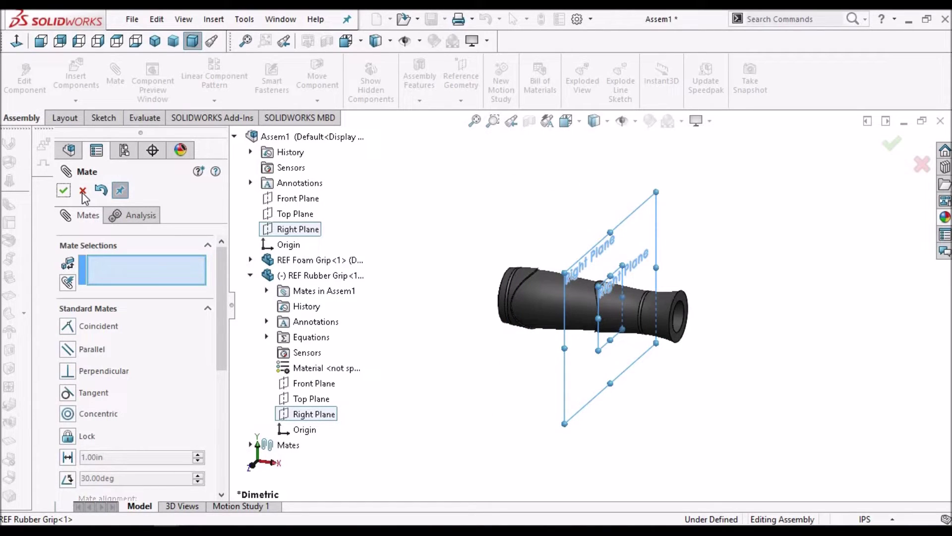
pyautogui.click(82, 191)
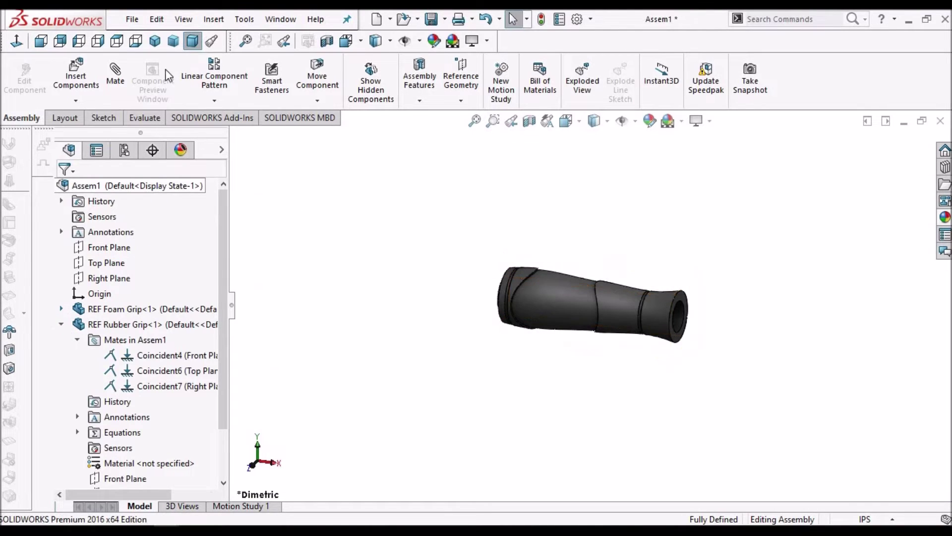
pyautogui.click(174, 42)
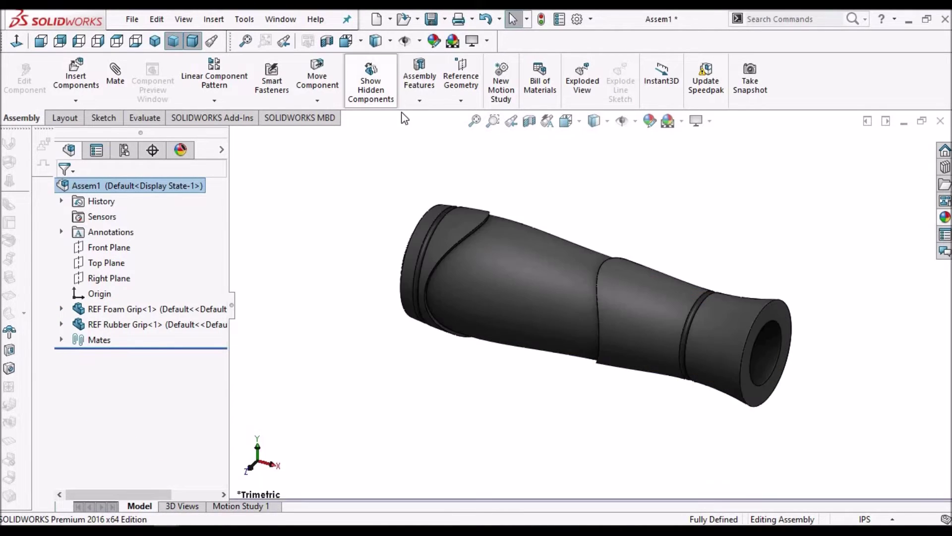
pyautogui.click(432, 21)
# Step: Start editing the REF Rubber Grip part in the context of the assembly
pyautogui.click(144, 324)
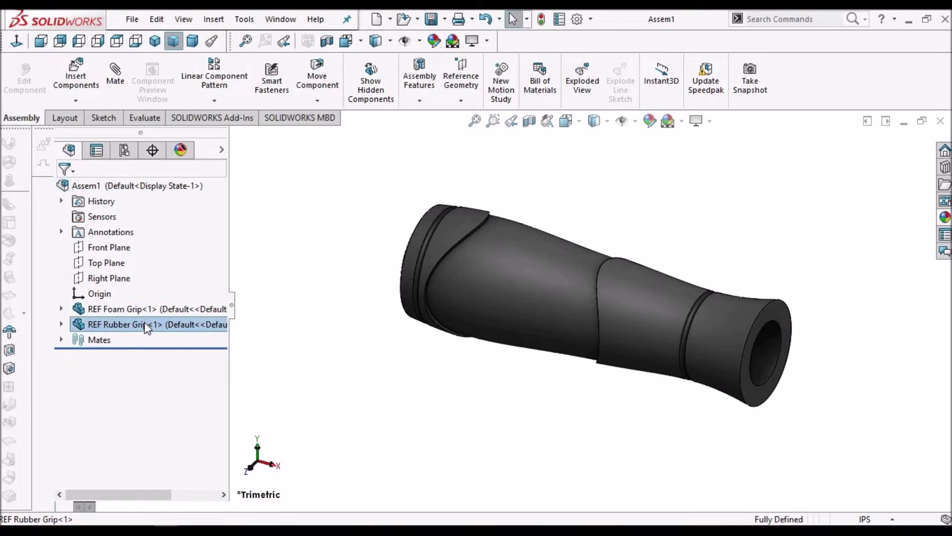
pyautogui.click(61, 325)
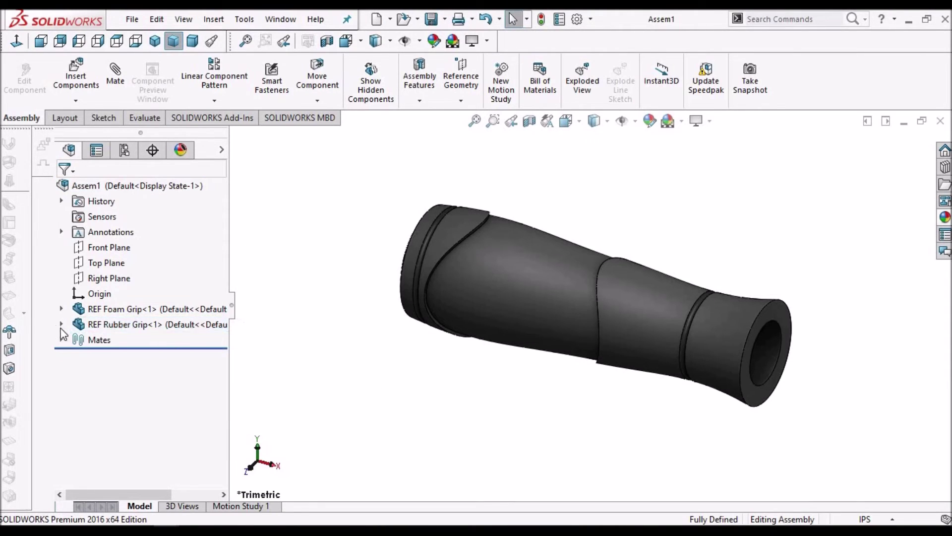
pyautogui.rightClick(120, 327)
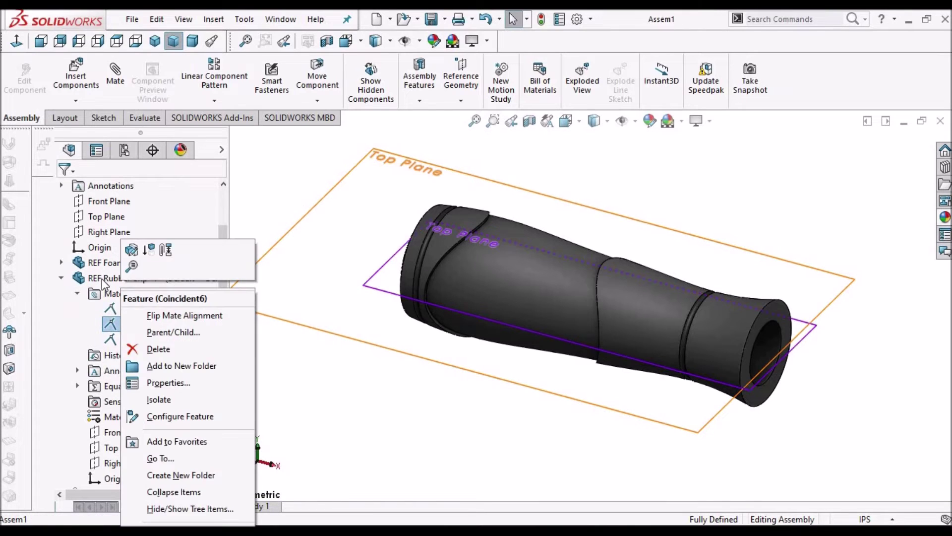
pyautogui.click(102, 279)
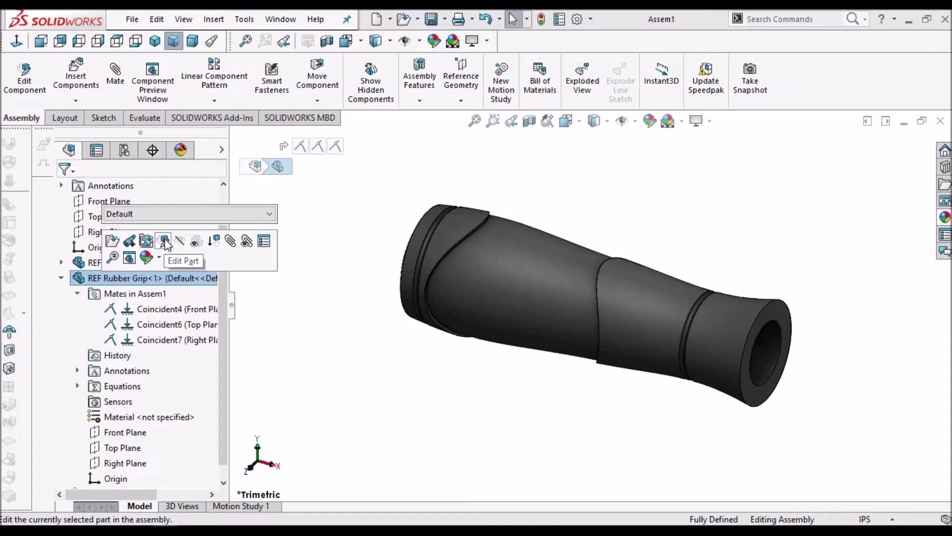
pyautogui.click(164, 242)
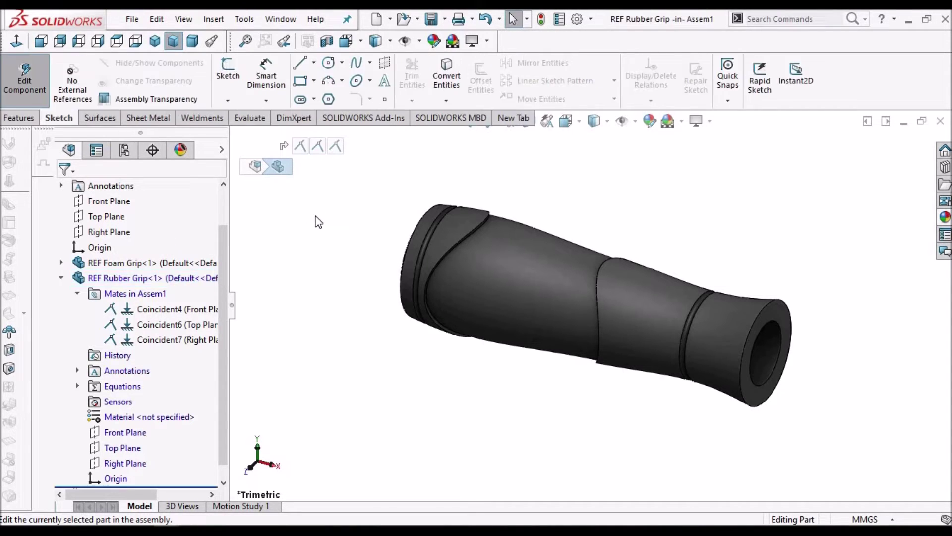
# Step: Copy the foam grip's recessed middle outer face into the rubber grip as an offset surface with a 0 mm distance
pyautogui.click(534, 242)
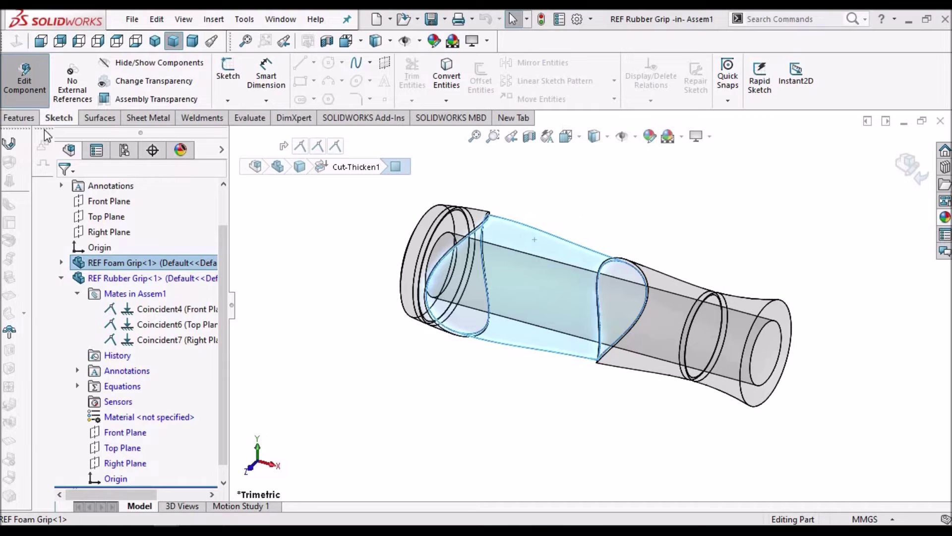
pyautogui.click(101, 118)
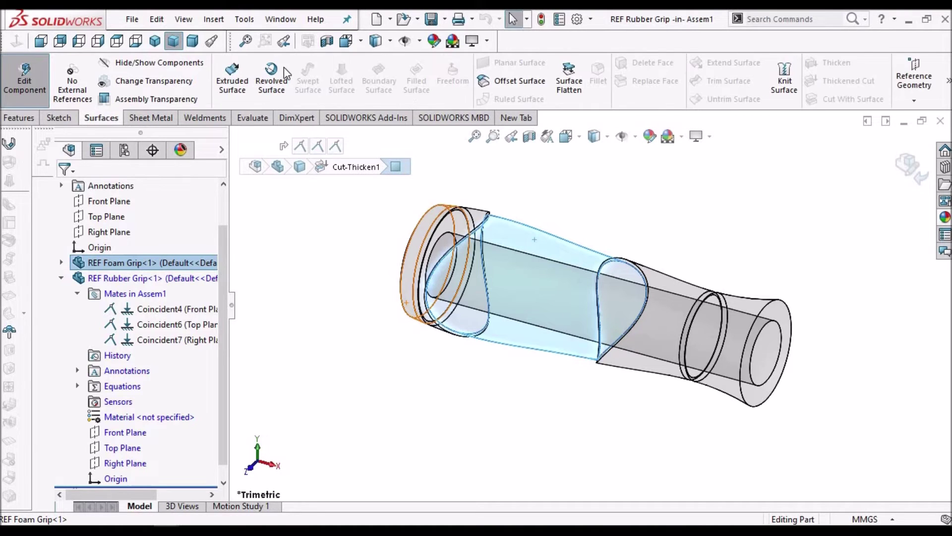
pyautogui.click(525, 83)
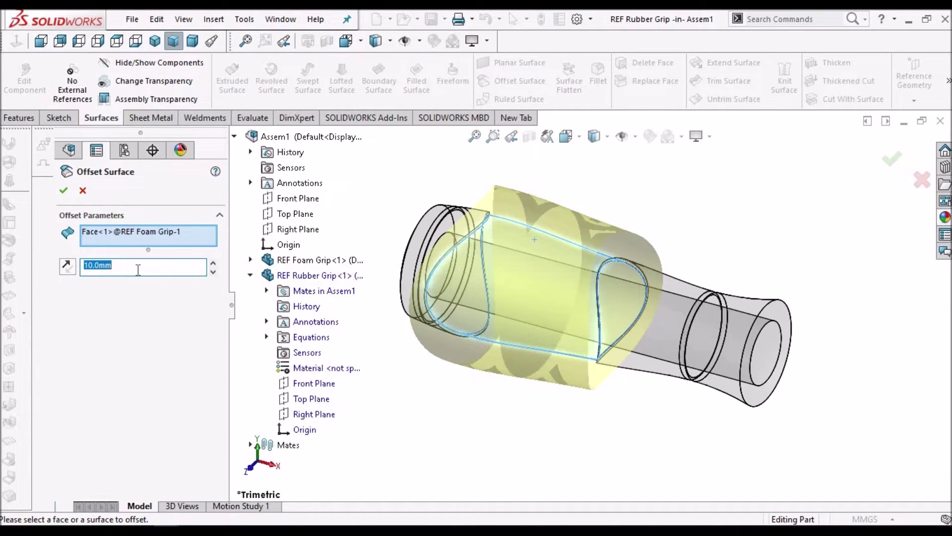
pyautogui.press('Return')
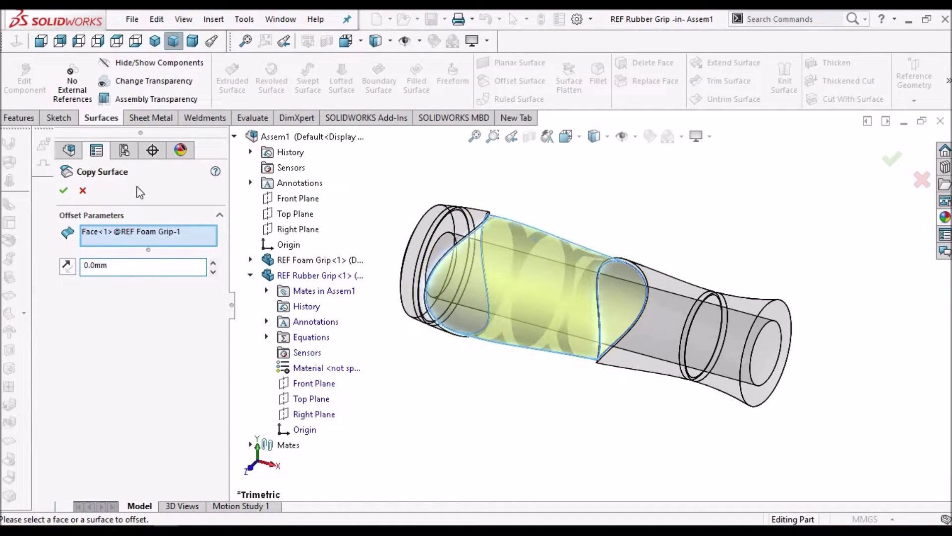
pyautogui.click(63, 191)
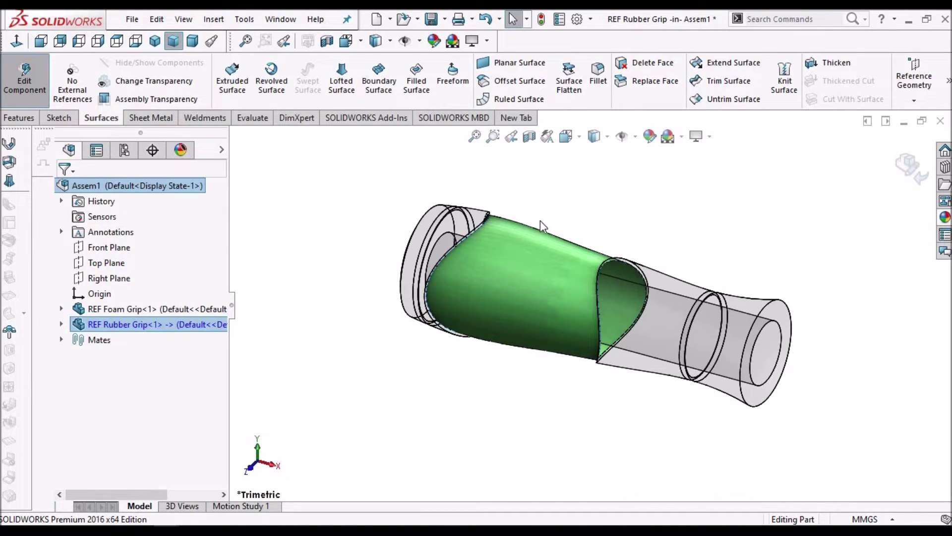
# Step: Finish the in-context editing and open the REF Rubber Grip part in its own window
pyautogui.click(899, 169)
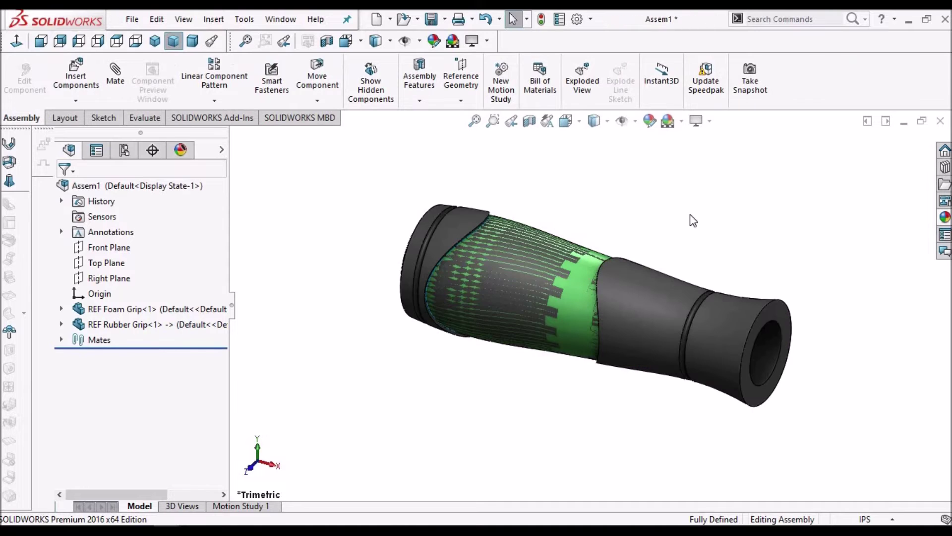
pyautogui.click(141, 324)
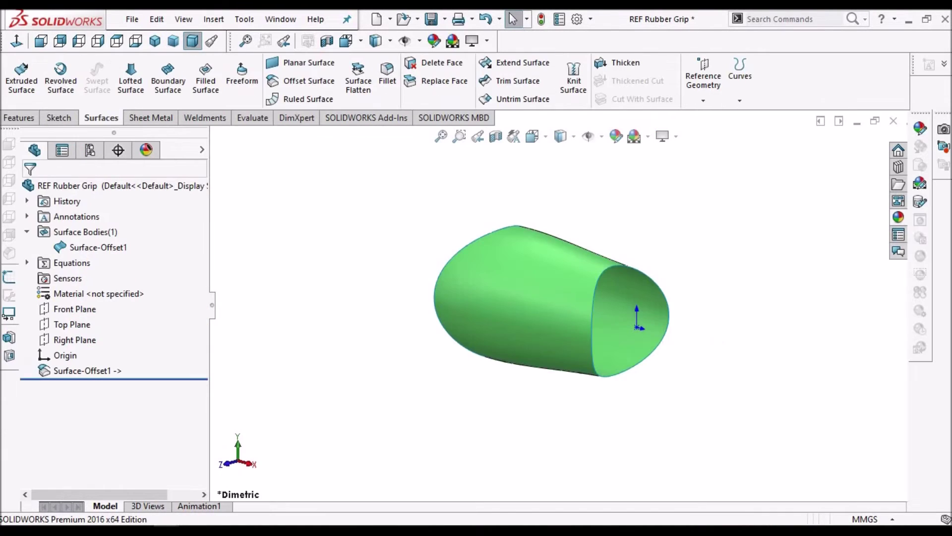
pyautogui.moveTo(604, 269); pyautogui.dragTo(677, 297, button='middle')
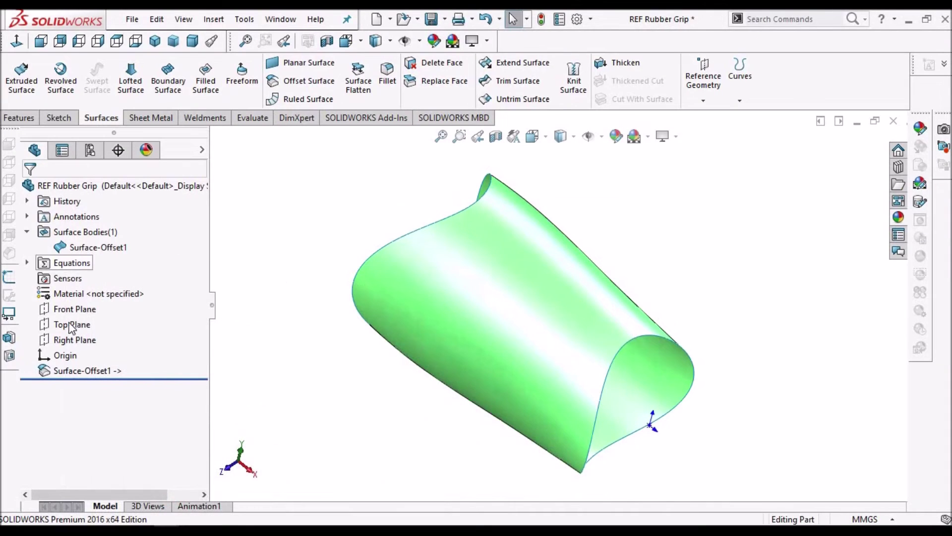
# Step: Start a sketch on the rubber grip's Front Plane and orient the view normal to it
pyautogui.click(69, 308)
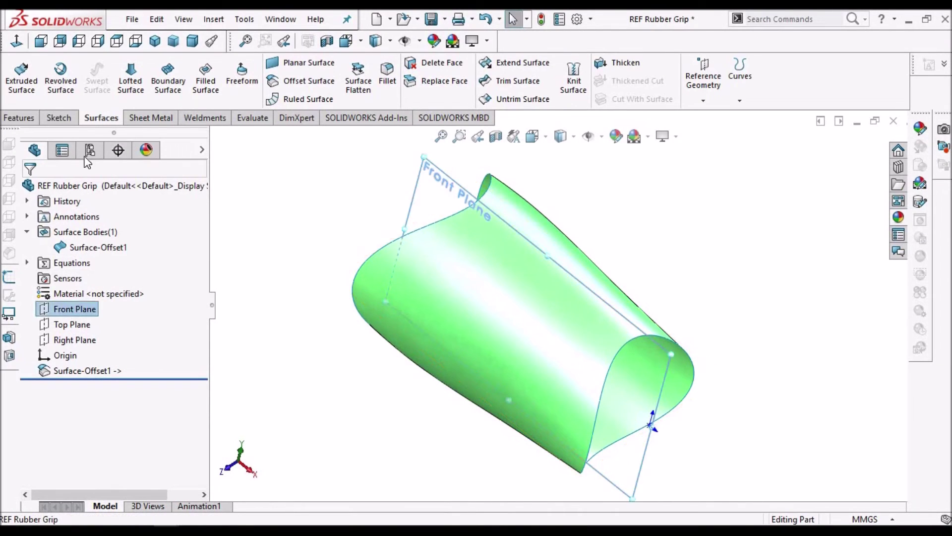
pyautogui.click(60, 117)
pyautogui.click(17, 68)
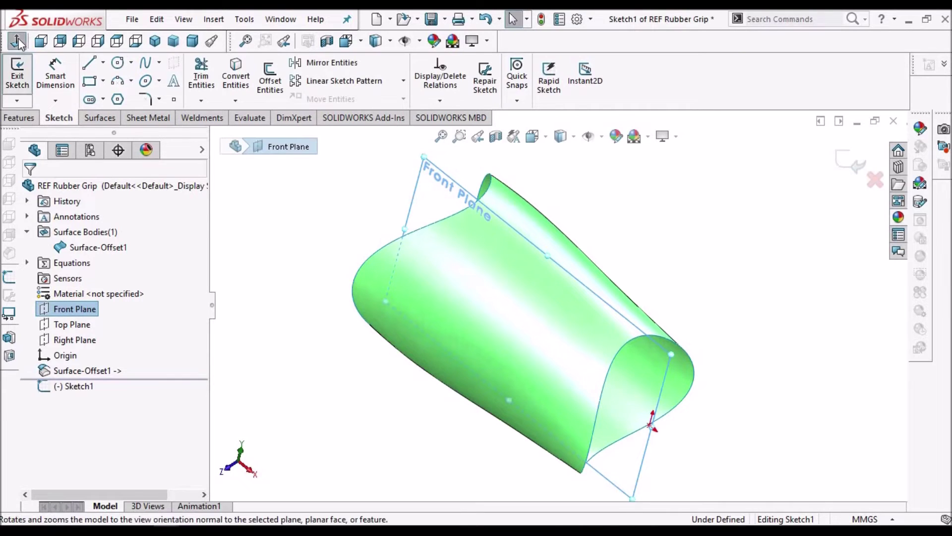
pyautogui.click(17, 41)
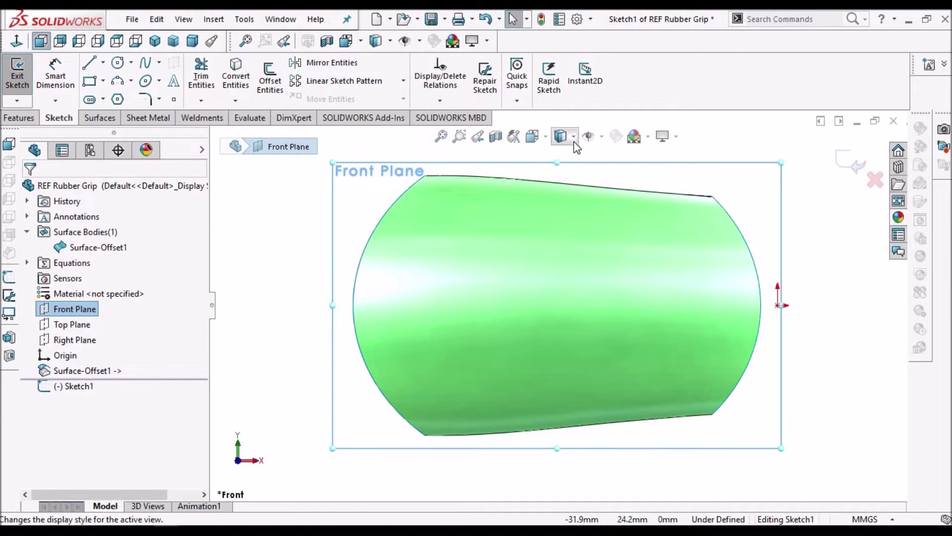
# Step: Show the rubber grip surface as unshaded outlines and clear the selection of the Front Plane
pyautogui.click(573, 139)
pyautogui.click(562, 235)
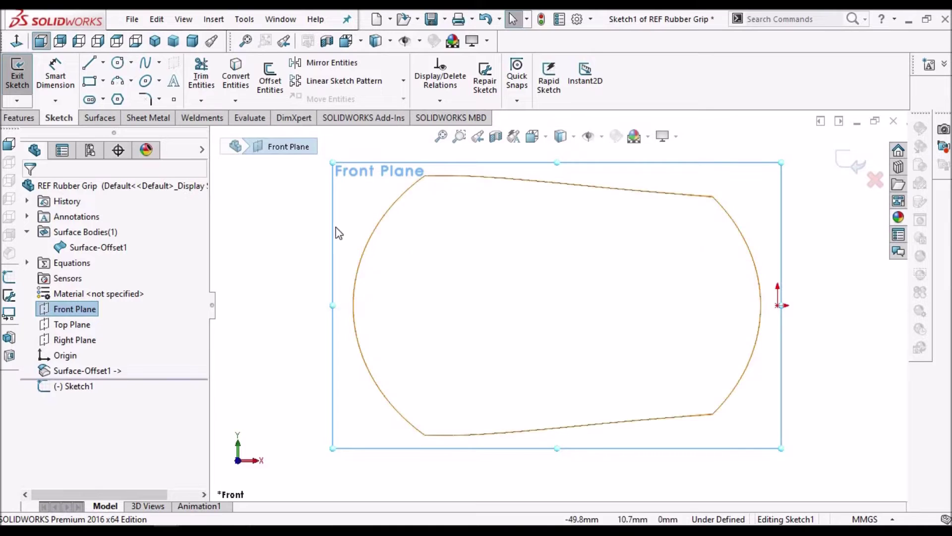
pyautogui.click(293, 216)
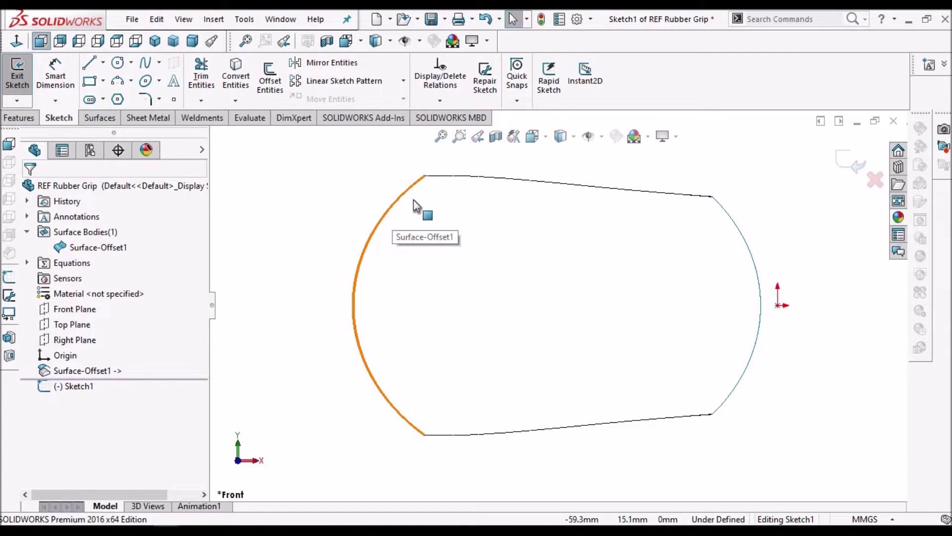
# Step: Sketch a horizontal centerline about 48.6 mm long from the origin, running inside the grip surface
pyautogui.click(104, 65)
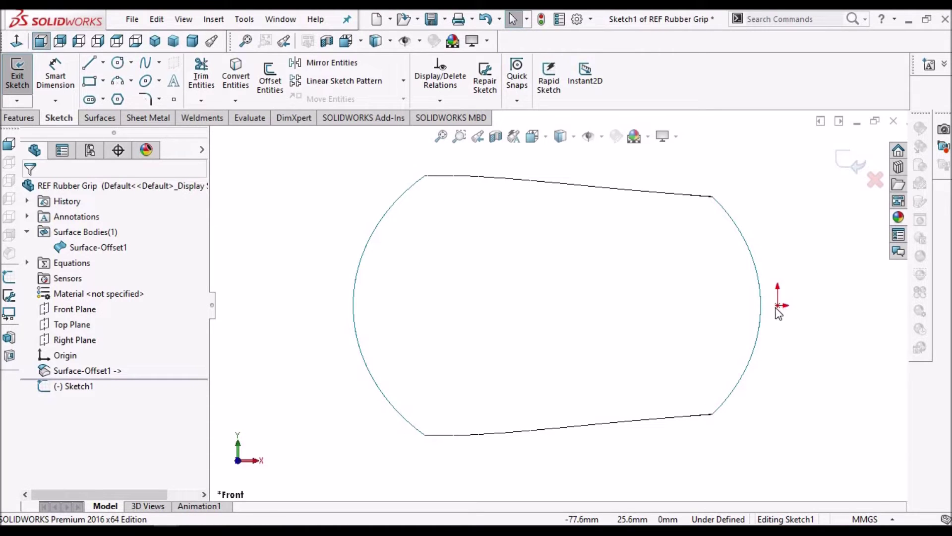
pyautogui.press('l')
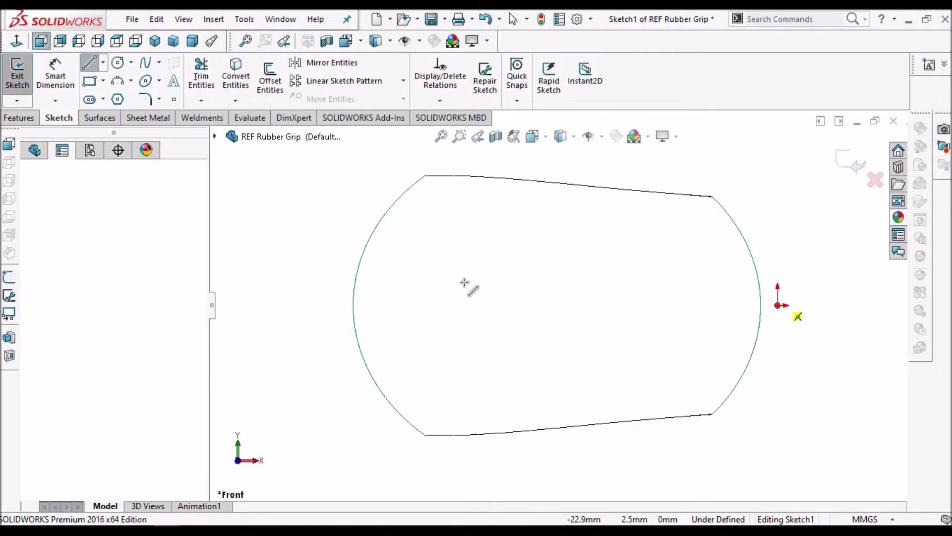
pyautogui.click(778, 305)
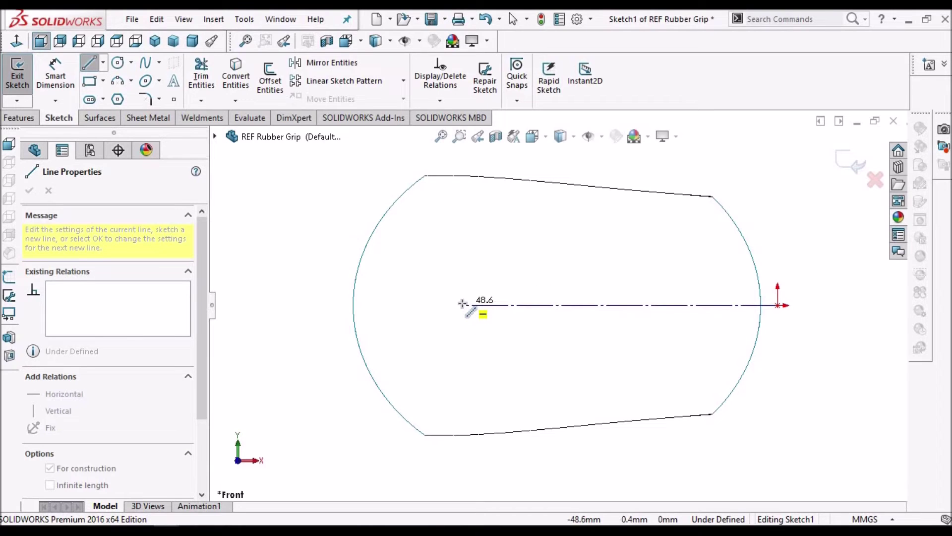
pyautogui.click(463, 304)
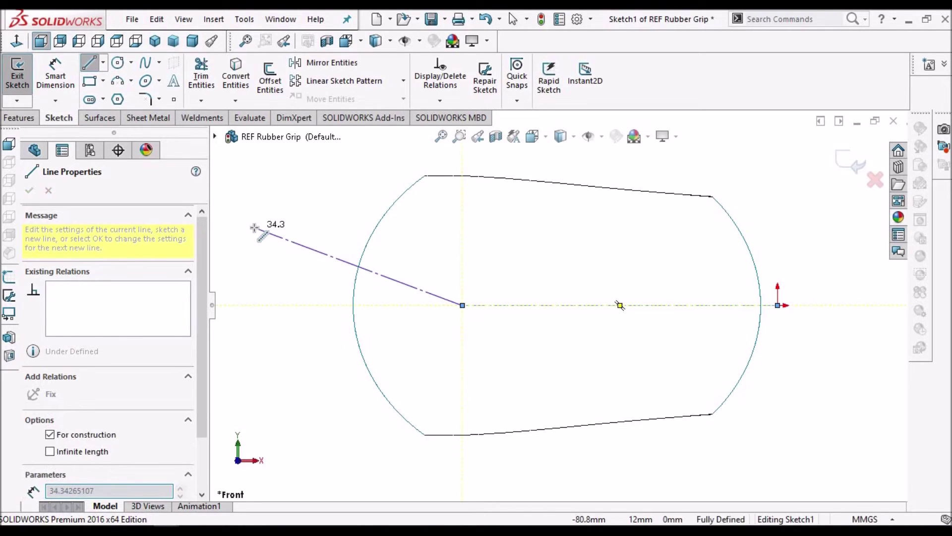
pyautogui.rightClick(261, 232)
pyautogui.click(278, 238)
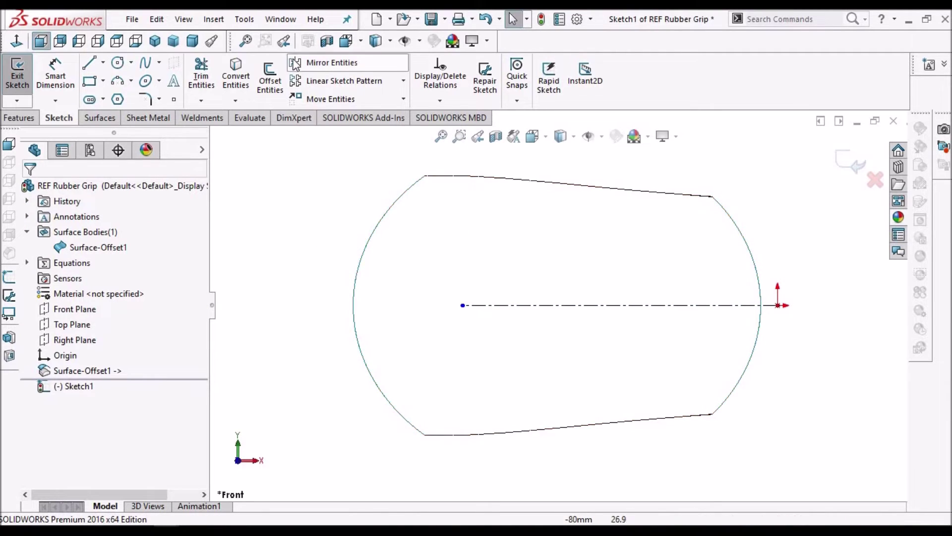
# Step: Sketch a three-point arc between the upper and lower corners of the surface's larger curved end, bulging along its outline
pyautogui.click(120, 81)
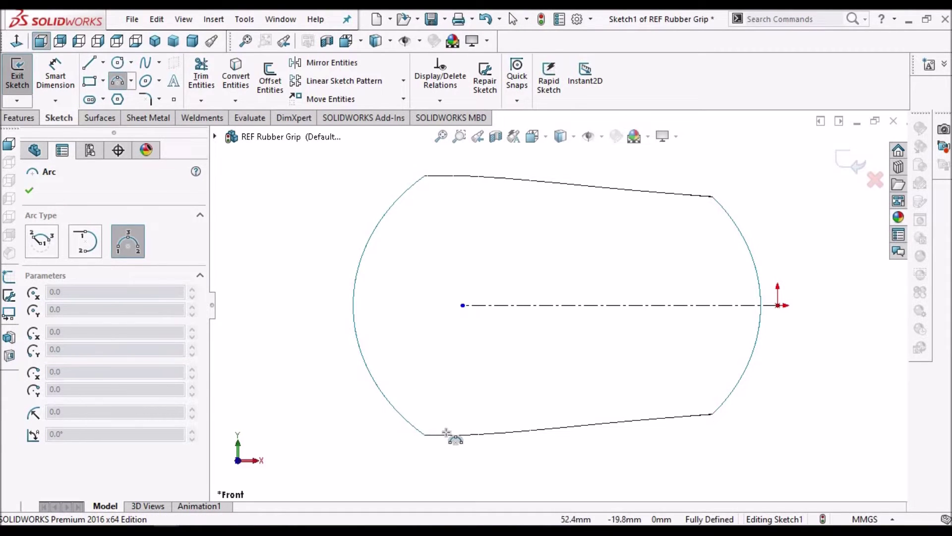
pyautogui.click(424, 435)
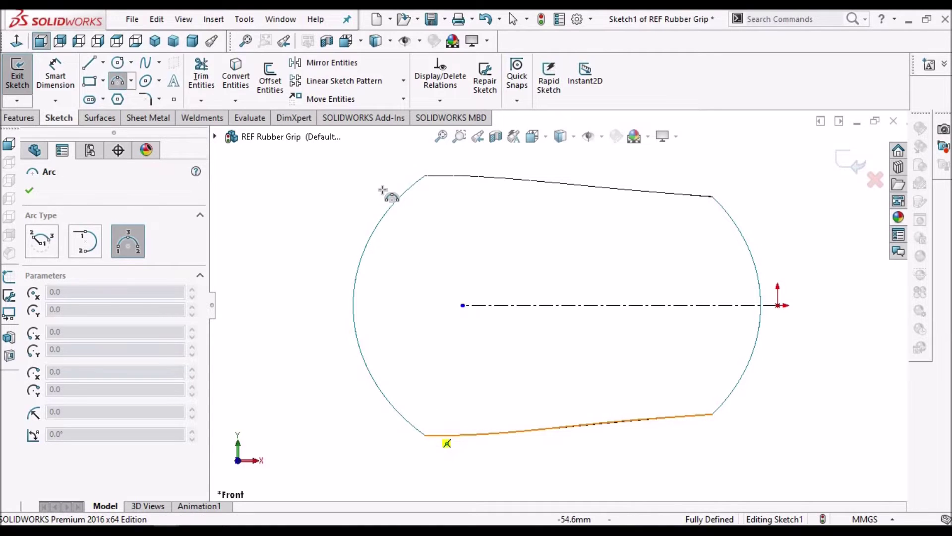
pyautogui.click(421, 175)
pyautogui.click(312, 188)
pyautogui.rightClick(315, 192)
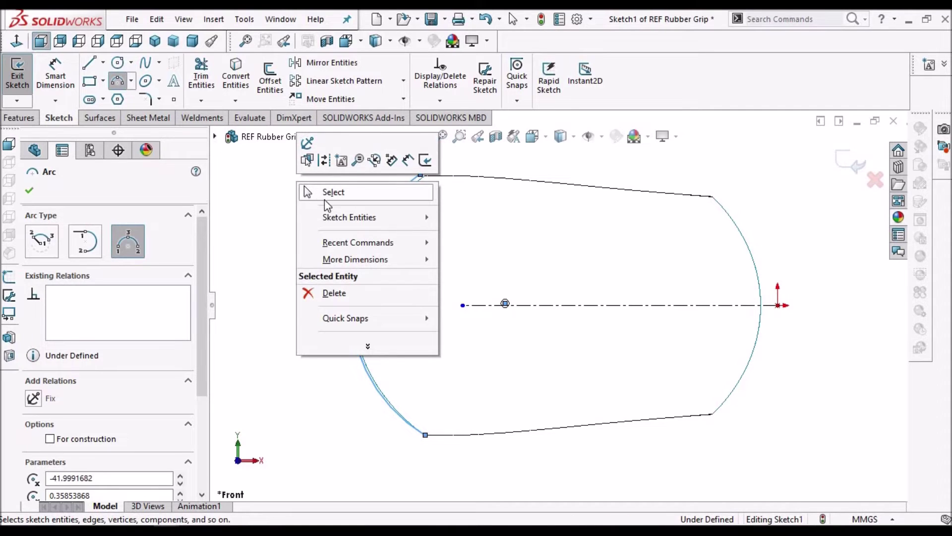
pyautogui.click(333, 192)
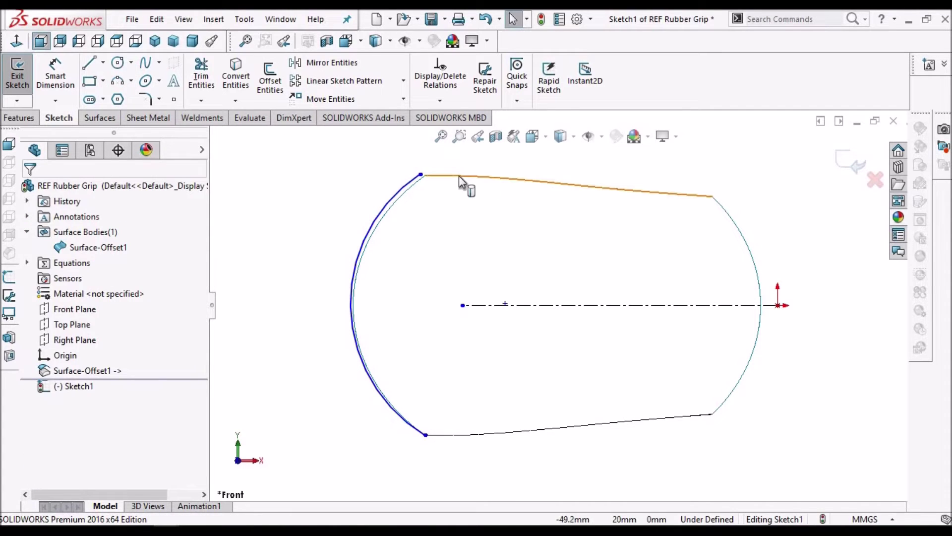
# Step: Convert the surface's upper and lower long edges into sketch curves and make both of them construction geometry
pyautogui.click(240, 74)
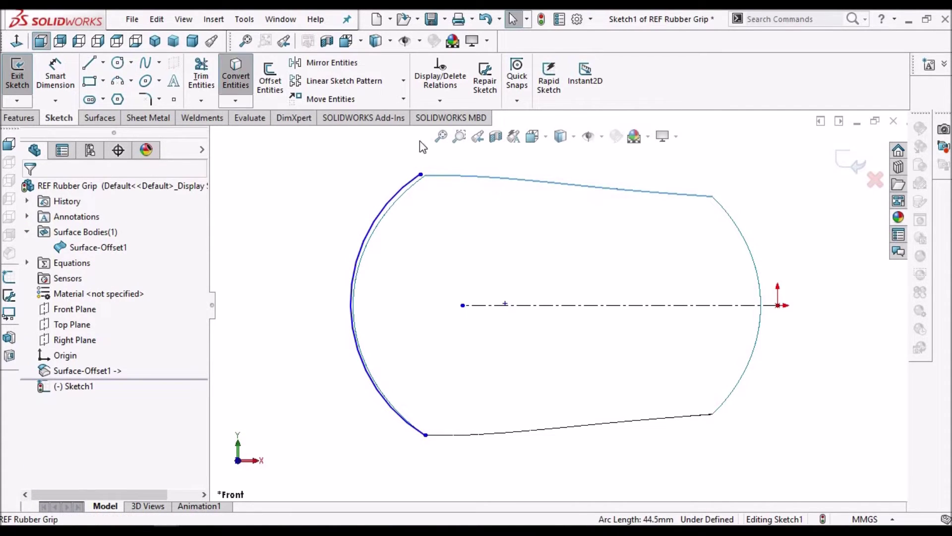
pyautogui.click(501, 180)
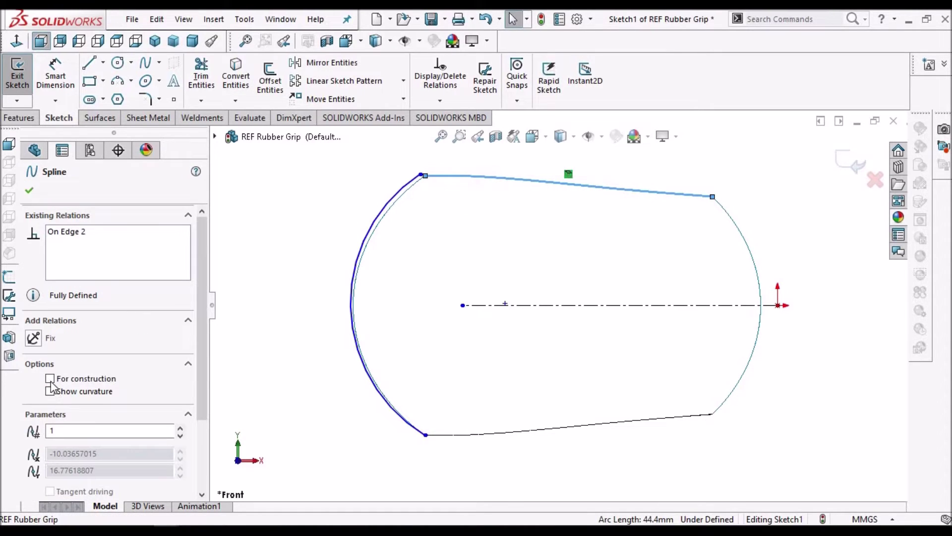
pyautogui.click(218, 314)
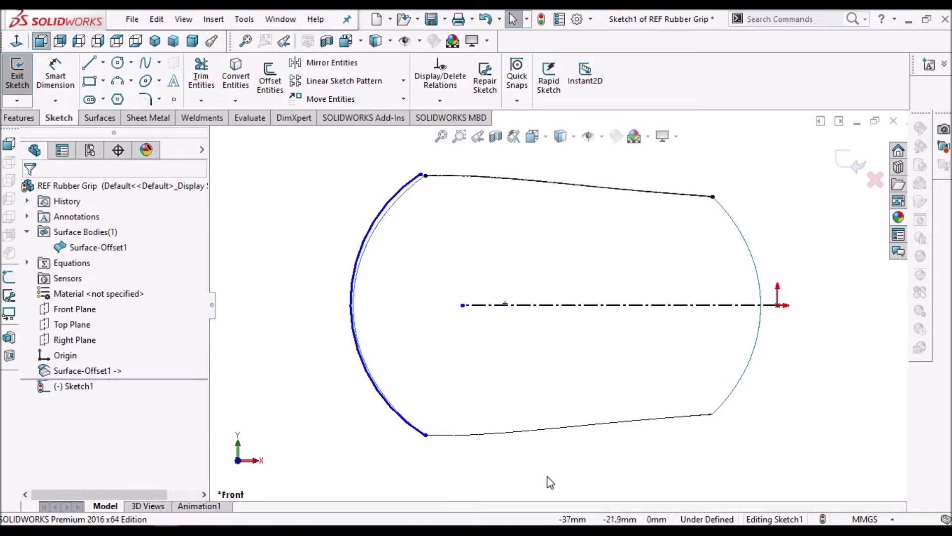
pyautogui.click(544, 430)
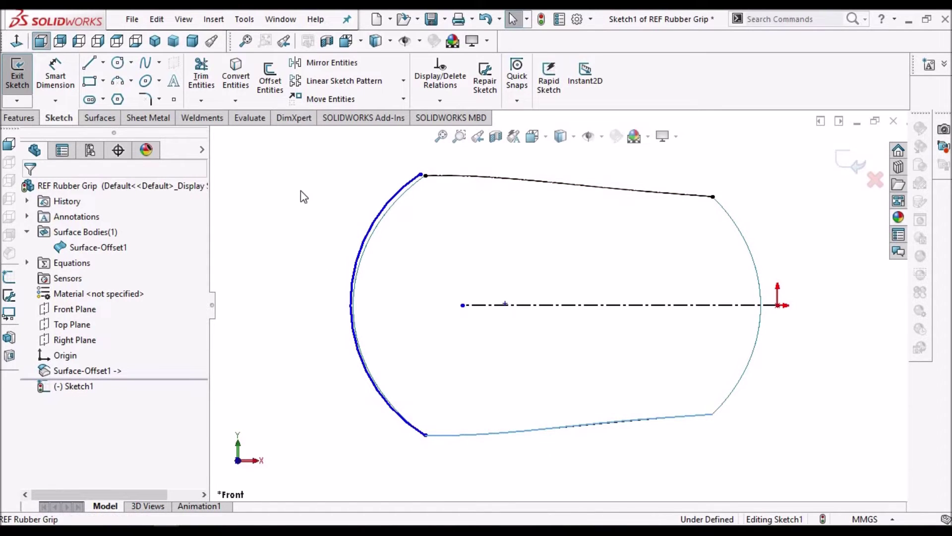
pyautogui.click(236, 74)
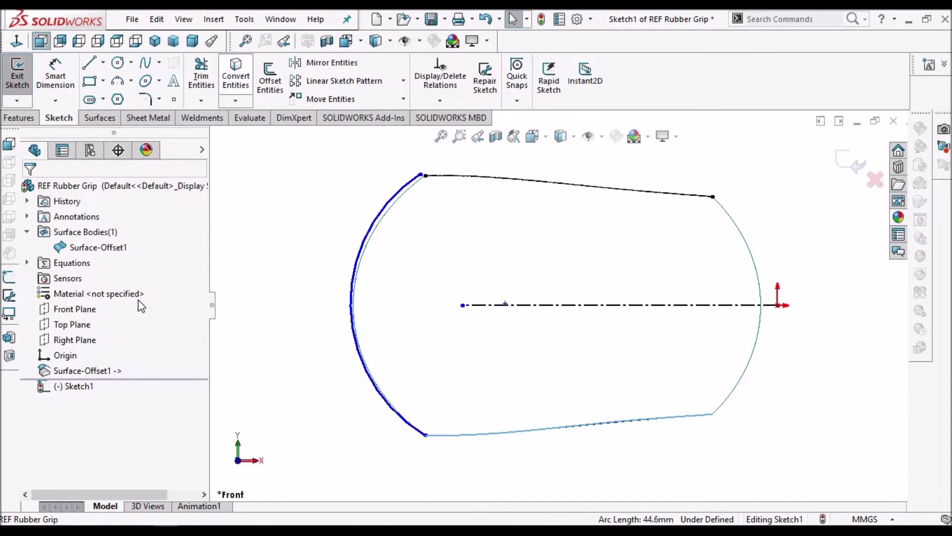
pyautogui.click(491, 435)
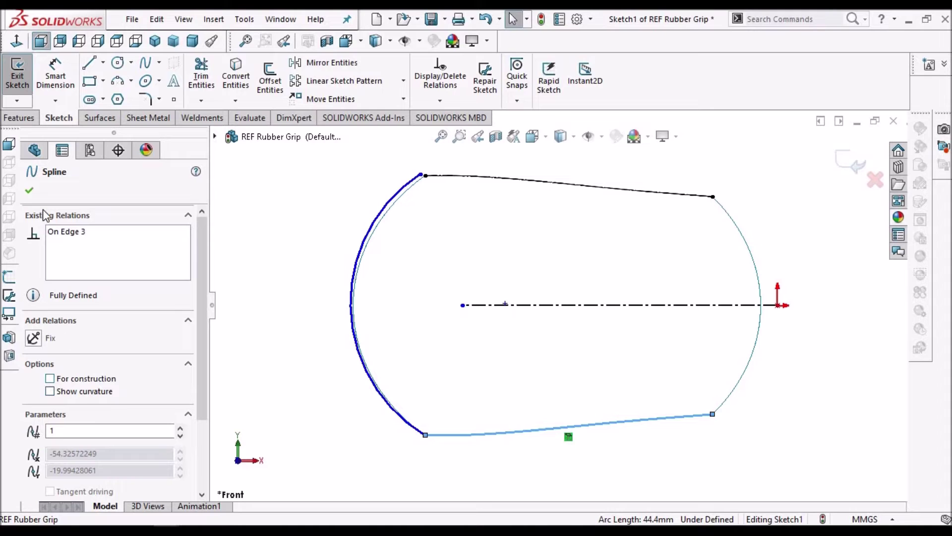
pyautogui.click(50, 378)
pyautogui.click(29, 190)
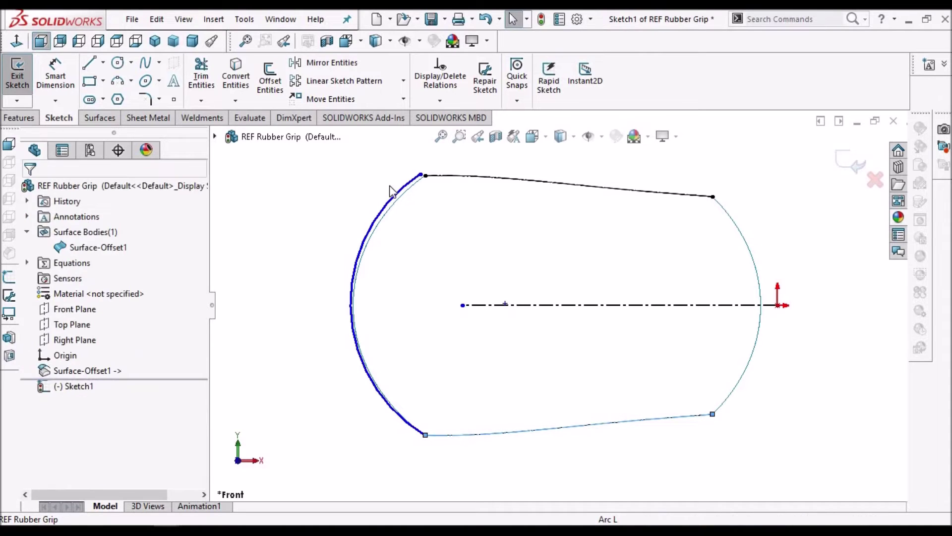
# Step: Move the arc's upper endpoint onto the near end of the upper construction curve
pyautogui.scroll(-2, 424, 184)
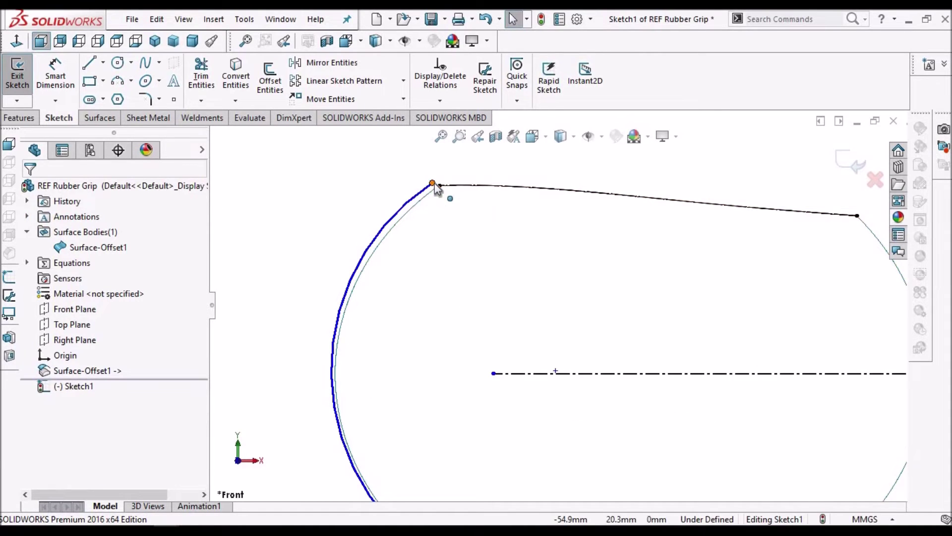
pyautogui.click(441, 186)
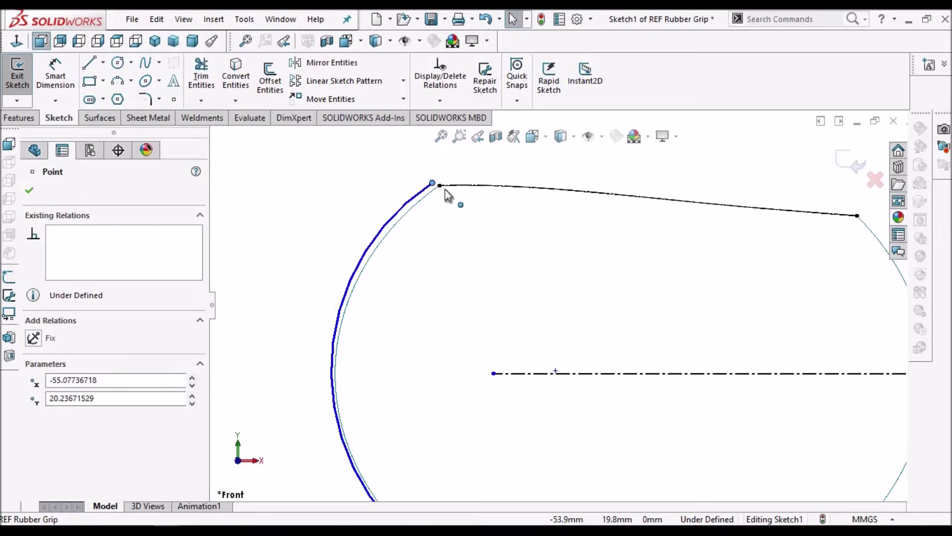
pyautogui.moveTo(441, 186); pyautogui.dragTo(440, 185)
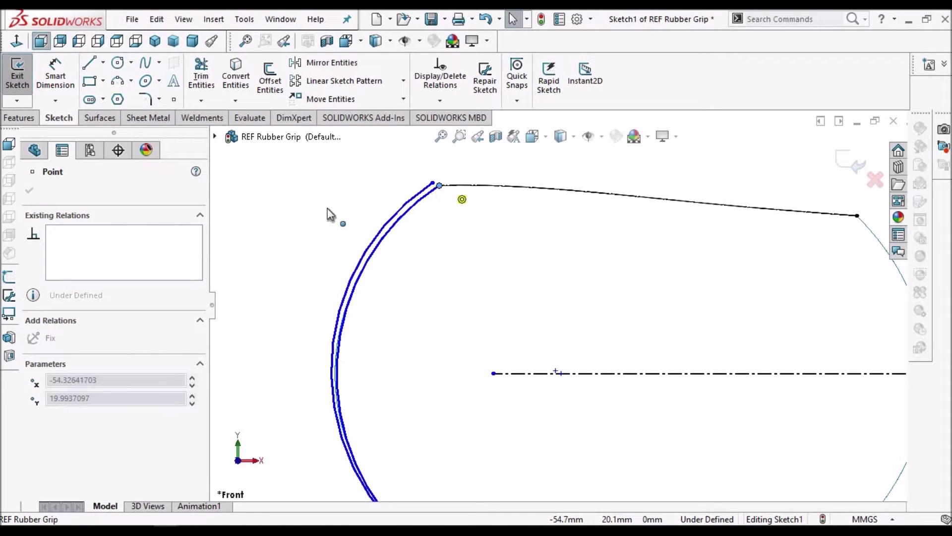
pyautogui.click(296, 214)
pyautogui.scroll(3, 341, 370)
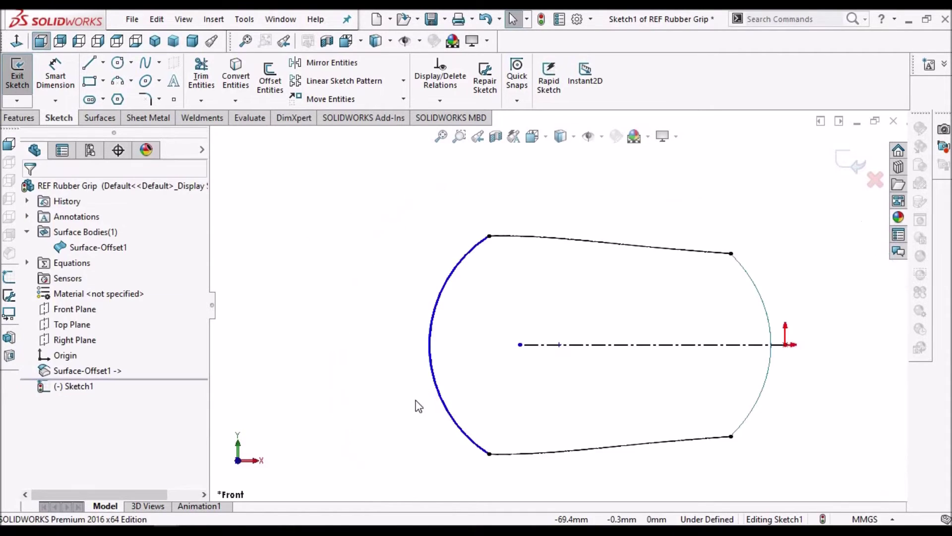
# Step: Try to move the arc's lower endpoint along the lower construction curve
pyautogui.scroll(-8, 498, 436)
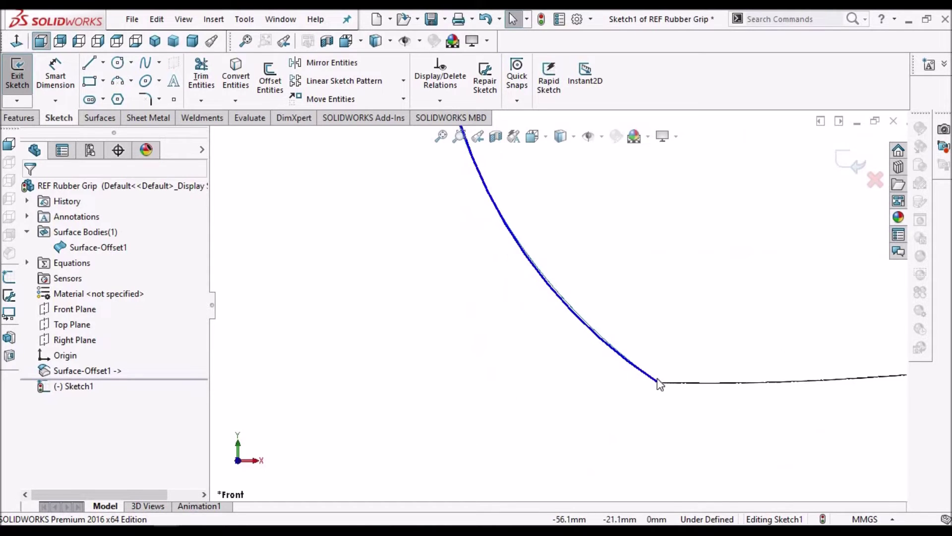
pyautogui.scroll(-2, 643, 351)
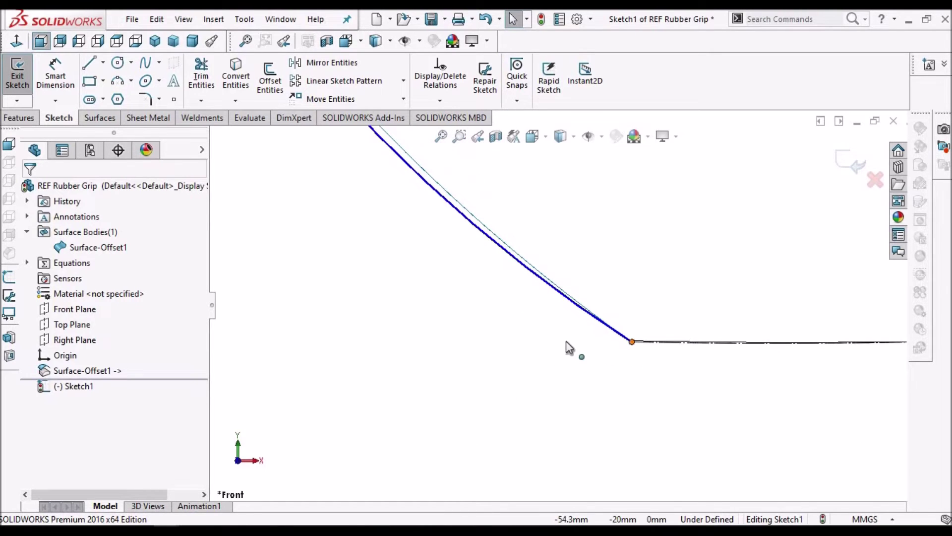
pyautogui.click(484, 337)
pyautogui.moveTo(427, 323)
pyautogui.mouseDown()
pyautogui.moveTo(635, 349)
pyautogui.moveTo(654, 342)
pyautogui.mouseUp()
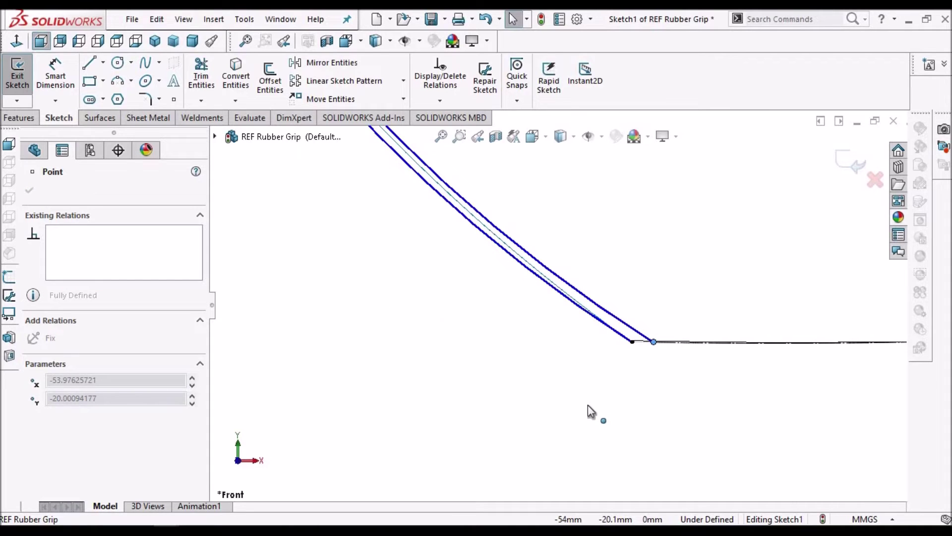
pyautogui.hotkey('ctrl', 's')
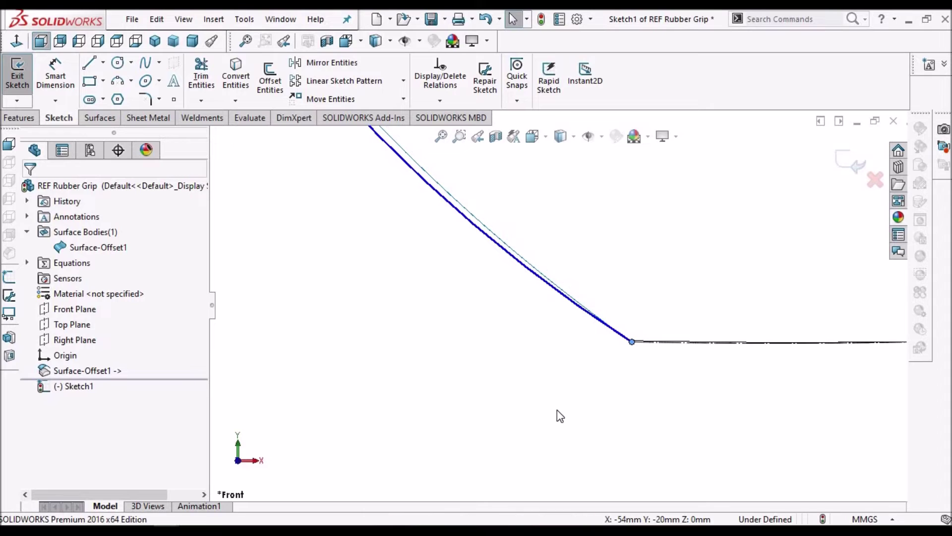
pyautogui.click(558, 409)
# Step: Make the arc at the grip's larger end construction geometry
pyautogui.scroll(8, 557, 410)
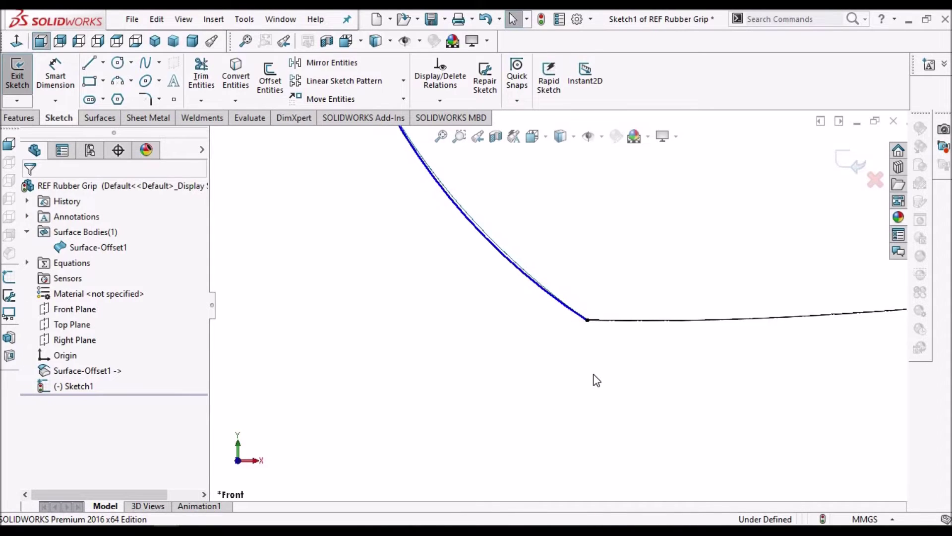
pyautogui.scroll(4, 614, 309)
pyautogui.scroll(-3, 606, 235)
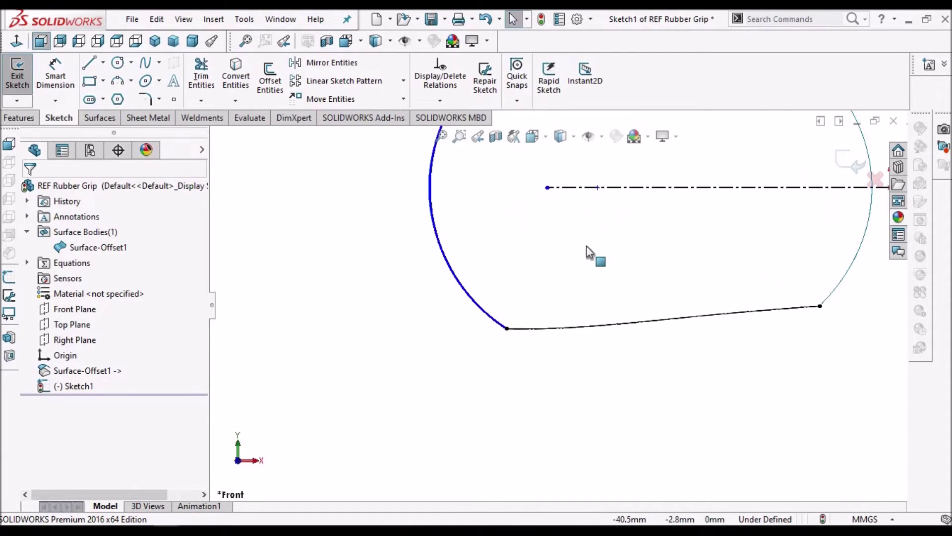
pyautogui.scroll(1, 596, 184)
pyautogui.scroll(-1, 556, 203)
pyautogui.scroll(1, 461, 209)
pyautogui.scroll(-1, 440, 201)
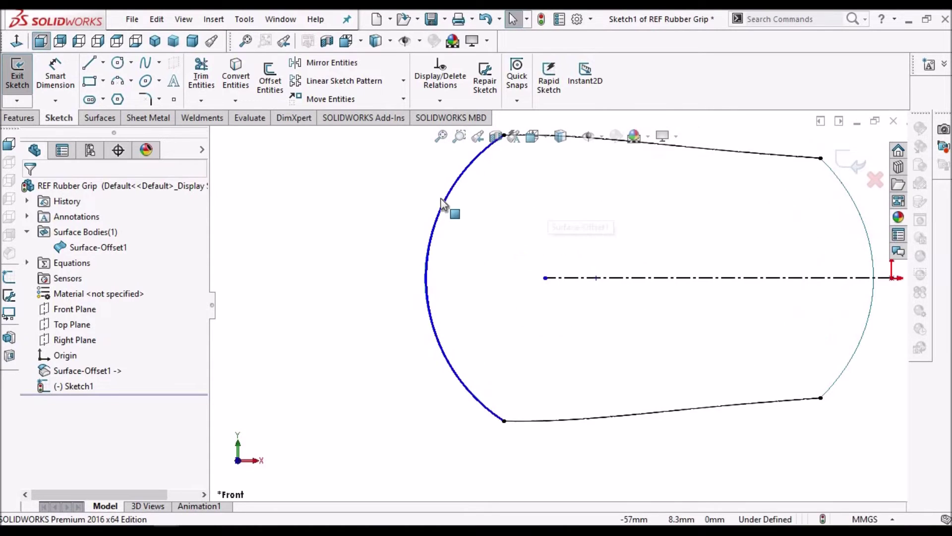
pyautogui.click(426, 278)
pyautogui.click(49, 379)
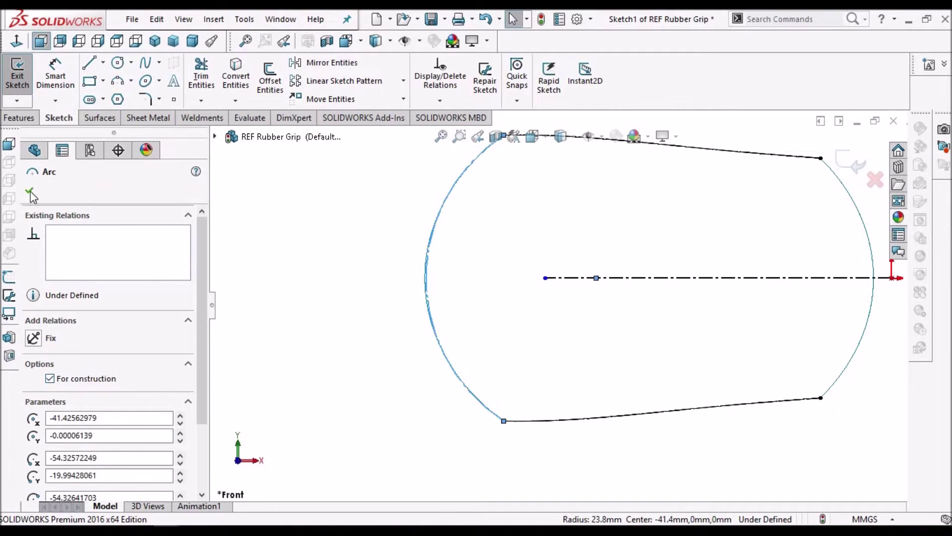
pyautogui.click(318, 217)
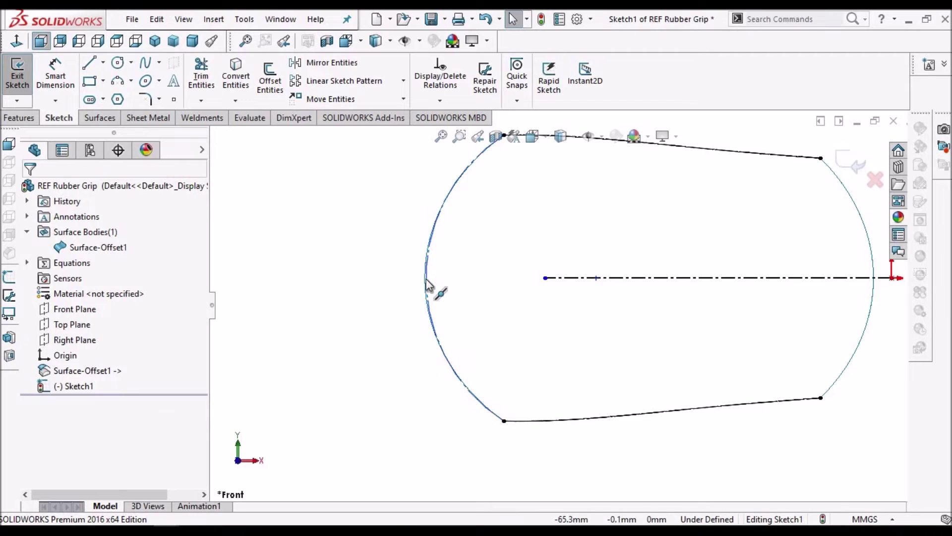
pyautogui.click(263, 87)
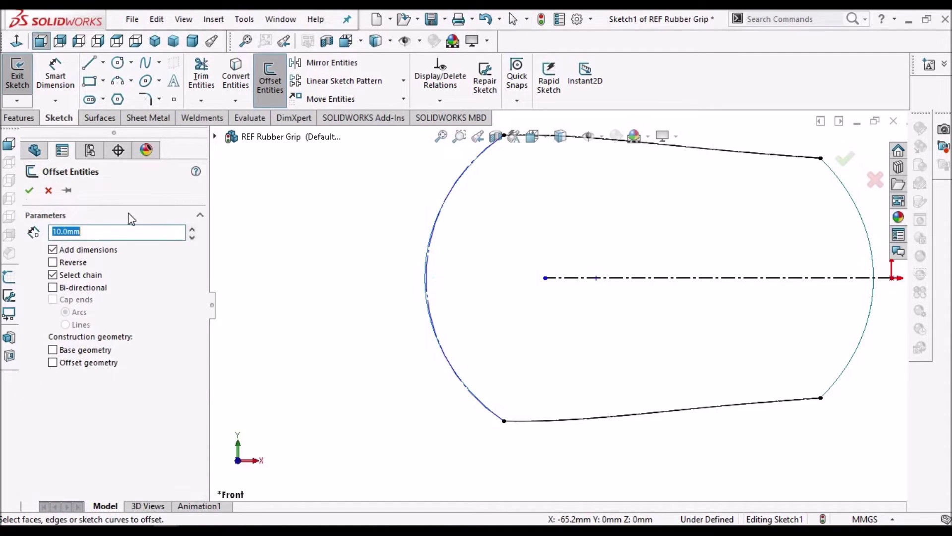
pyautogui.click(48, 191)
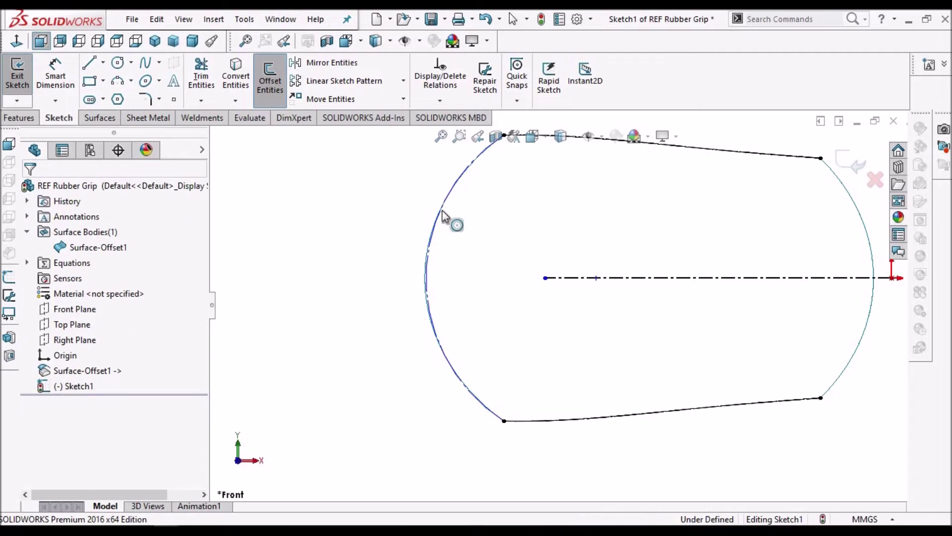
pyautogui.press('Escape')
# Step: Offset the construction arc by 1 mm toward the inside of the grip outline
pyautogui.click(273, 78)
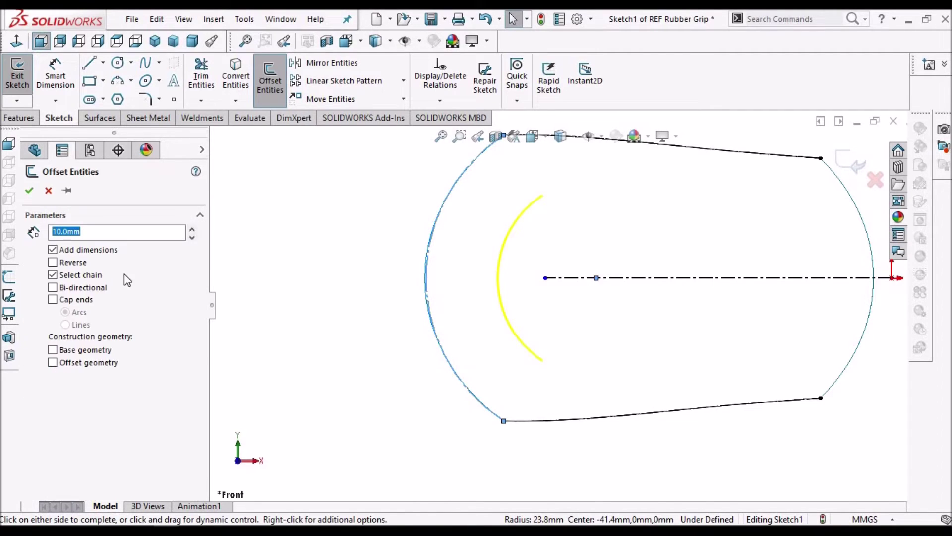
pyautogui.write('1')
pyautogui.press('Return')
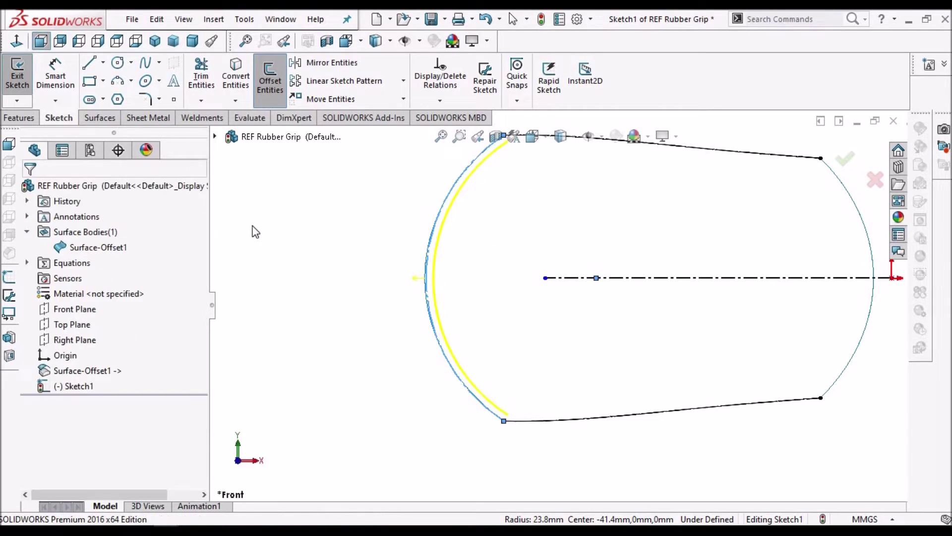
# Step: Draw a corner rectangle about 30.5 by 53 mm enclosing the two arcs at the grip's larger end
pyautogui.scroll(2, 271, 225)
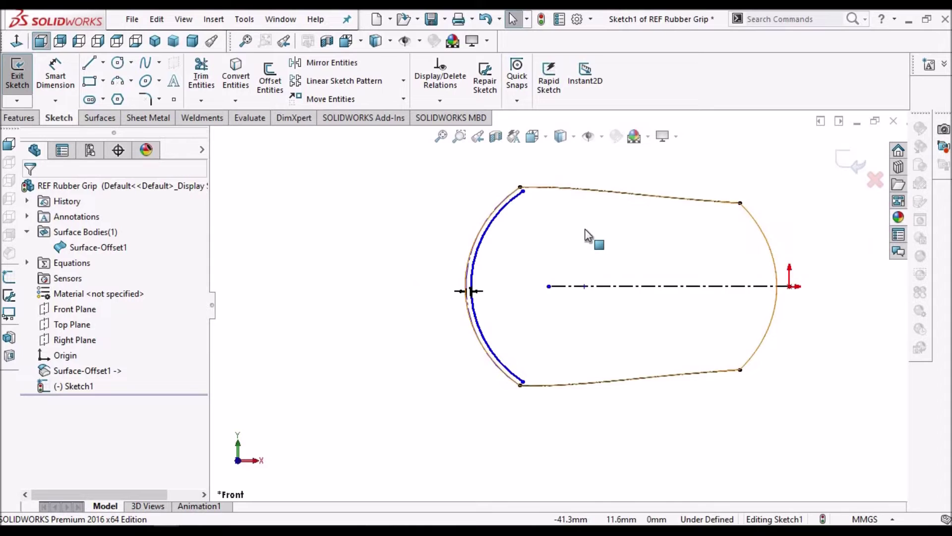
pyautogui.scroll(-1, 585, 228)
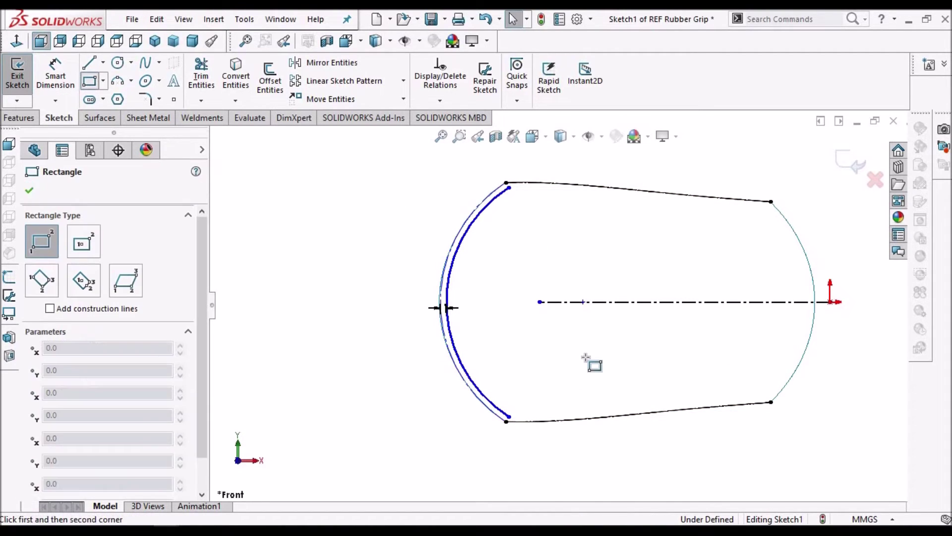
pyautogui.click(400, 150)
pyautogui.click(583, 467)
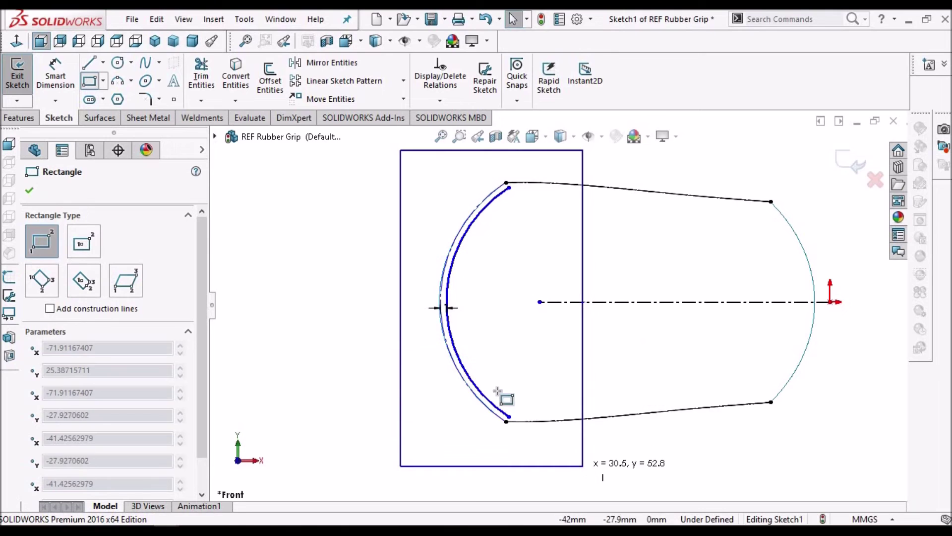
pyautogui.rightClick(244, 223)
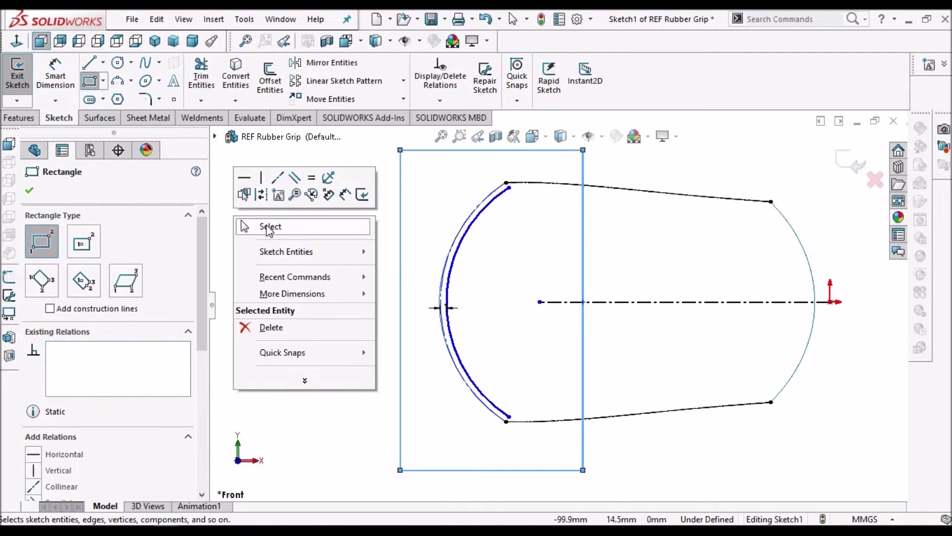
pyautogui.click(270, 226)
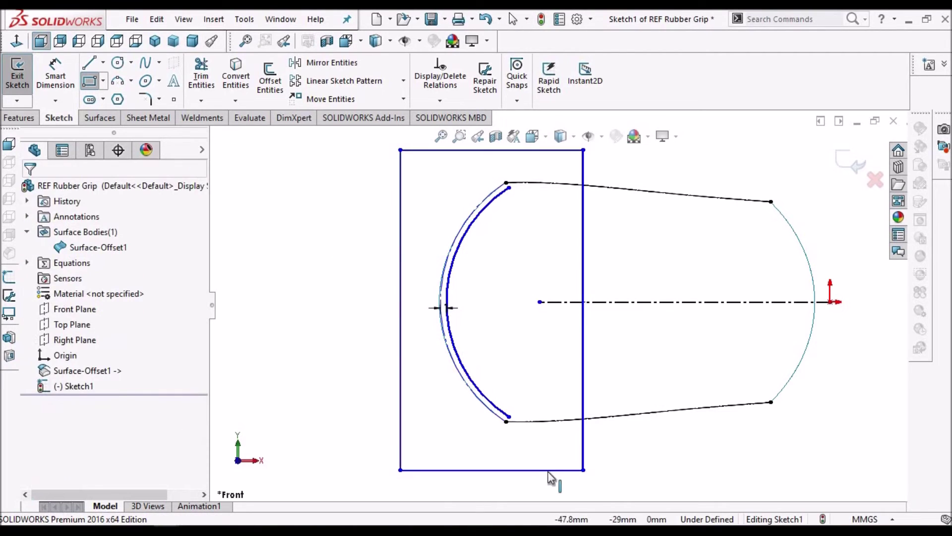
# Step: Move the rectangle's lower and upper edges inward so they lie just outside the grip outline
pyautogui.keyDown('ctrl'); pyautogui.moveTo(548, 469); pyautogui.dragTo(546, 434); pyautogui.keyUp('ctrl')
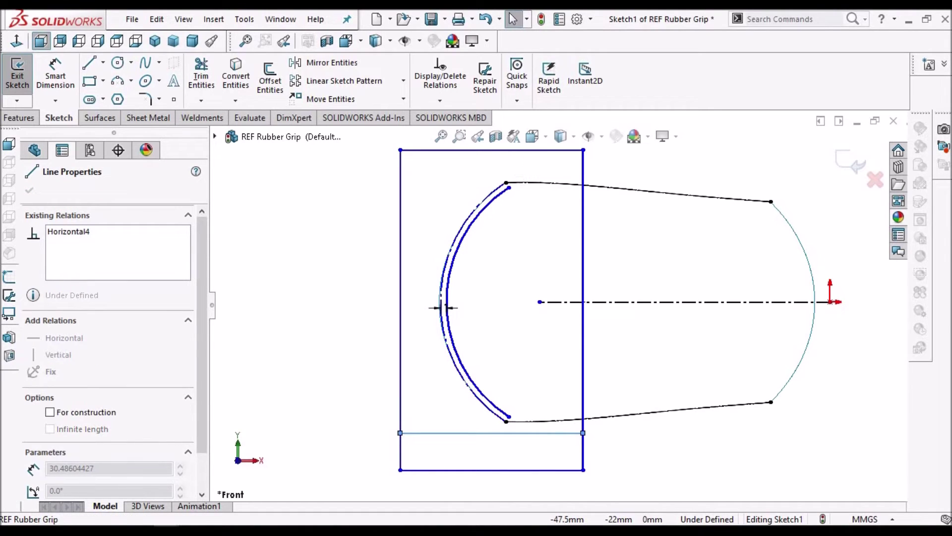
pyautogui.moveTo(530, 150); pyautogui.dragTo(511, 170)
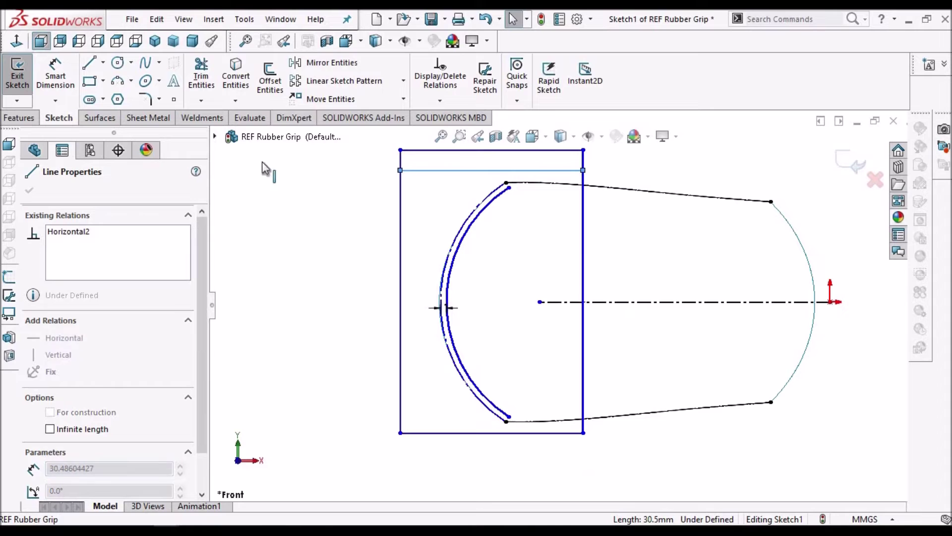
pyautogui.hotkey('ctrl', 'z')
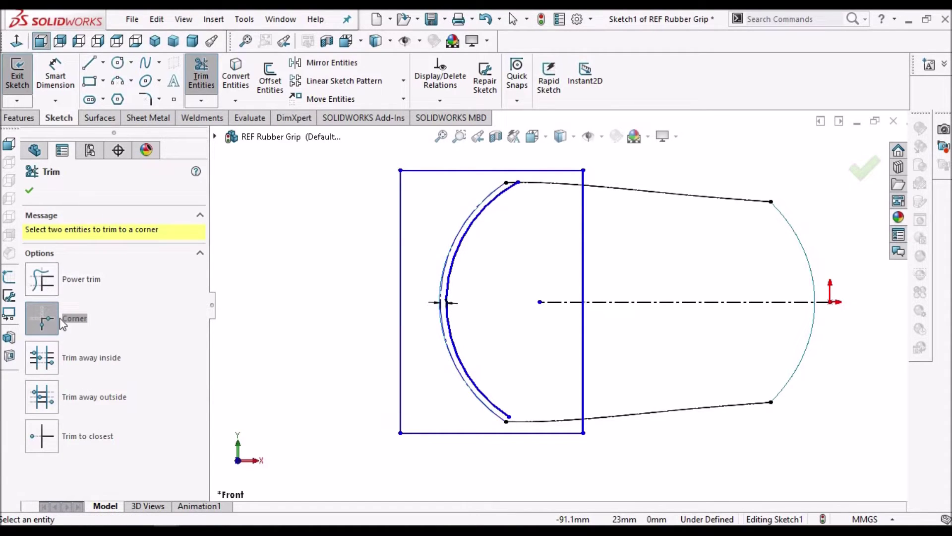
# Step: Corner-trim the offset arc with the rectangle's upper and lower edges to extend both arc ends past the grip outline
pyautogui.click(516, 171)
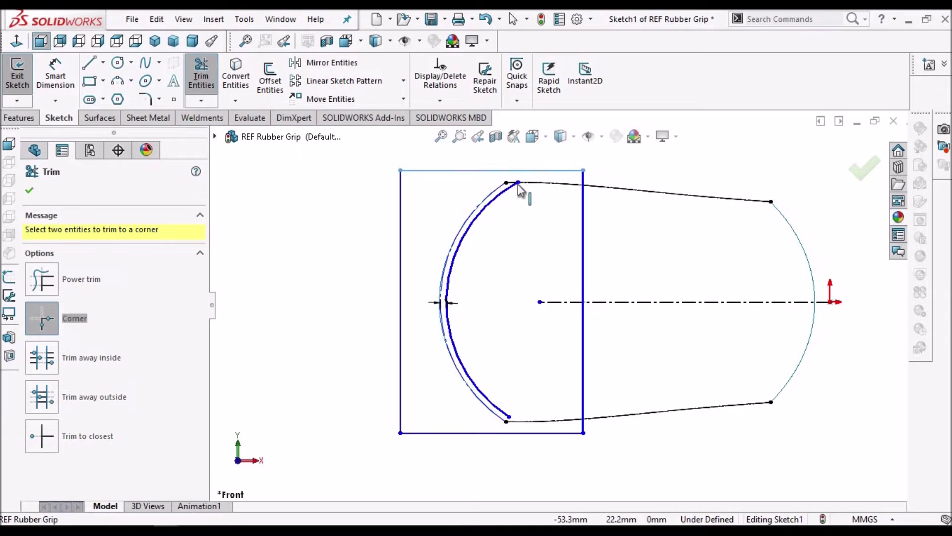
pyautogui.click(512, 190)
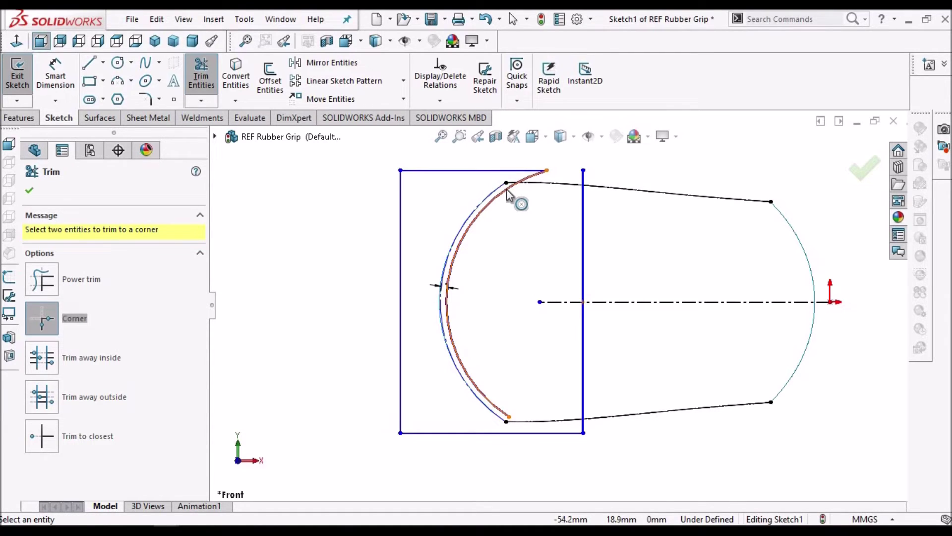
pyautogui.click(493, 419)
pyautogui.click(498, 432)
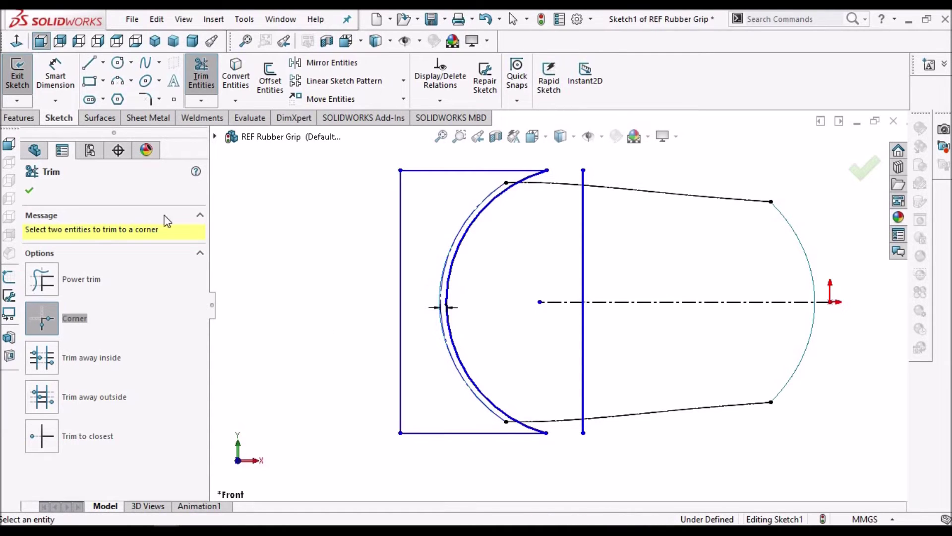
pyautogui.press('Escape')
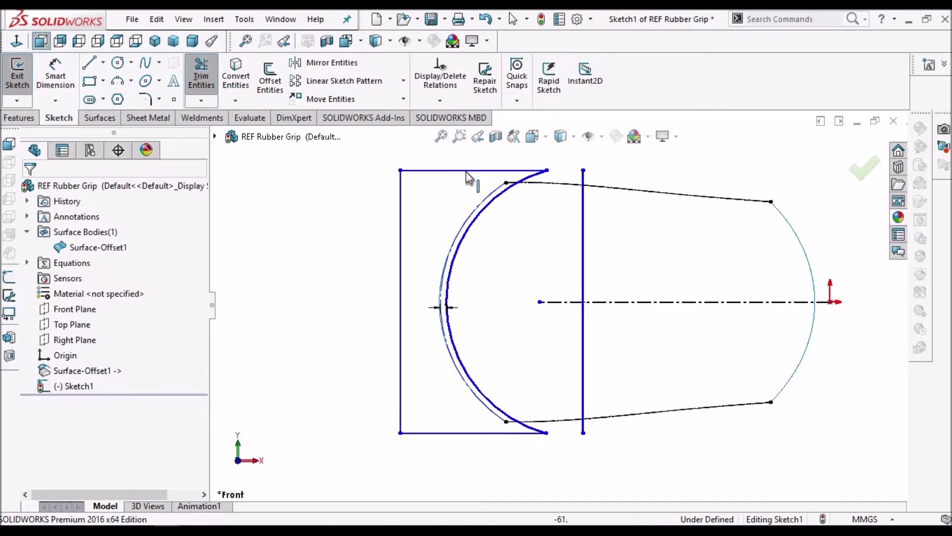
# Step: Delete the rectangle's four remaining lines from the sketch
pyautogui.click(466, 171)
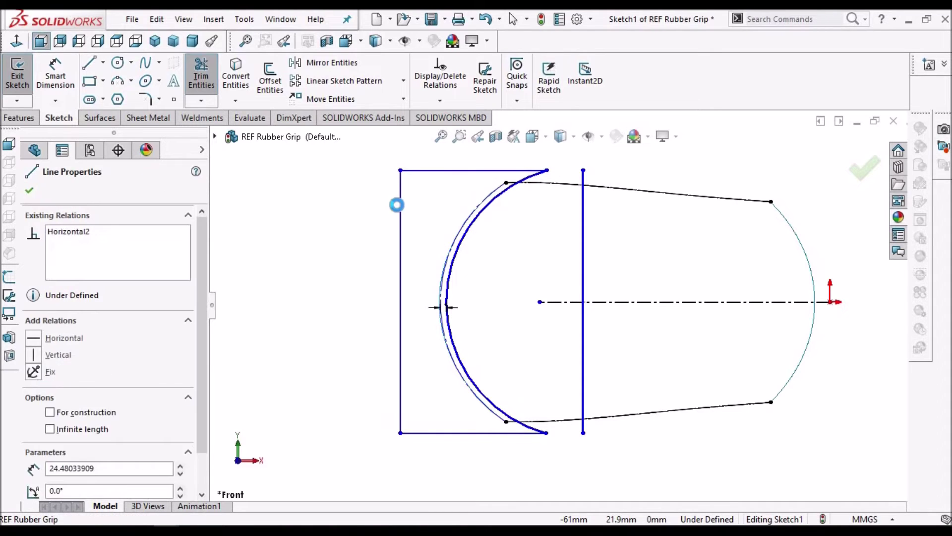
pyautogui.keyDown('ctrl'); pyautogui.click(400, 203); pyautogui.keyUp('ctrl')
pyautogui.keyDown('ctrl'); pyautogui.click(422, 433); pyautogui.keyUp('ctrl')
pyautogui.press('Delete')
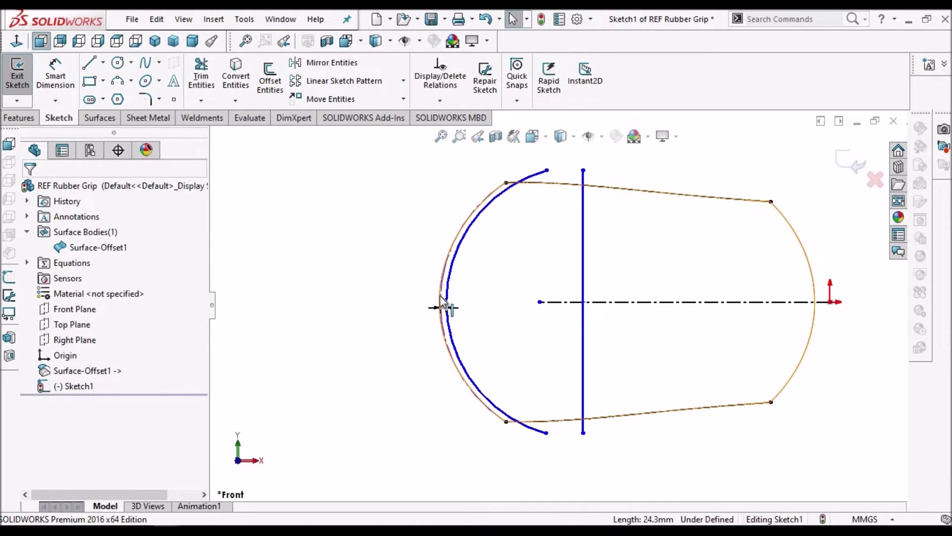
pyautogui.click(457, 298)
pyautogui.press('Delete')
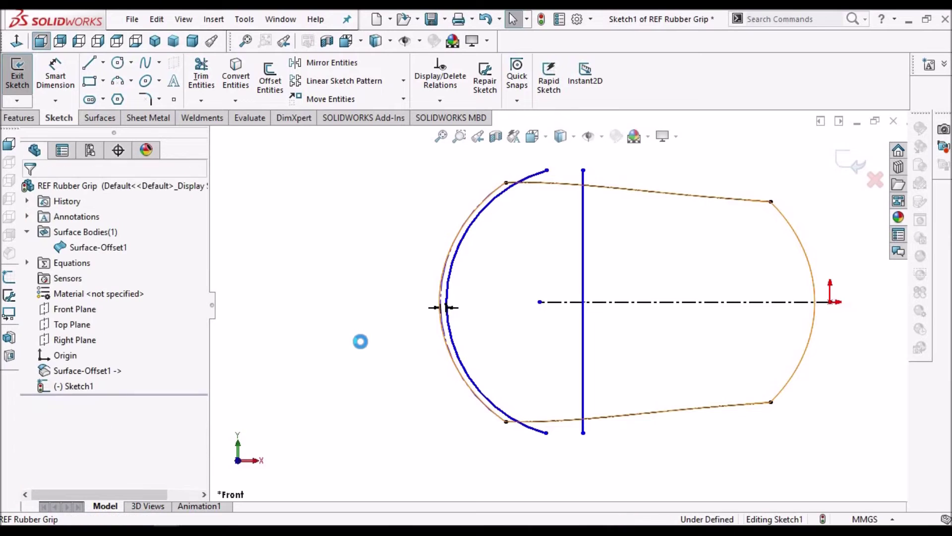
# Step: Fully define all entities in the sketch with calculated relations and baseline dimensions from the origin
pyautogui.scroll(-2, 419, 320)
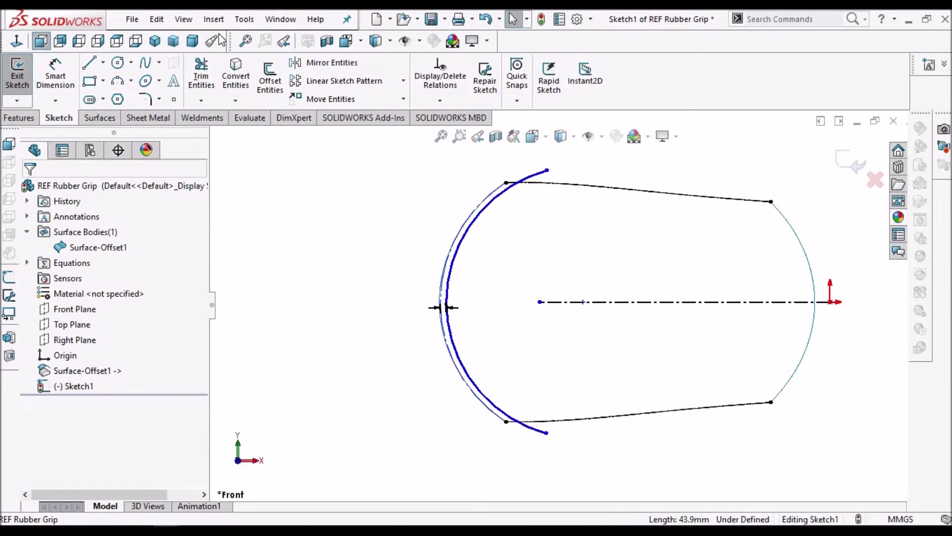
pyautogui.click(244, 20)
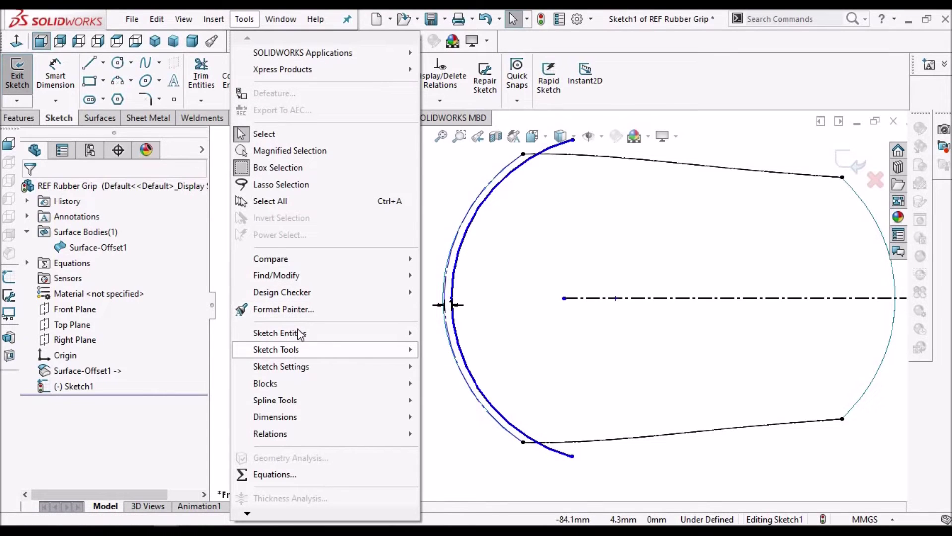
pyautogui.moveTo(300, 334)
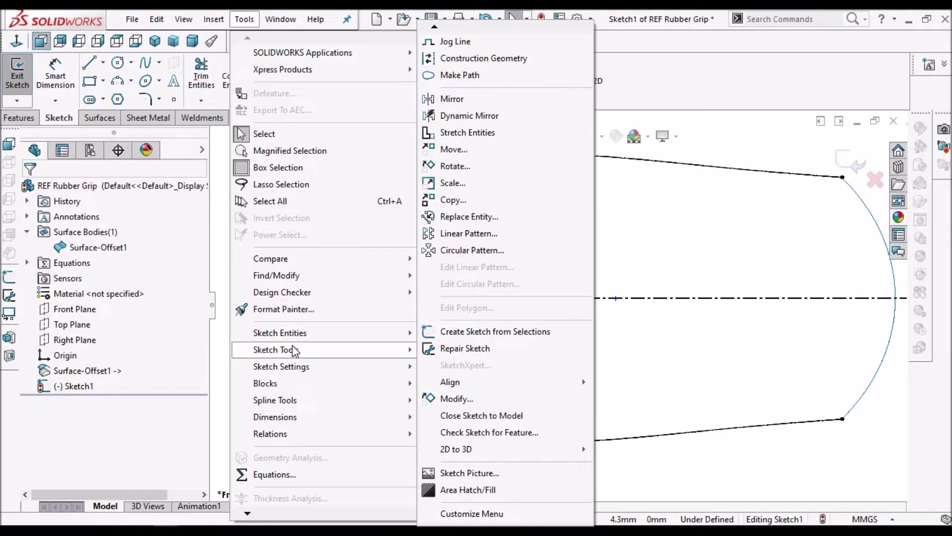
pyautogui.moveTo(291, 417)
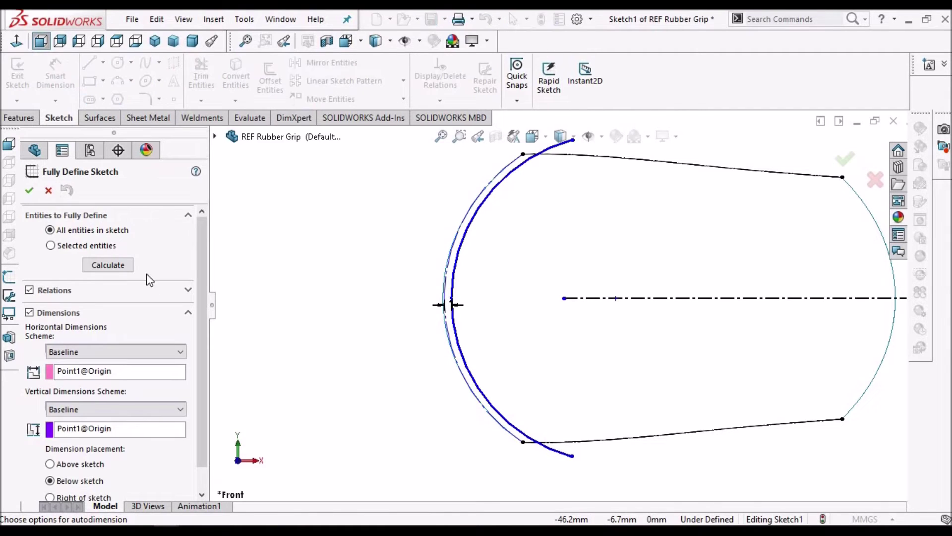
pyautogui.click(115, 266)
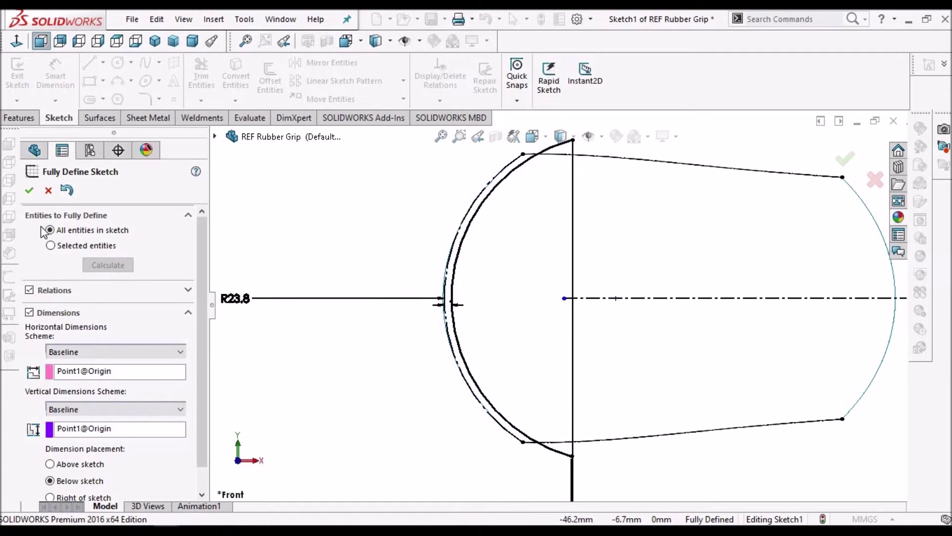
pyautogui.press('Return')
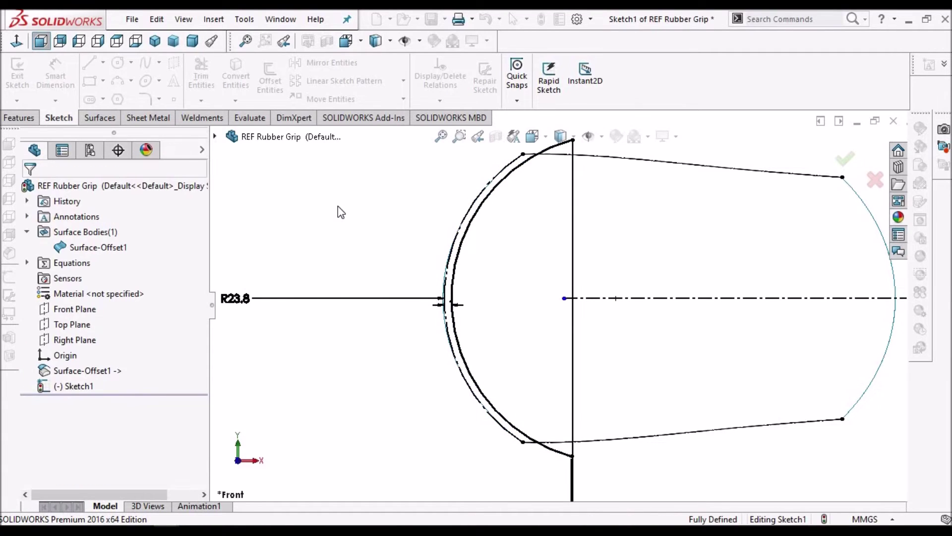
# Step: Reposition the arc's radius dimension near its upper end and pull the 1 mm offset dimension text inside the outline
pyautogui.press('f')
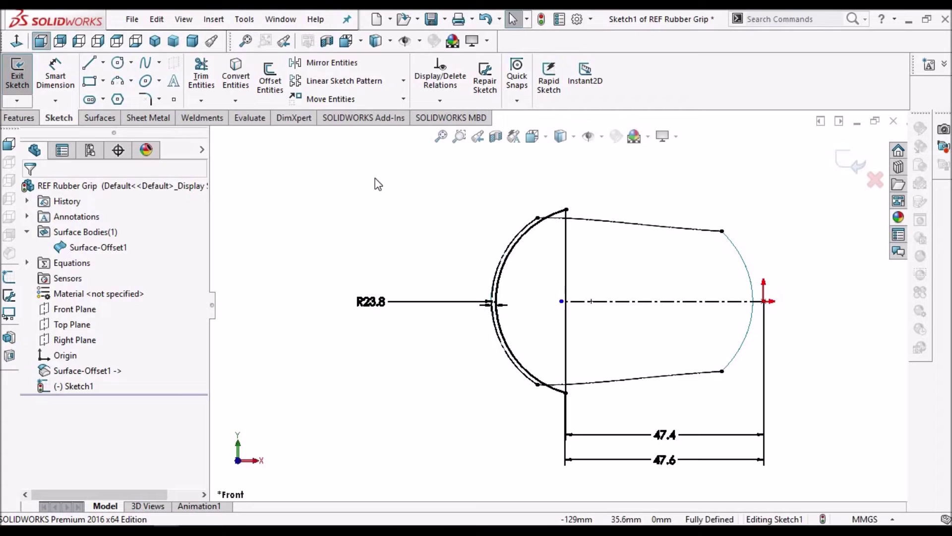
pyautogui.moveTo(371, 301); pyautogui.dragTo(485, 196)
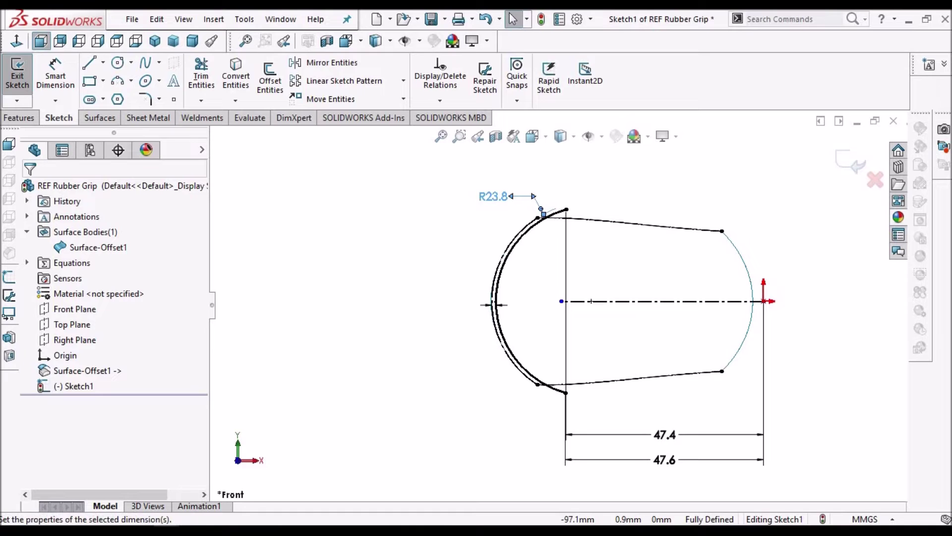
pyautogui.click(524, 328)
pyautogui.scroll(-5, 496, 306)
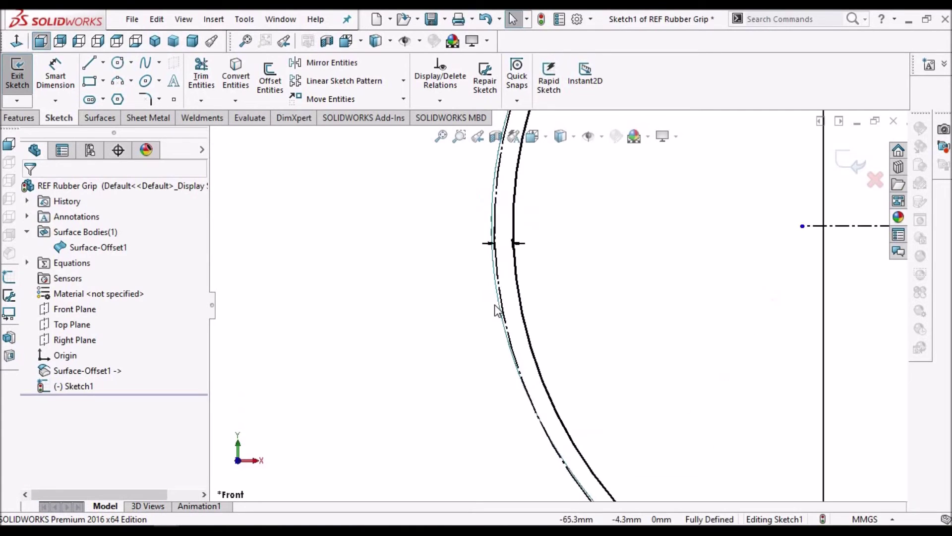
pyautogui.click(525, 233)
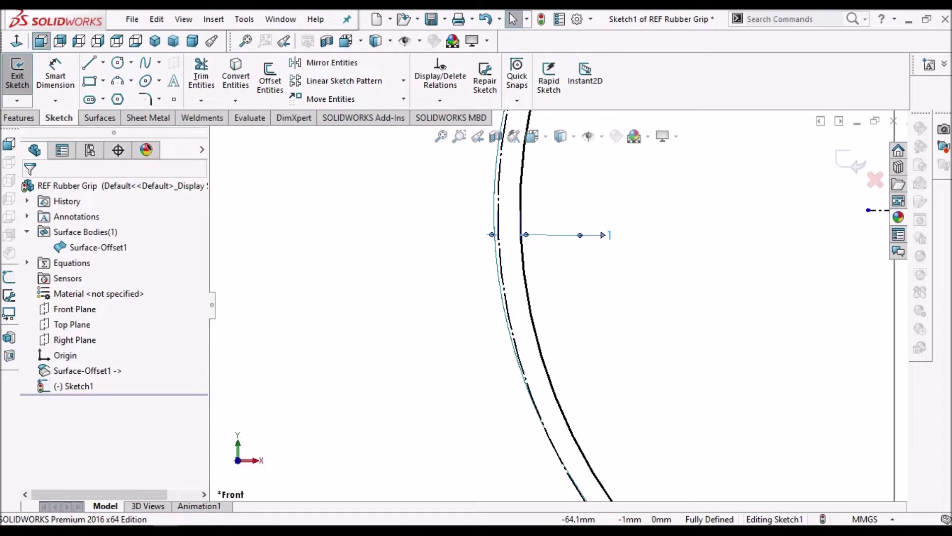
pyautogui.press('Escape')
# Step: Start an extruded surface from the arc sketch and change the display style to Shaded With Edges
pyautogui.scroll(1, 102, 117)
pyautogui.click(102, 116)
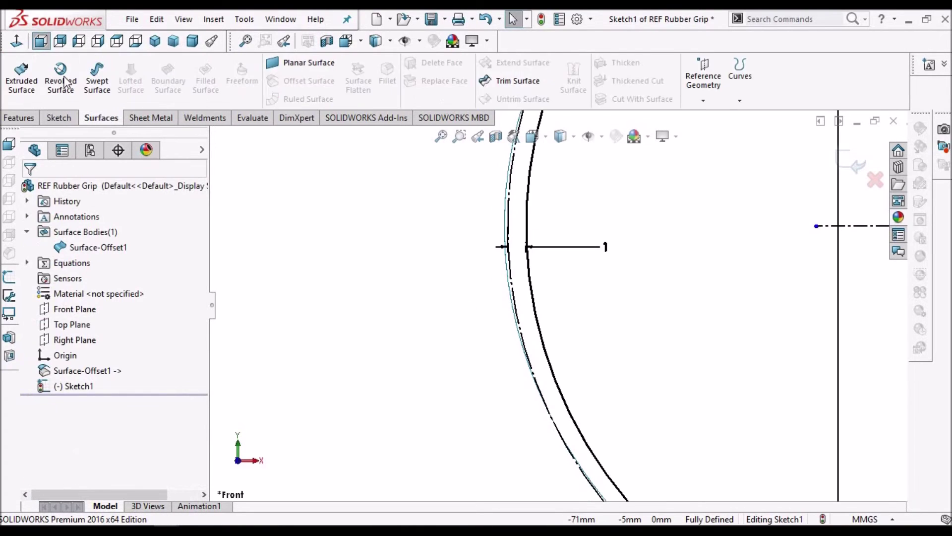
pyautogui.click(22, 86)
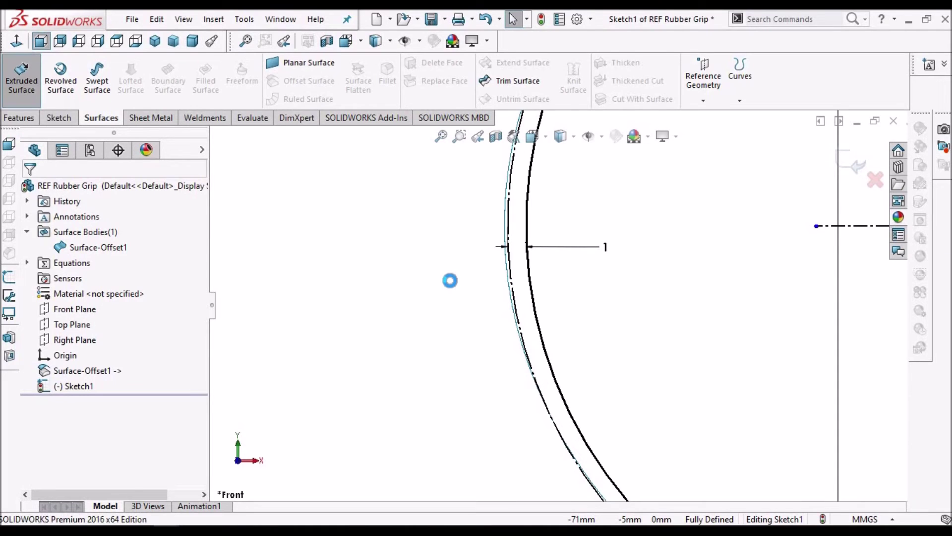
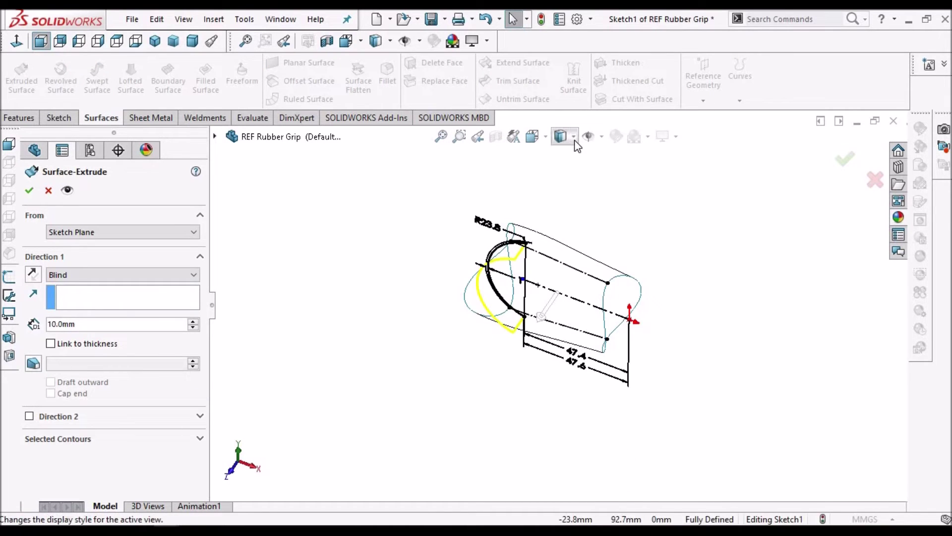
pyautogui.click(562, 139)
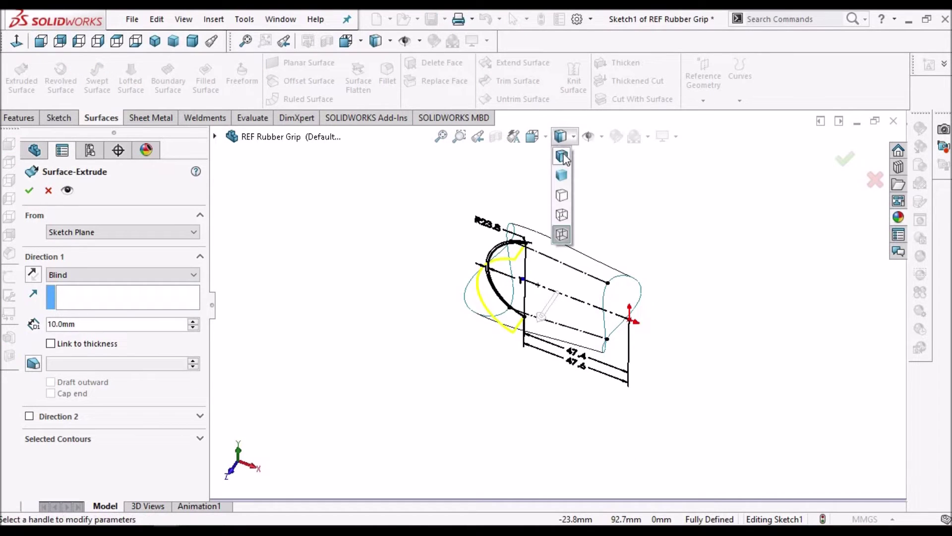
pyautogui.click(561, 152)
pyautogui.scroll(-3, 343, 279)
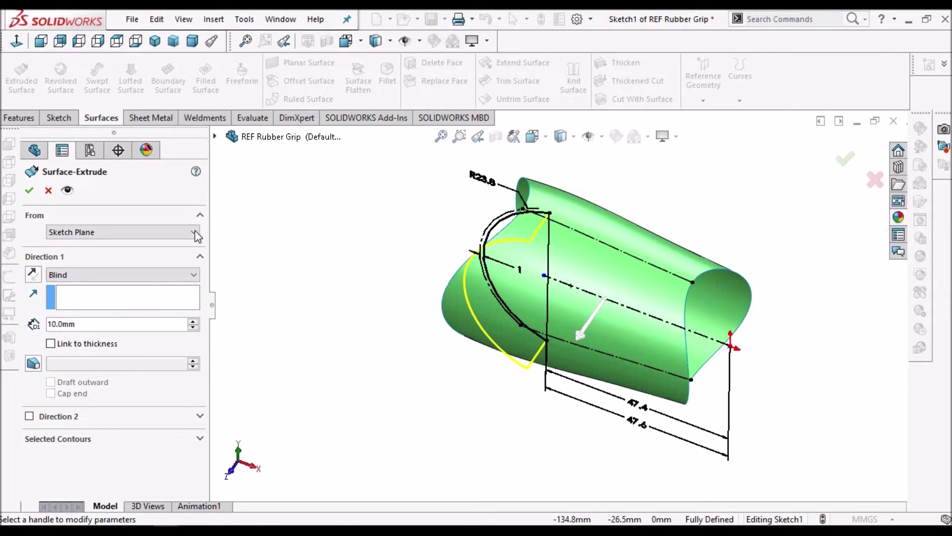
# Step: Extrude the arc surface from the sketch plane using Mid Plane with a total depth of 41 mm
pyautogui.click(197, 236)
pyautogui.click(169, 240)
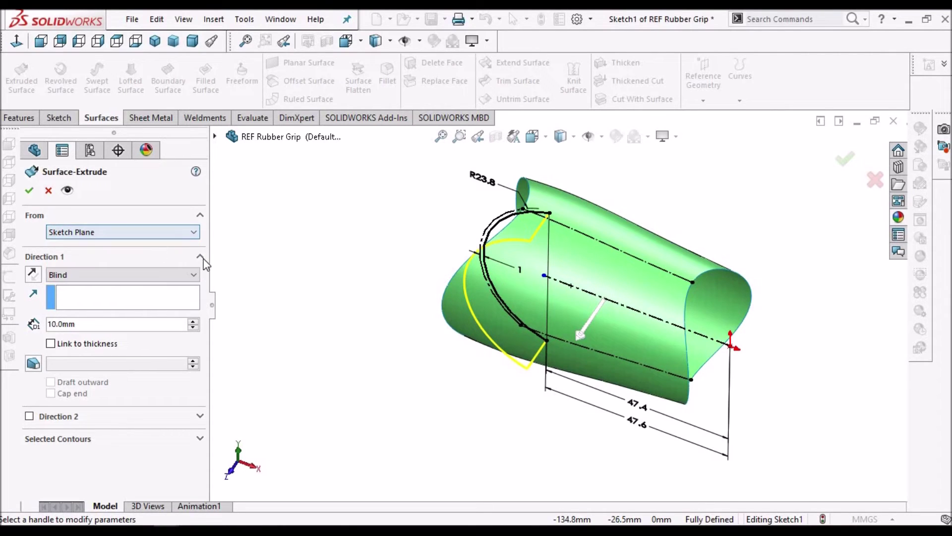
pyautogui.click(193, 274)
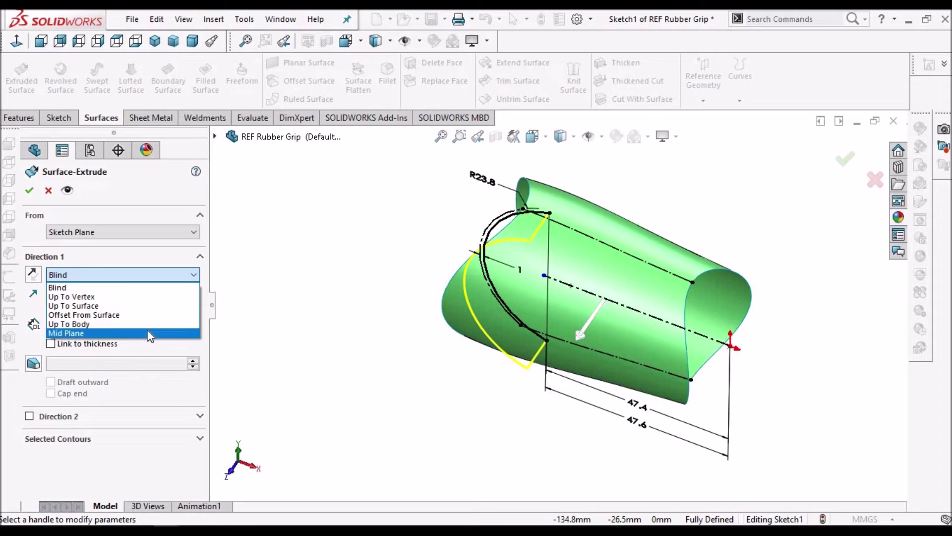
pyautogui.click(148, 333)
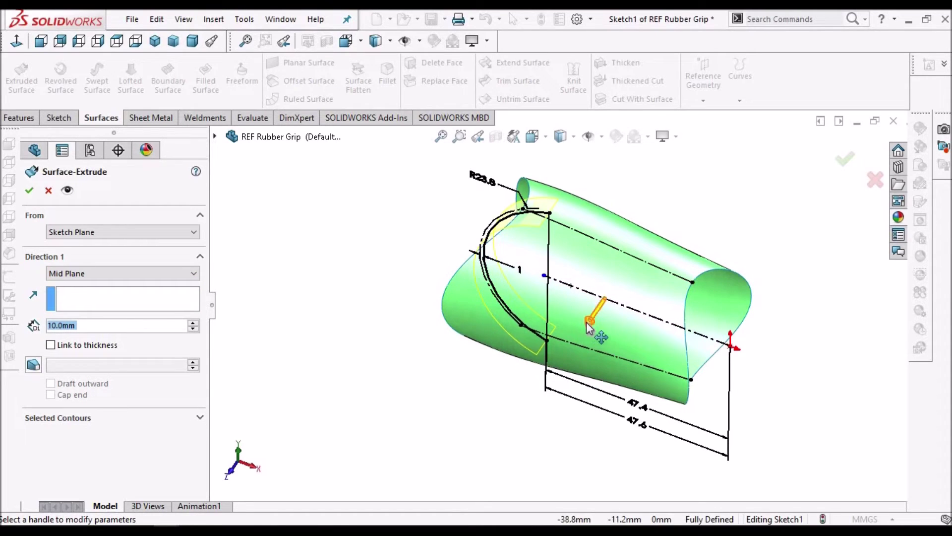
pyautogui.moveTo(583, 327); pyautogui.dragTo(560, 365)
pyautogui.press('Return')
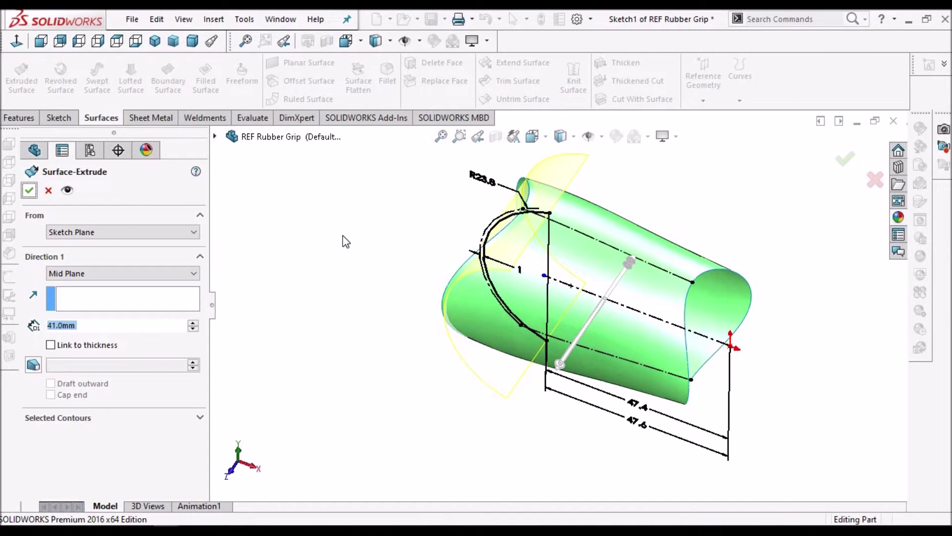
pyautogui.press('Return')
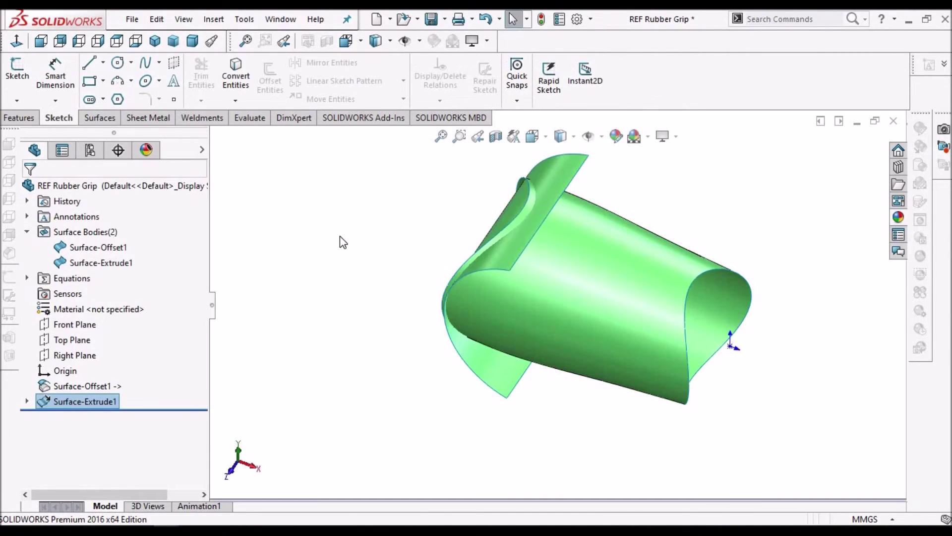
# Step: Trim the offset surface with the extruded arc surface, removing the thin rim at the larger end, and hide the extruded surface
pyautogui.moveTo(531, 266); pyautogui.dragTo(555, 267, button='middle')
pyautogui.click(95, 120)
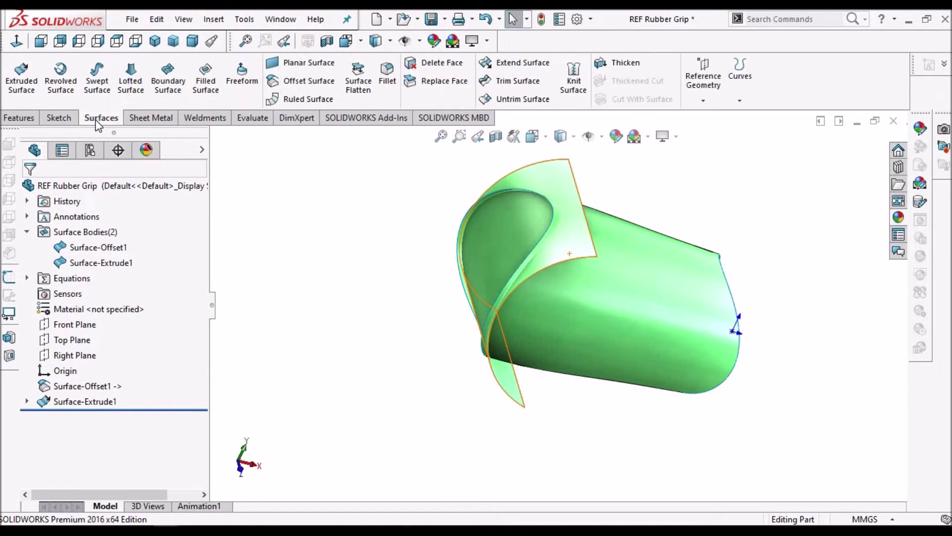
pyautogui.click(520, 84)
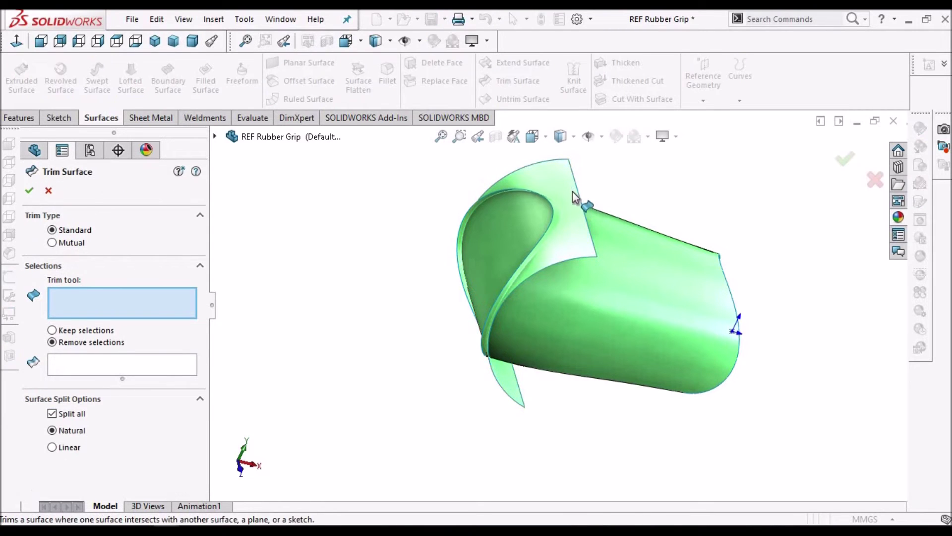
pyautogui.click(555, 179)
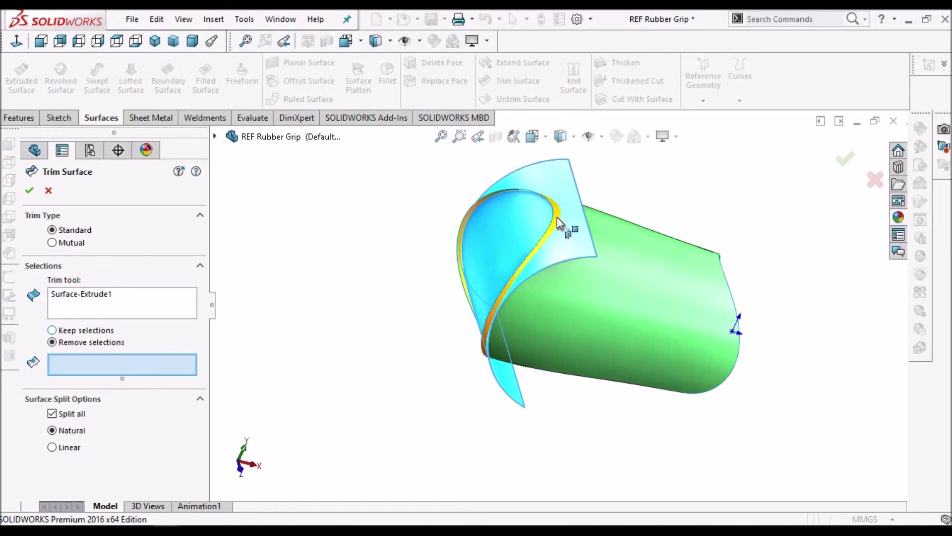
pyautogui.scroll(-1, 558, 216)
pyautogui.click(574, 216)
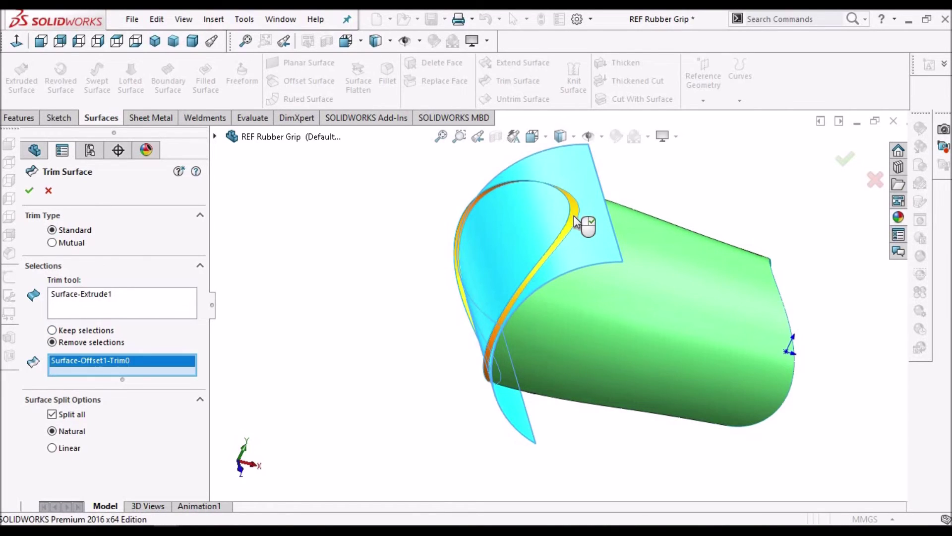
pyautogui.scroll(-2, 578, 227)
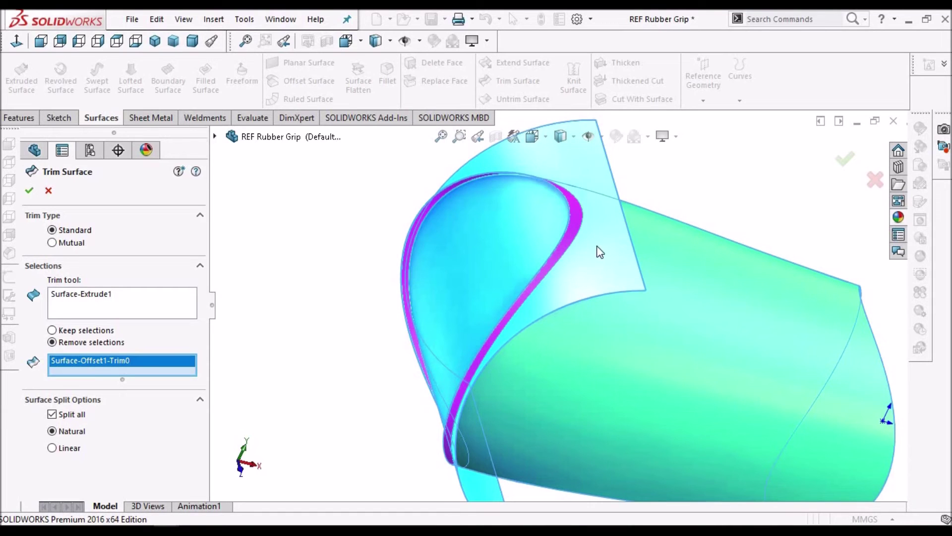
pyautogui.click(29, 193)
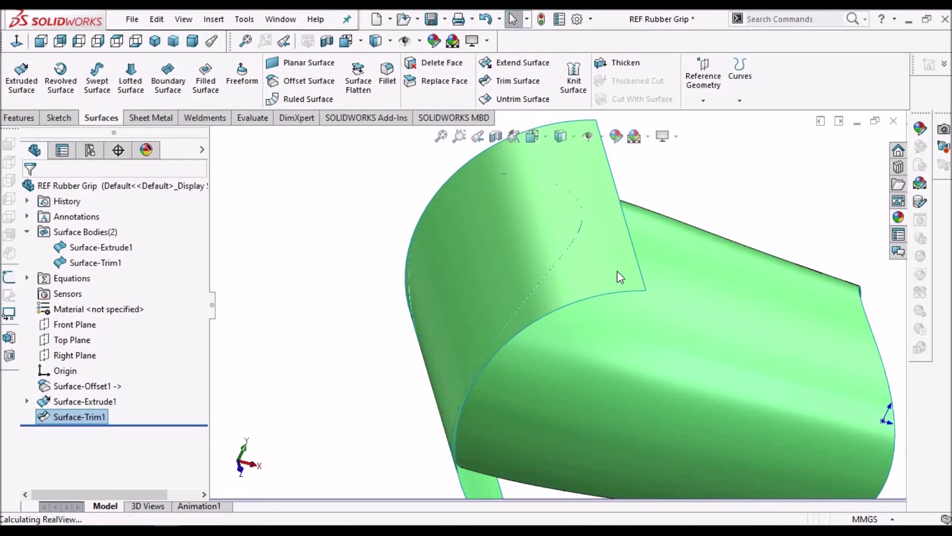
pyautogui.click(617, 272)
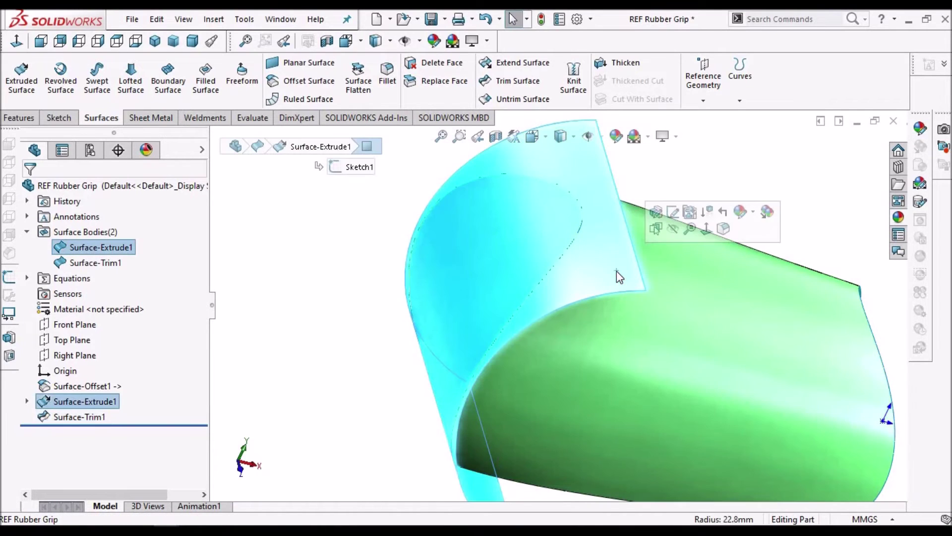
pyautogui.click(330, 275)
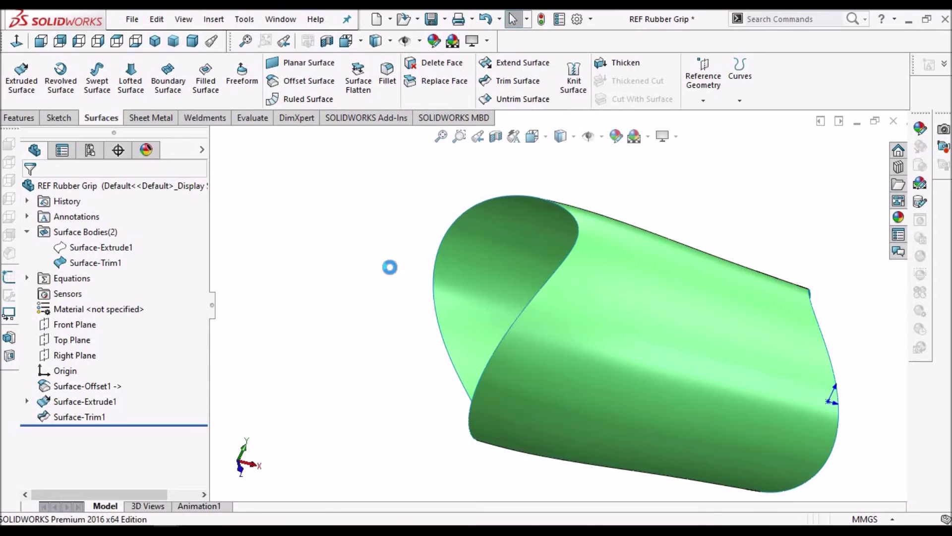
# Step: Start a sketch on the Front Plane, viewed face-on, and switch the model to an unshaded line display
pyautogui.click(77, 325)
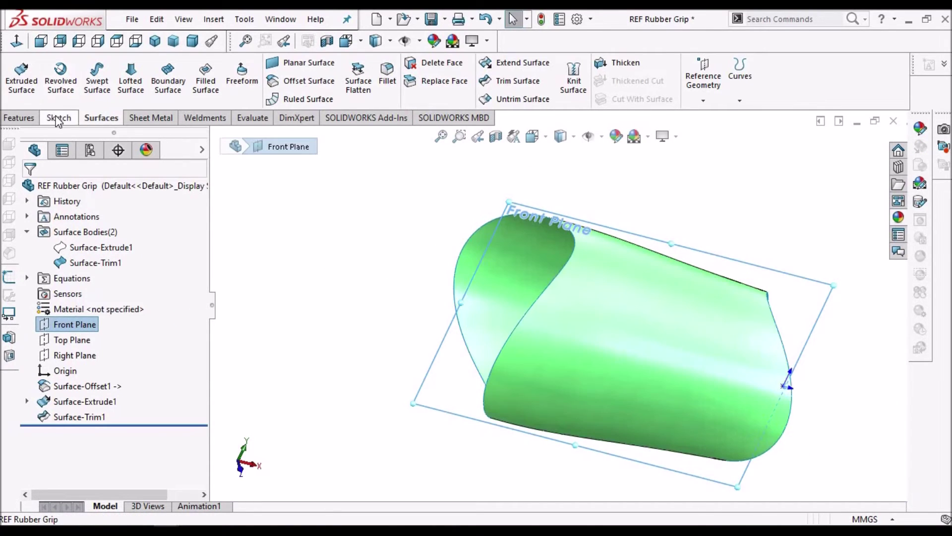
pyautogui.click(58, 119)
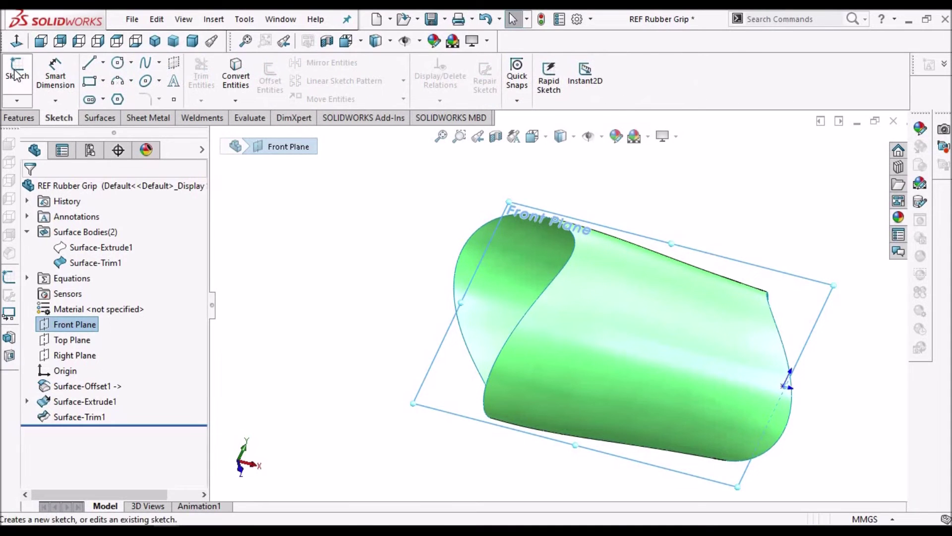
pyautogui.click(18, 72)
pyautogui.click(18, 41)
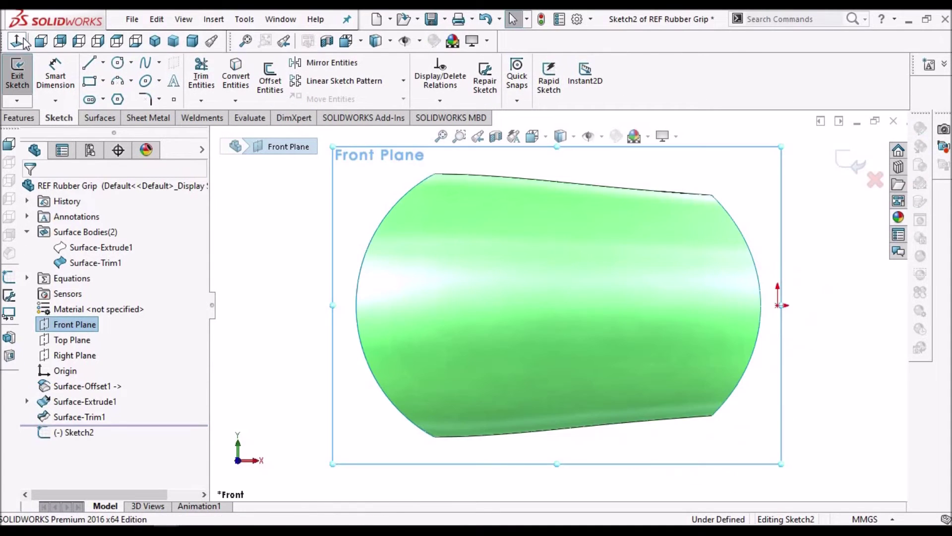
pyautogui.click(572, 139)
pyautogui.click(562, 216)
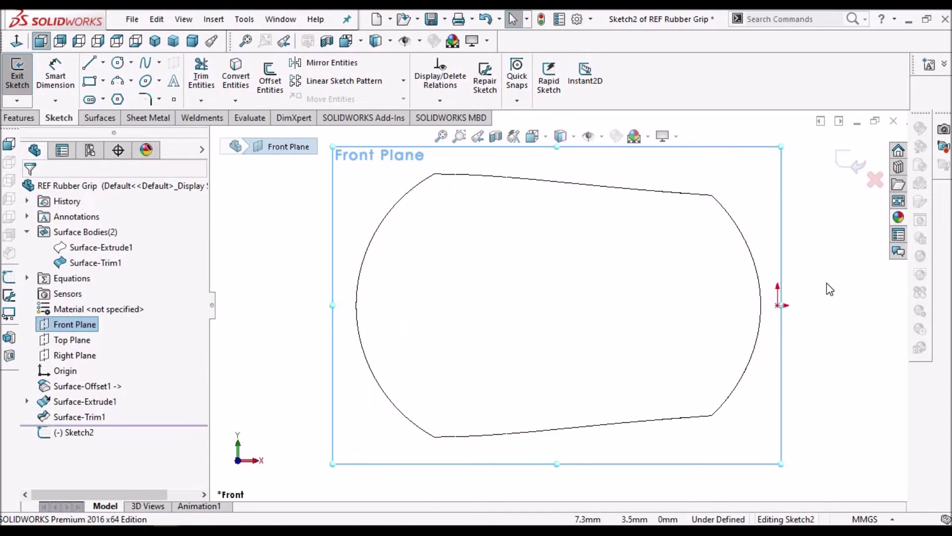
pyautogui.click(828, 284)
pyautogui.click(830, 289)
pyautogui.scroll(-1, 811, 279)
# Step: Convert the grip's upper and lower silhouette edges into sketch curves
pyautogui.click(733, 267)
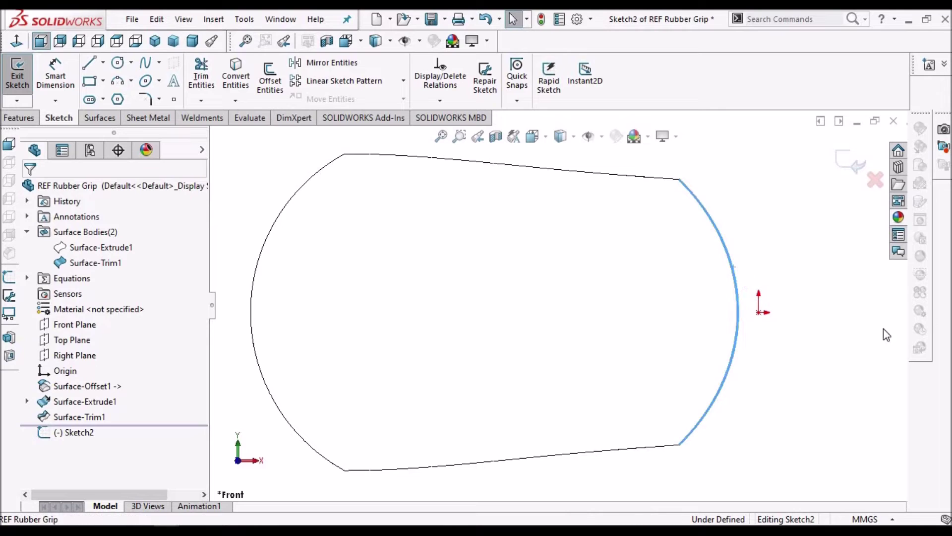
pyautogui.click(239, 69)
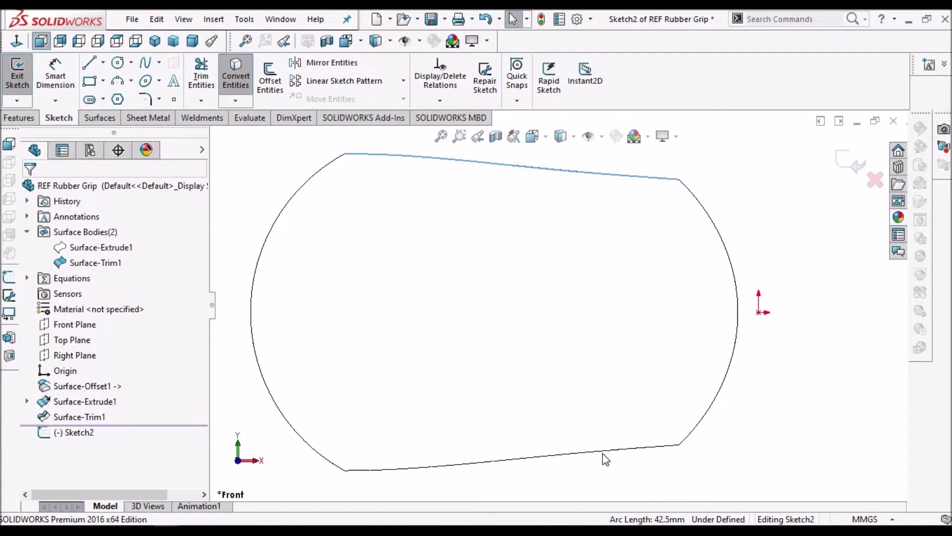
pyautogui.click(634, 447)
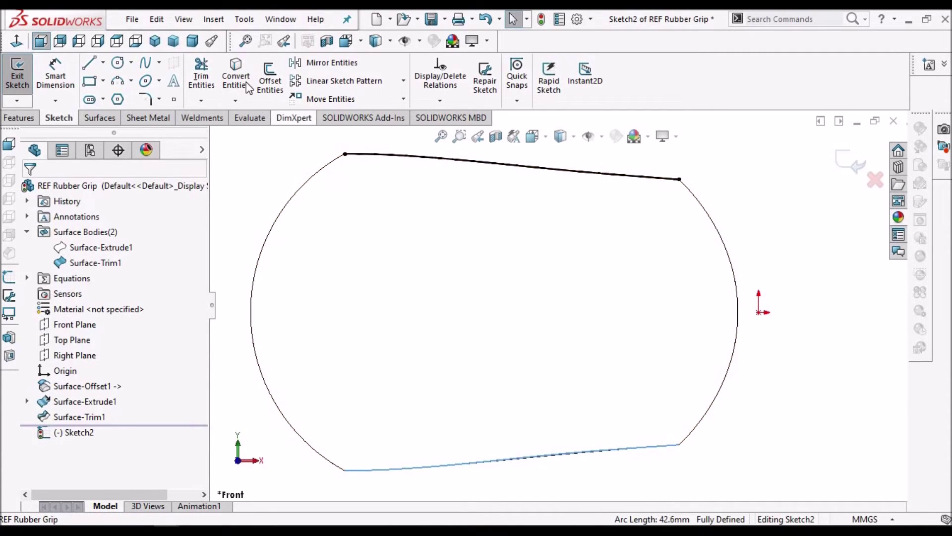
pyautogui.press('f')
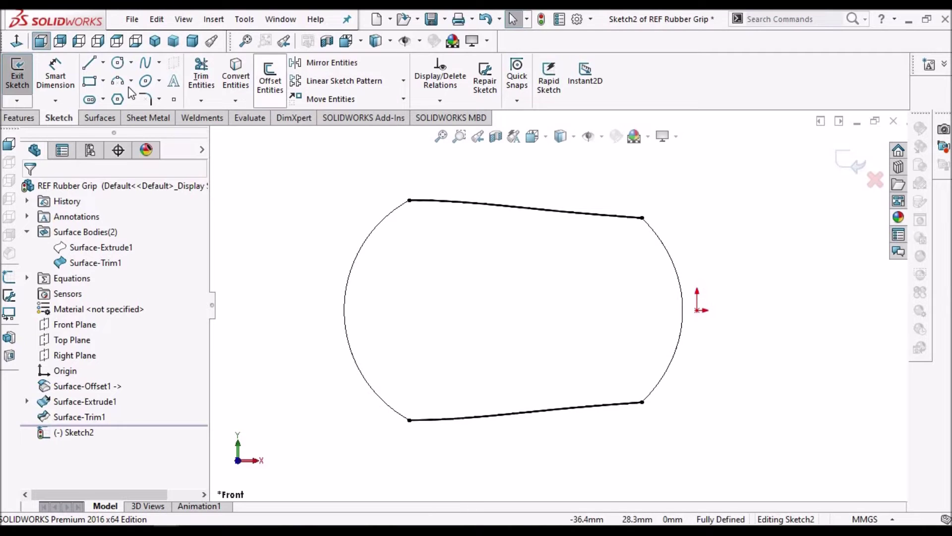
# Step: Draw a three-point arc of about 22.8 mm radius between the converted curves' endpoints, following the smaller end's edge
pyautogui.click(125, 84)
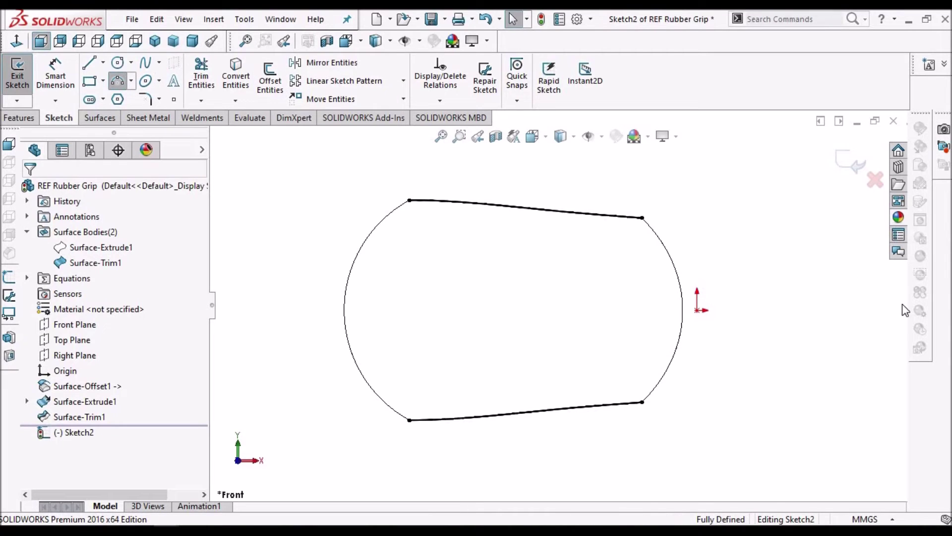
pyautogui.click(643, 218)
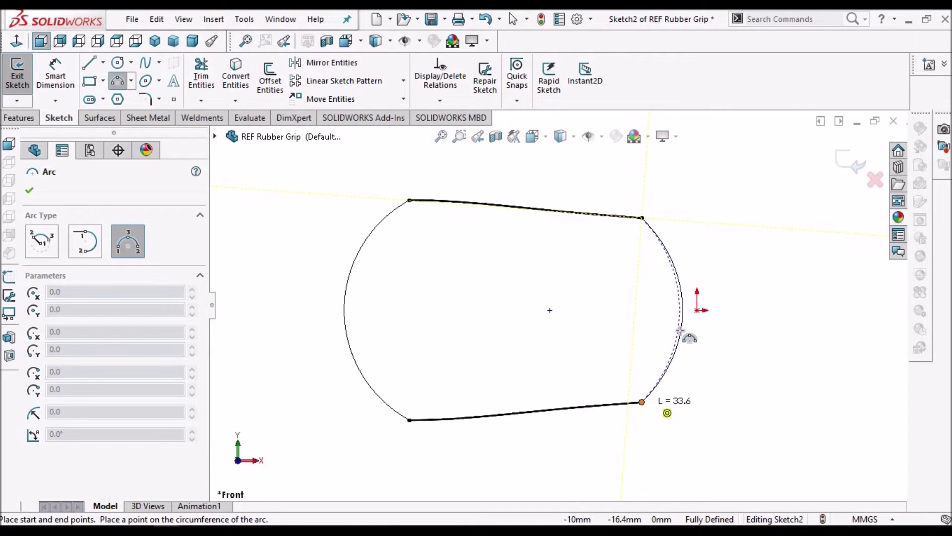
pyautogui.click(681, 316)
pyautogui.scroll(-5, 705, 303)
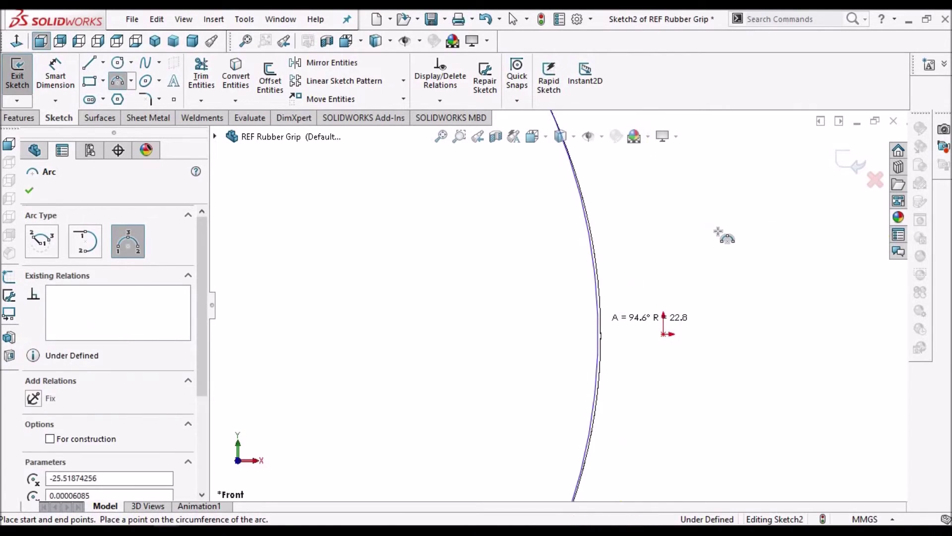
pyautogui.rightClick(735, 243)
pyautogui.click(725, 252)
pyautogui.scroll(5, 725, 257)
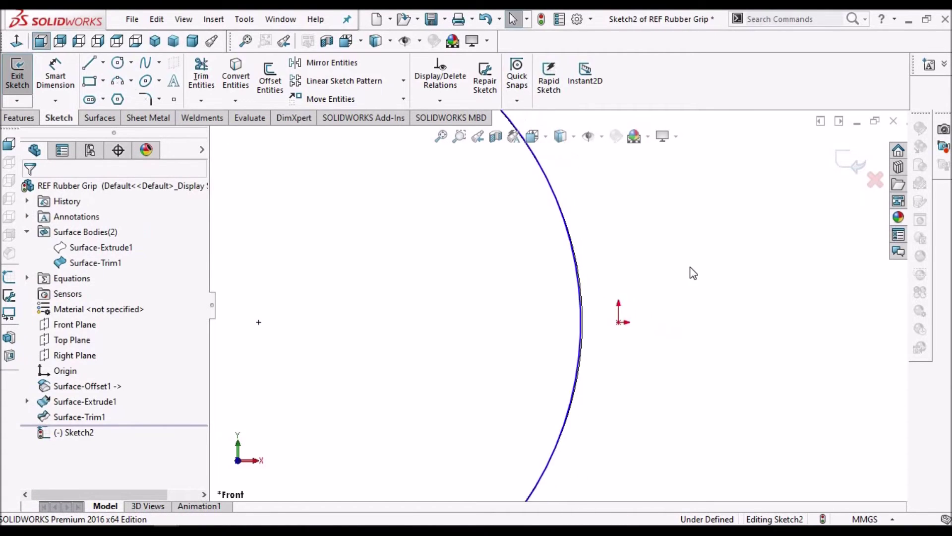
pyautogui.scroll(-1, 412, 327)
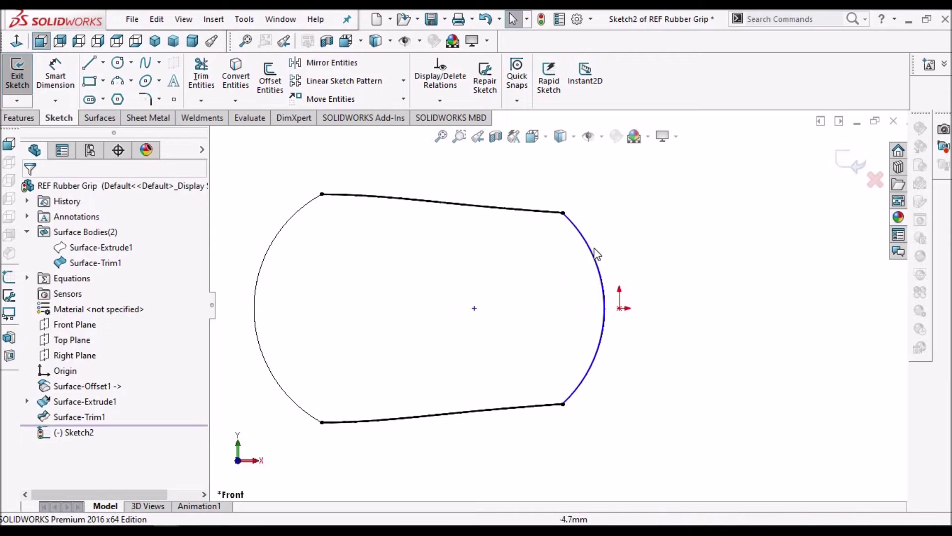
# Step: Convert the arc and both silhouette curves to construction geometry
pyautogui.moveTo(254, 158)
pyautogui.mouseDown()
pyautogui.moveTo(633, 378)
pyautogui.moveTo(680, 449)
pyautogui.mouseUp()
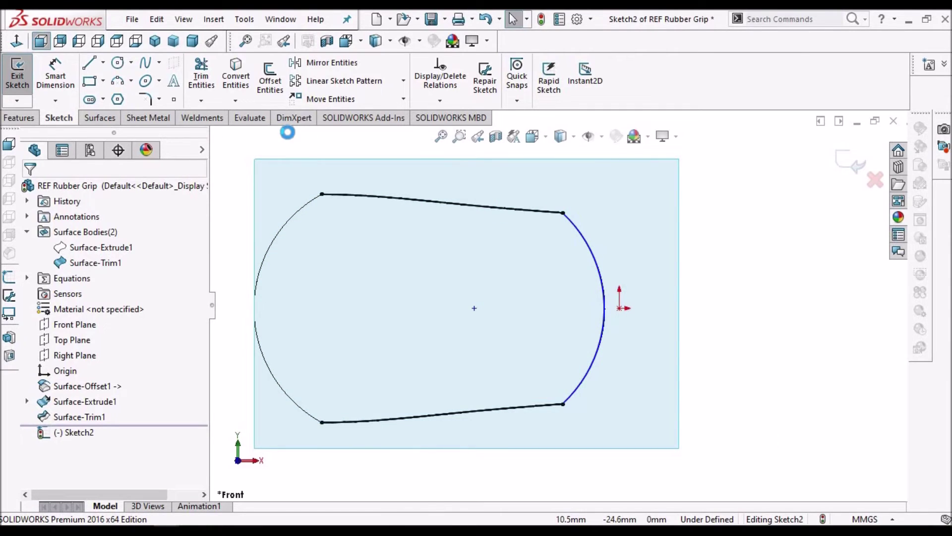
pyautogui.click(51, 458)
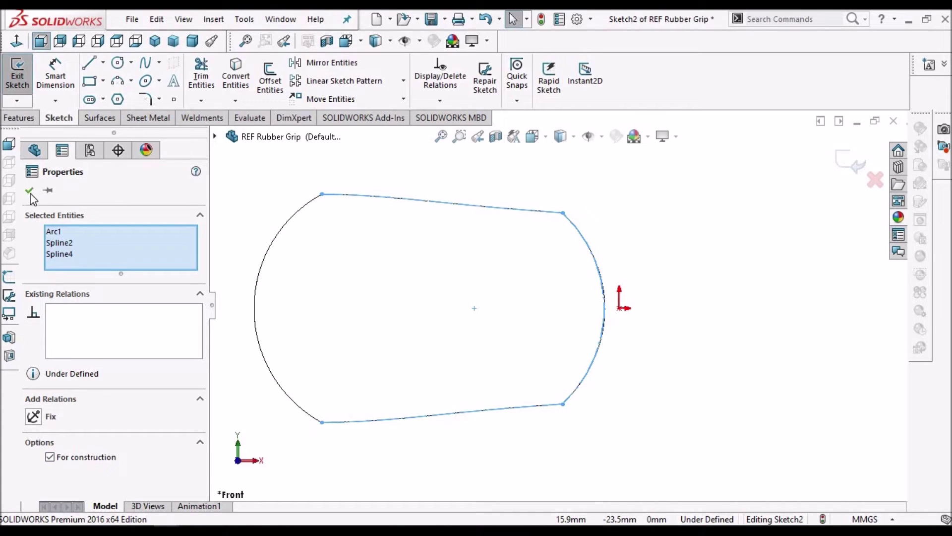
pyautogui.click(812, 293)
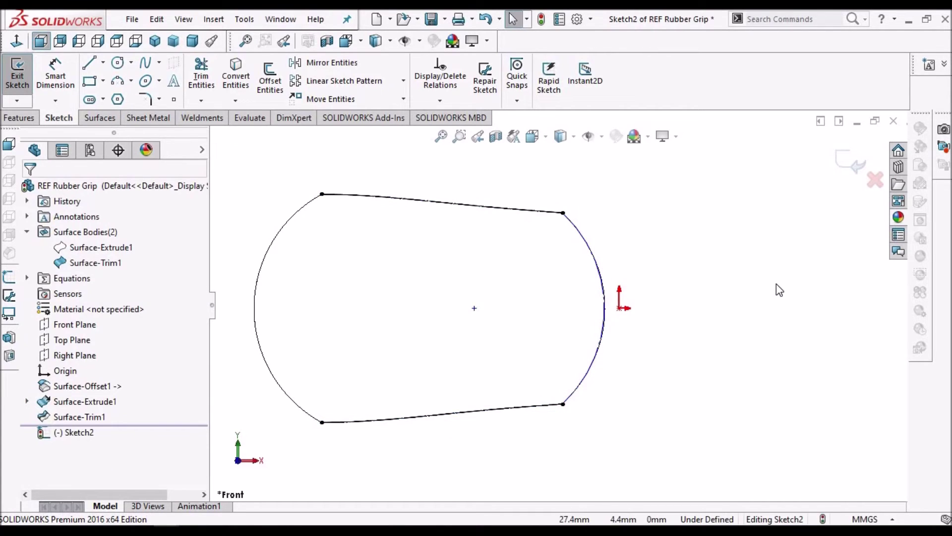
# Step: Offset the smaller end's construction arc 1 mm toward the inside of the grip, adding the offset dimension
pyautogui.scroll(2, 776, 284)
pyautogui.scroll(-1, 436, 309)
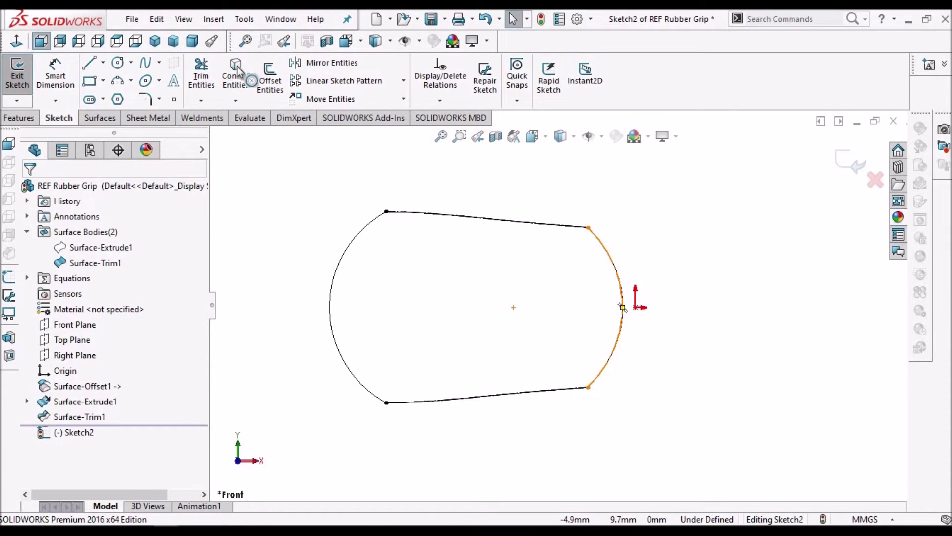
pyautogui.click(623, 307)
pyautogui.click(270, 79)
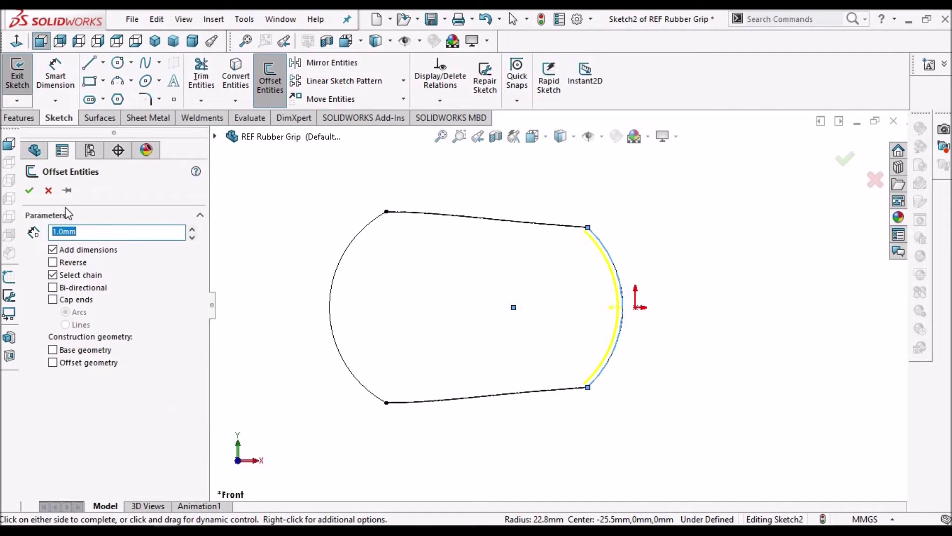
pyautogui.click(29, 191)
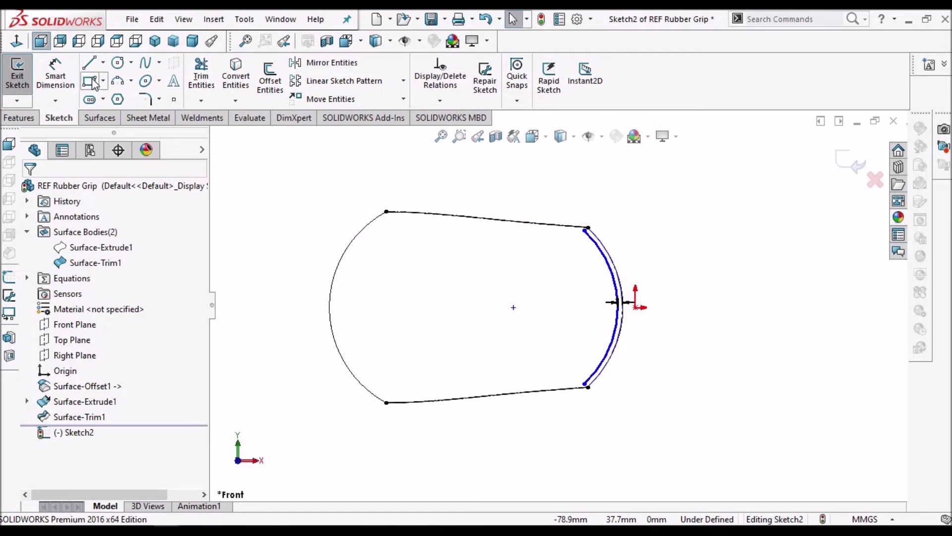
# Step: Draw a corner rectangle about 30 mm by 52.1 mm enclosing the arcs at the grip's smaller end
pyautogui.click(551, 187)
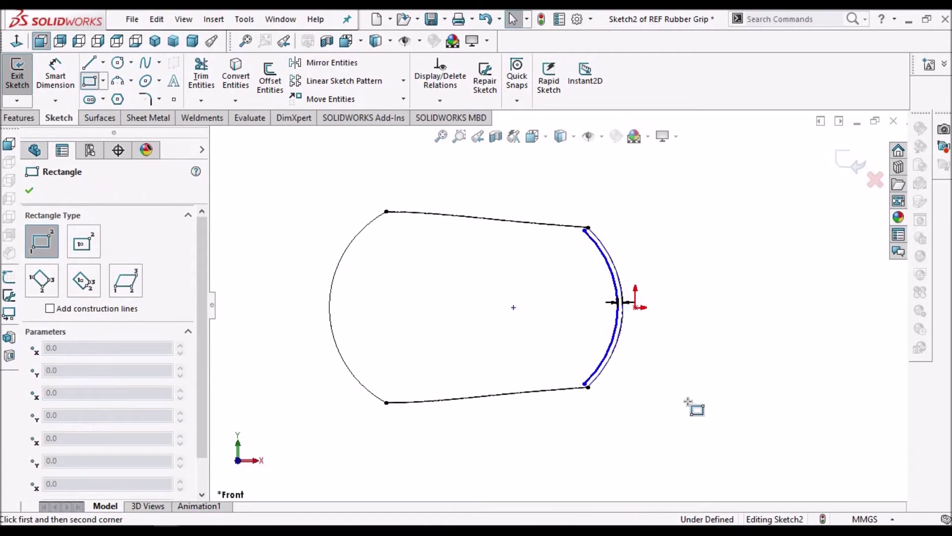
pyautogui.click(694, 435)
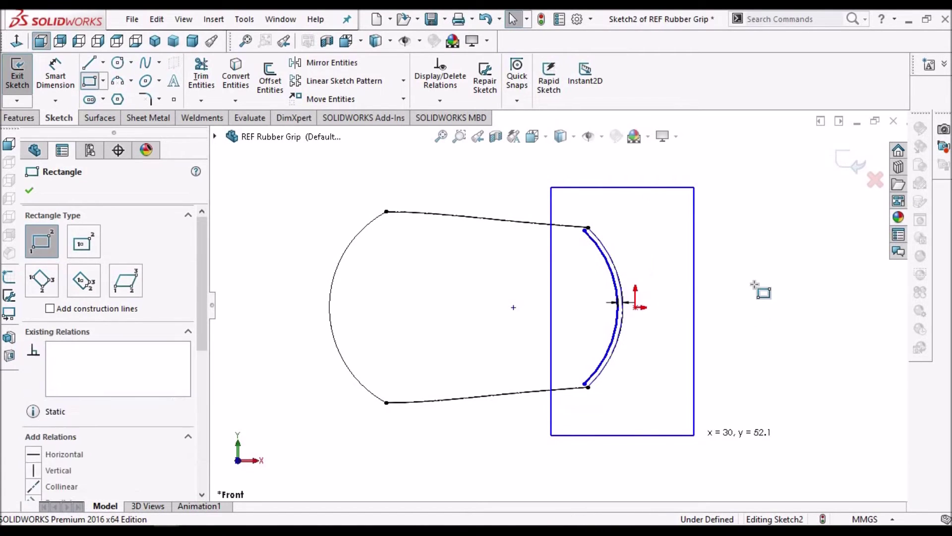
pyautogui.rightClick(754, 284)
pyautogui.click(788, 296)
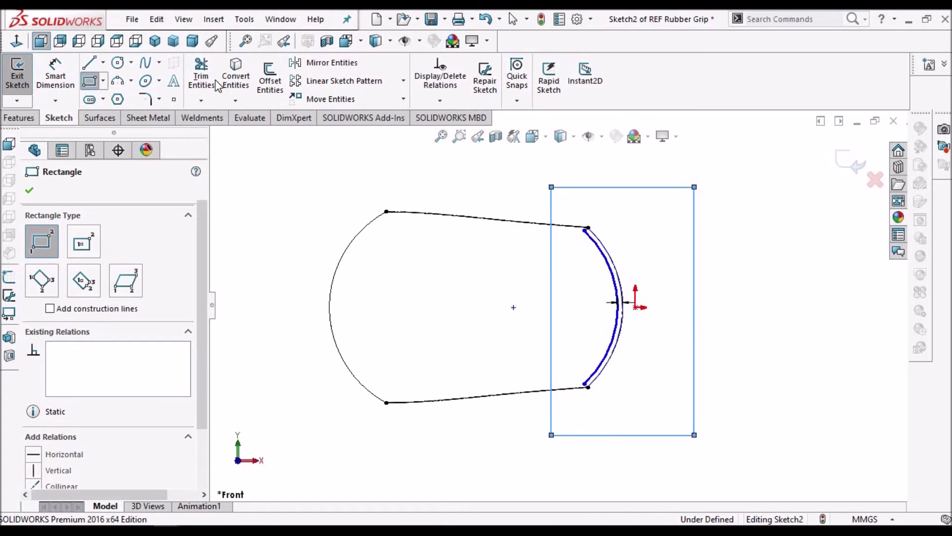
# Step: Try to trim the rectangle's upper line and the offset arc to a corner
pyautogui.press('t')
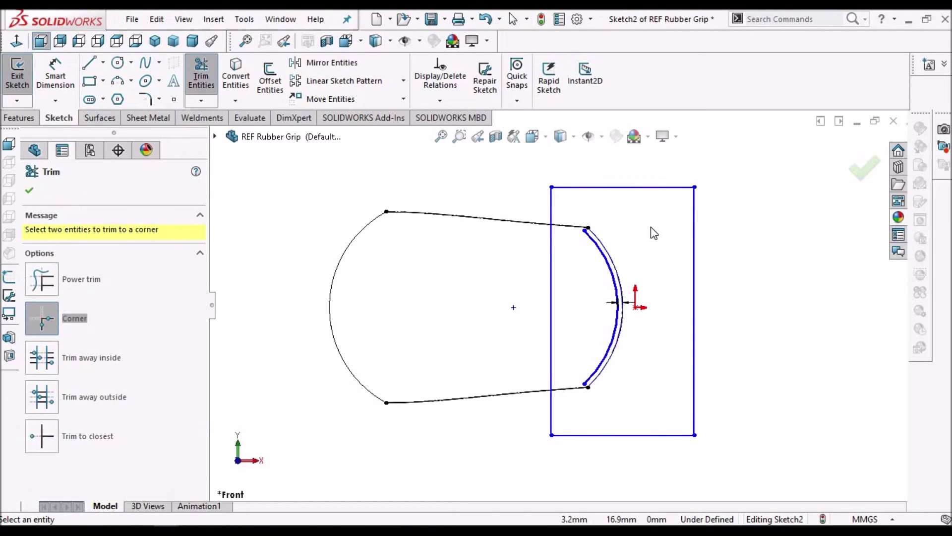
pyautogui.click(617, 188)
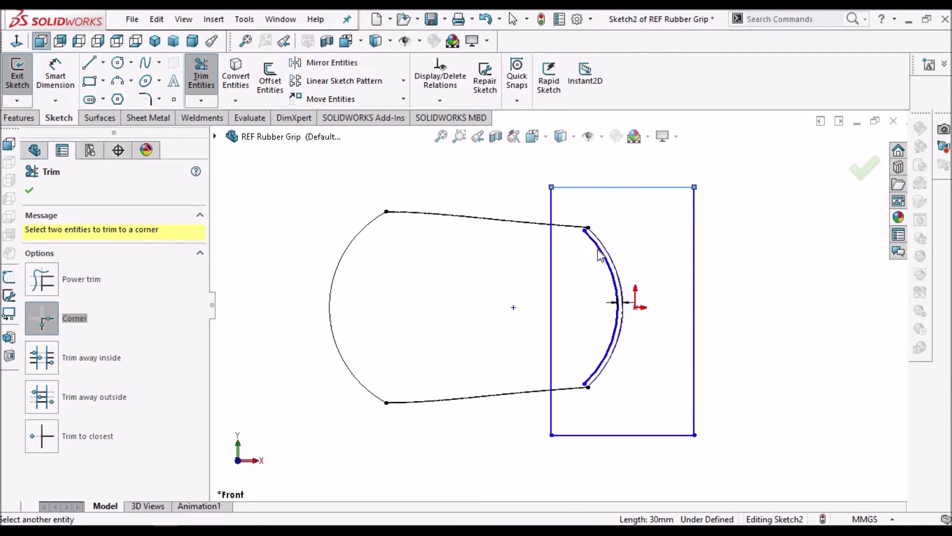
pyautogui.click(600, 254)
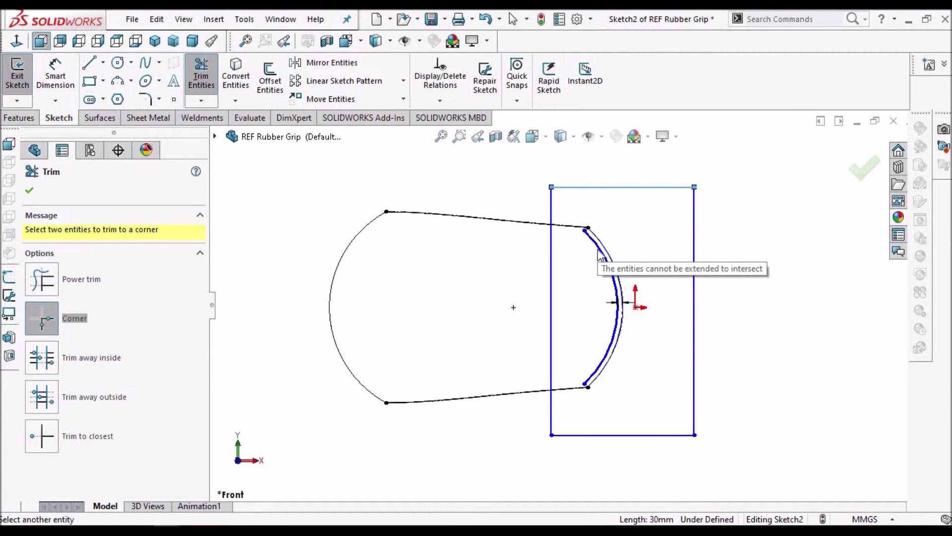
pyautogui.scroll(-3, 600, 254)
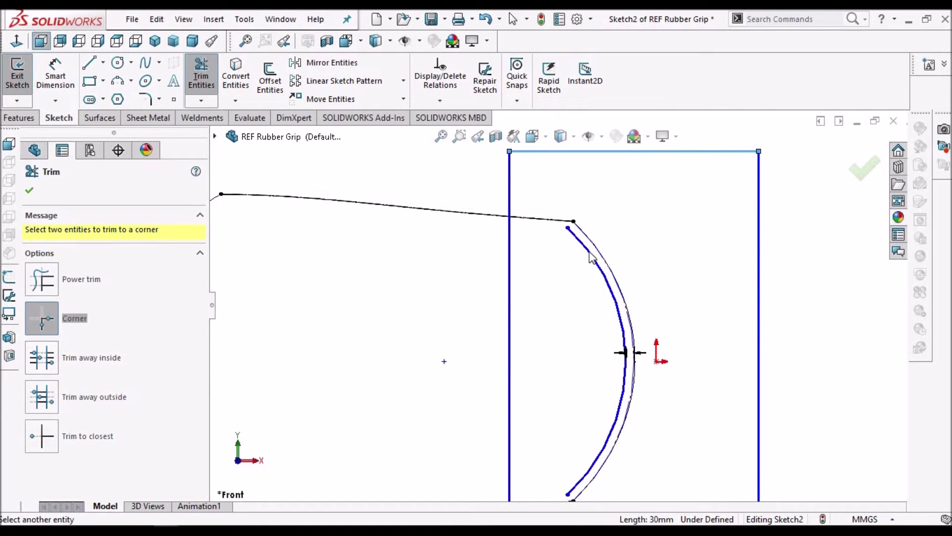
pyautogui.click(30, 191)
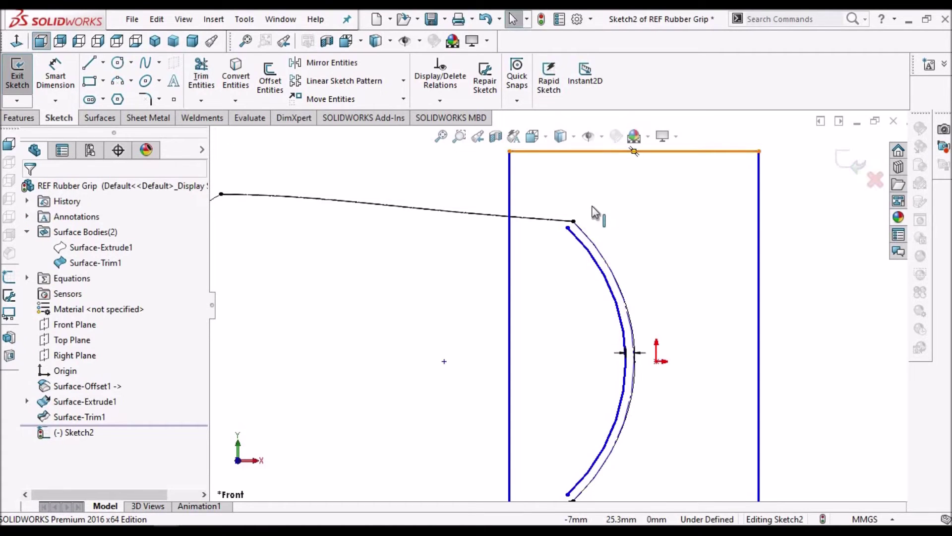
# Step: Lower the rectangle's upper line to just above the grip's end and trim it with the offset arc to a corner
pyautogui.moveTo(596, 224); pyautogui.dragTo(623, 211)
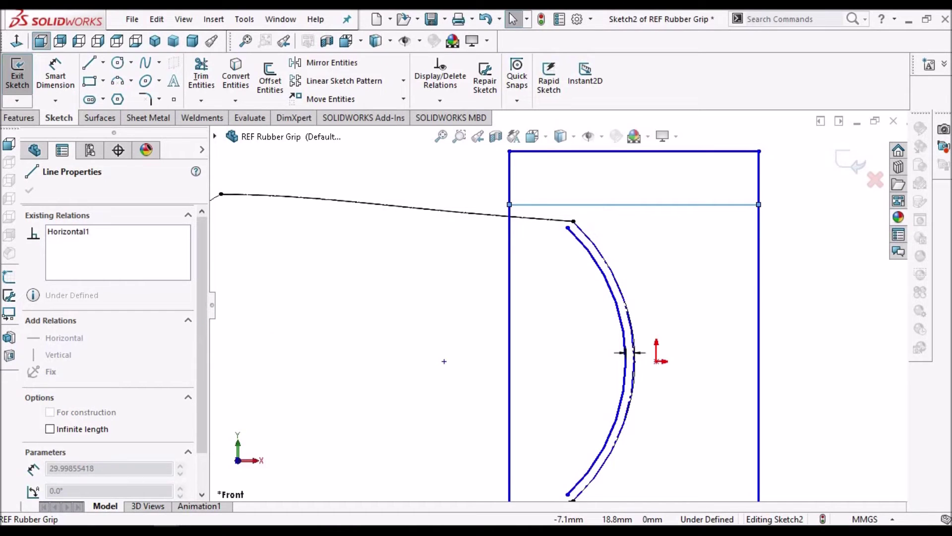
pyautogui.click(202, 75)
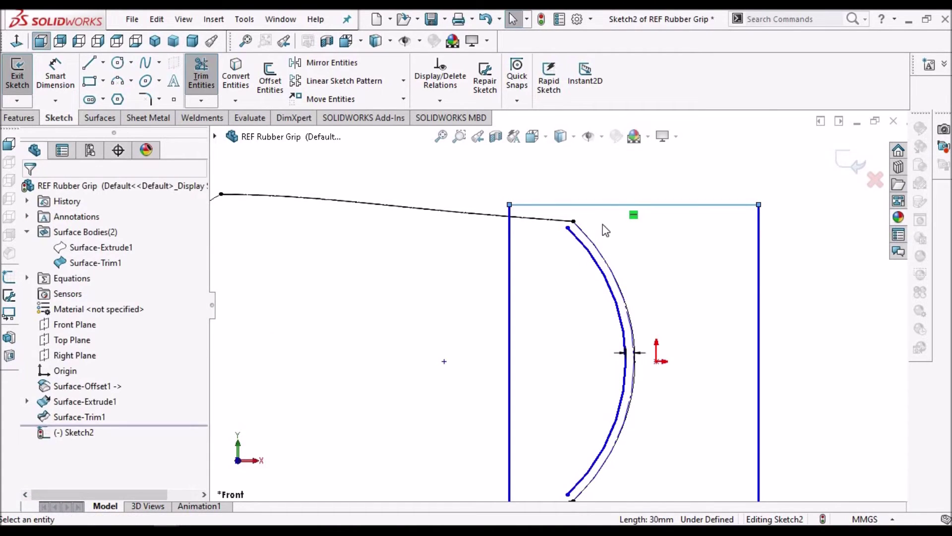
pyautogui.click(609, 205)
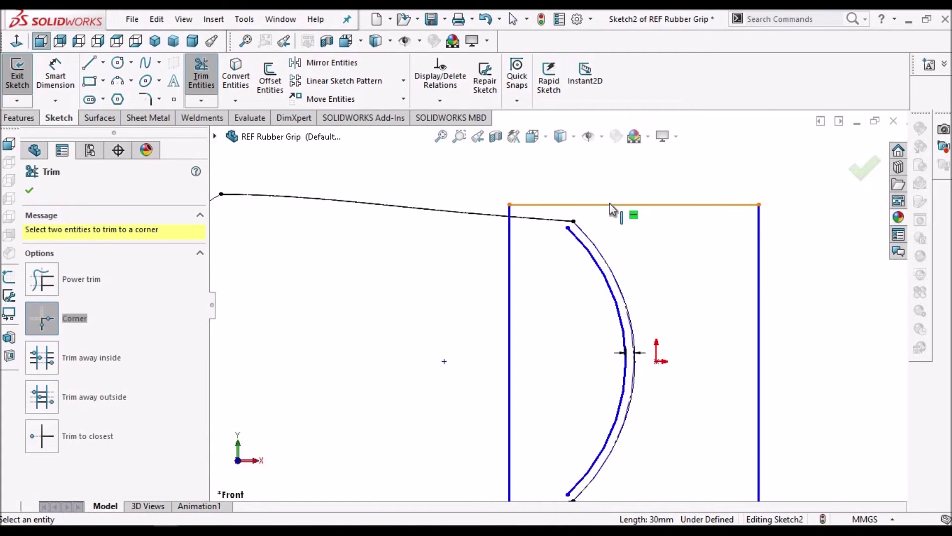
pyautogui.click(578, 242)
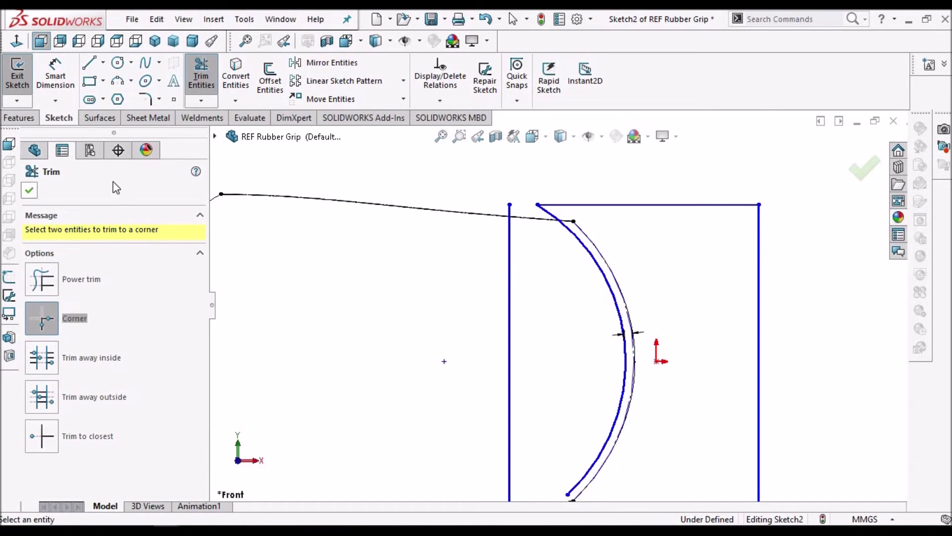
pyautogui.click(29, 190)
# Step: Raise the rectangle's lower line to the grip's lower edge and trim it with the offset arc to a corner
pyautogui.scroll(2, 557, 304)
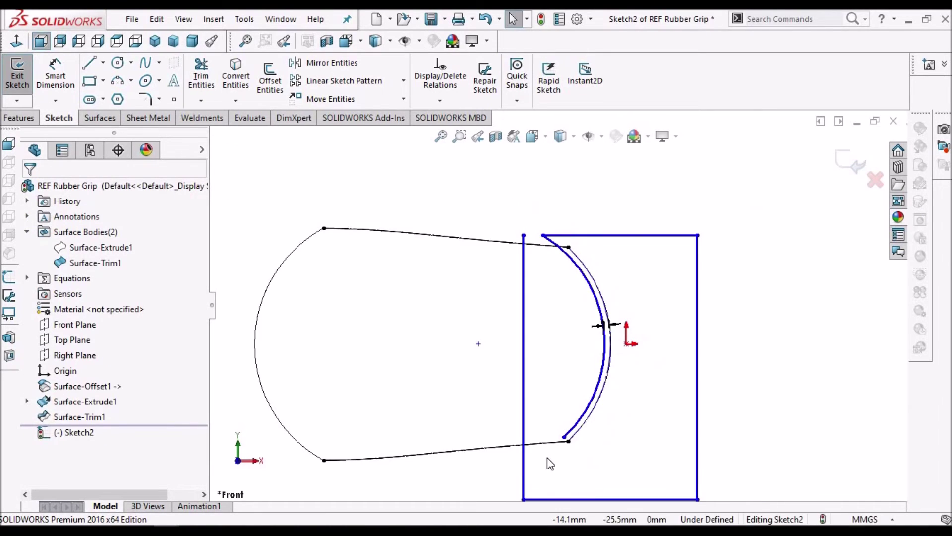
pyautogui.scroll(1, 547, 457)
pyautogui.scroll(-1, 546, 457)
pyautogui.moveTo(611, 461); pyautogui.dragTo(602, 407)
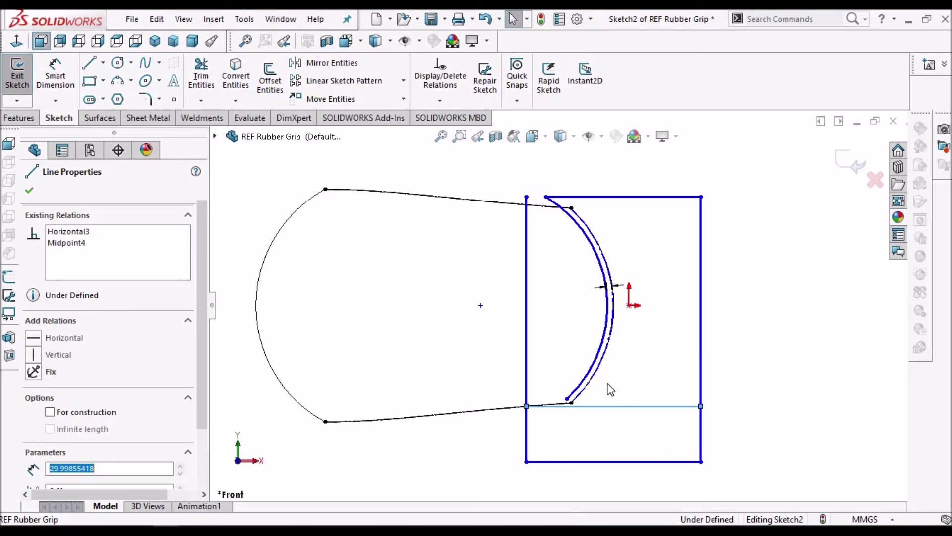
pyautogui.click(605, 389)
pyautogui.scroll(-3, 578, 403)
pyautogui.click(201, 78)
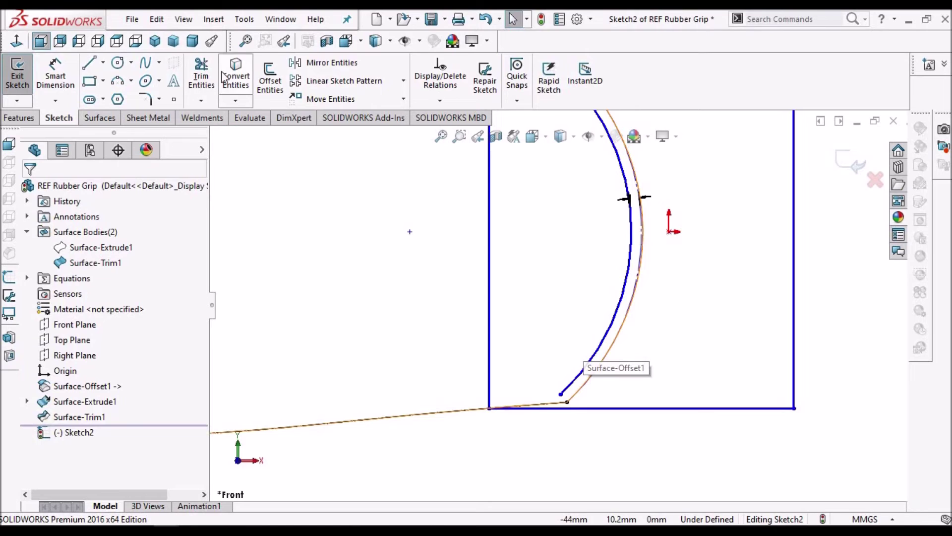
pyautogui.click(575, 386)
pyautogui.click(603, 410)
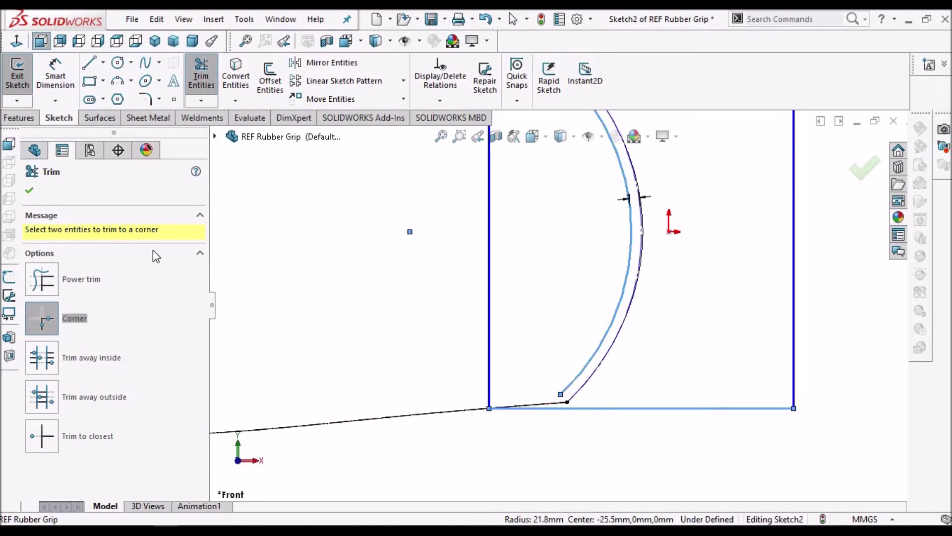
pyautogui.click(29, 190)
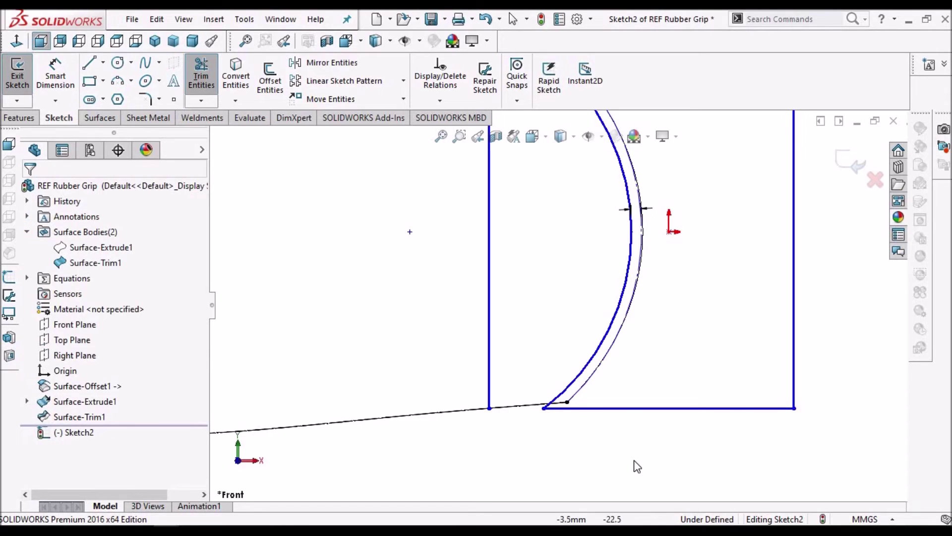
pyautogui.press('f')
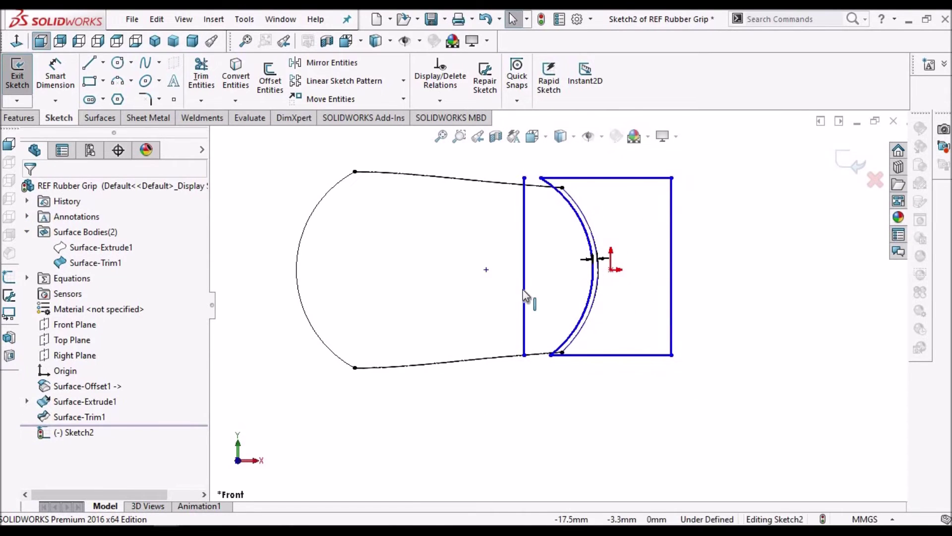
# Step: Delete all four rectangle lines, leaving only the extended offset arc and the construction geometry
pyautogui.click(525, 267)
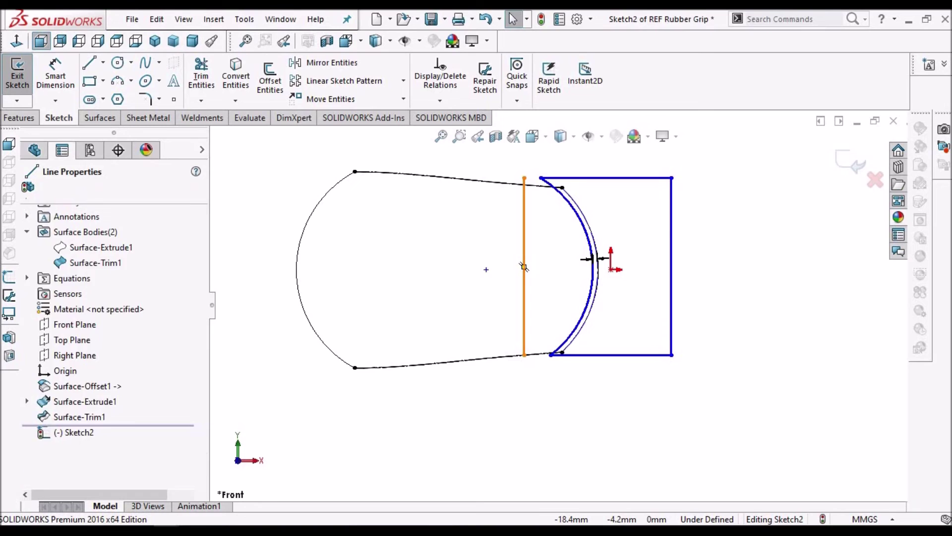
pyautogui.press('Delete')
pyautogui.moveTo(747, 171); pyautogui.dragTo(615, 374)
pyautogui.press('Delete')
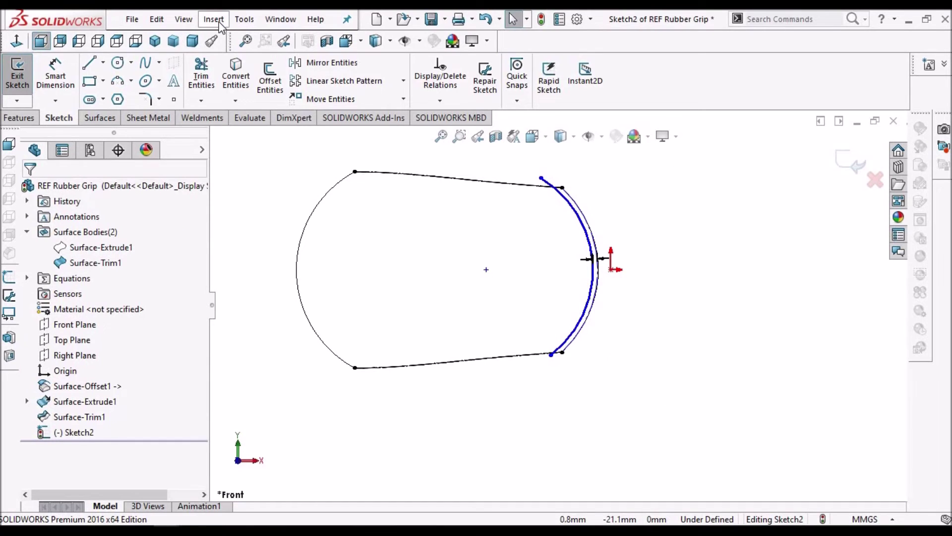
# Step: Fully define all entities in the sketch using baseline dimension schemes from the origin
pyautogui.click(250, 25)
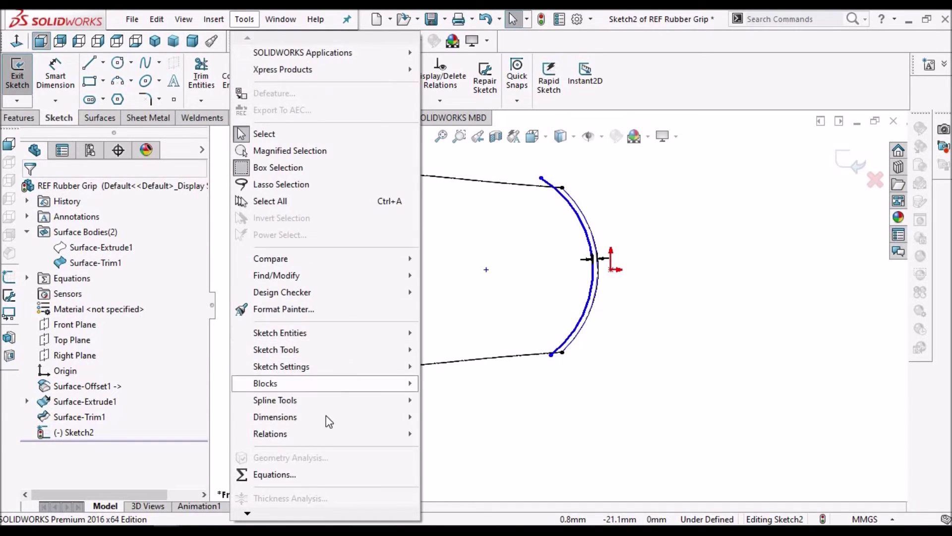
pyautogui.moveTo(322, 417)
pyautogui.press('Return')
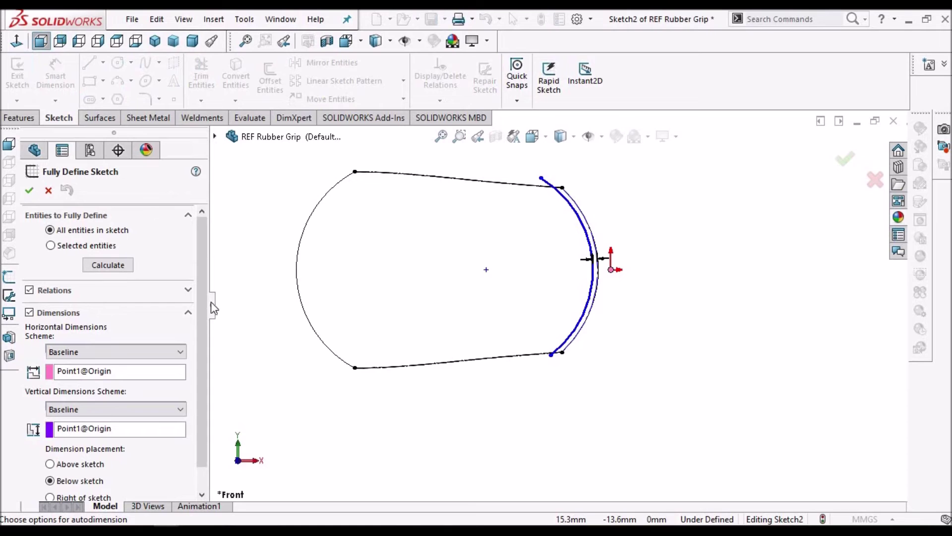
pyautogui.click(94, 267)
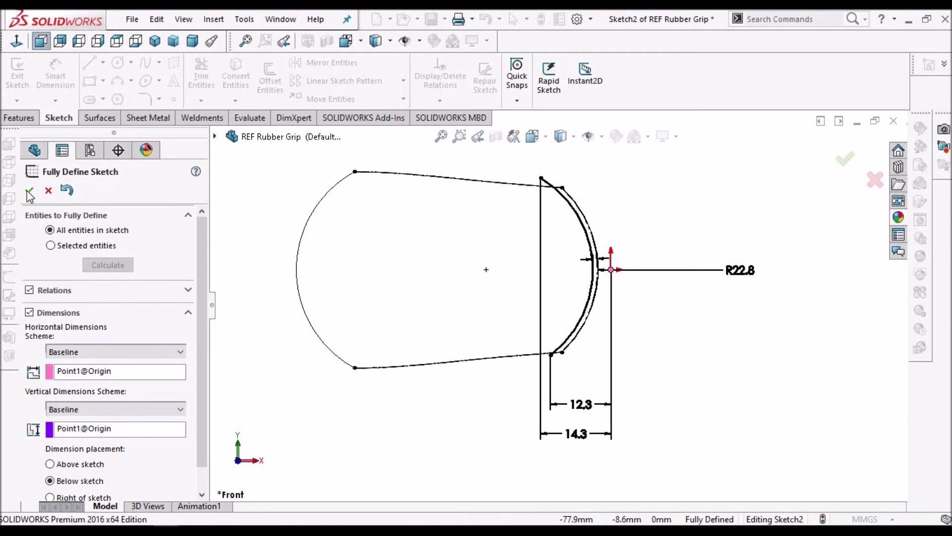
pyautogui.press('Return')
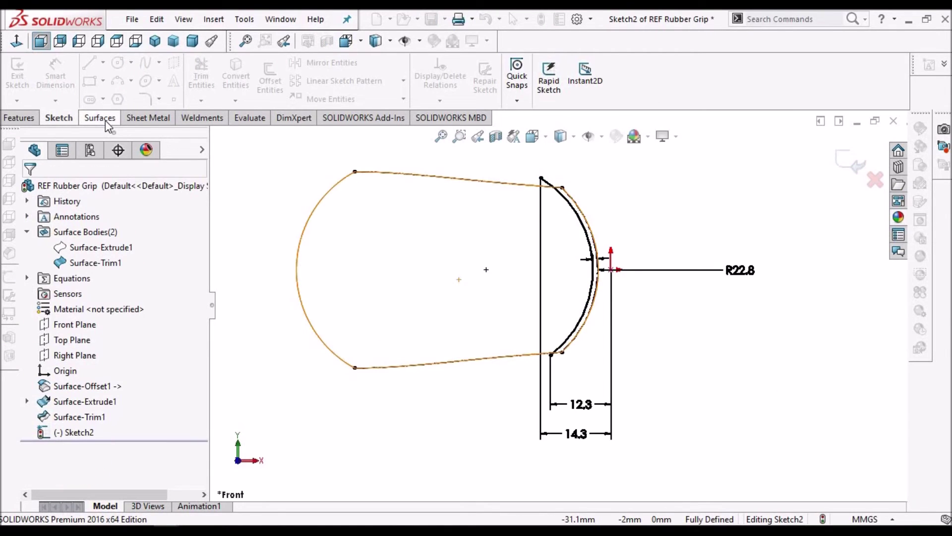
# Step: Extrude the offset arc as a 41 mm surface with the Mid Plane end condition, and show the model shaded
pyautogui.click(102, 120)
pyautogui.click(28, 71)
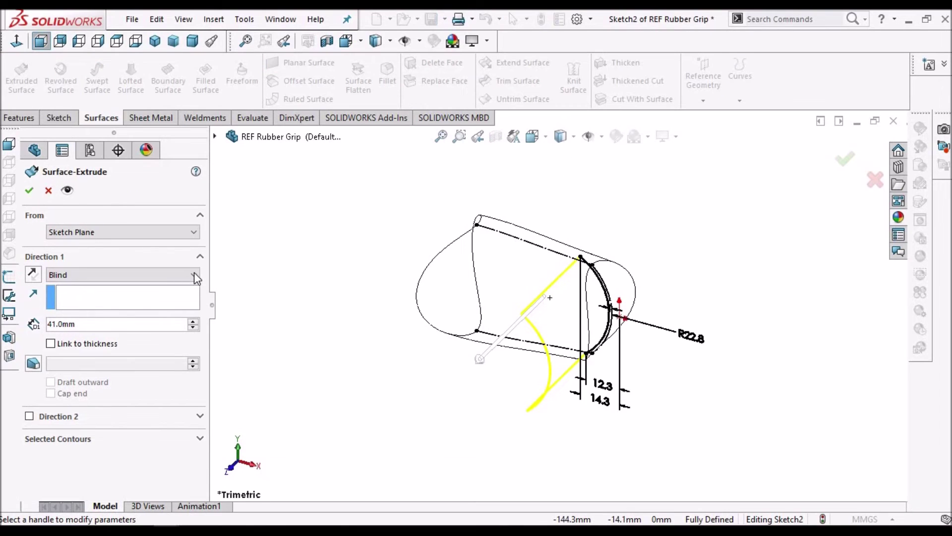
pyautogui.click(193, 274)
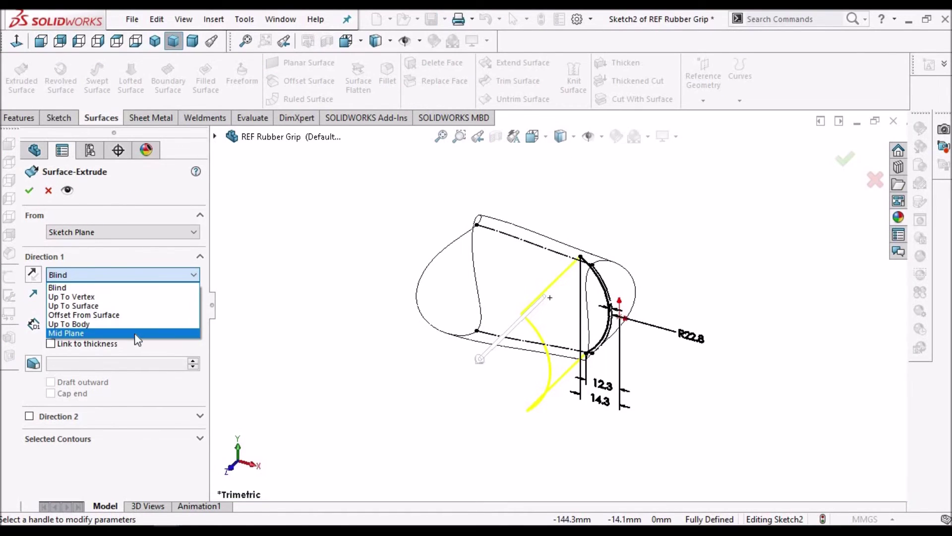
pyautogui.click(135, 333)
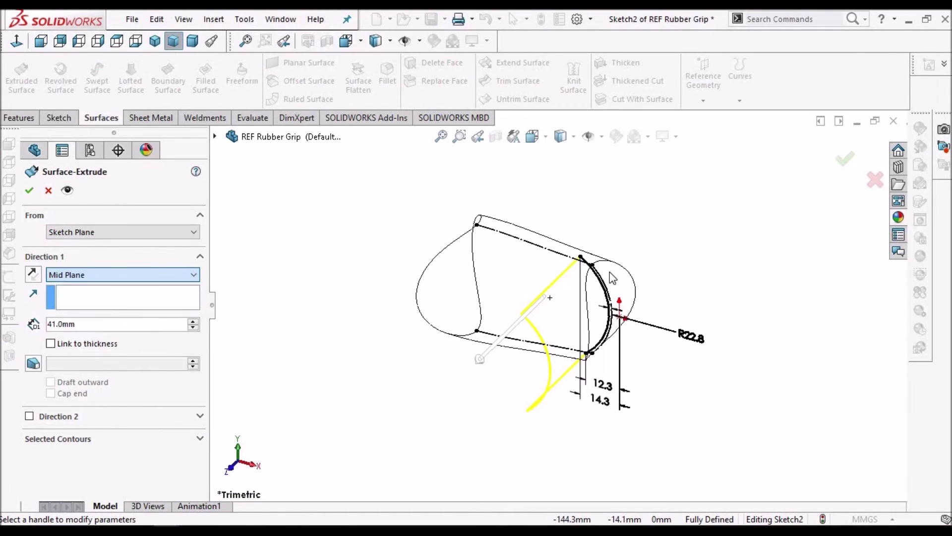
pyautogui.click(561, 137)
pyautogui.click(562, 155)
pyautogui.moveTo(560, 281); pyautogui.dragTo(520, 287, button='middle')
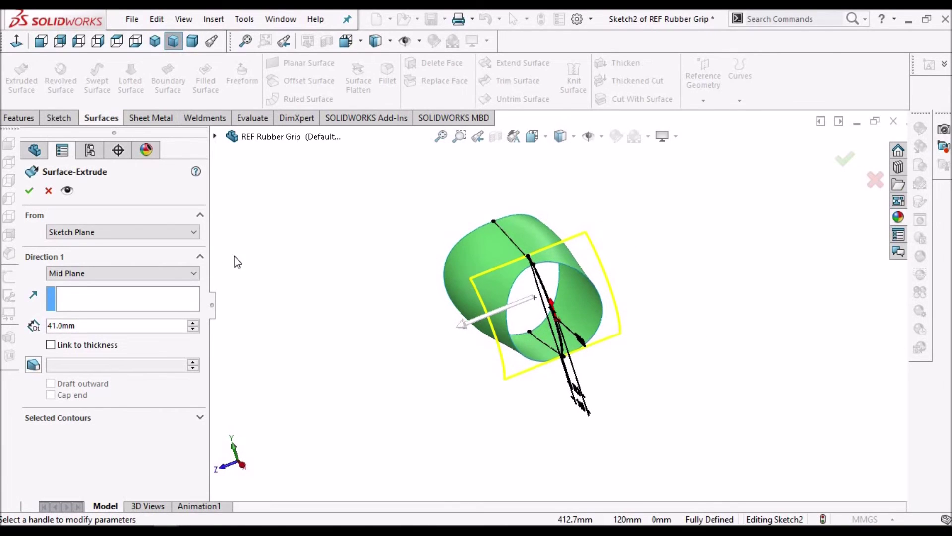
pyautogui.click(28, 191)
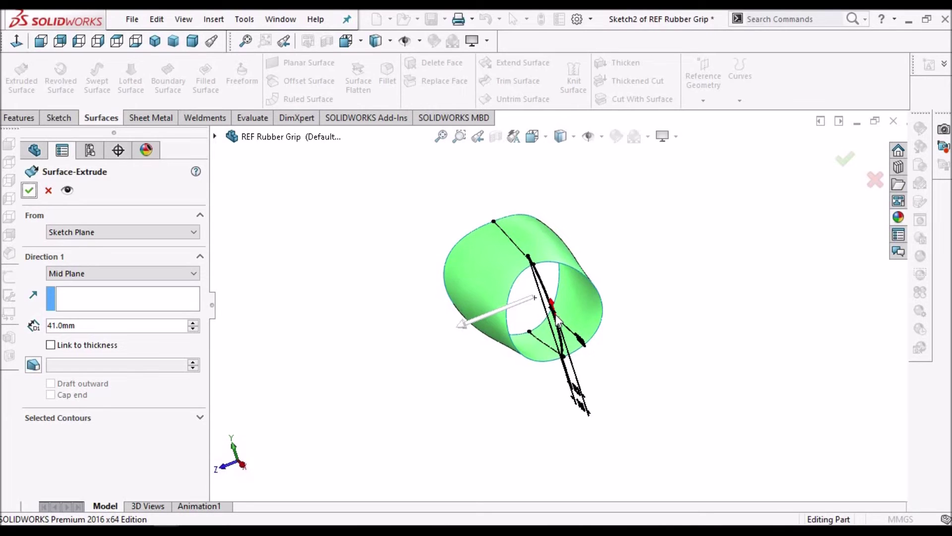
pyautogui.press('Return')
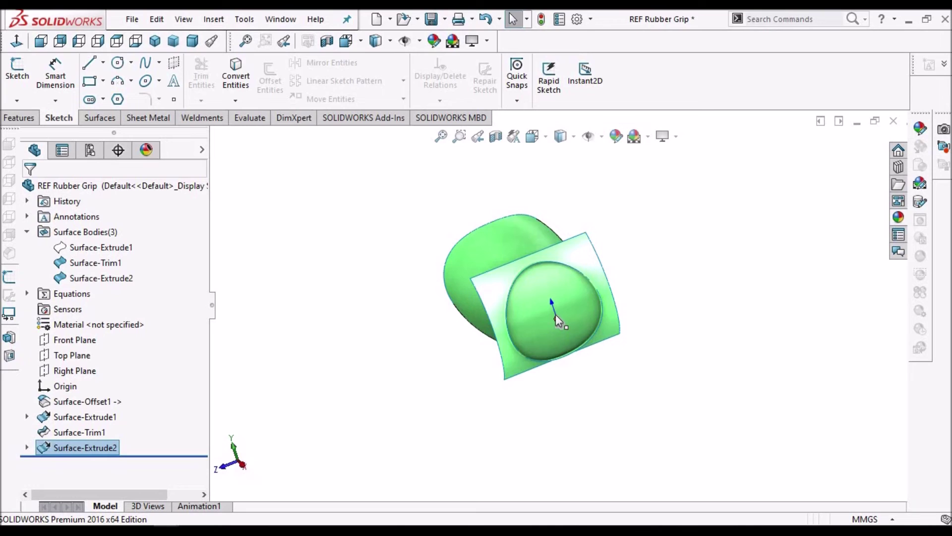
# Step: Trim the grip surface with the extruded arc surface as a standard trim tool, removing the thin outer ring at the smaller end
pyautogui.click(98, 119)
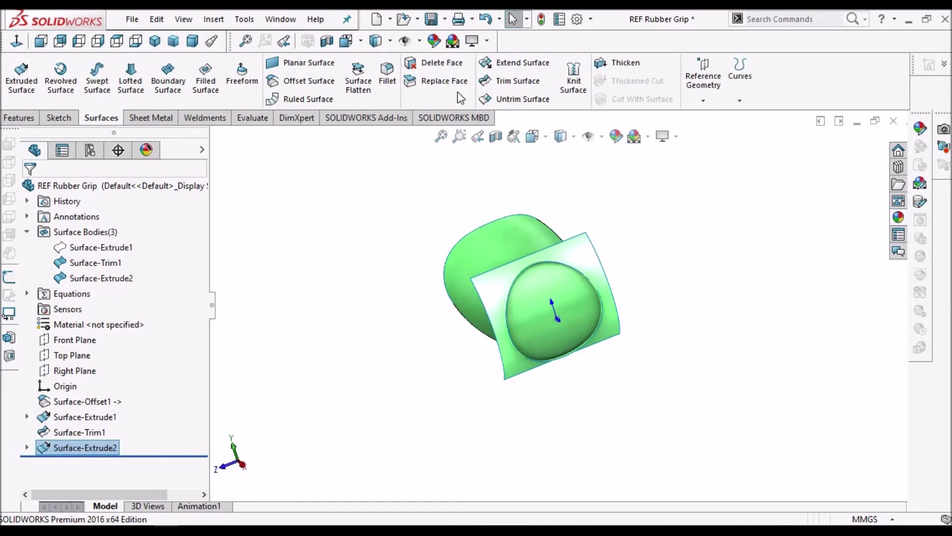
pyautogui.click(533, 85)
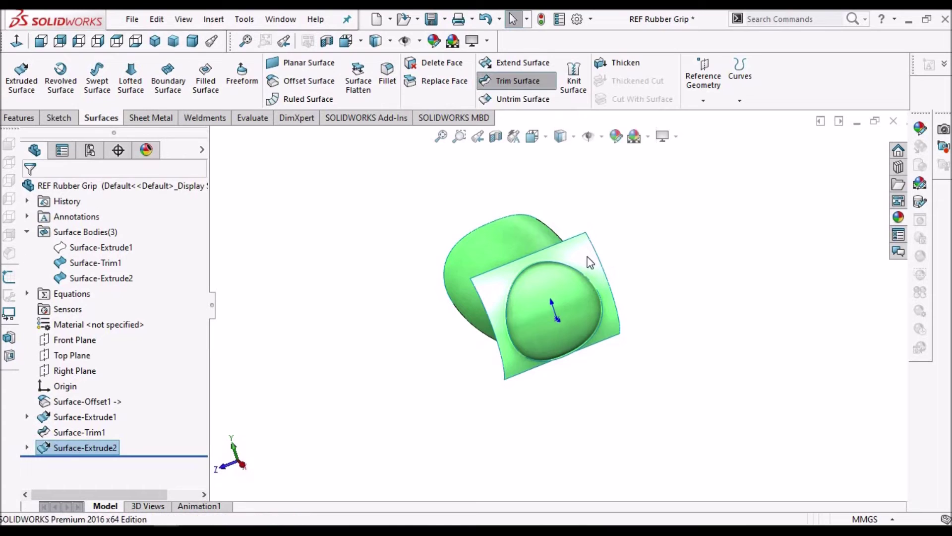
pyautogui.scroll(-2, 570, 278)
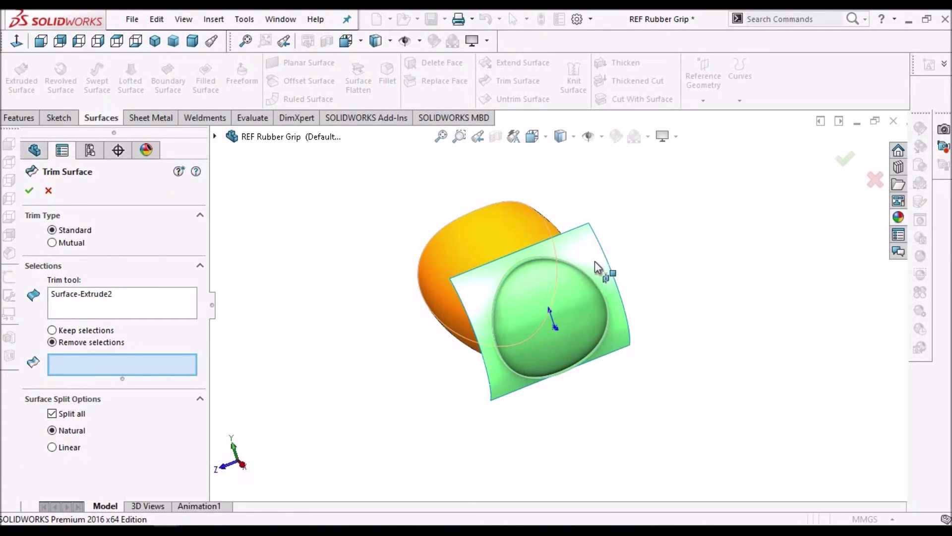
pyautogui.rightClick(141, 307)
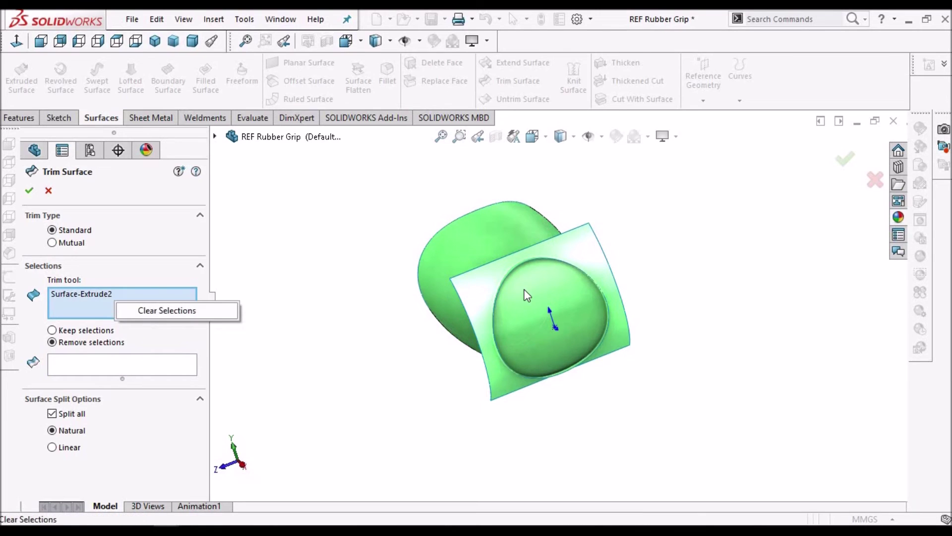
pyautogui.click(171, 311)
pyautogui.click(586, 254)
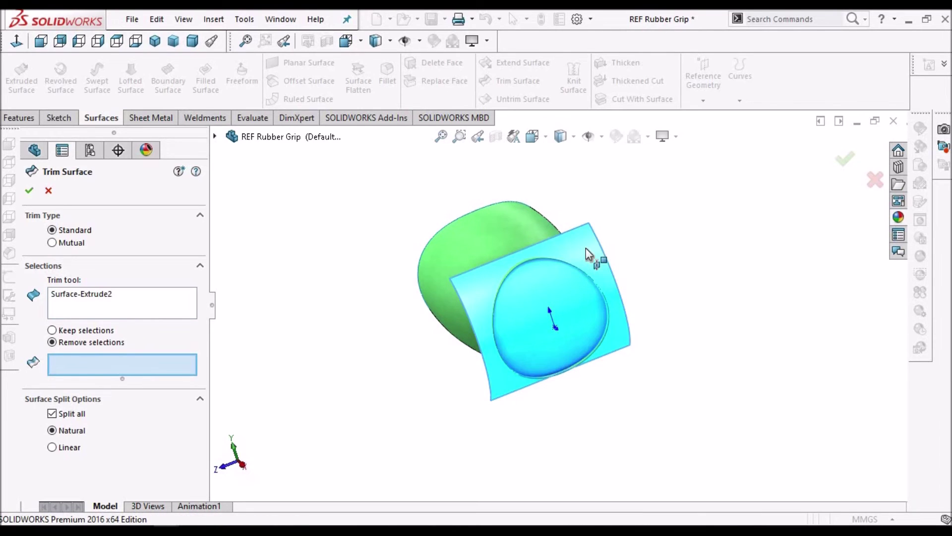
pyautogui.moveTo(610, 288); pyautogui.dragTo(569, 314, button='middle')
pyautogui.scroll(-5, 570, 308)
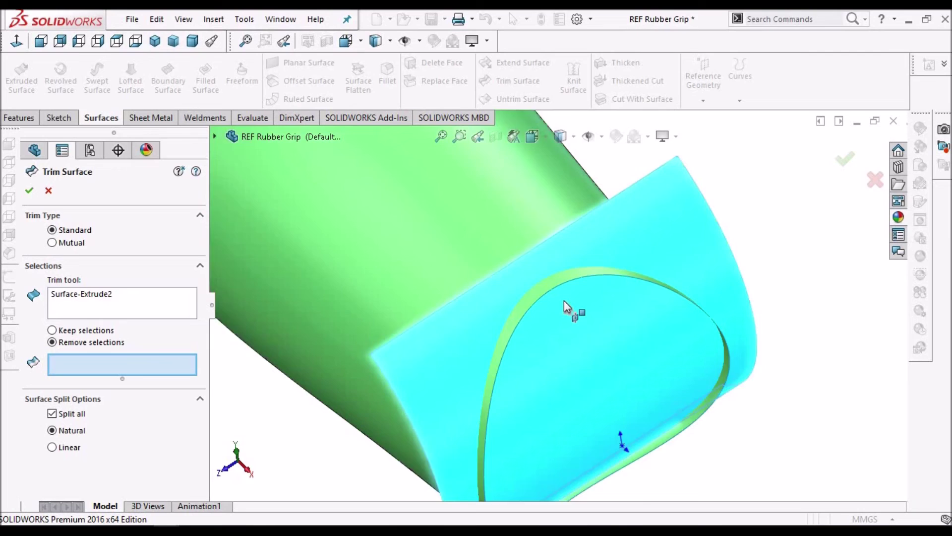
pyautogui.click(570, 279)
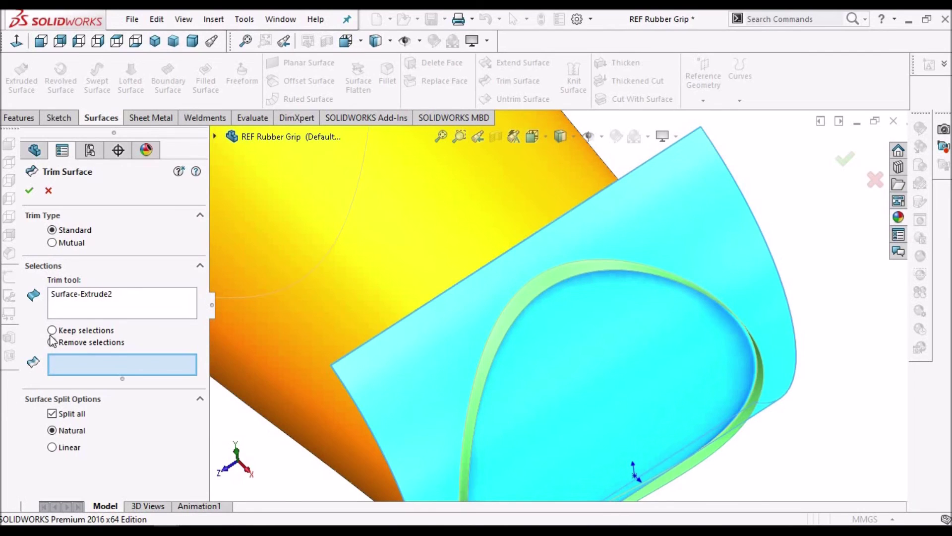
pyautogui.click(538, 289)
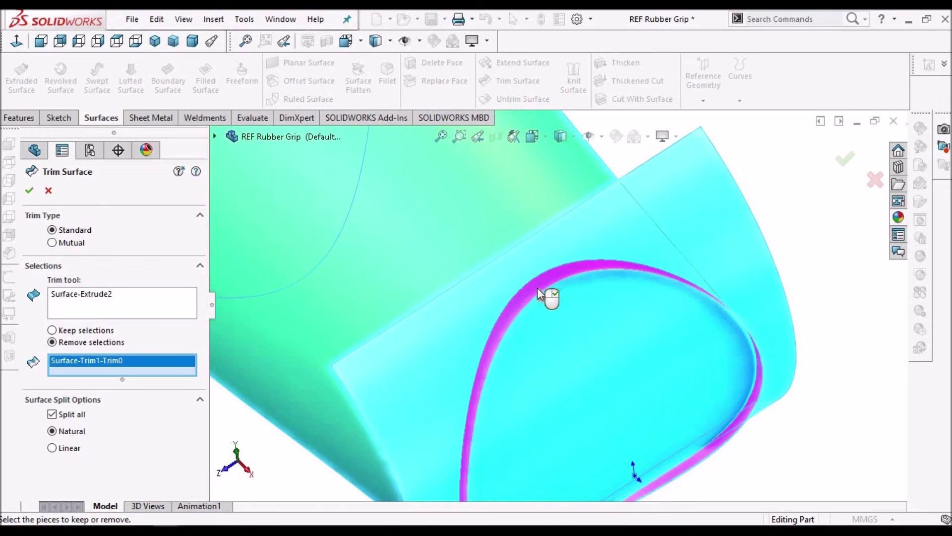
pyautogui.scroll(2, 599, 336)
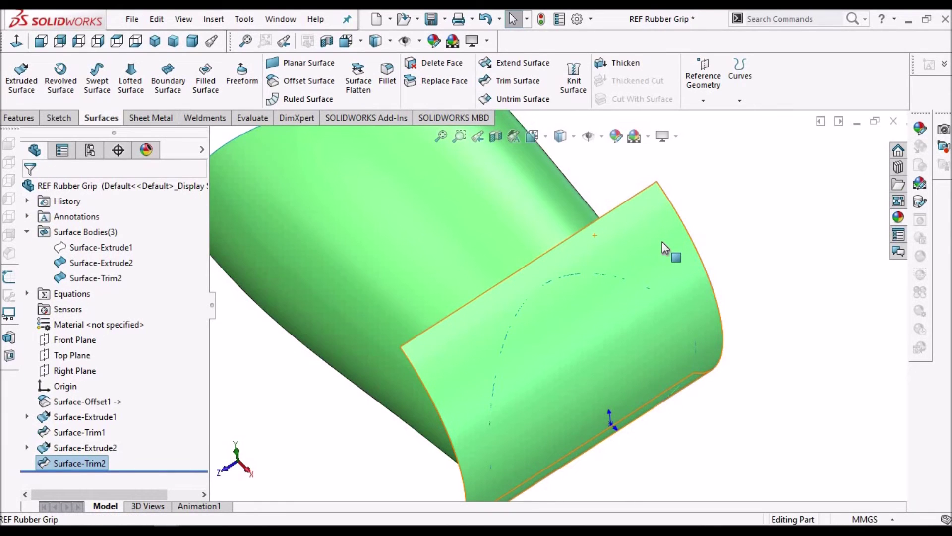
# Step: Hide the extruded arc surface at the grip's smaller end and select the trimmed grip surface in a dimetric view
pyautogui.click(662, 242)
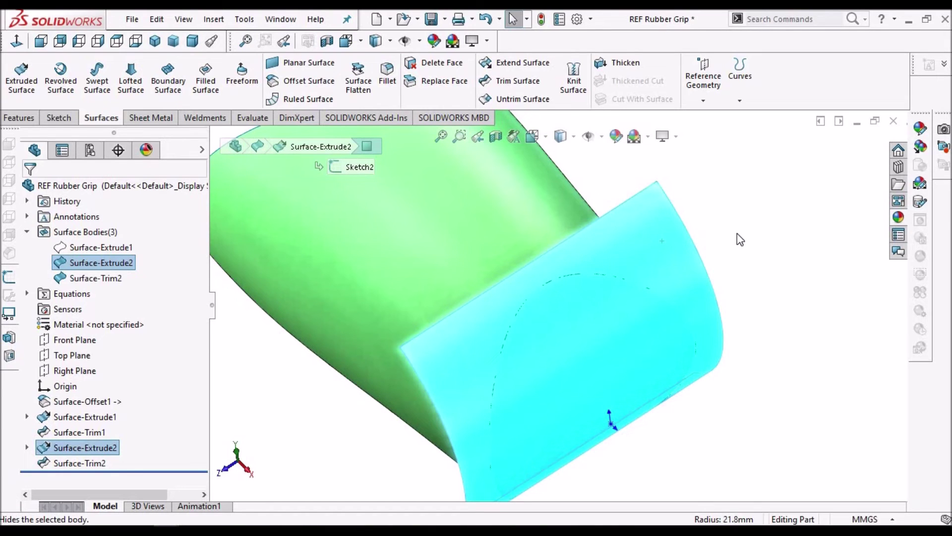
pyautogui.press('f')
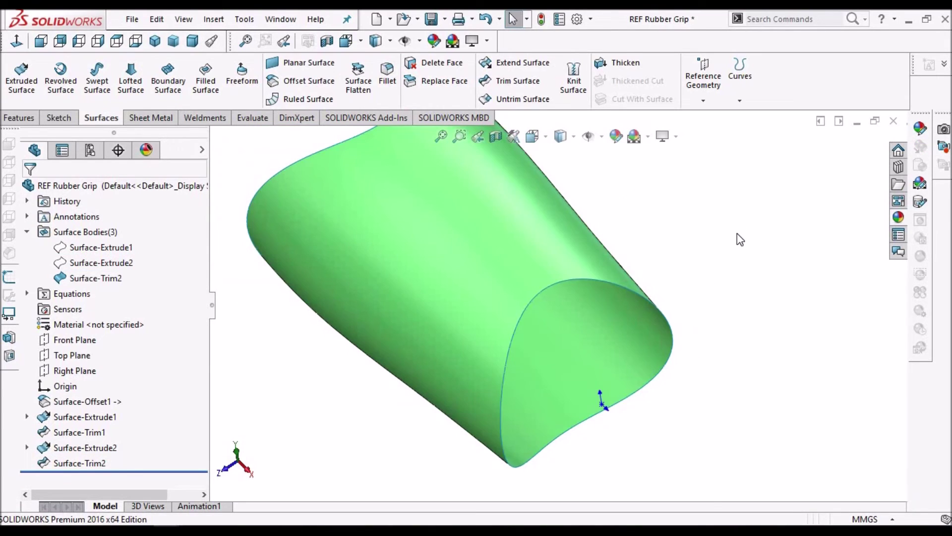
pyautogui.hotkey('ctrl', '7')
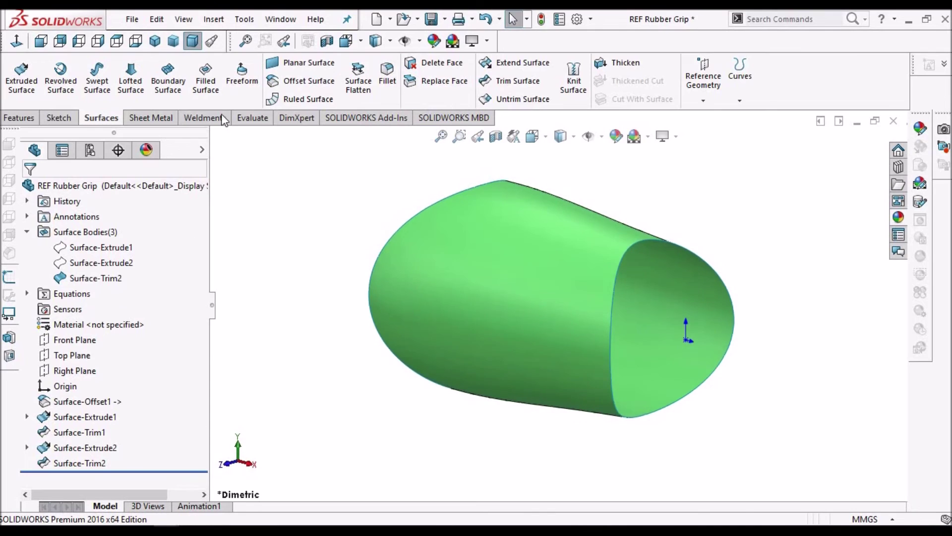
pyautogui.click(504, 299)
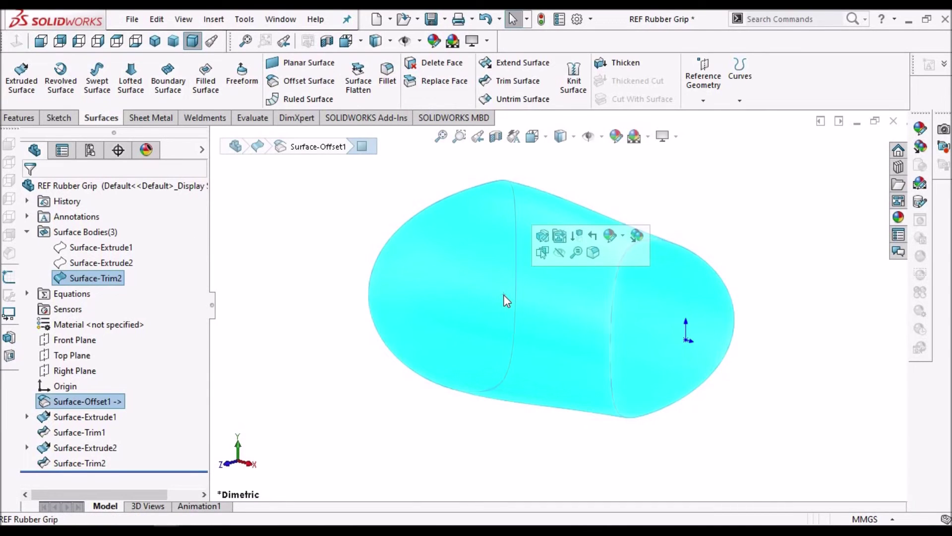
# Step: Thicken the trimmed grip surface outward by 5 mm into a solid and save the part
pyautogui.click(306, 301)
pyautogui.click(484, 311)
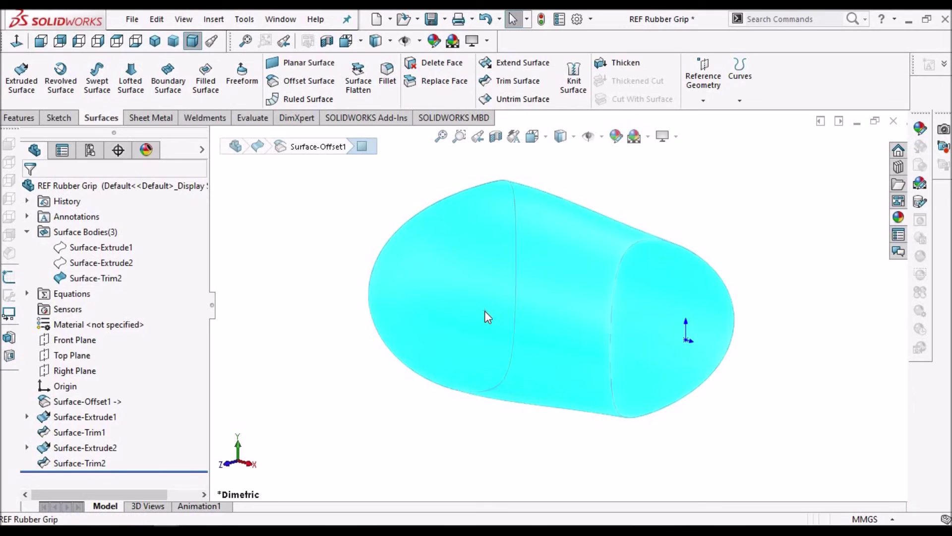
pyautogui.click(333, 368)
pyautogui.click(474, 302)
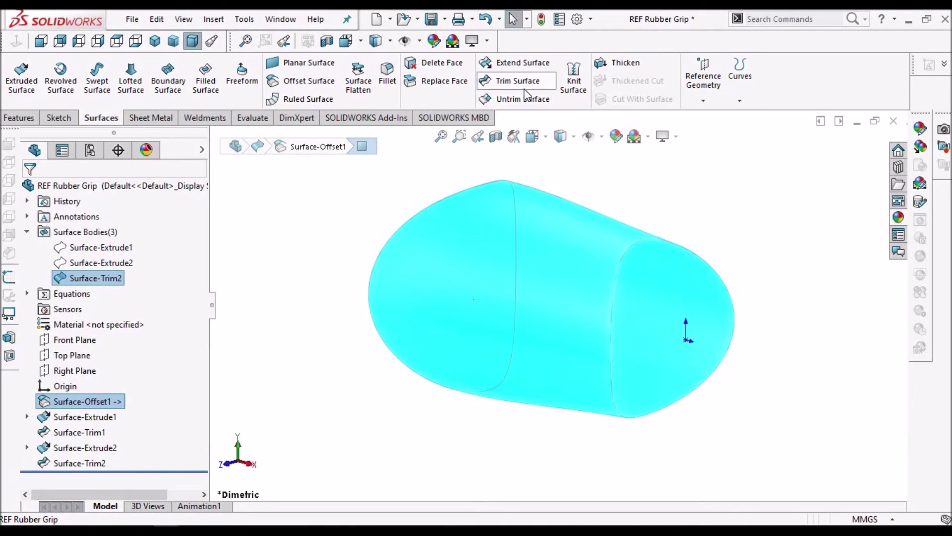
pyautogui.click(639, 65)
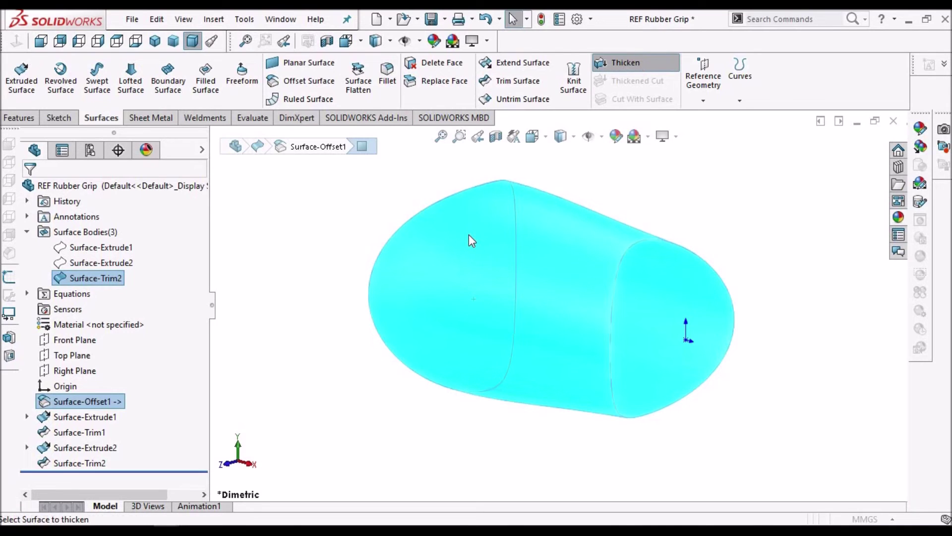
pyautogui.doubleClick(93, 286)
pyautogui.write('5')
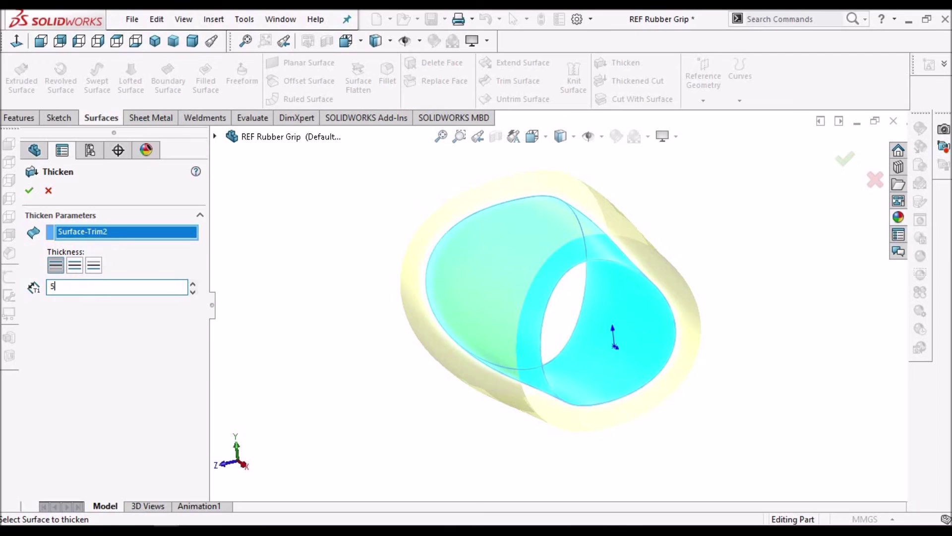
pyautogui.press('Return')
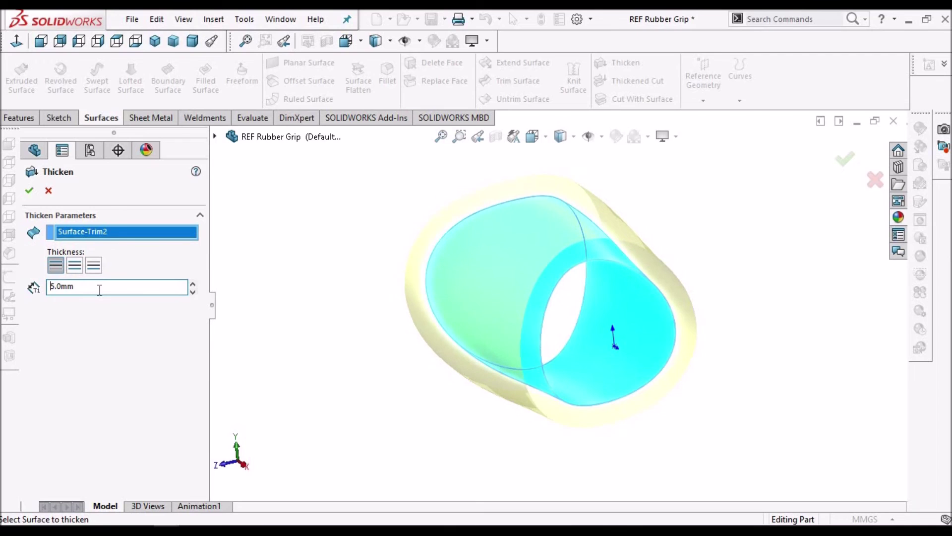
pyautogui.click(30, 192)
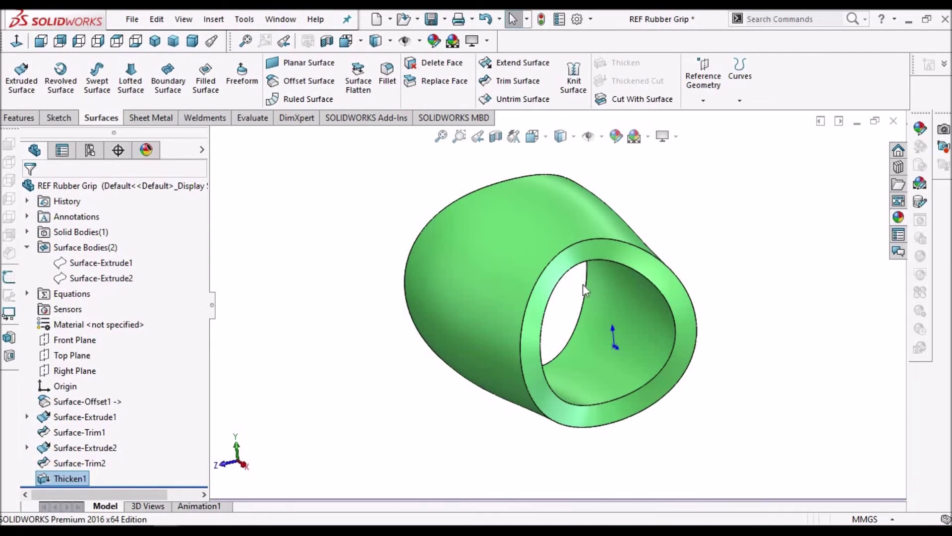
pyautogui.moveTo(611, 294); pyautogui.dragTo(519, 293, button='middle')
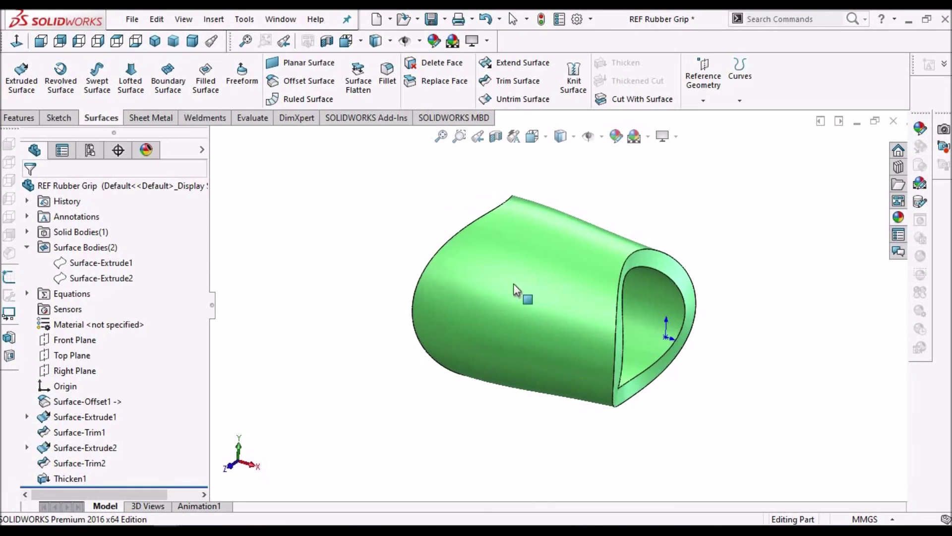
pyautogui.click(434, 18)
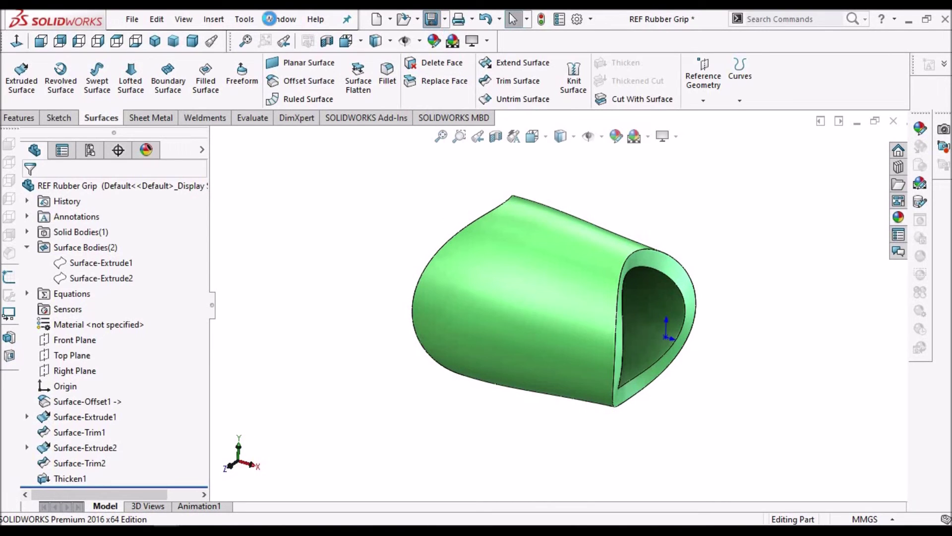
# Step: Switch to the Assem1 assembly, rebuild it with the changed part, and inspect the rubber grip around the foam grip from several angles
pyautogui.click(272, 21)
pyautogui.click(327, 165)
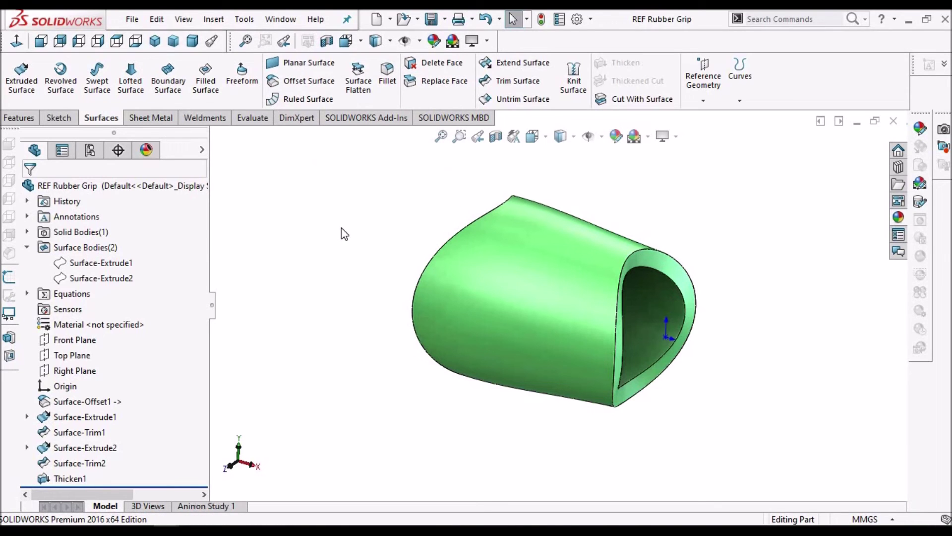
pyautogui.click(115, 85)
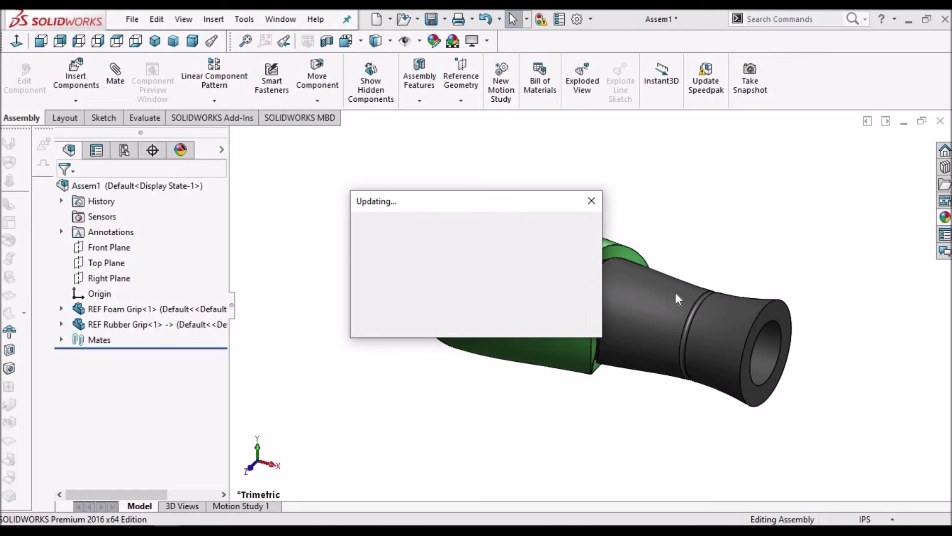
pyautogui.moveTo(626, 306); pyautogui.dragTo(583, 308, button='middle')
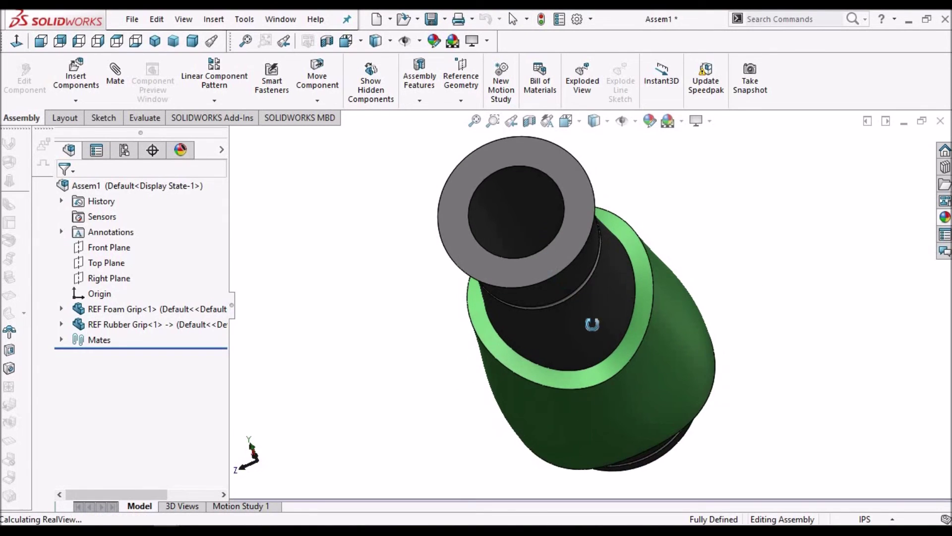
pyautogui.hotkey('ctrl', '7')
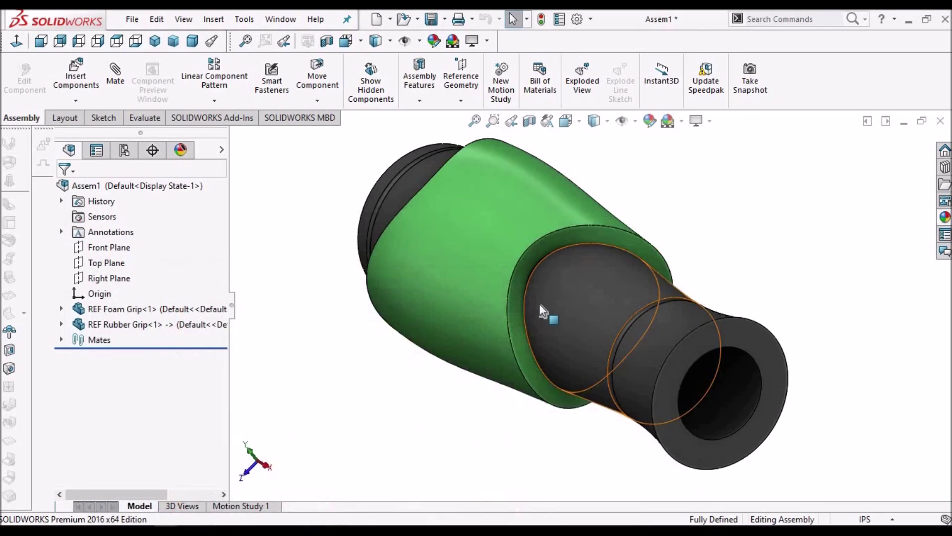
pyautogui.moveTo(558, 251); pyautogui.dragTo(471, 329, button='middle')
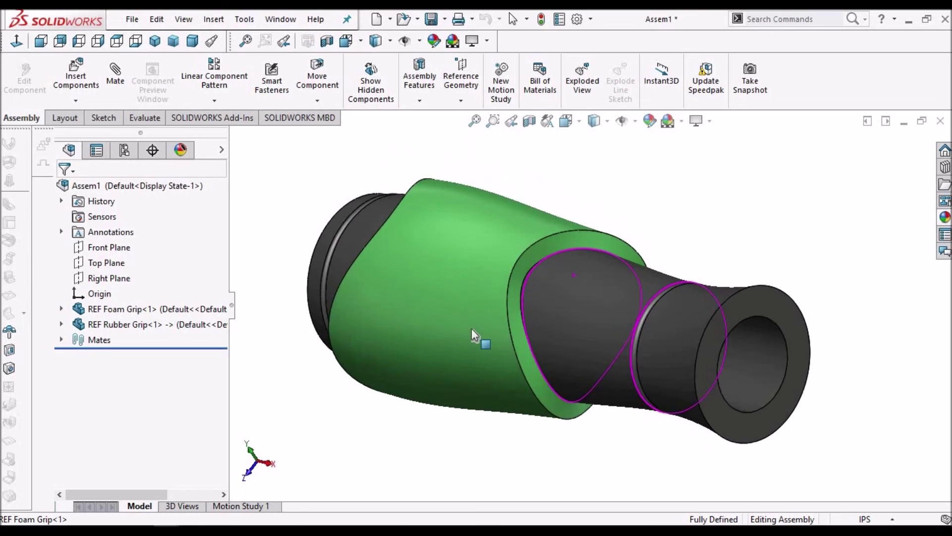
# Step: Open the rubber grip part from the assembly and reduce the wall thickness in its Thicken feature
pyautogui.click(444, 332)
pyautogui.rightClick(439, 332)
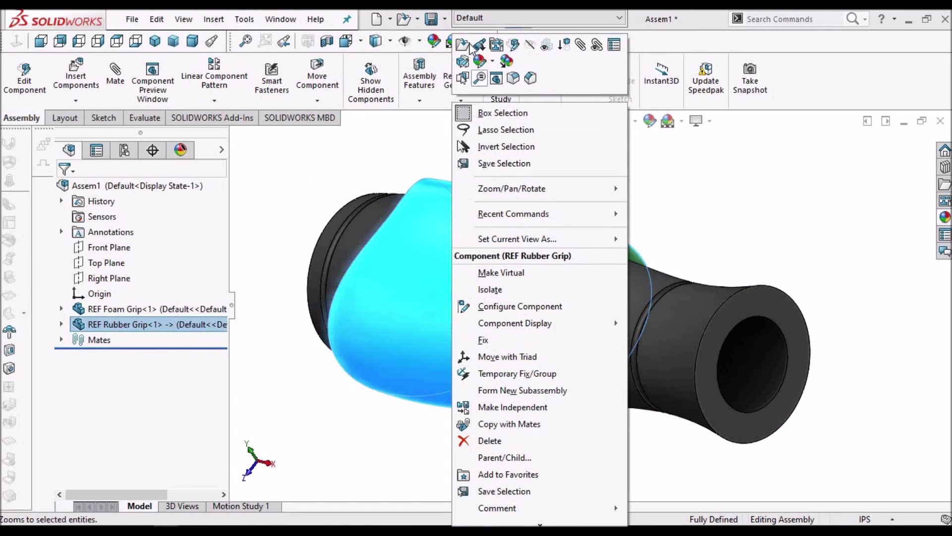
pyautogui.click(468, 59)
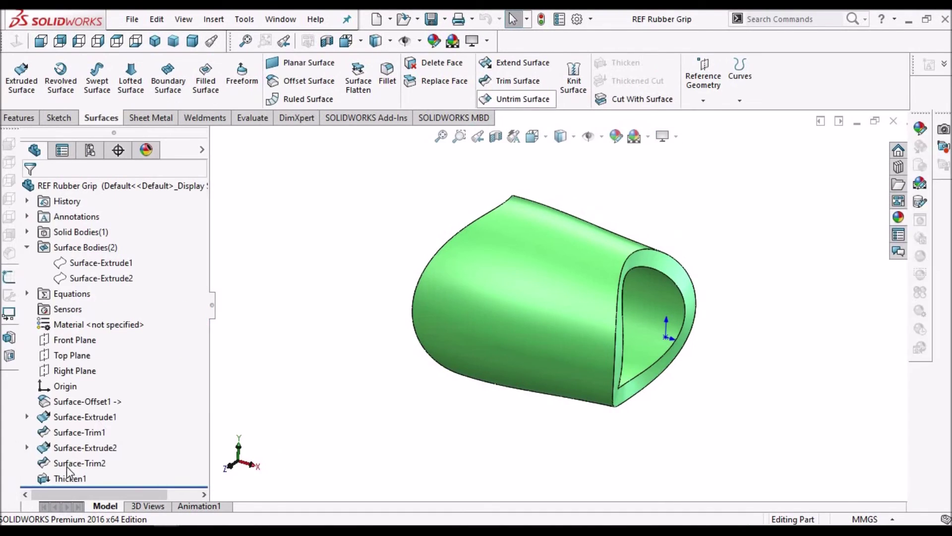
pyautogui.click(69, 478)
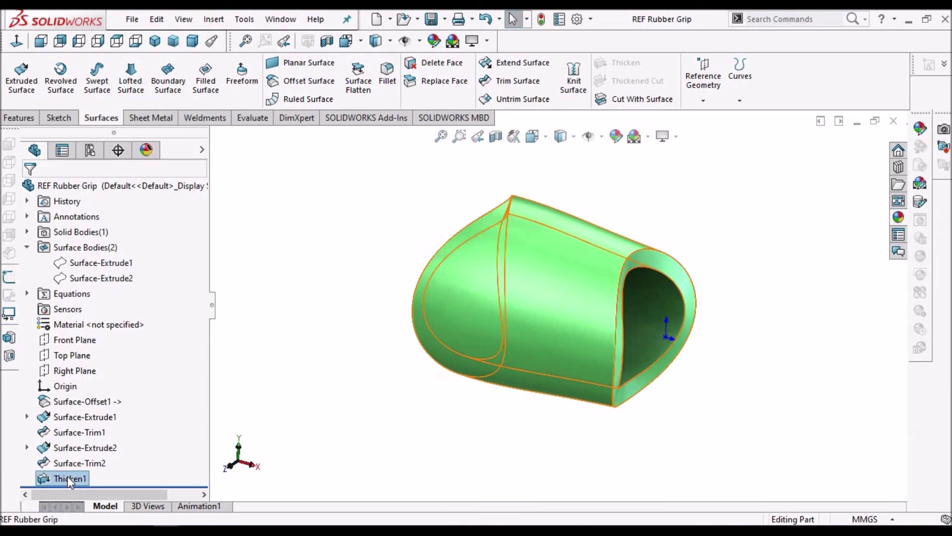
pyautogui.rightClick(69, 480)
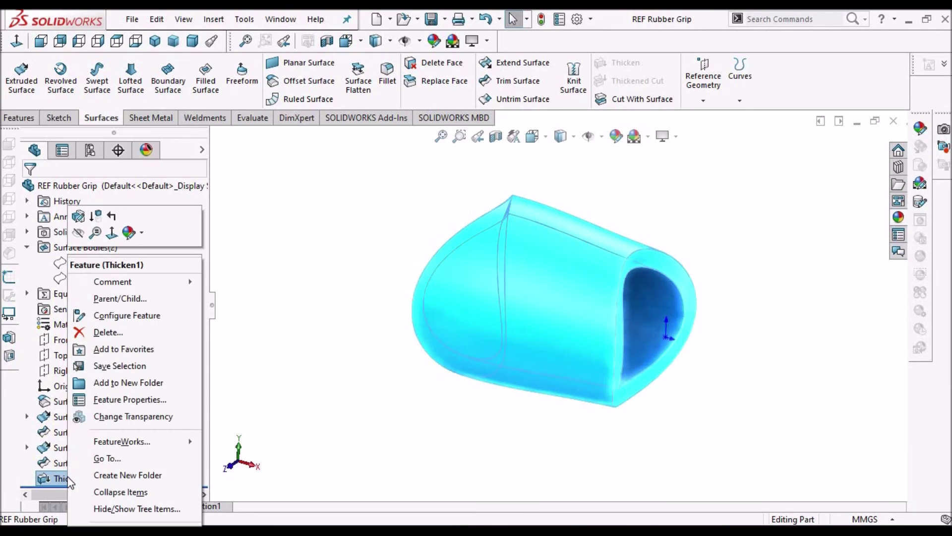
pyautogui.click(77, 217)
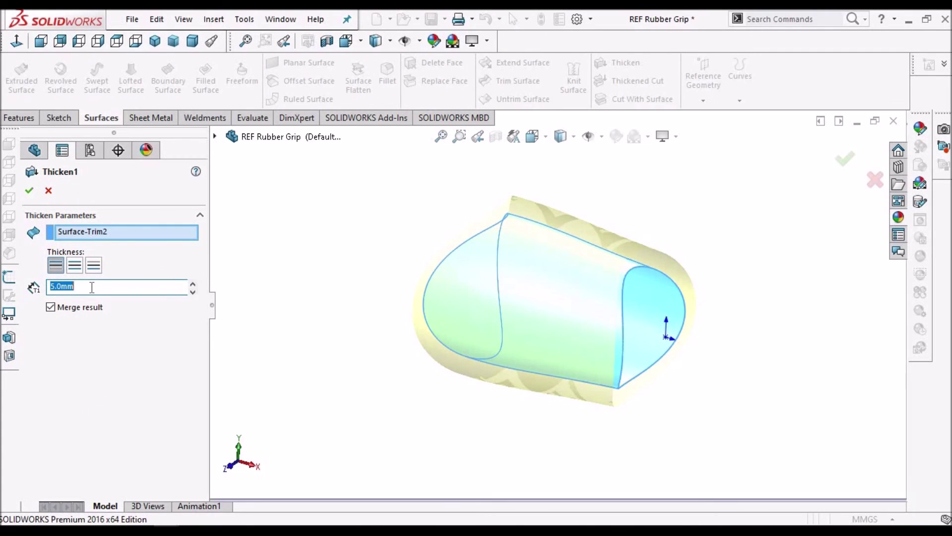
pyautogui.press('Return')
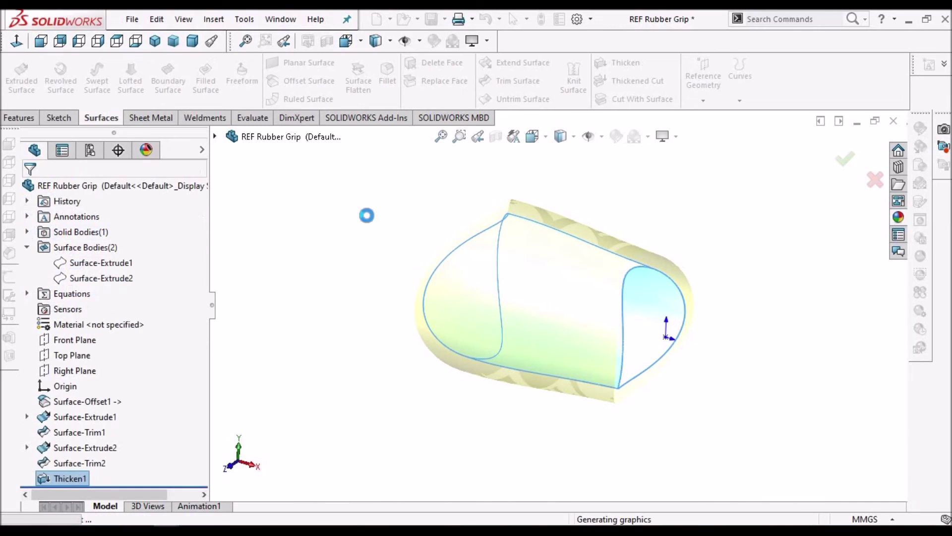
# Step: Return to the Assem1 assembly, rebuild it, and examine the thinner rubber grip in the dimetric and trimetric views
pyautogui.scroll(-2, 653, 300)
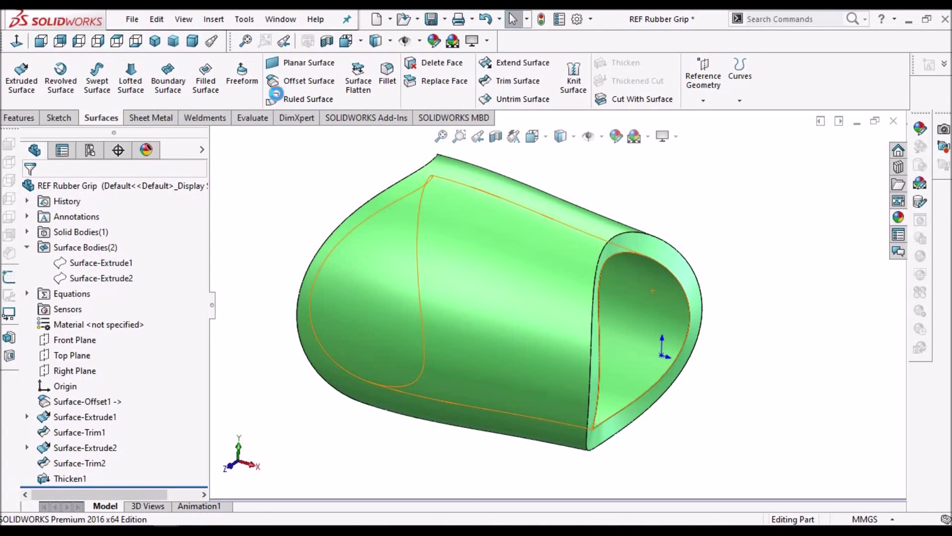
pyautogui.click(280, 19)
pyautogui.click(315, 184)
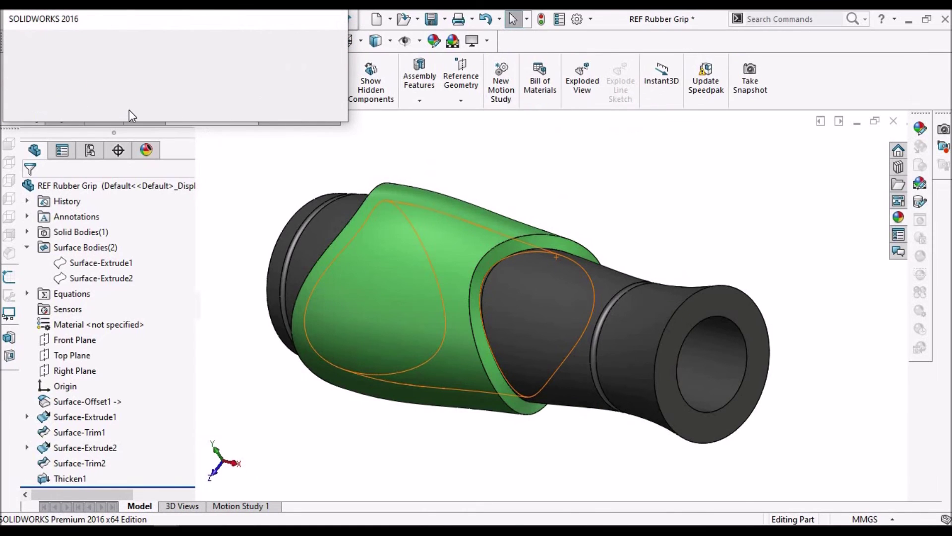
pyautogui.click(116, 88)
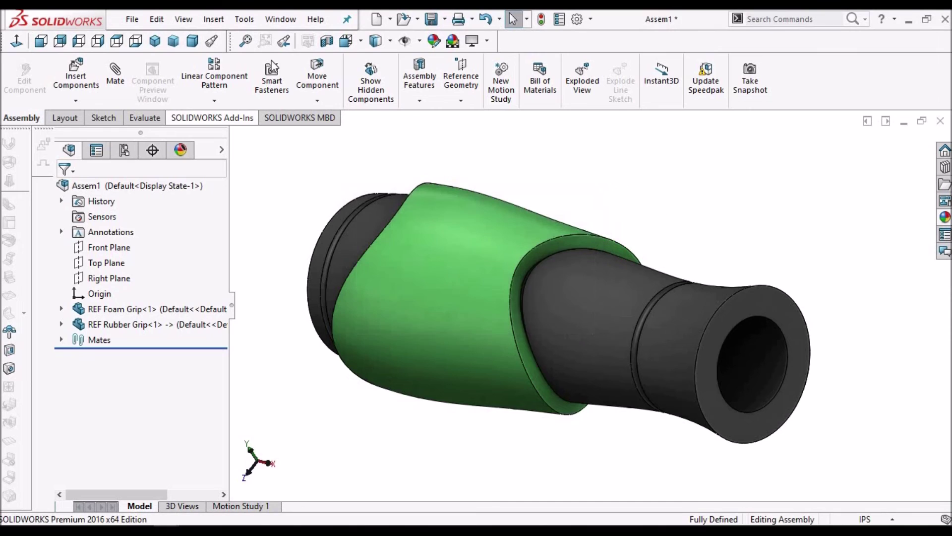
pyautogui.click(193, 43)
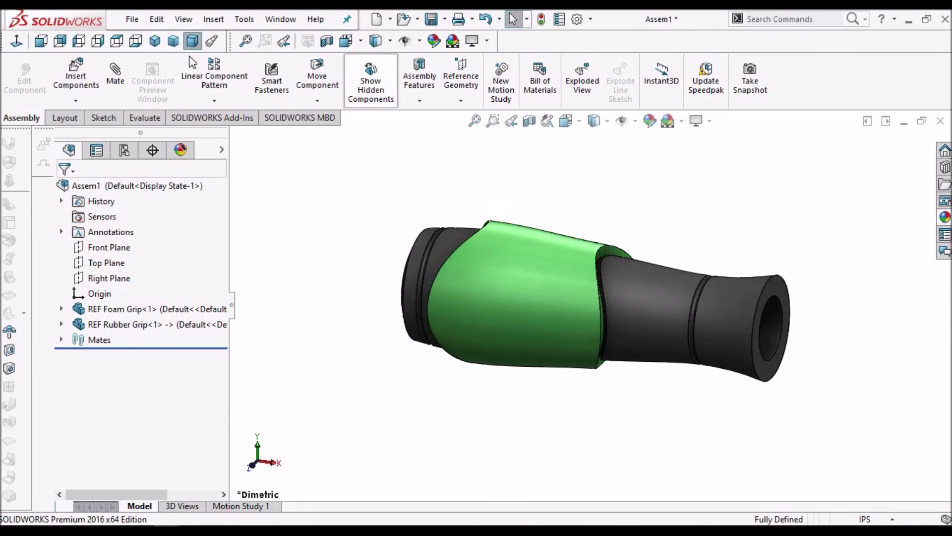
pyautogui.click(174, 41)
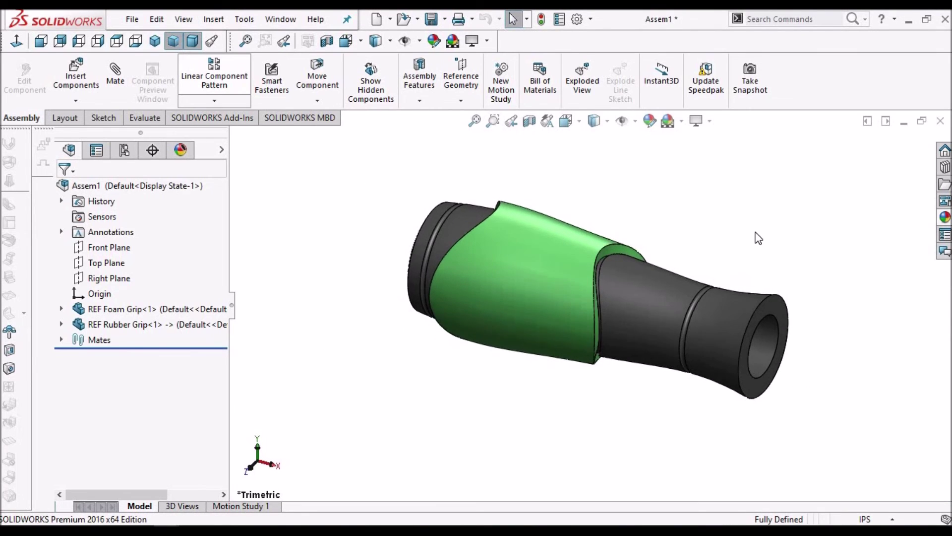
pyautogui.scroll(-1, 551, 301)
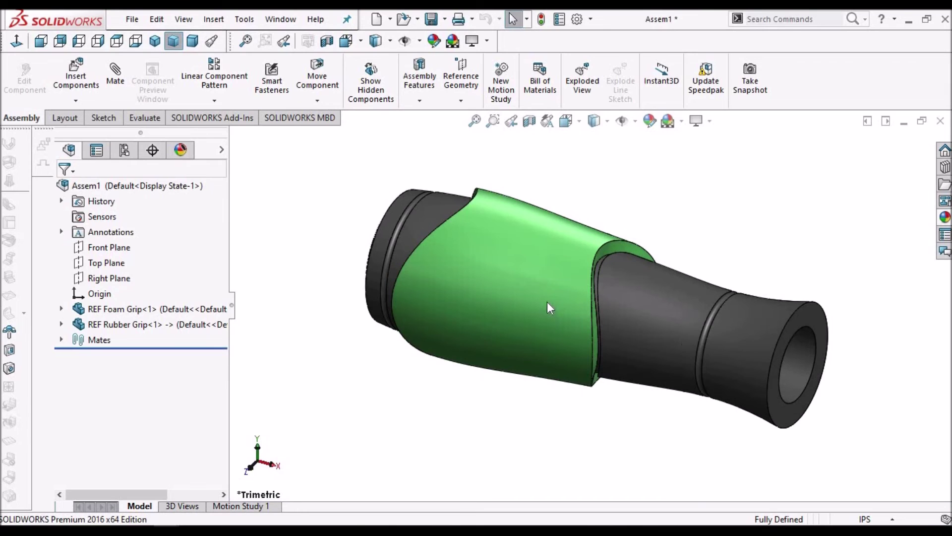
# Step: Open the rubber grip part from the assembly and start a sketch on the Front Plane with the model displayed as wireframe
pyautogui.click(547, 300)
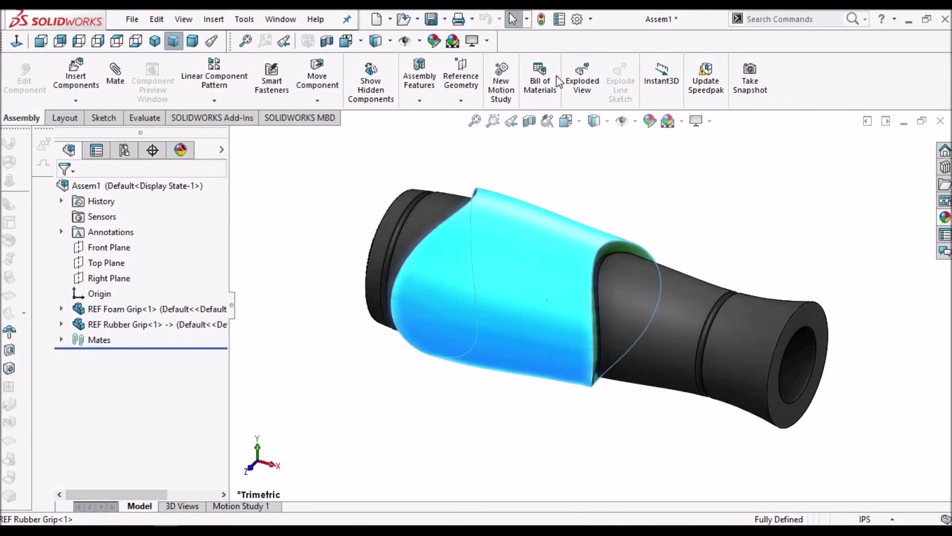
pyautogui.click(556, 43)
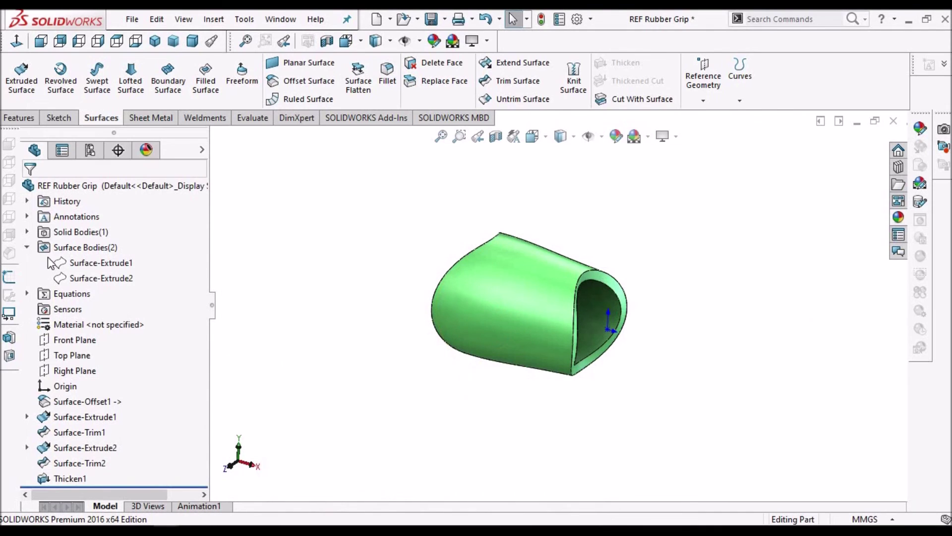
pyautogui.click(27, 247)
pyautogui.click(65, 309)
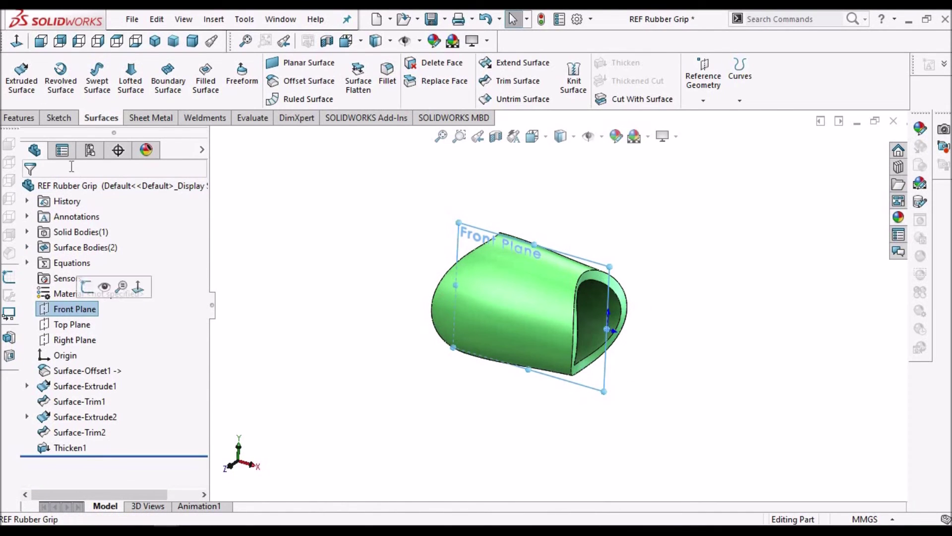
pyautogui.click(58, 118)
pyautogui.click(18, 75)
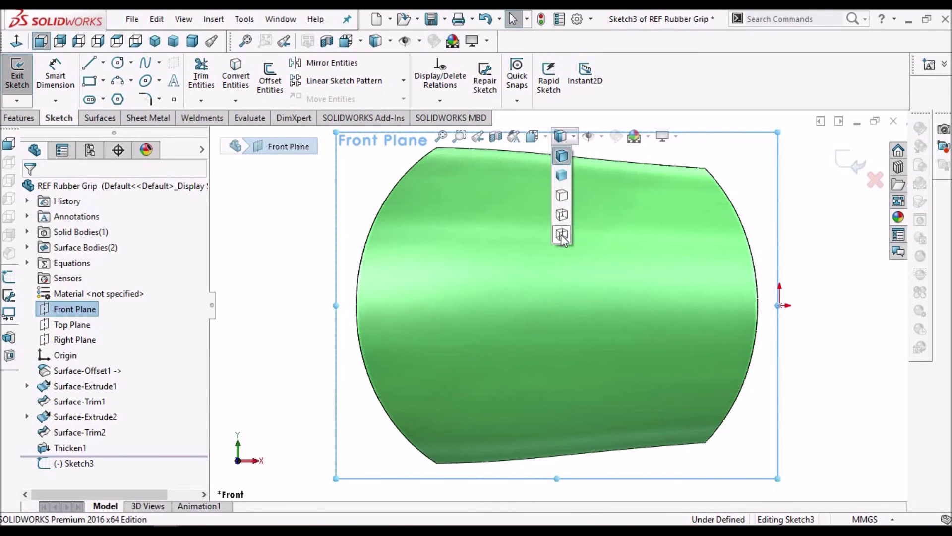
pyautogui.click(561, 224)
pyautogui.scroll(1, 298, 268)
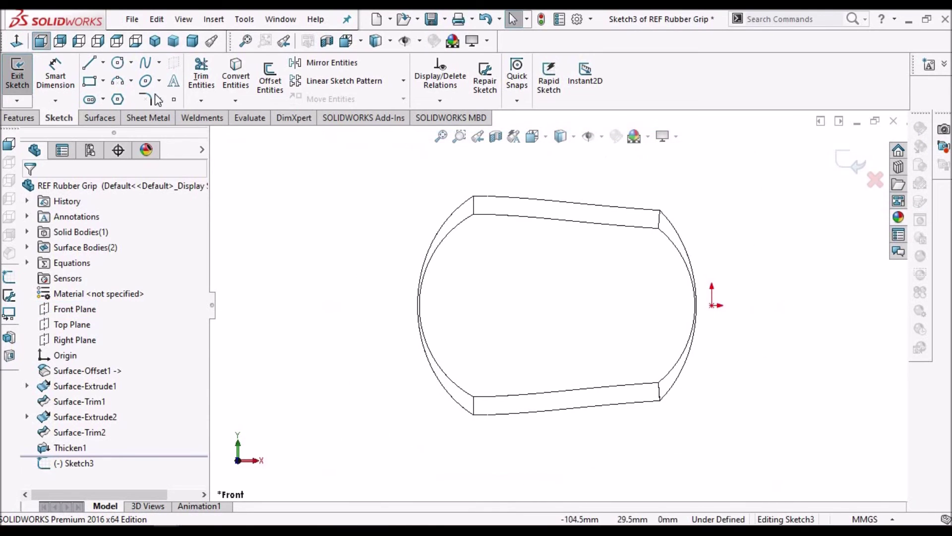
# Step: Sketch a horizontal ellipse with radii of about 18 mm and 8.8 mm near the middle of the grip outline
pyautogui.click(148, 82)
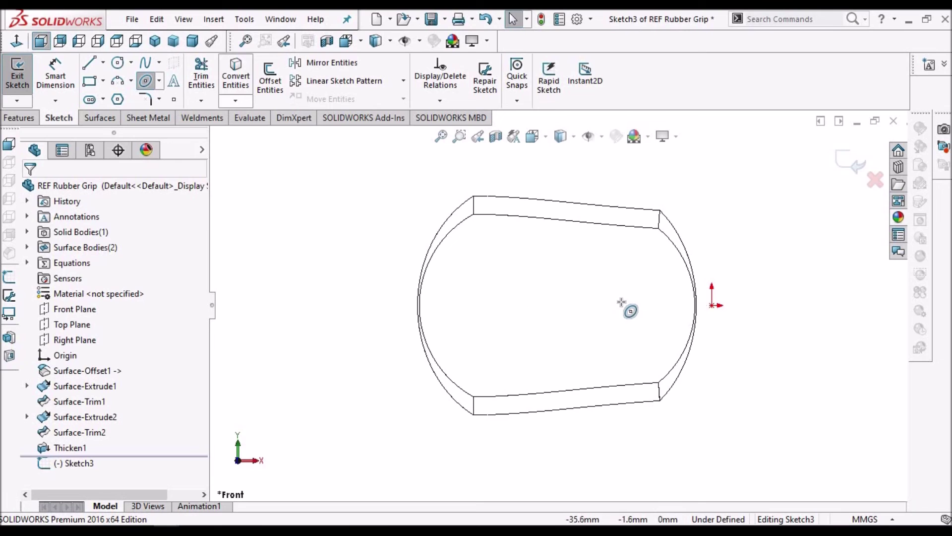
pyautogui.click(547, 313)
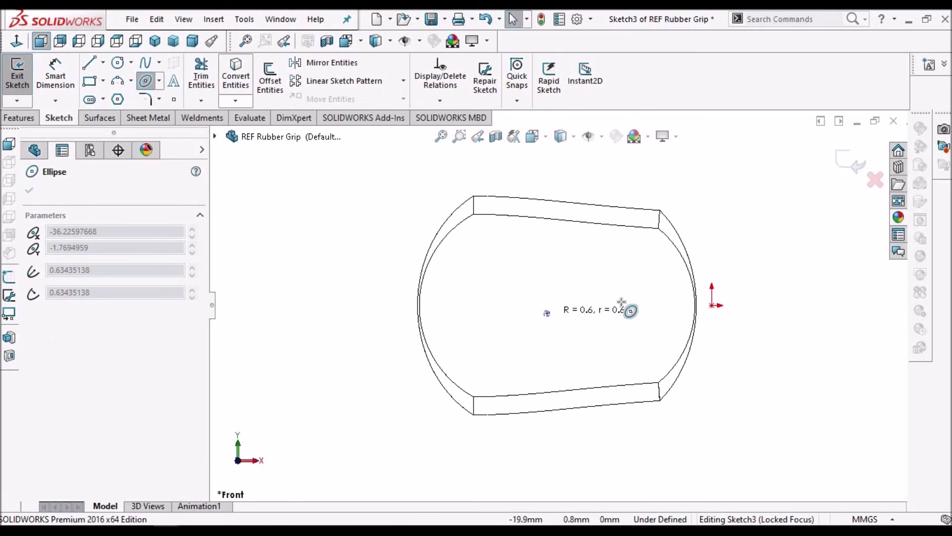
pyautogui.click(630, 313)
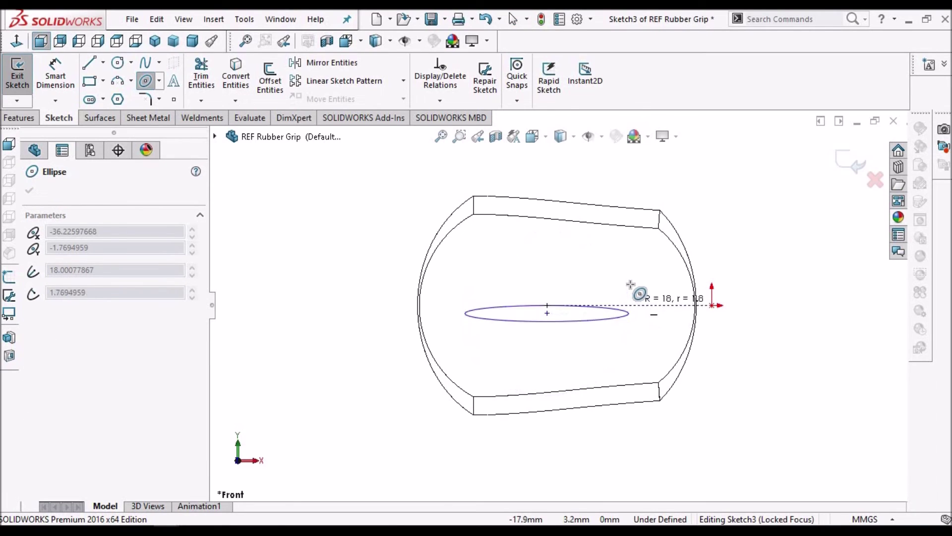
pyautogui.click(633, 273)
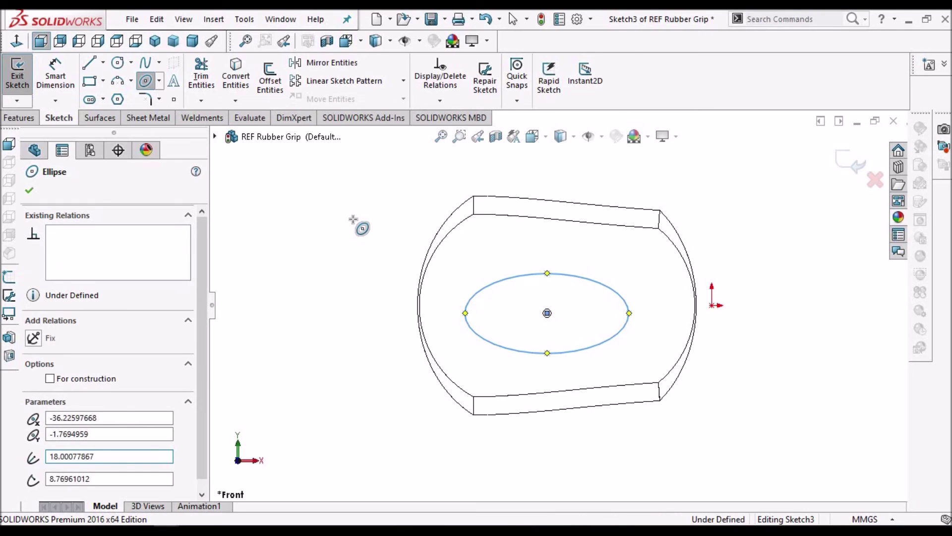
pyautogui.rightClick(362, 225)
pyautogui.click(389, 227)
pyautogui.press('Escape')
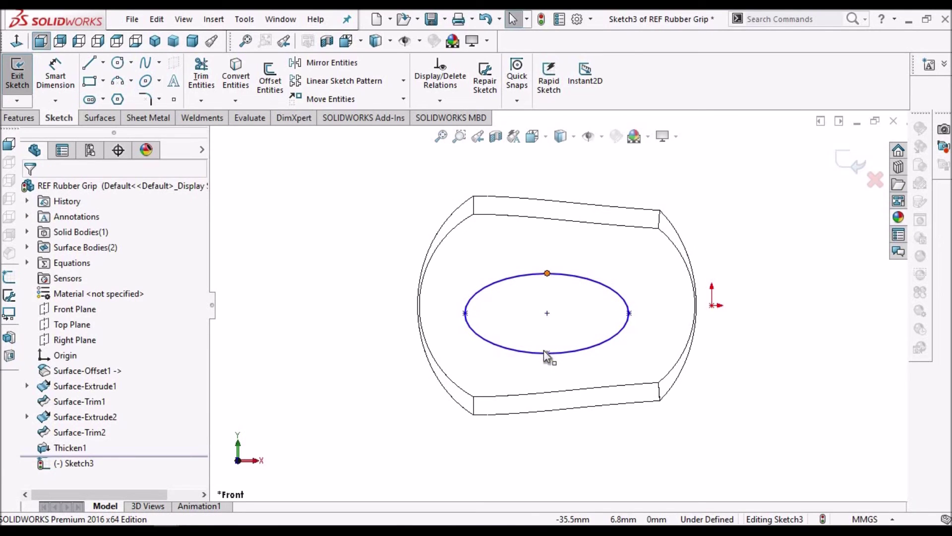
# Step: Add vertical relations between the ellipse's centre point and its upper and lower points
pyautogui.click(547, 313)
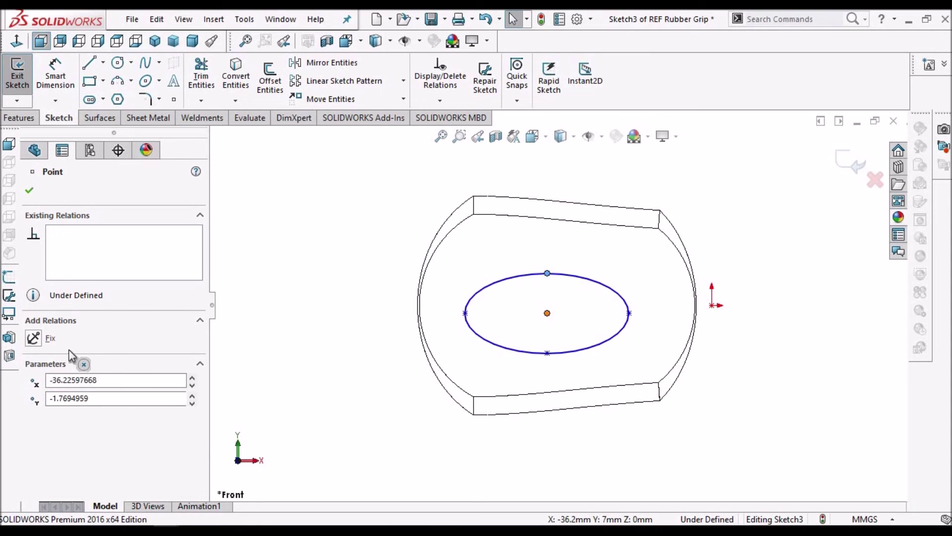
pyautogui.keyDown('ctrl'); pyautogui.click(547, 352); pyautogui.keyUp('ctrl')
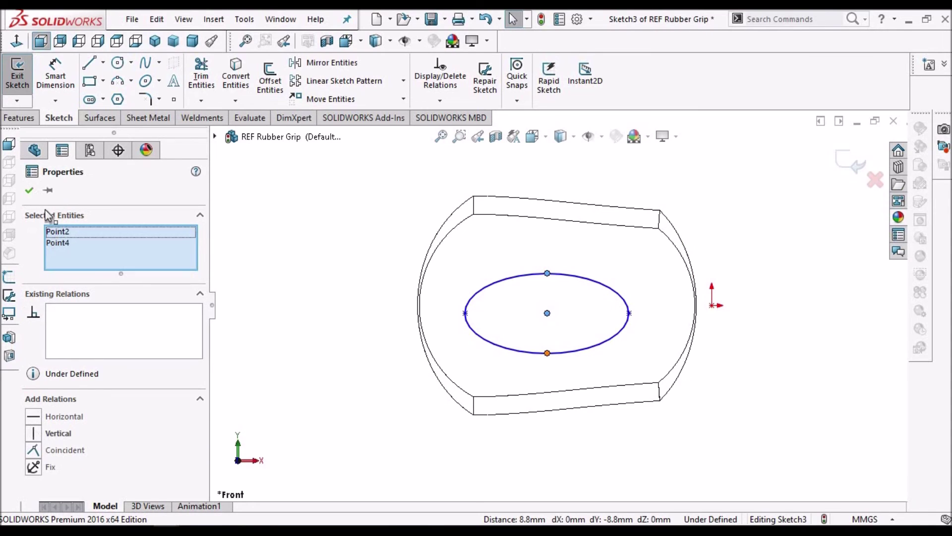
pyautogui.press('Delete')
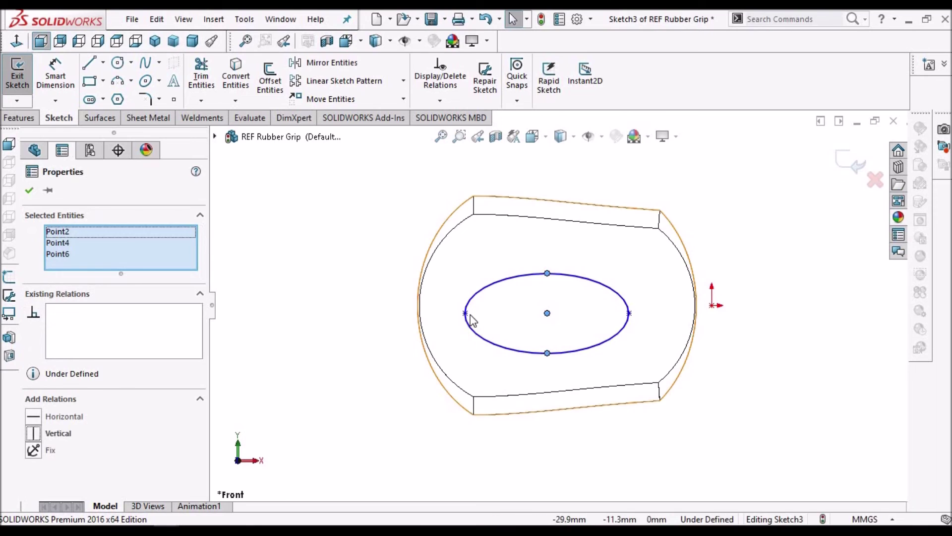
pyautogui.press('Escape')
# Step: Add horizontal relations between the ellipse's centre point and its two side points
pyautogui.click(547, 313)
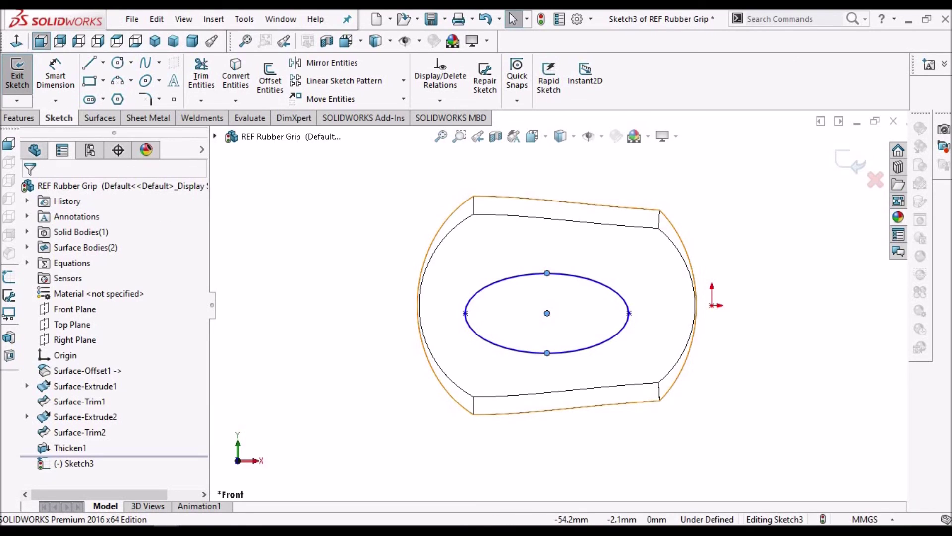
pyautogui.keyDown('ctrl'); pyautogui.click(629, 313); pyautogui.keyUp('ctrl')
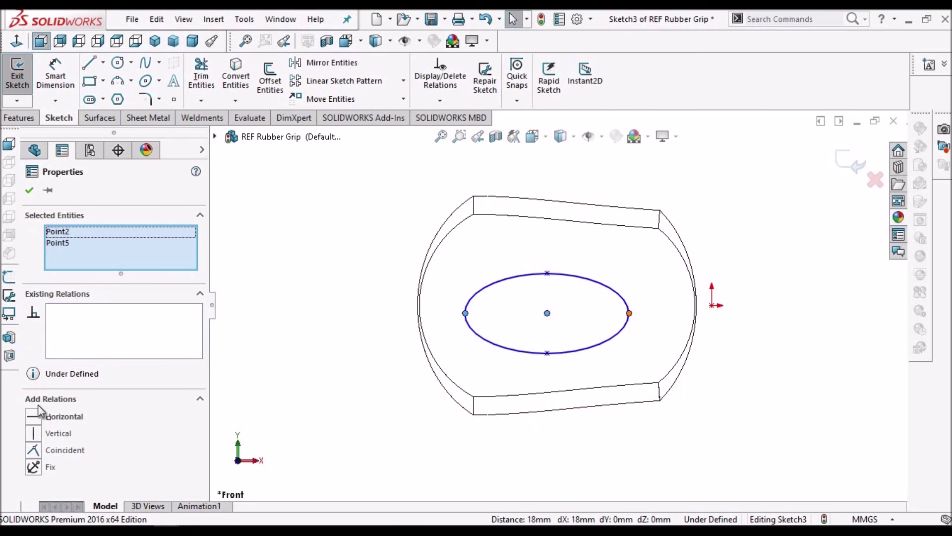
pyautogui.click(34, 418)
pyautogui.click(29, 193)
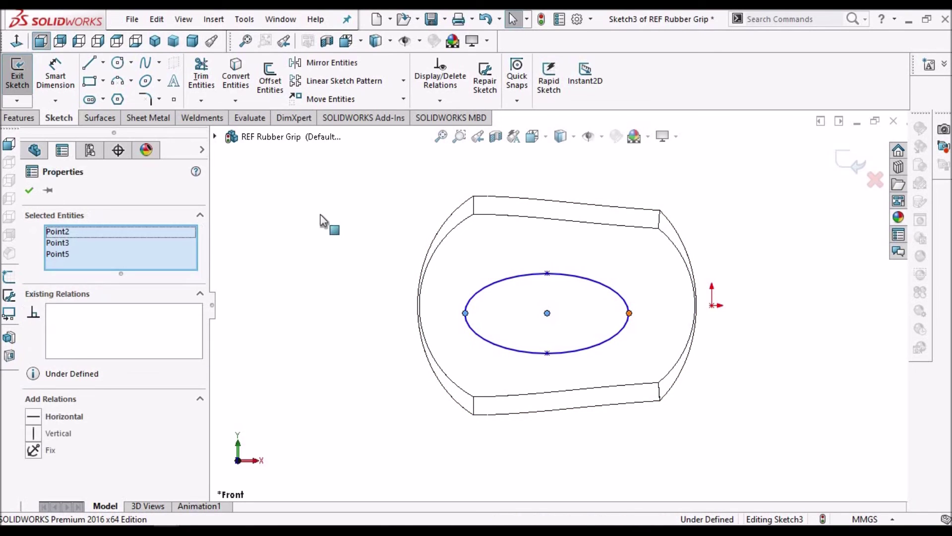
pyautogui.click(713, 341)
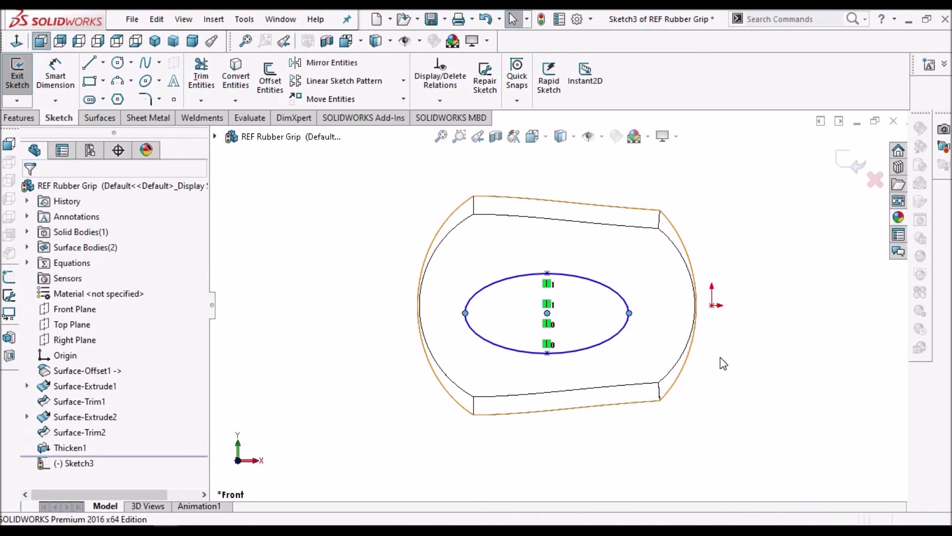
# Step: Add a horizontal relation between the ellipse's centre point and the origin
pyautogui.click(548, 313)
pyautogui.click(710, 306)
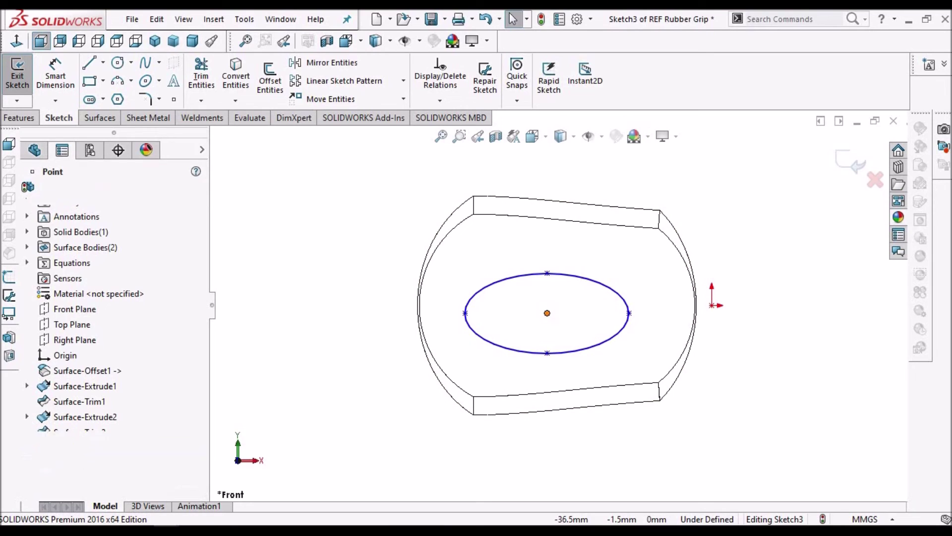
pyautogui.click(382, 250)
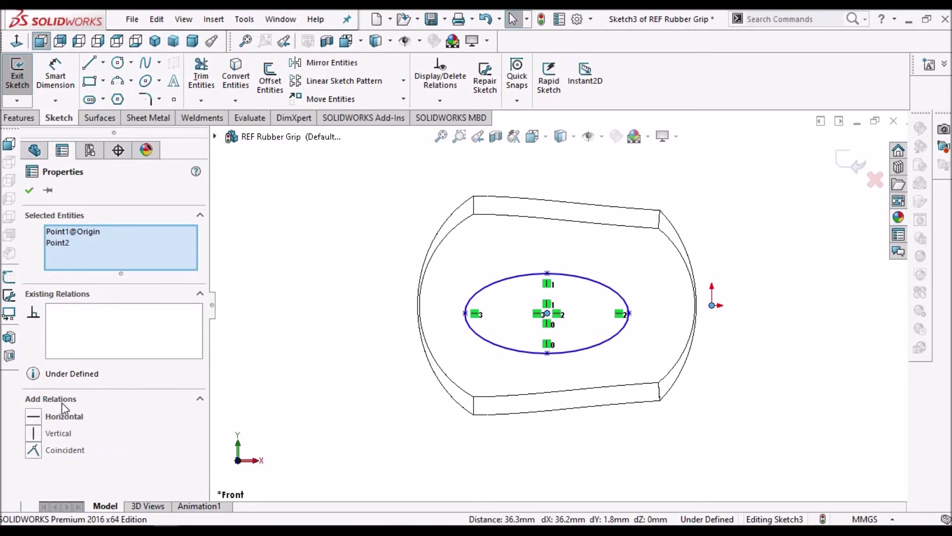
pyautogui.click(33, 417)
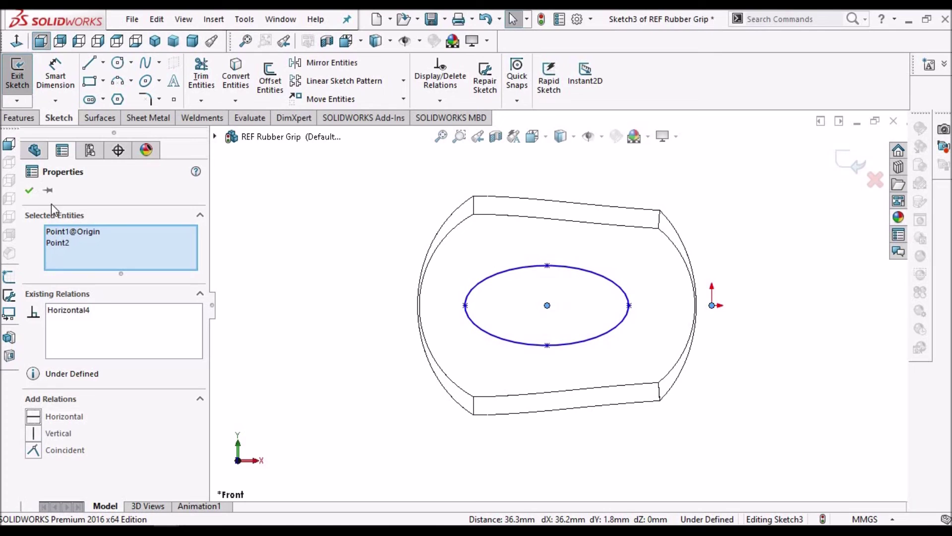
pyautogui.click(29, 190)
# Step: Dimension the ellipse 36 mm wide and 25 mm high, with its centre 35 mm from the origin
pyautogui.click(55, 72)
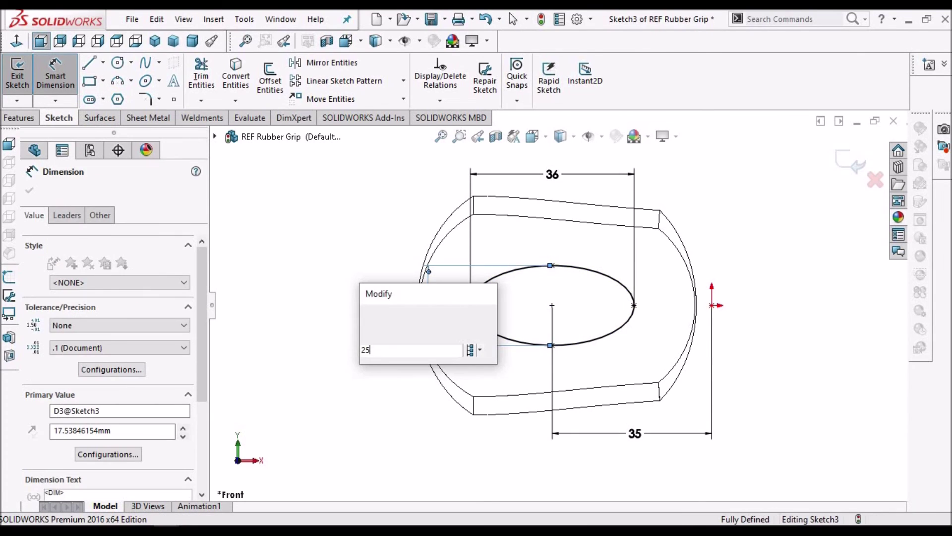
pyautogui.press('Return')
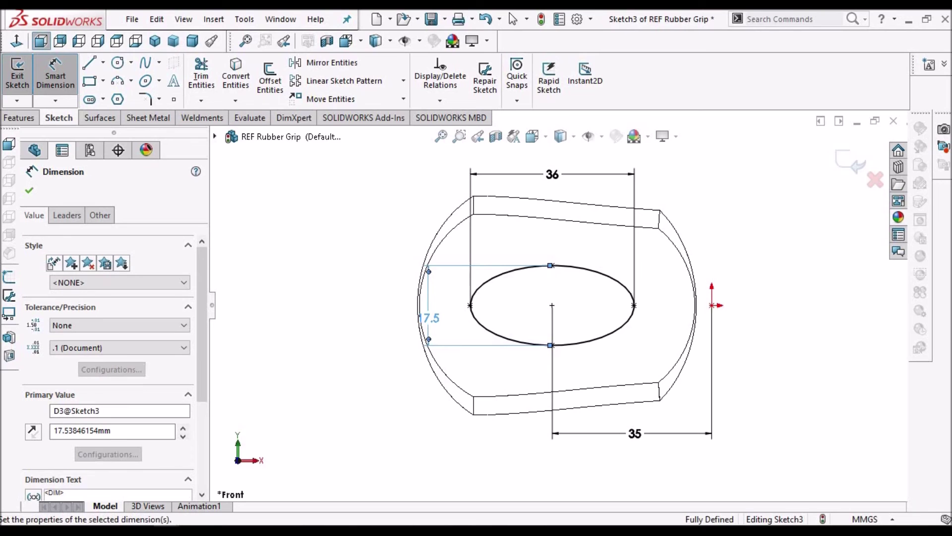
pyautogui.click(32, 192)
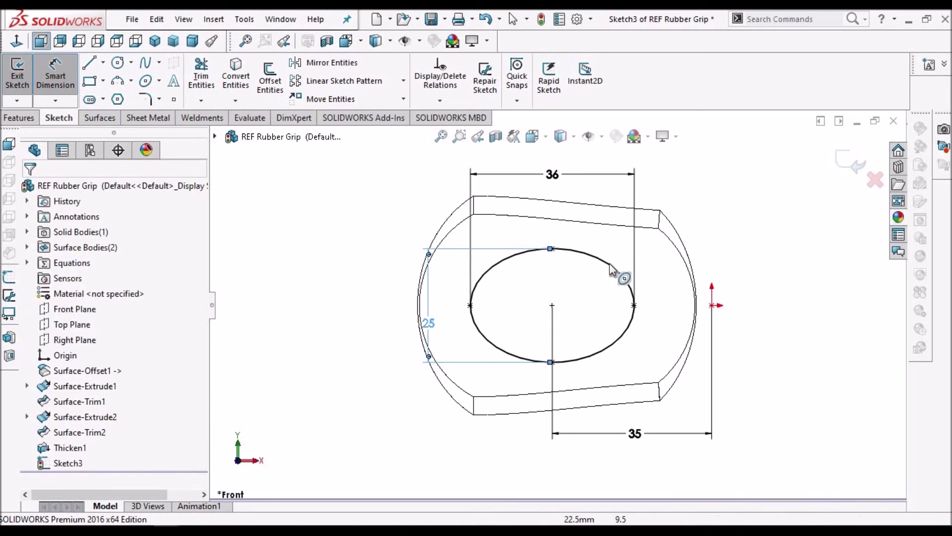
pyautogui.press('Escape')
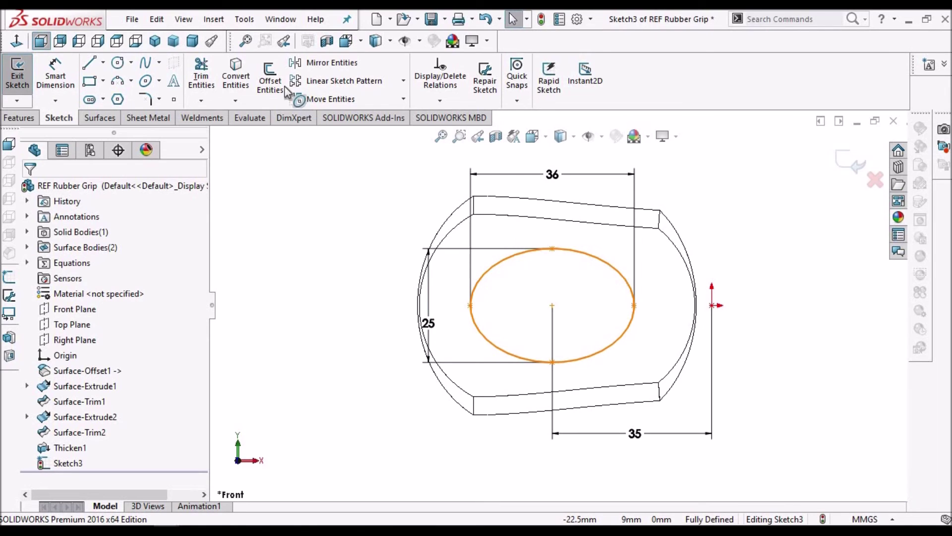
# Step: Offset the ellipse outward by 2 mm and exit the sketch
pyautogui.click(272, 82)
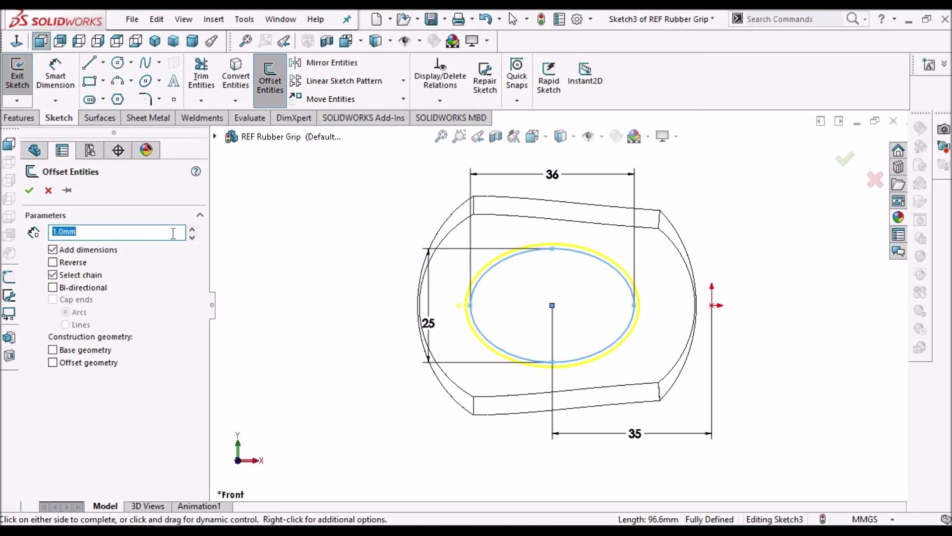
pyautogui.write('2')
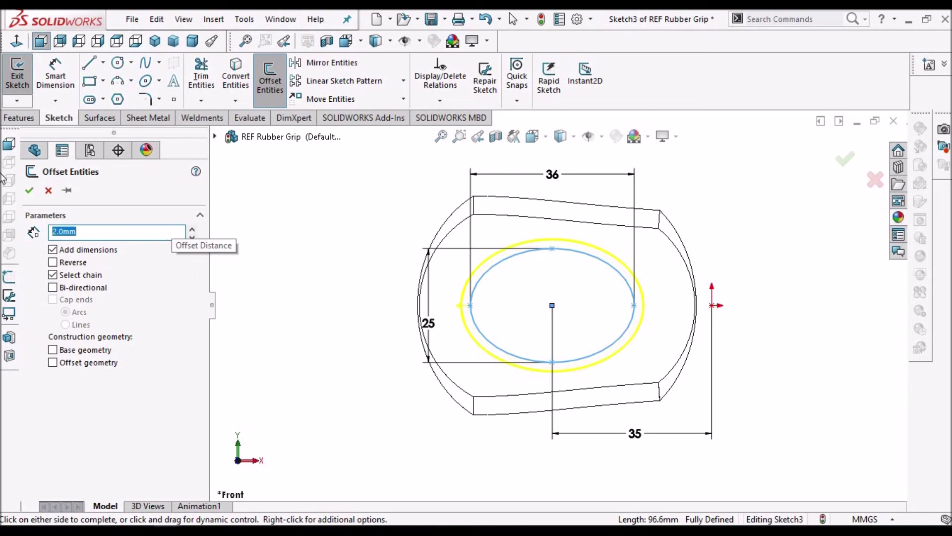
pyautogui.click(297, 255)
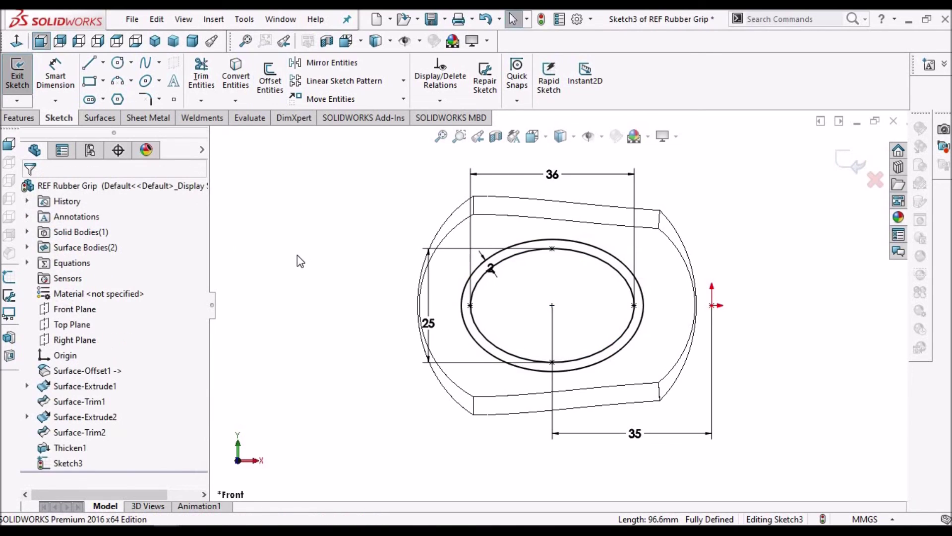
pyautogui.click(853, 162)
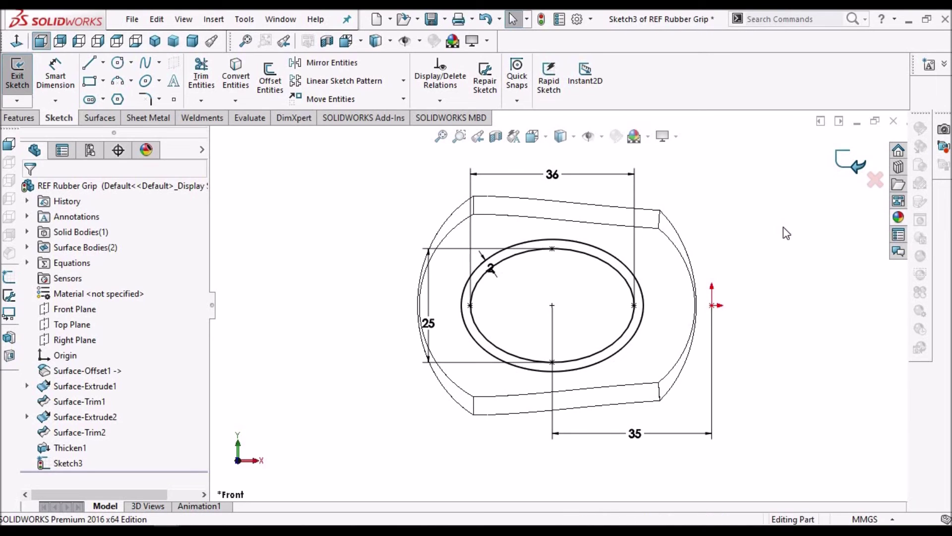
# Step: Show the grip shaded in the dimetric view and check the design against the handle grips PDF in the browser
pyautogui.click(194, 43)
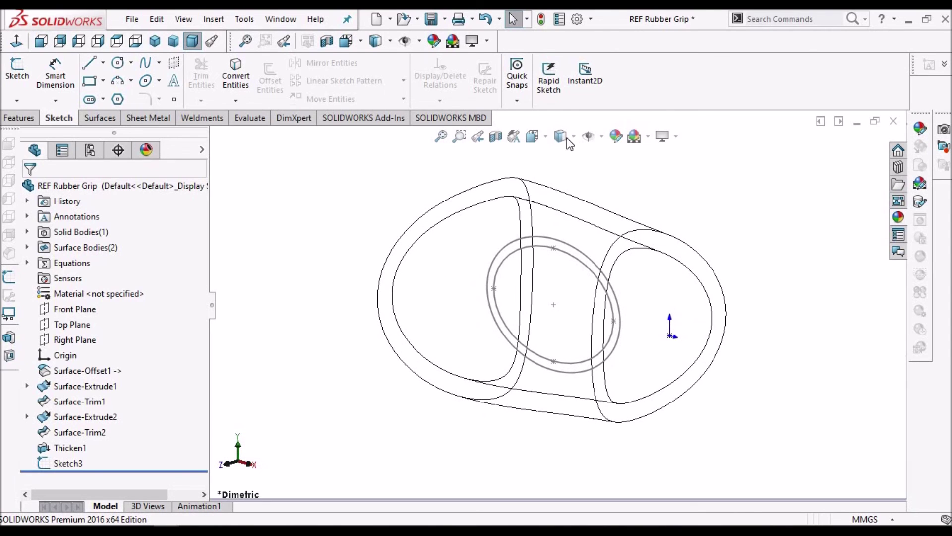
pyautogui.click(566, 153)
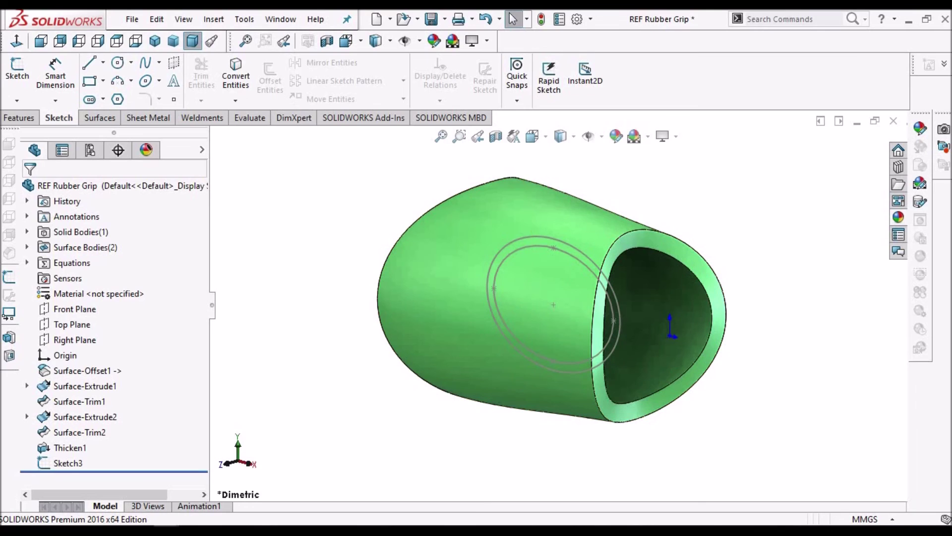
pyautogui.click(193, 529)
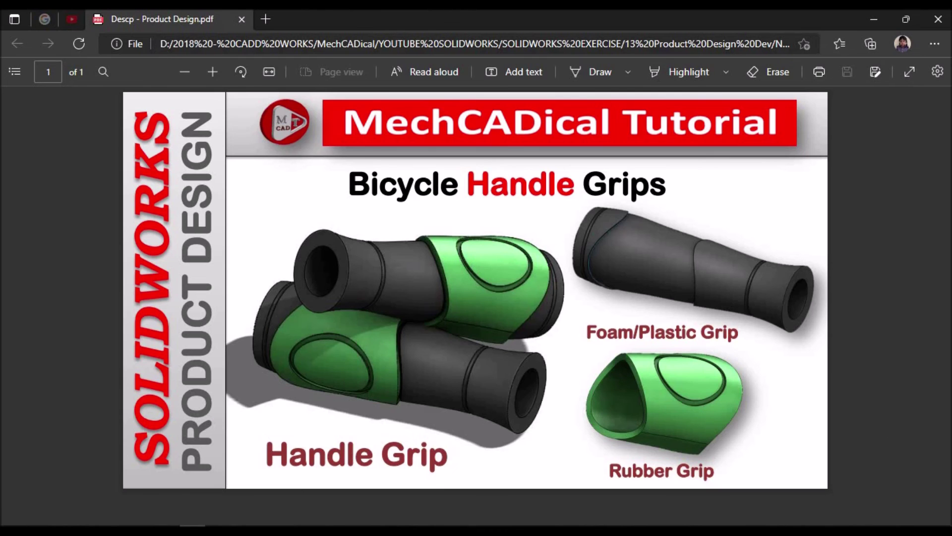
pyautogui.click(193, 530)
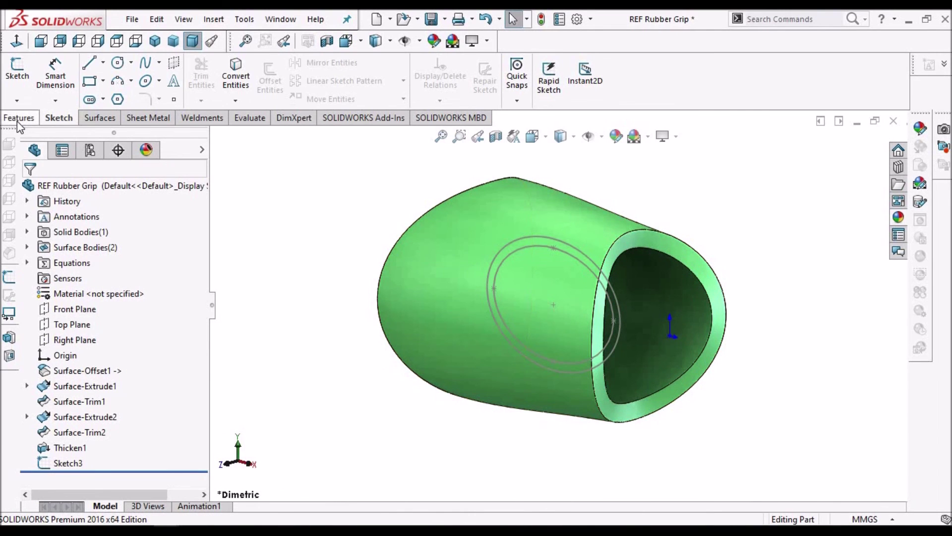
# Step: Split the grip's outer face with a Silhouette split line, using the Front Plane as the direction of pull
pyautogui.click(18, 119)
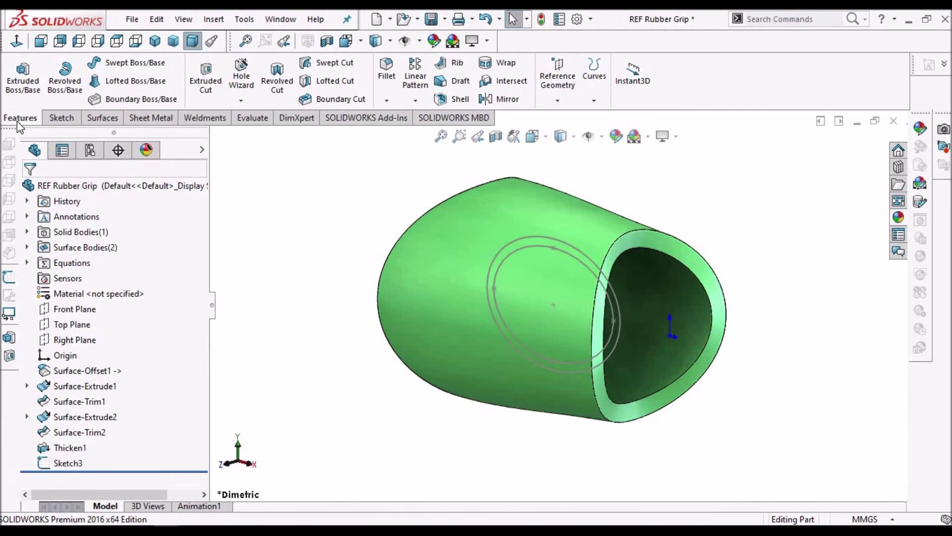
pyautogui.click(437, 302)
pyautogui.click(553, 98)
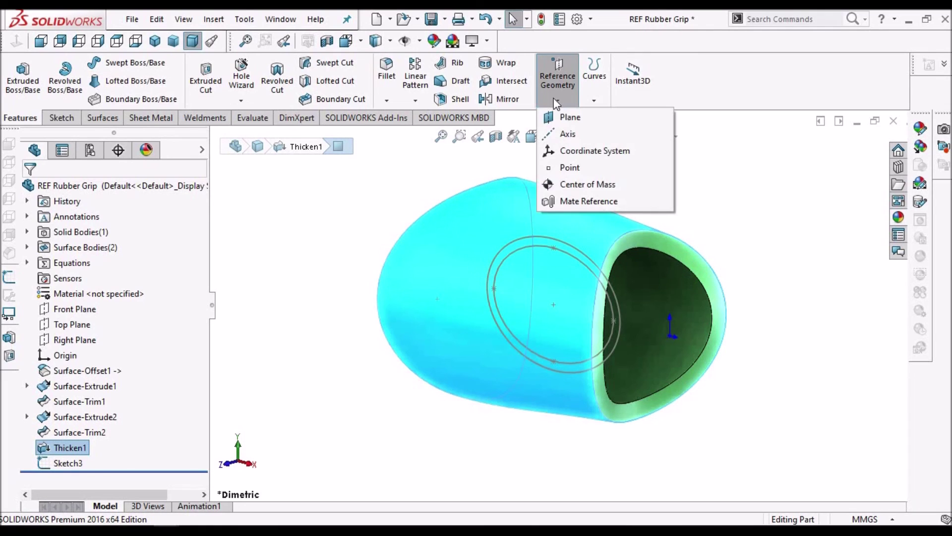
pyautogui.click(597, 100)
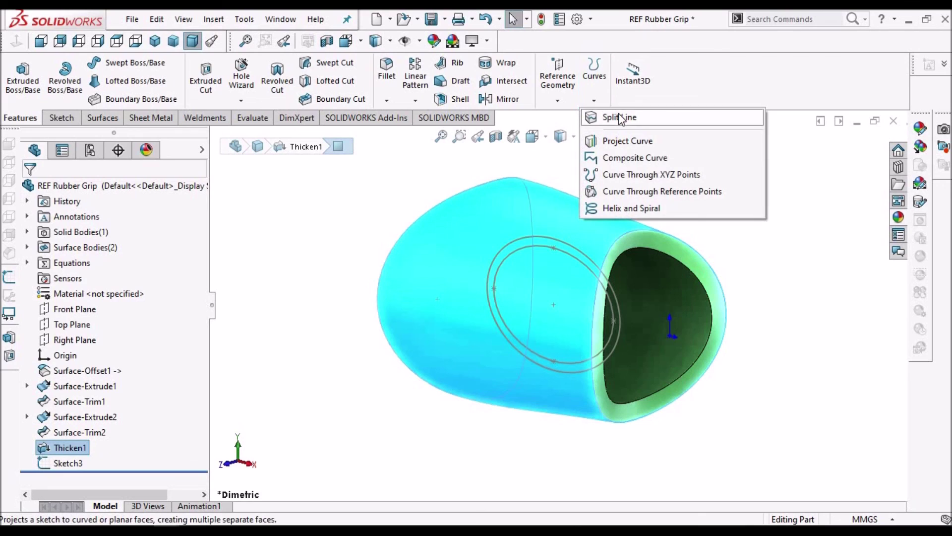
pyautogui.click(620, 118)
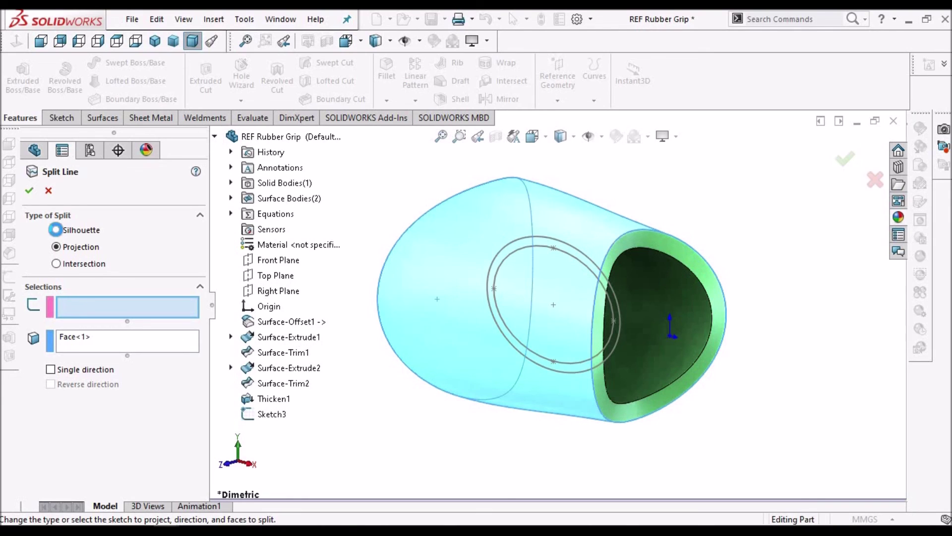
pyautogui.click(56, 230)
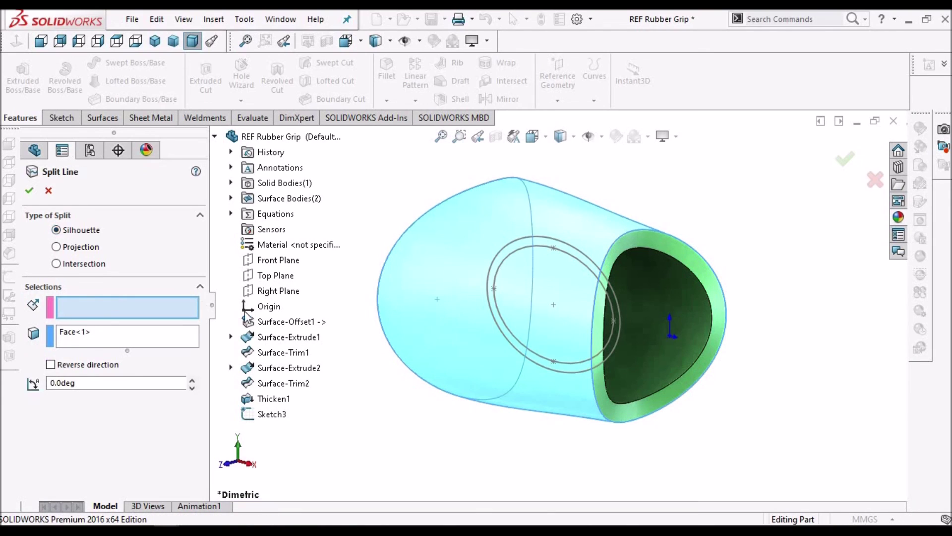
pyautogui.click(284, 260)
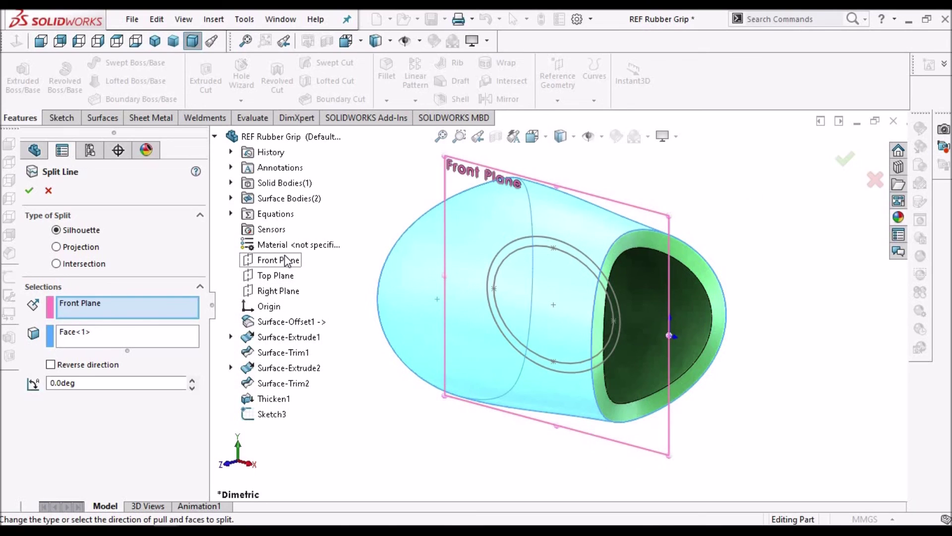
pyautogui.click(845, 159)
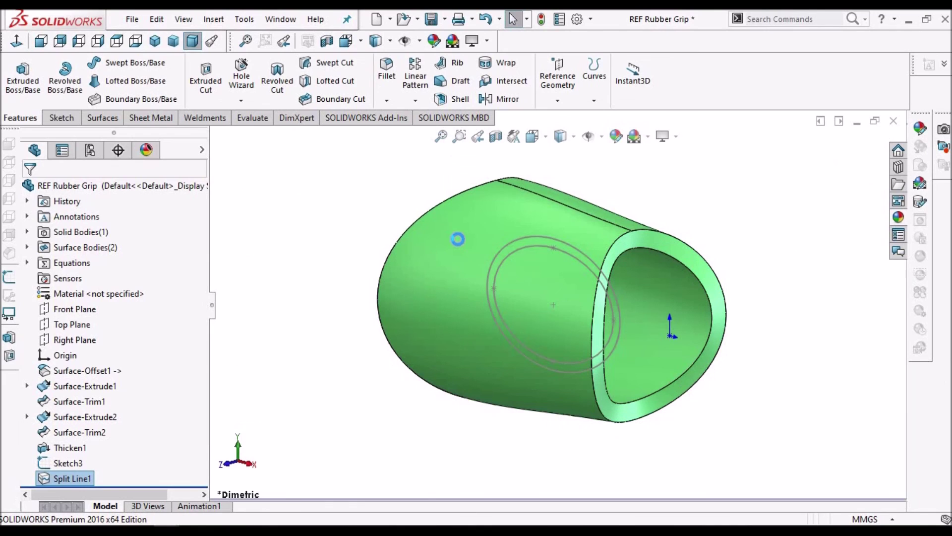
# Step: Split the grip's front outer face with a Projection split line, projecting both ellipses of Sketch3 onto it
pyautogui.click(512, 242)
pyautogui.moveTo(512, 243); pyautogui.dragTo(627, 261, button='middle')
pyautogui.moveTo(627, 302)
pyautogui.mouseDown(button='middle')
pyautogui.moveTo(700, 305)
pyautogui.moveTo(752, 252)
pyautogui.mouseUp(button='middle')
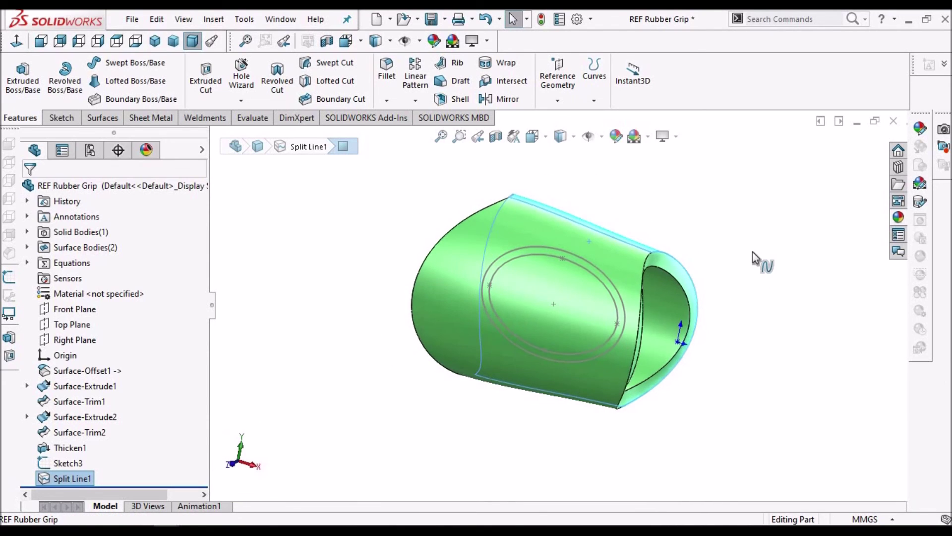
pyautogui.click(777, 271)
pyautogui.scroll(1, 778, 271)
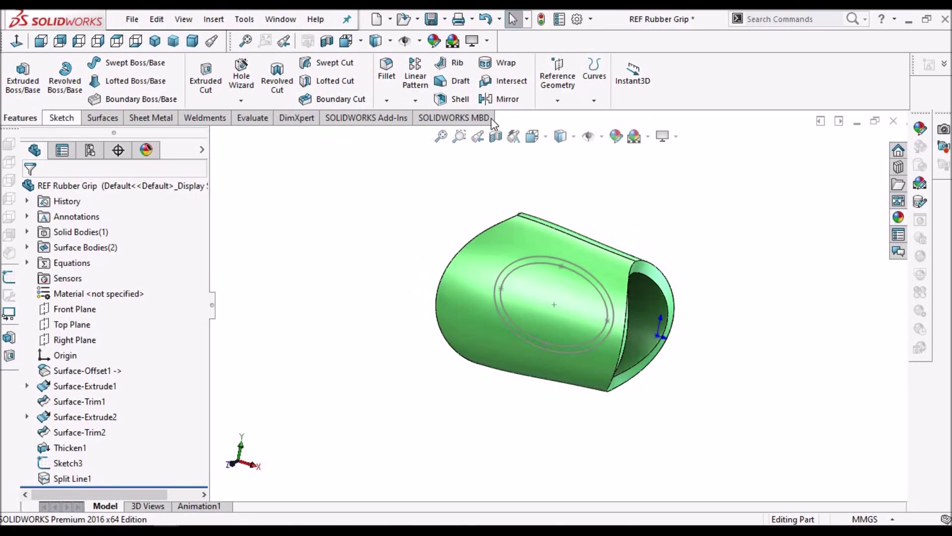
pyautogui.click(592, 99)
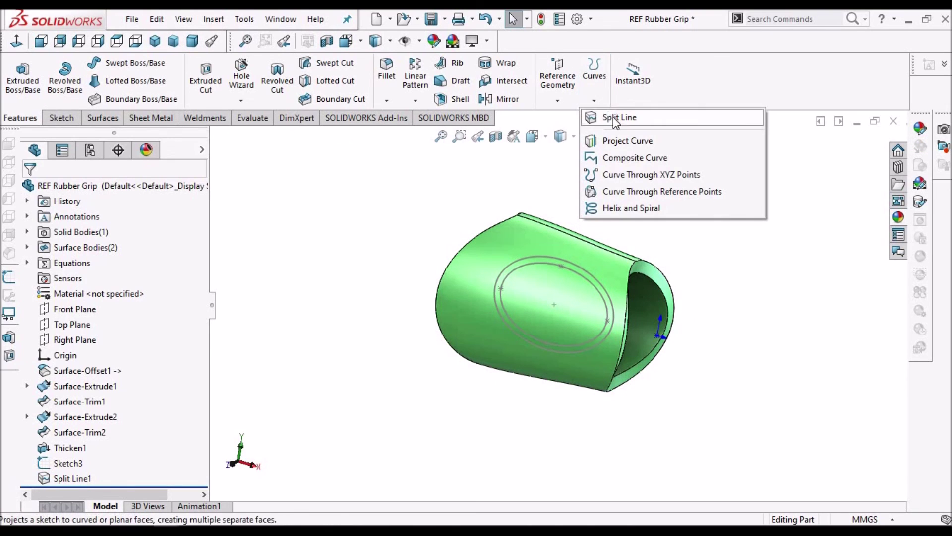
pyautogui.click(614, 117)
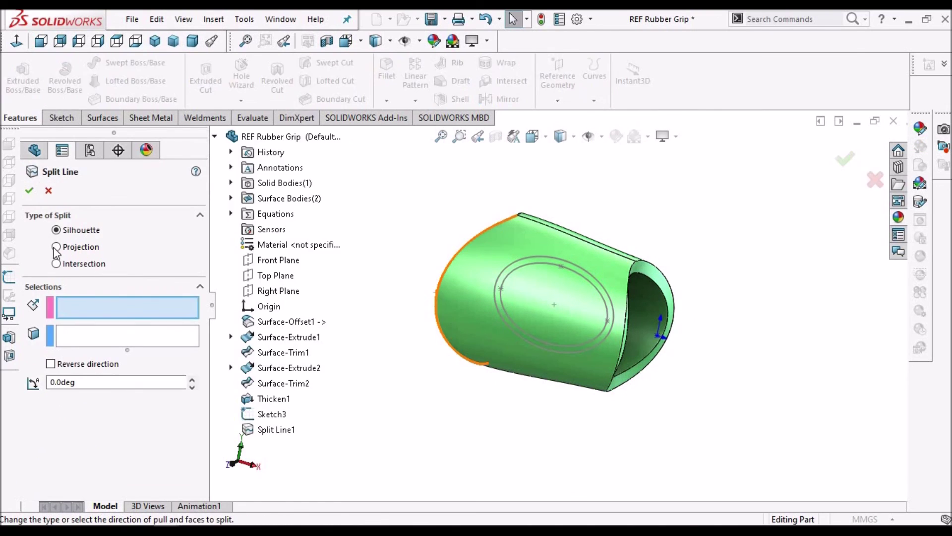
pyautogui.click(59, 247)
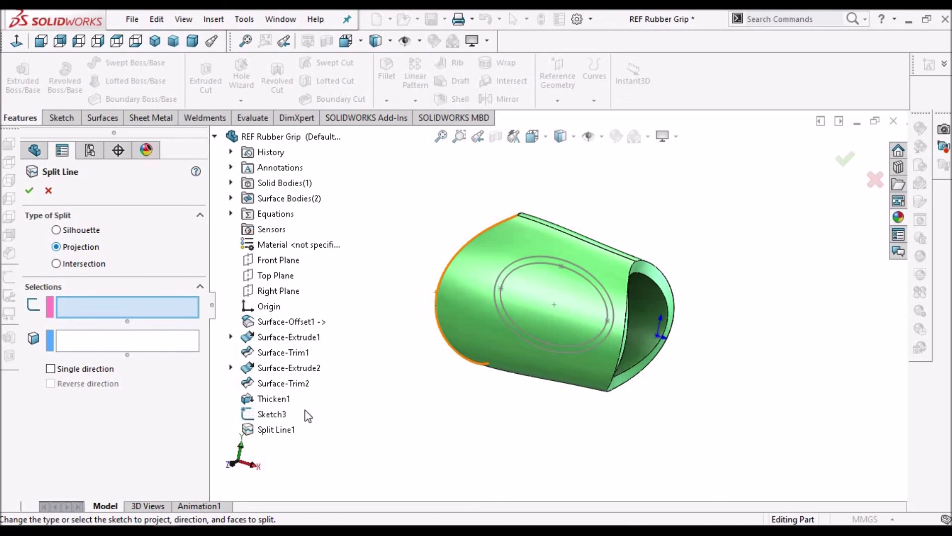
pyautogui.click(273, 415)
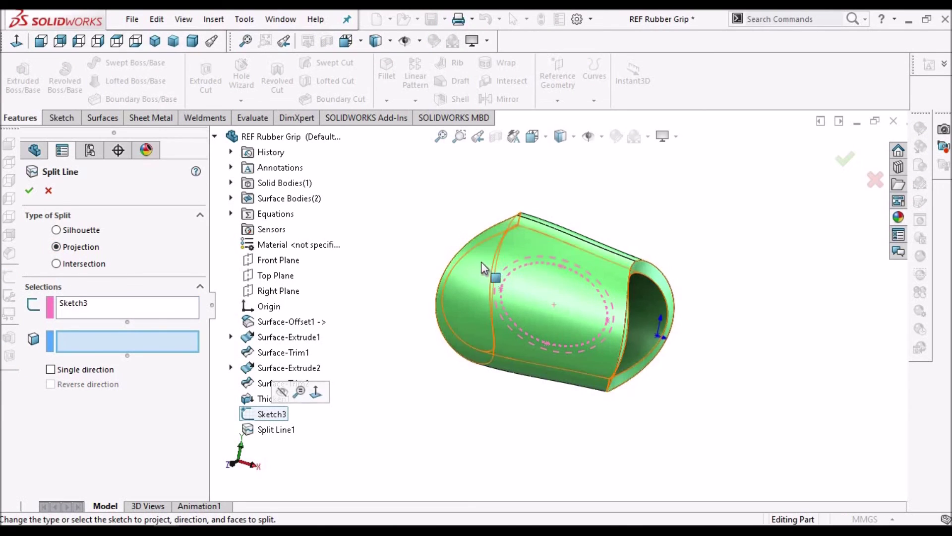
pyautogui.click(466, 280)
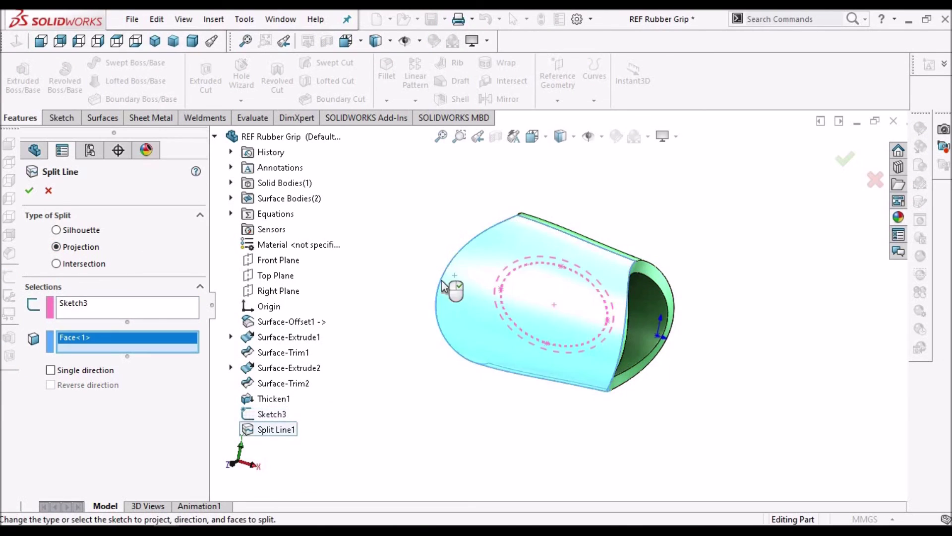
pyautogui.click(30, 192)
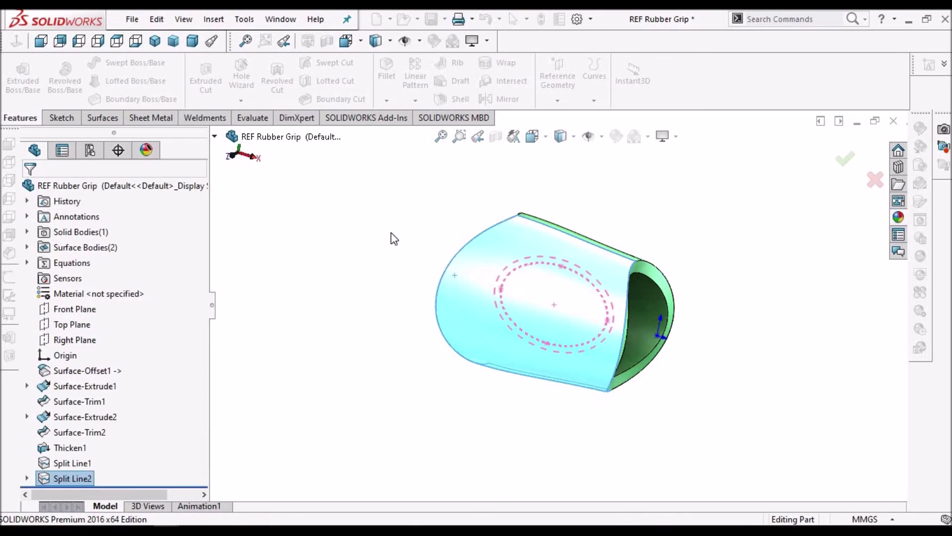
# Step: Reuse Sketch3 under Split Line2 for another Projection split line on the grip's opposite outer face
pyautogui.press('f')
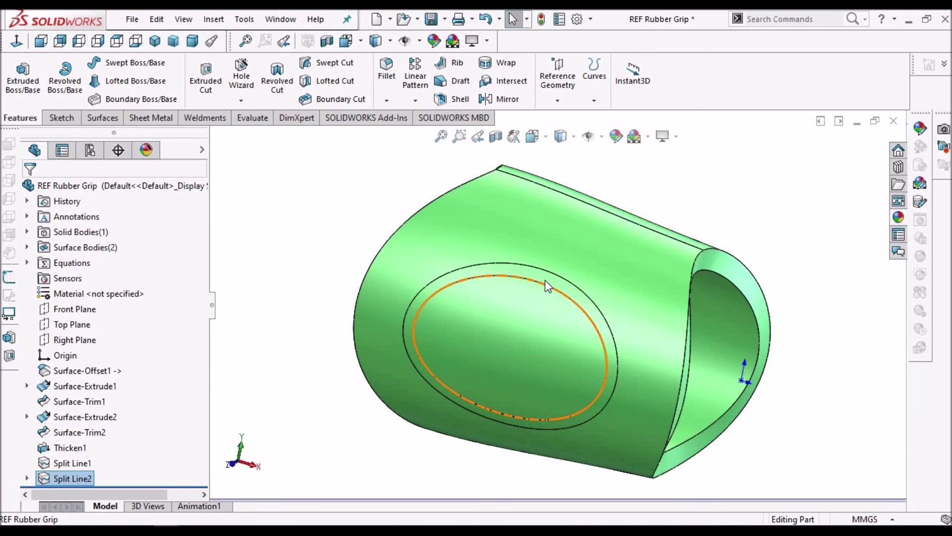
pyautogui.click(545, 281)
pyautogui.moveTo(545, 280); pyautogui.dragTo(421, 293, button='middle')
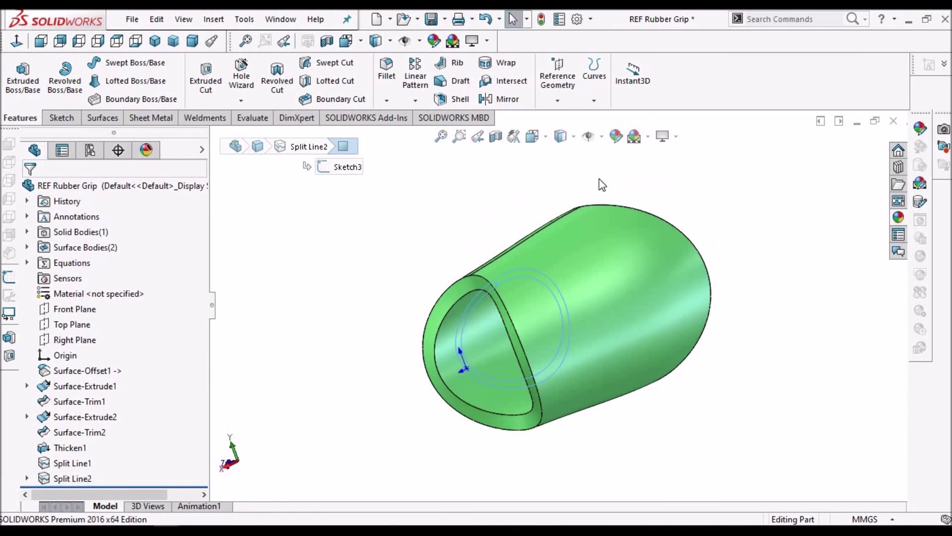
pyautogui.press('Escape')
pyautogui.press('f')
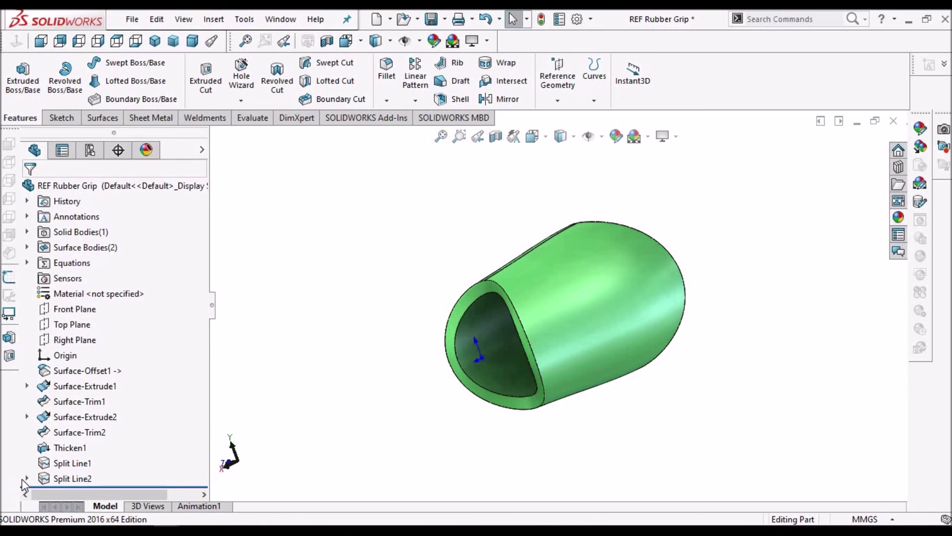
pyautogui.click(27, 479)
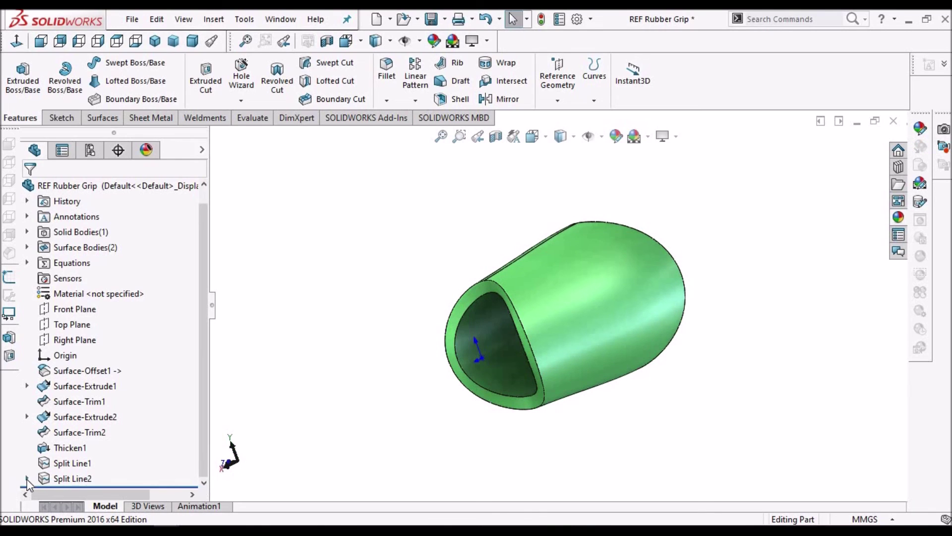
pyautogui.click(73, 476)
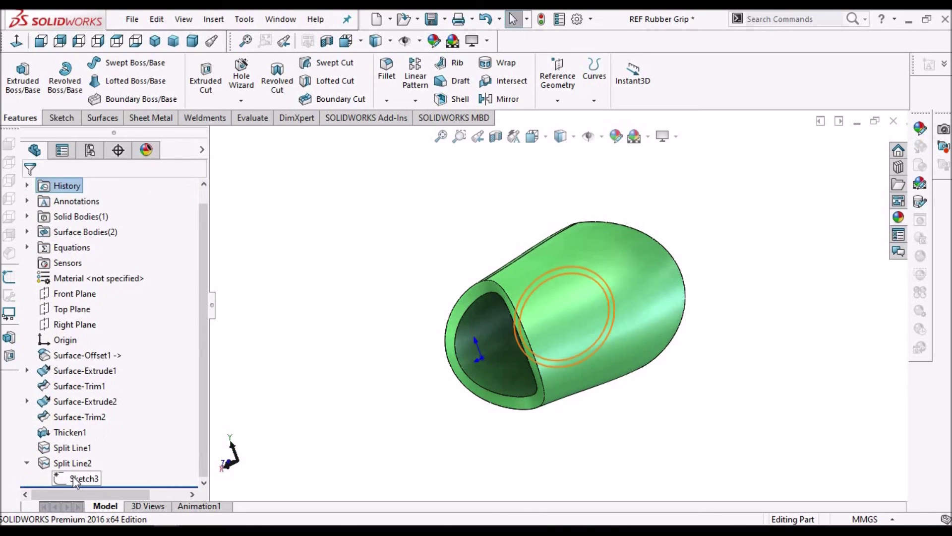
pyautogui.click(595, 103)
pyautogui.click(614, 118)
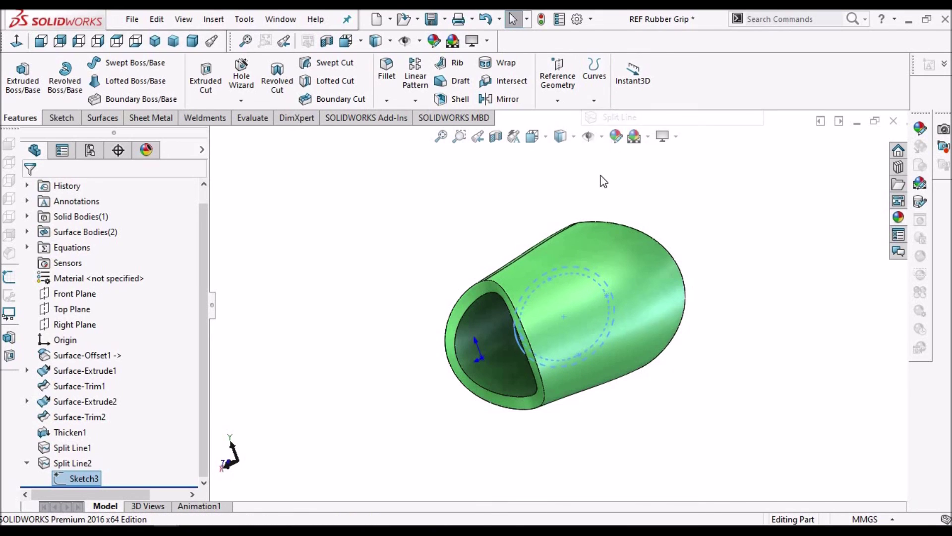
pyautogui.click(639, 267)
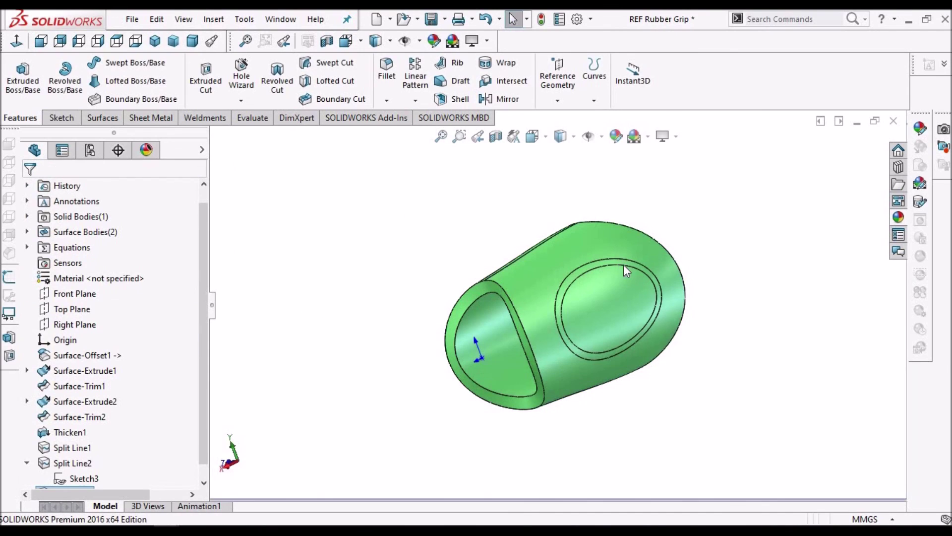
# Step: Copy the elliptical ring face on the grip's back side as a surface with a 0 mm surface offset
pyautogui.click(610, 260)
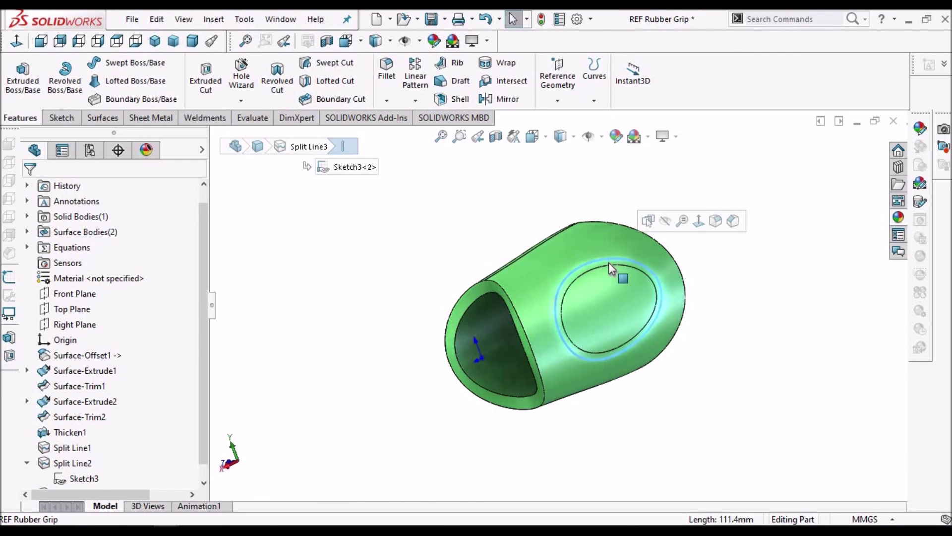
pyautogui.click(609, 263)
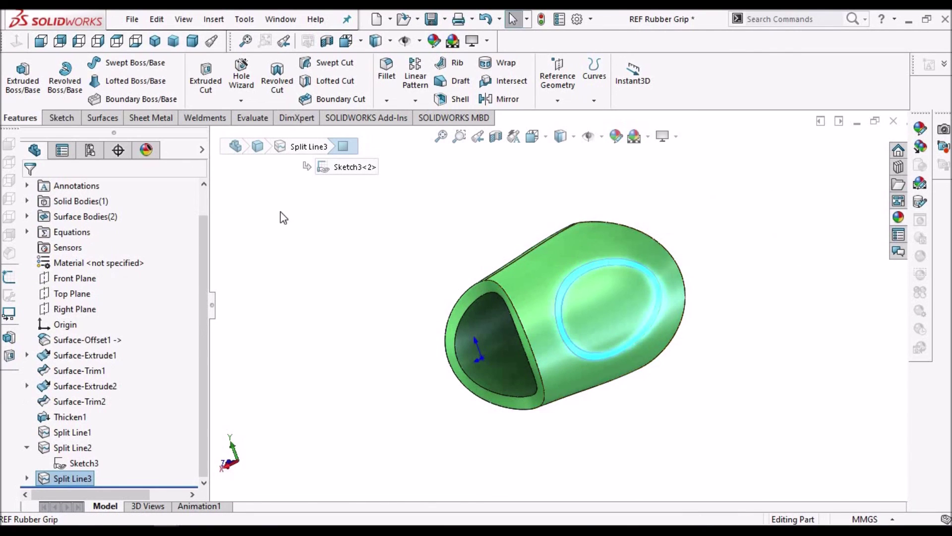
pyautogui.click(101, 118)
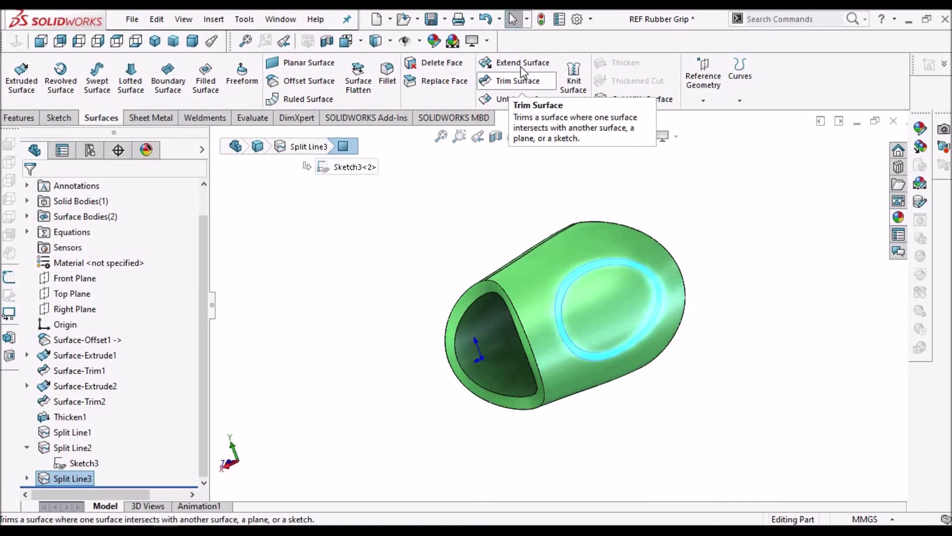
pyautogui.click(304, 81)
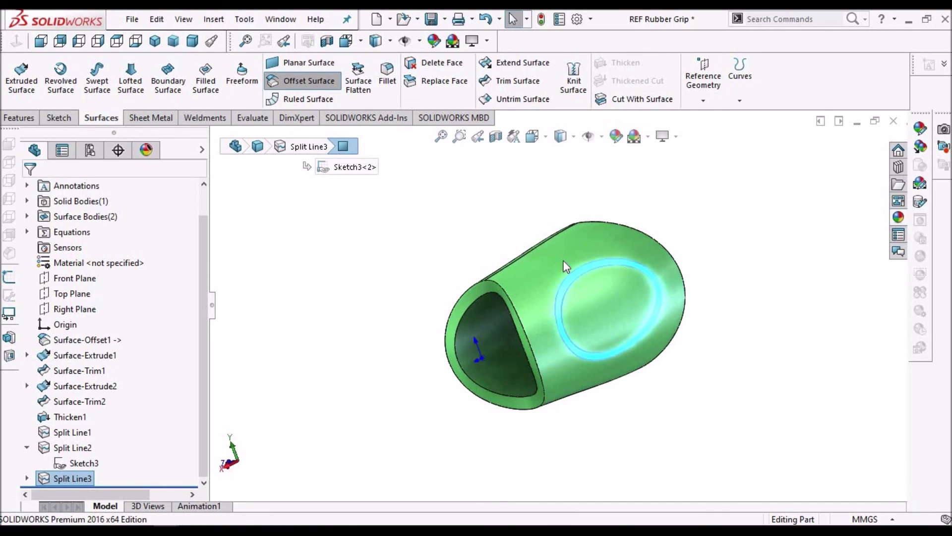
pyautogui.doubleClick(115, 267)
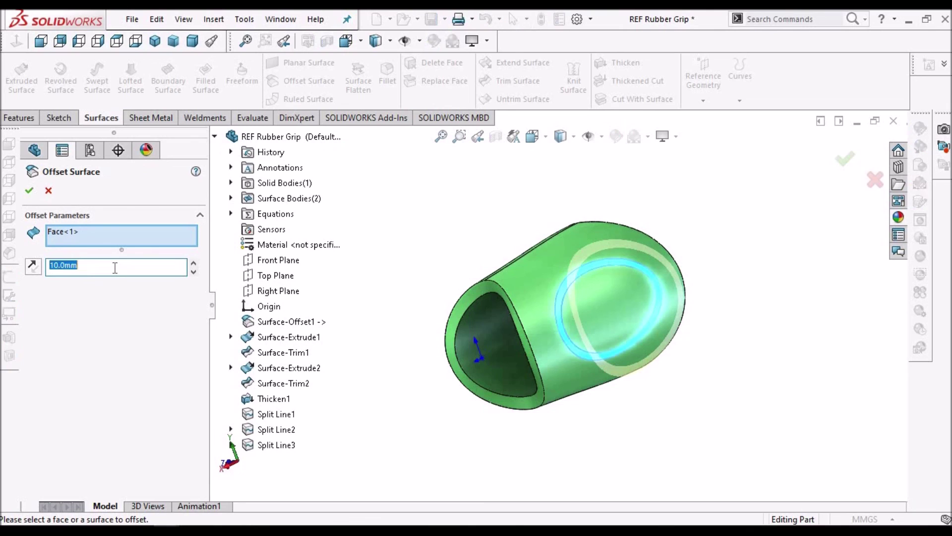
pyautogui.write('0')
pyautogui.press('Return')
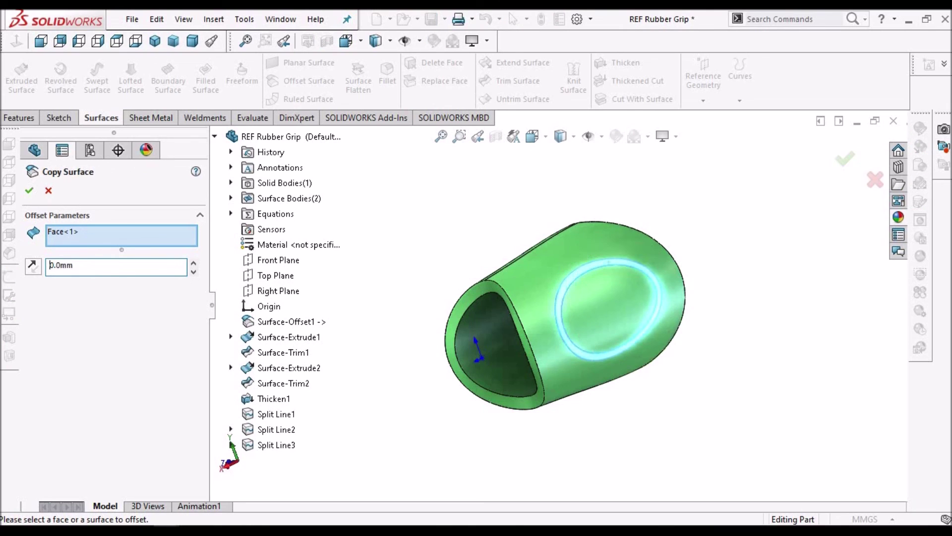
pyautogui.click(30, 191)
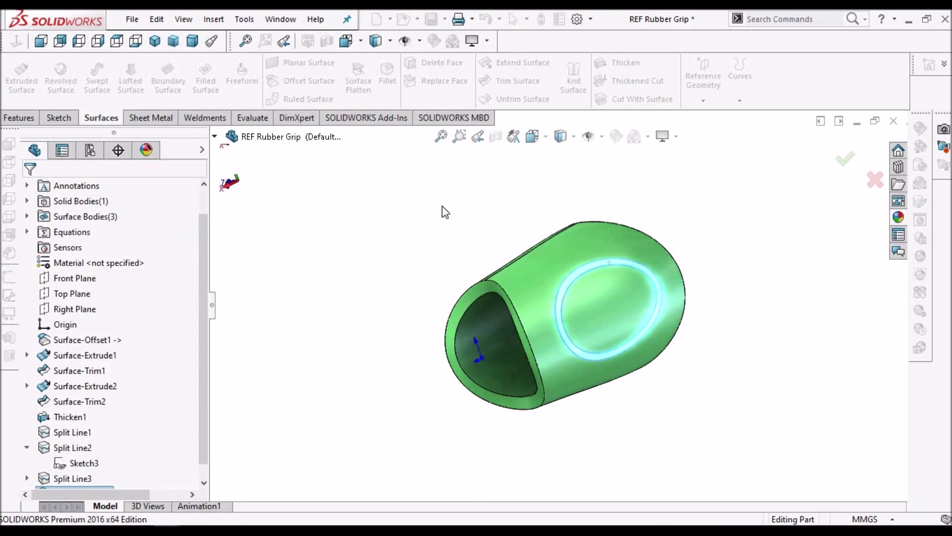
# Step: Copy the matching elliptical ring face on the grip's front side with a 0 mm surface offset
pyautogui.scroll(3, 461, 204)
pyautogui.moveTo(485, 198); pyautogui.dragTo(557, 206, button='middle')
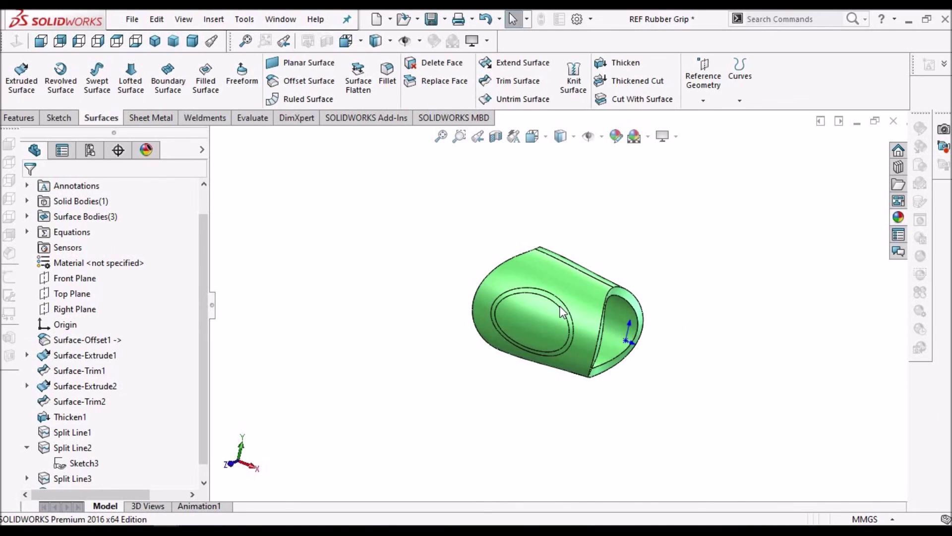
pyautogui.scroll(-5, 558, 302)
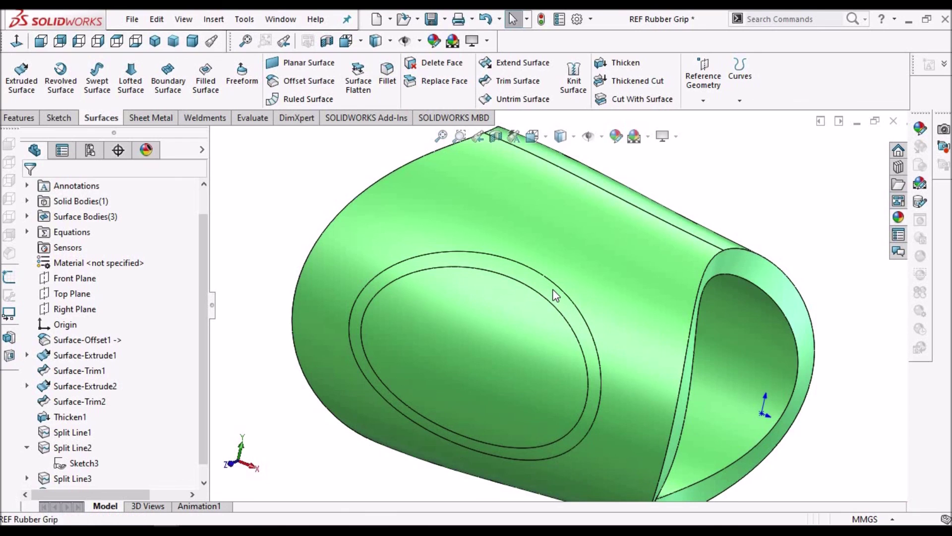
pyautogui.click(554, 290)
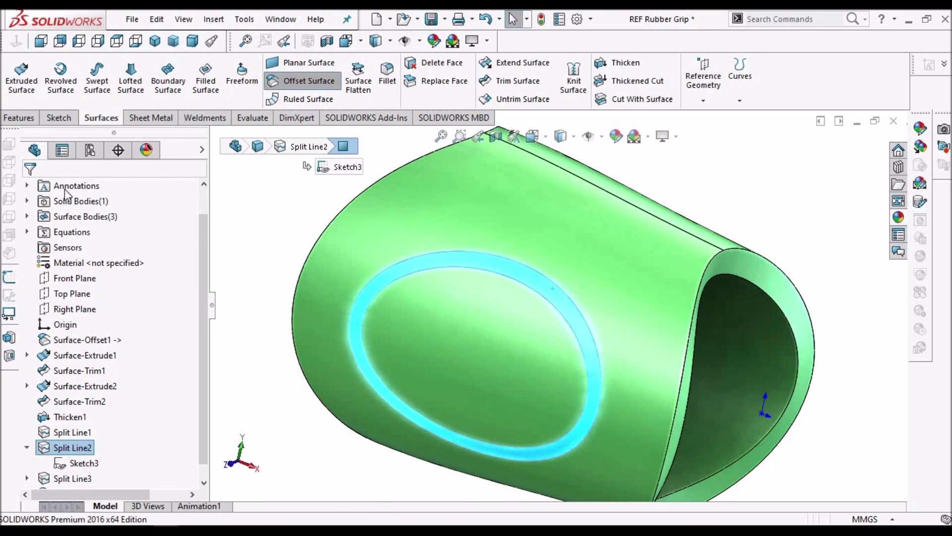
pyautogui.click(307, 80)
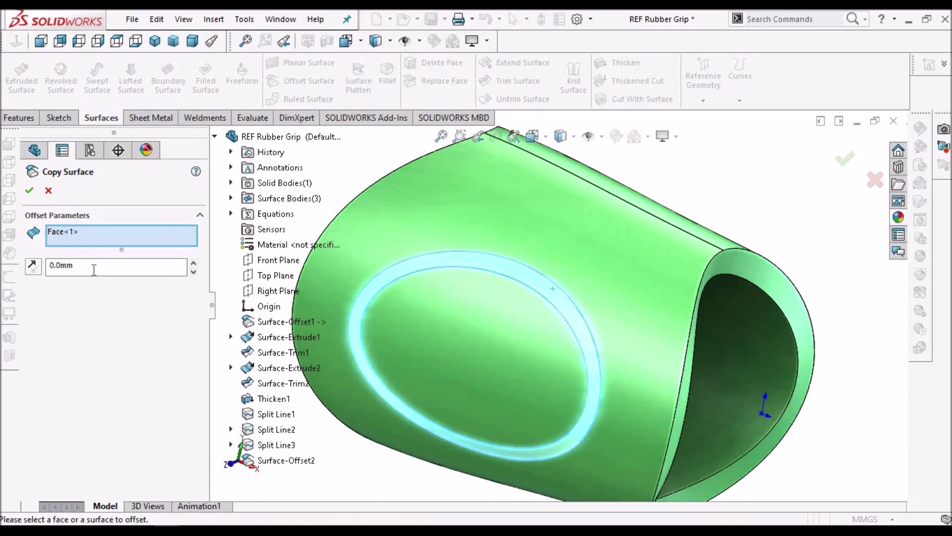
pyautogui.click(30, 192)
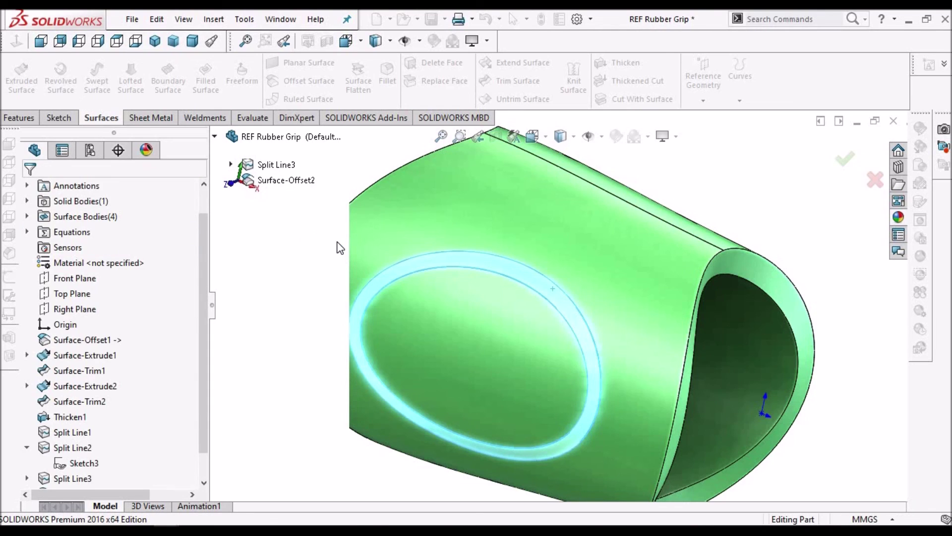
# Step: Cut a 1 mm deep elliptical groove into the grip's wall with a Thickened Cut of Surface-Offset2, thickening toward the inside
pyautogui.scroll(1, 213, 413)
pyautogui.moveTo(202, 440); pyautogui.dragTo(198, 483)
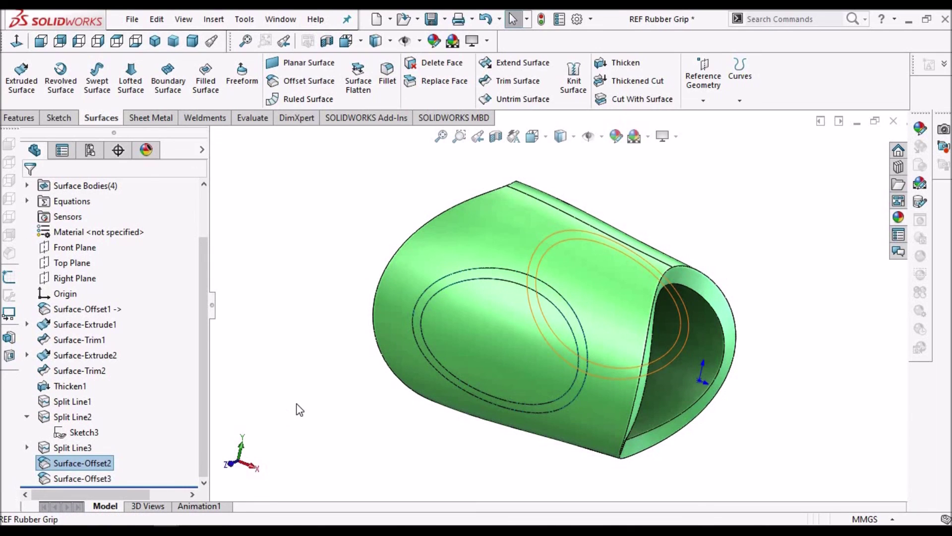
pyautogui.moveTo(674, 215); pyautogui.dragTo(629, 294, button='middle')
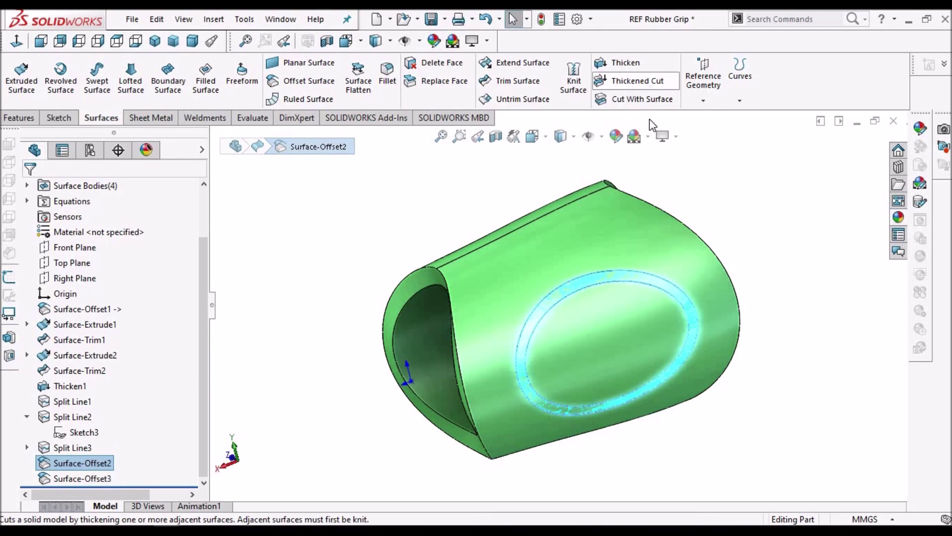
pyautogui.click(647, 82)
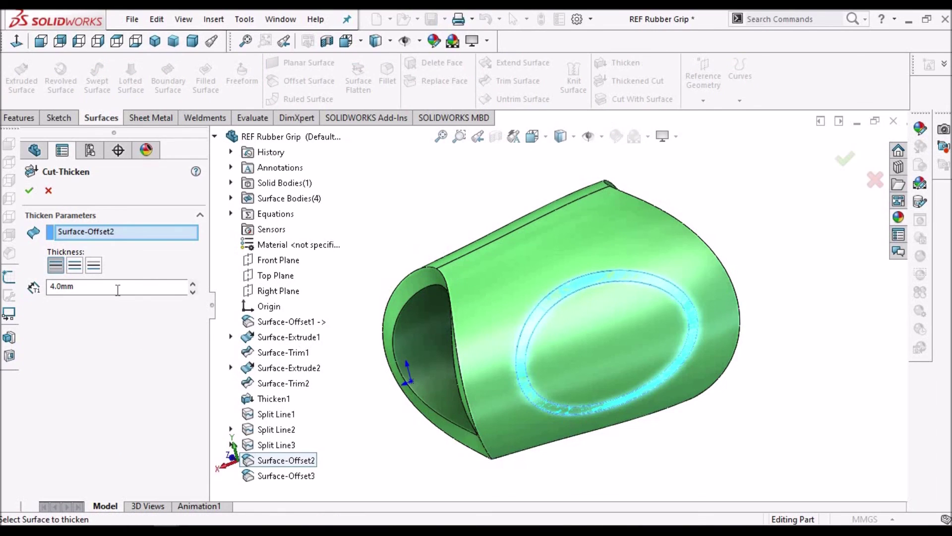
pyautogui.doubleClick(117, 289)
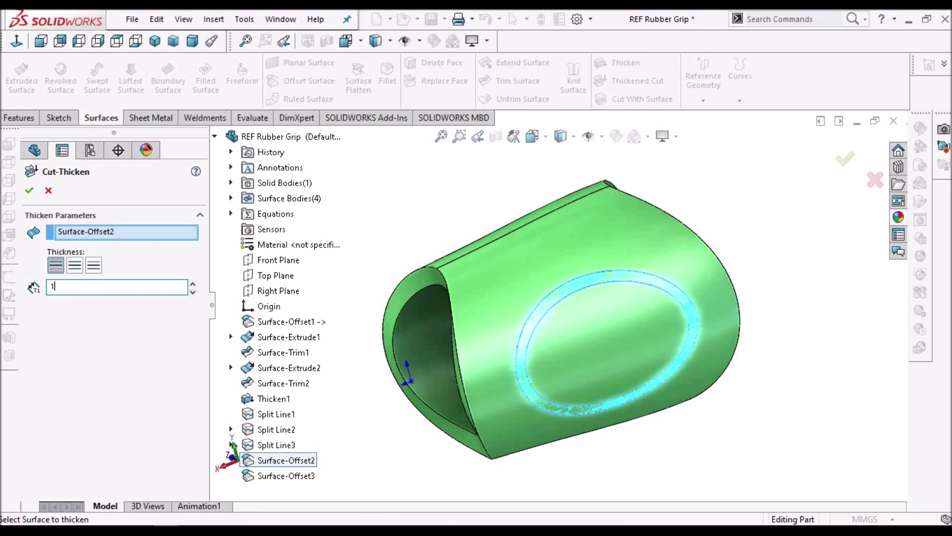
pyautogui.press('Return')
pyautogui.scroll(-4, 588, 344)
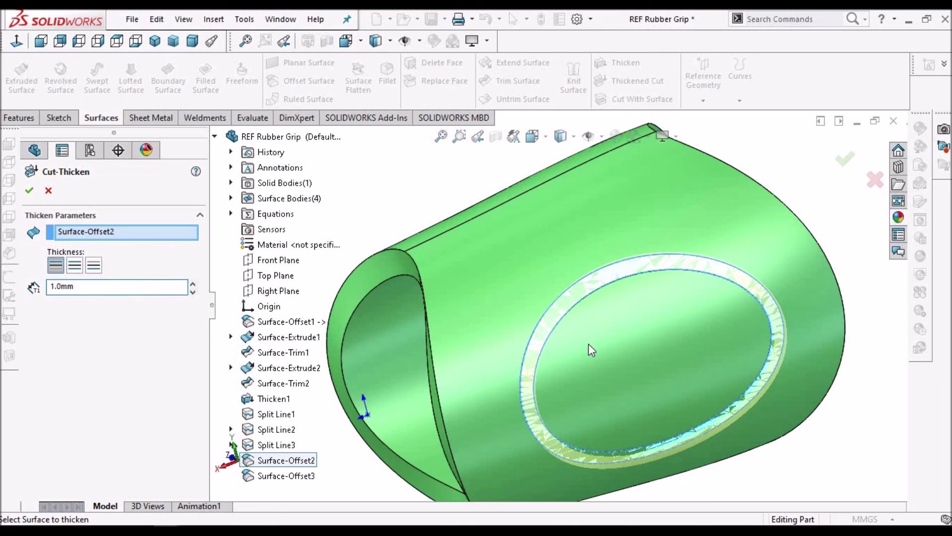
pyautogui.moveTo(616, 372); pyautogui.dragTo(634, 400, button='middle')
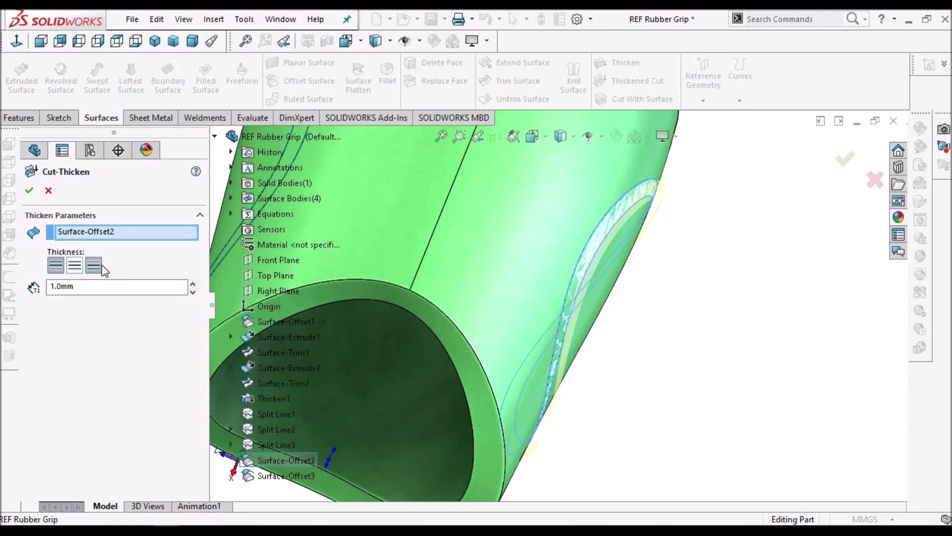
pyautogui.click(101, 264)
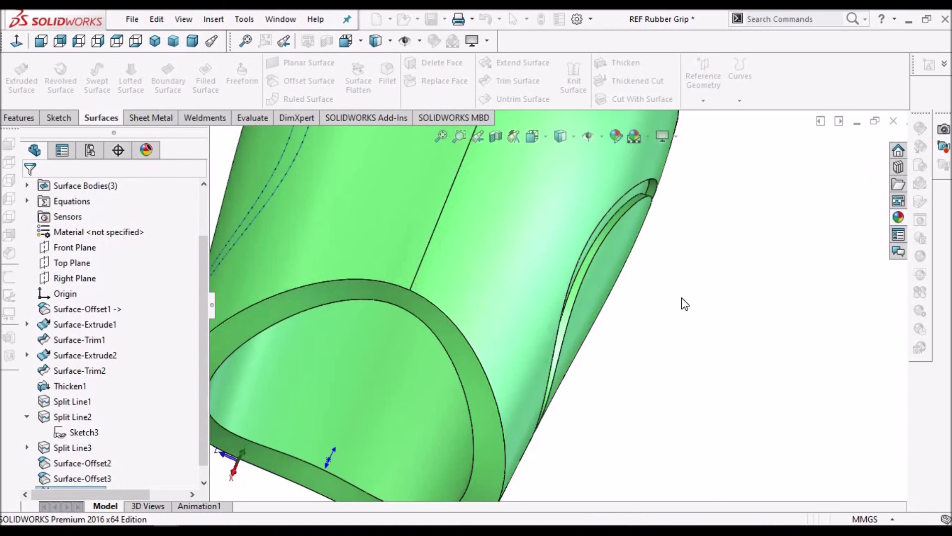
pyautogui.moveTo(552, 171); pyautogui.dragTo(664, 331, button='middle')
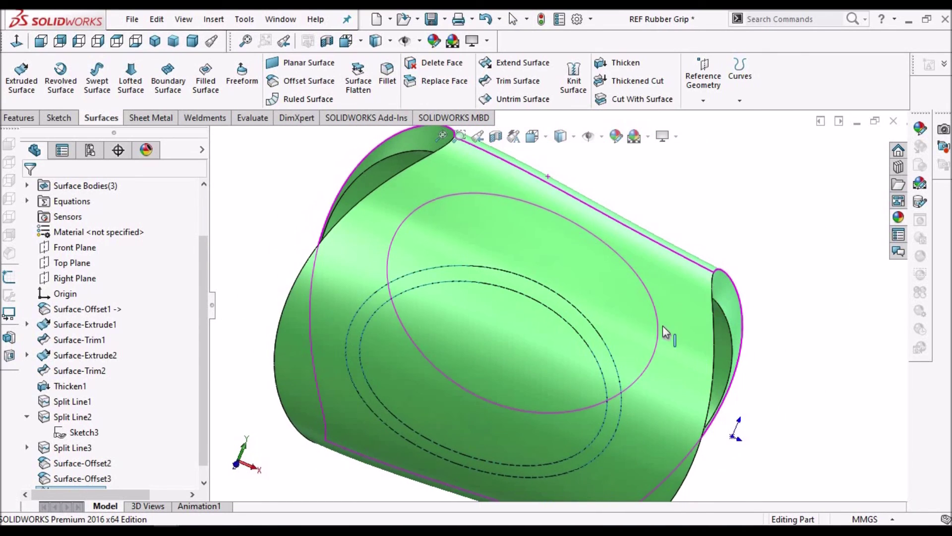
# Step: Cut the second 1 mm deep elliptical groove with a Thickened Cut of the copied ring surface on the grip's front side
pyautogui.click(579, 324)
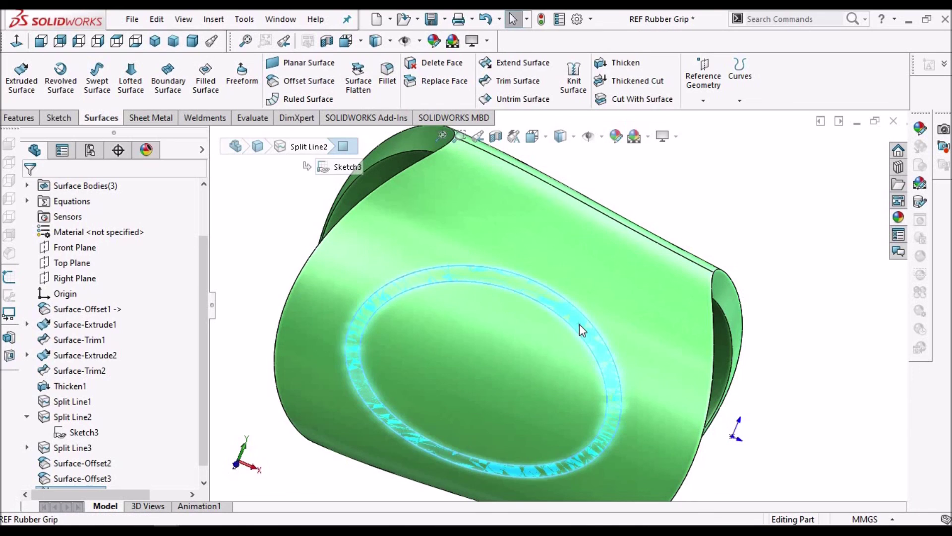
pyautogui.click(634, 99)
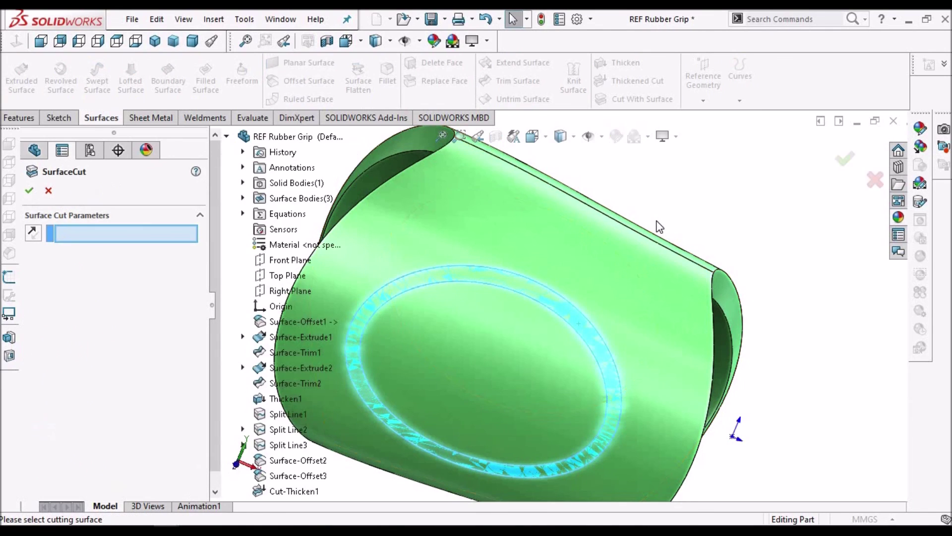
pyautogui.press('Escape')
pyautogui.click(637, 80)
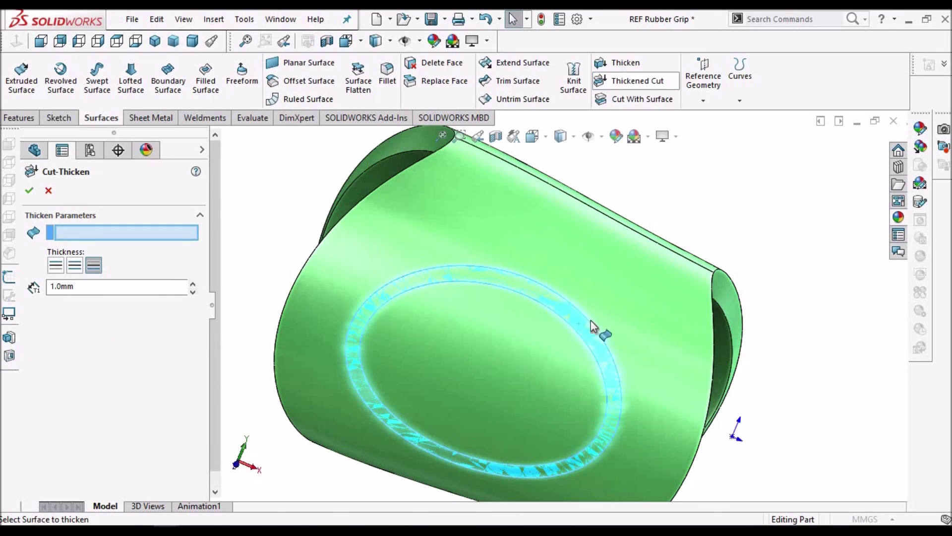
pyautogui.click(541, 295)
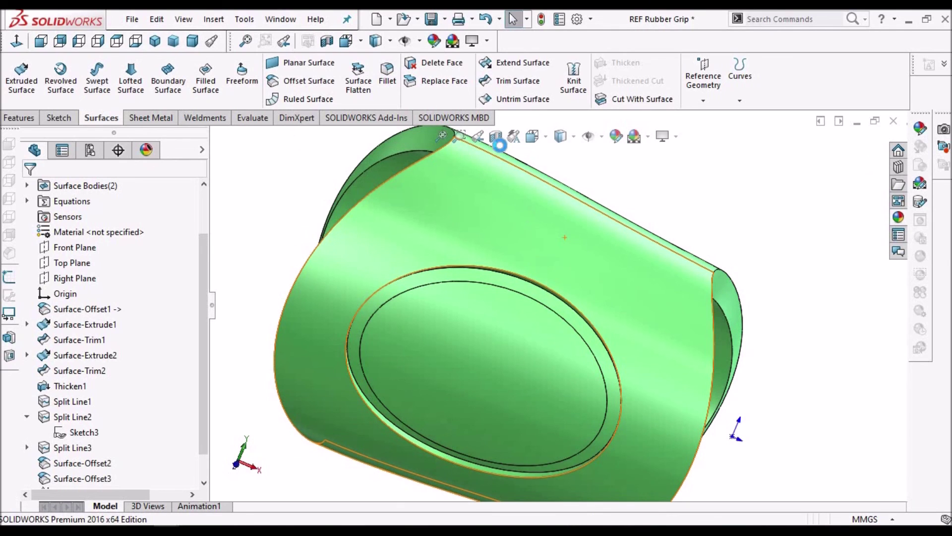
# Step: Switch to the Assem1 assembly window and rebuild the assembly with the changed rubber grip
pyautogui.click(192, 42)
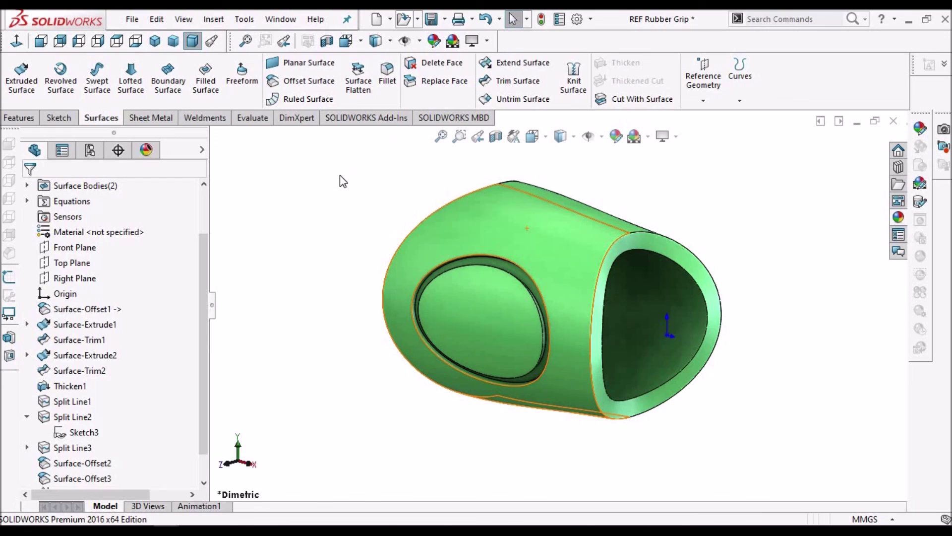
pyautogui.click(278, 19)
pyautogui.click(383, 208)
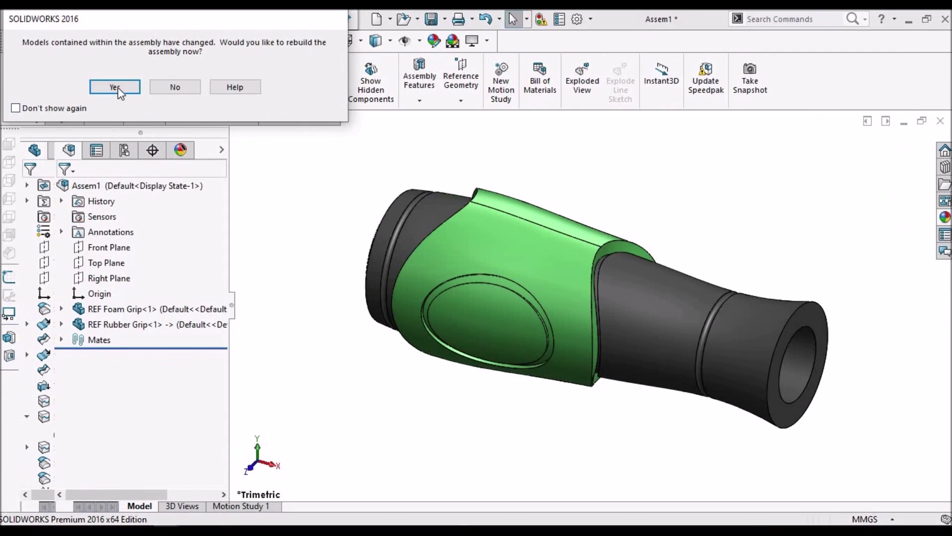
pyautogui.click(117, 85)
# Step: Inspect the grooved grip on the handle, set the assembly to the Dimetric view and save it
pyautogui.scroll(3, 870, 318)
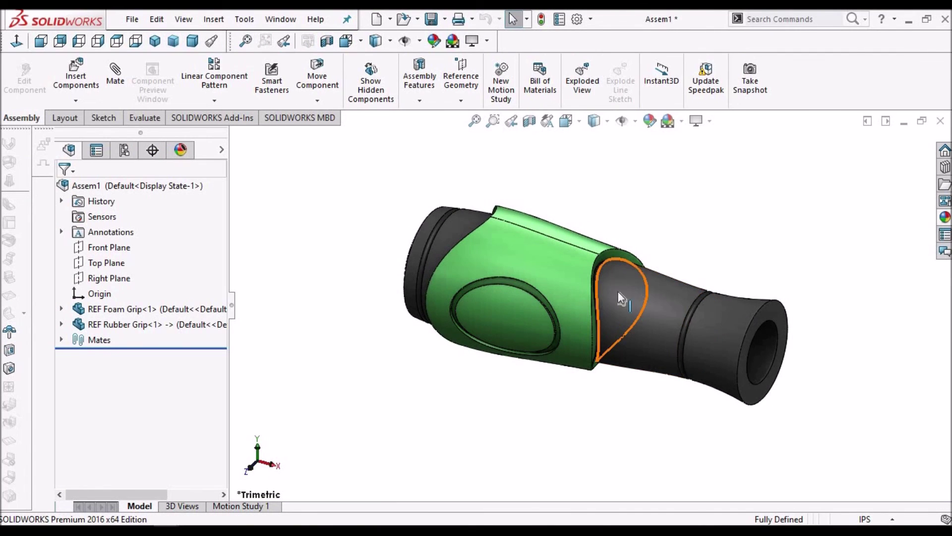
pyautogui.moveTo(506, 230); pyautogui.dragTo(610, 298, button='middle')
pyautogui.moveTo(549, 352); pyautogui.dragTo(616, 421, button='middle')
pyautogui.scroll(-5, 581, 329)
pyautogui.scroll(3, 629, 323)
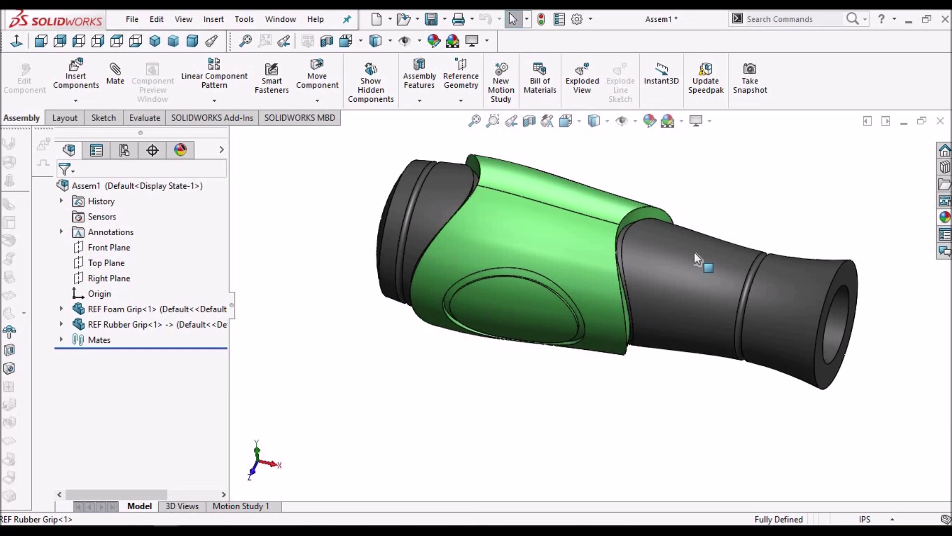
pyautogui.click(192, 41)
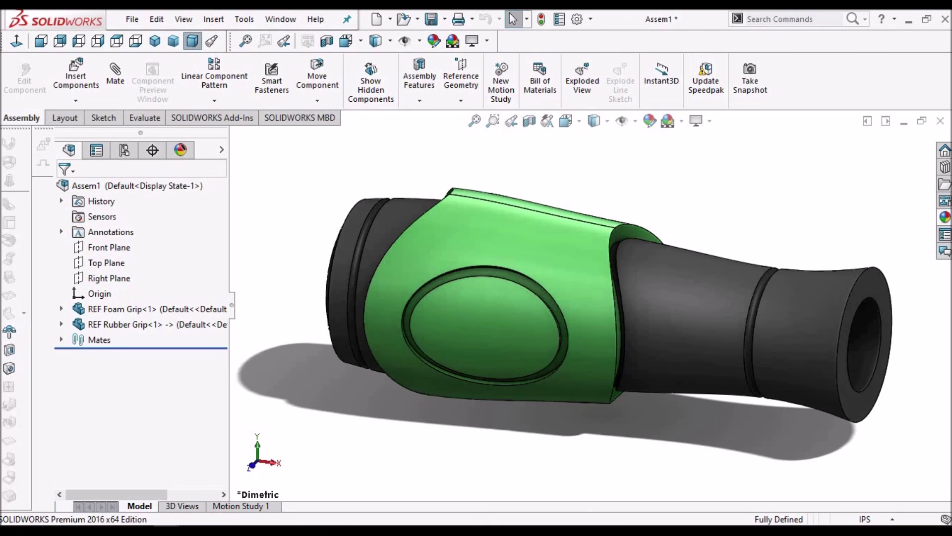
pyautogui.click(432, 19)
pyautogui.press('Return')
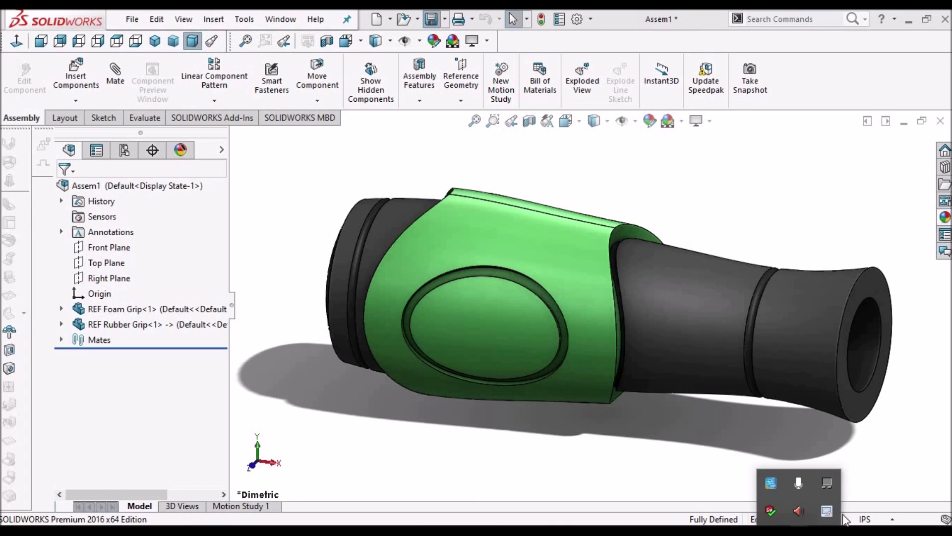